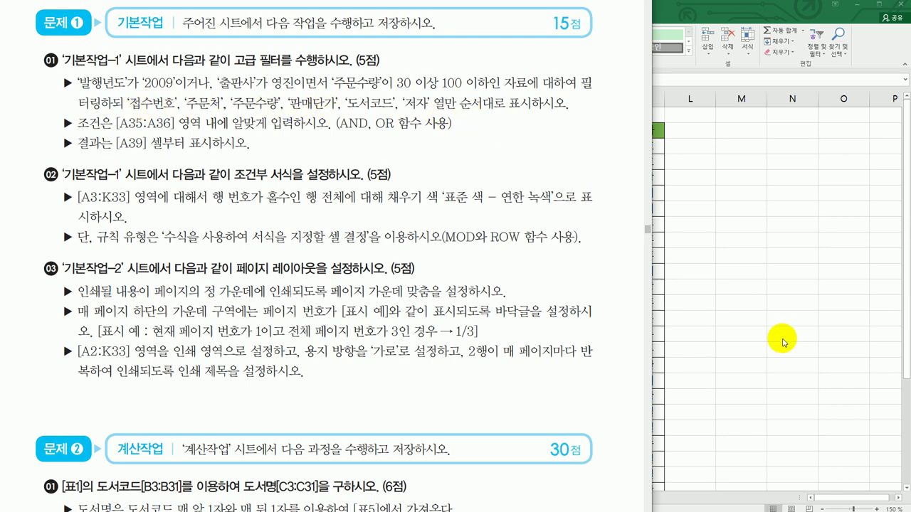
Enter the advanced filter's criteria heading 조건 in cell A35.
{"action": "scroll", "coordinate": [782, 341], "scroll_direction": "down", "scroll_amount": 5}
{"action": "scroll", "coordinate": [782, 338], "scroll_direction": "down", "scroll_amount": 1}
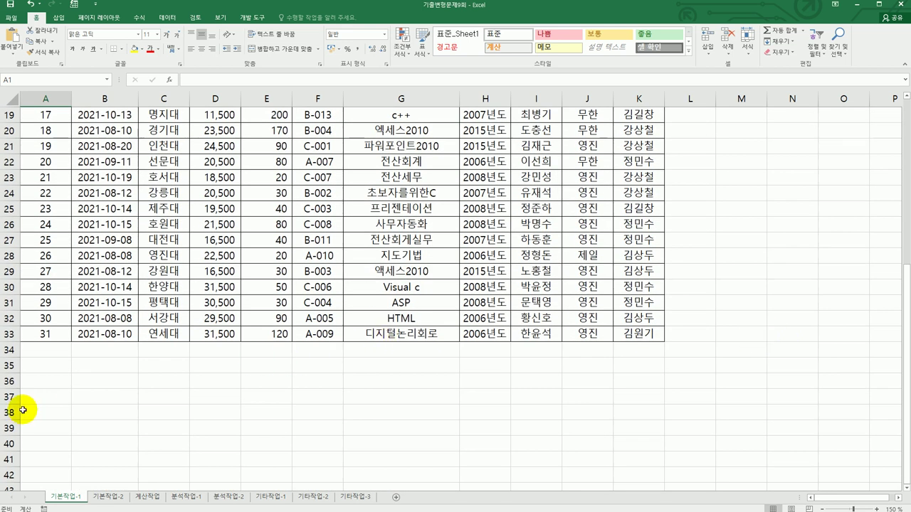
{"action": "left_click", "coordinate": [29, 366]}
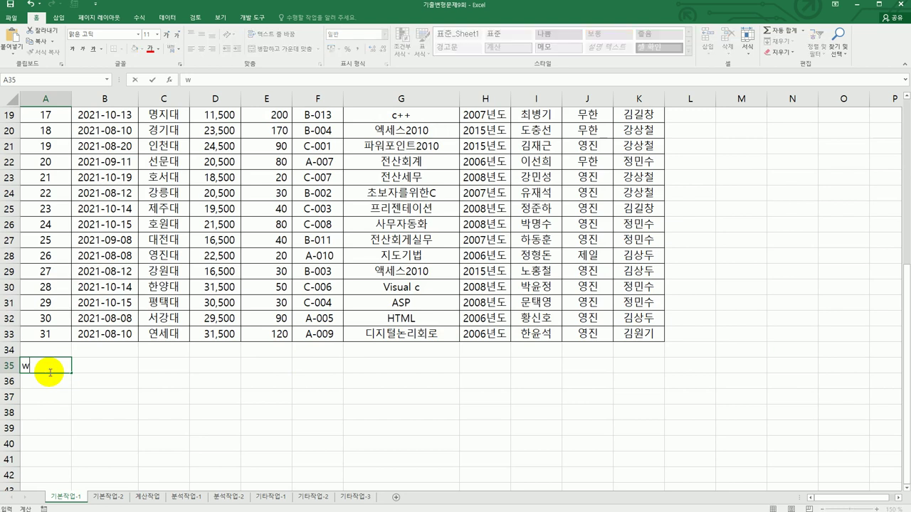
{"action": "type", "text": "조건"}
{"action": "key", "text": "Return"}
{"action": "type", "text": "="}
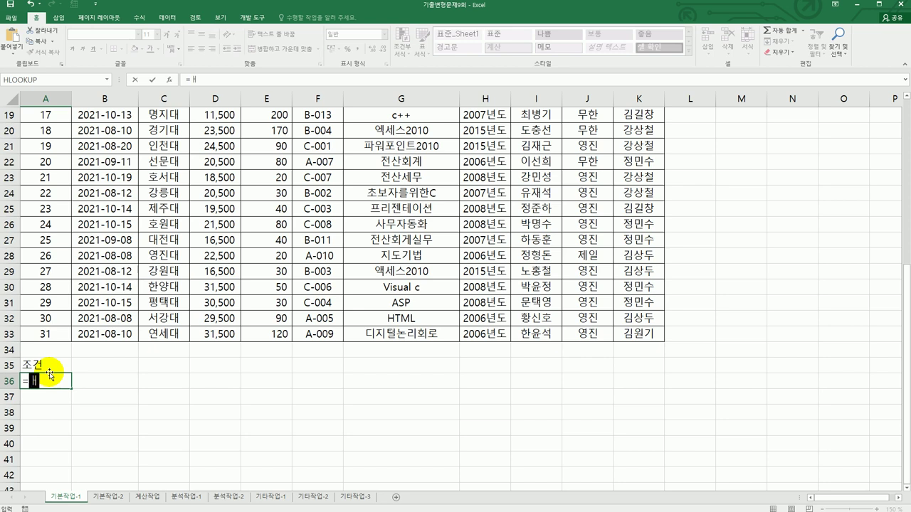
{"action": "type", "text": "or("}
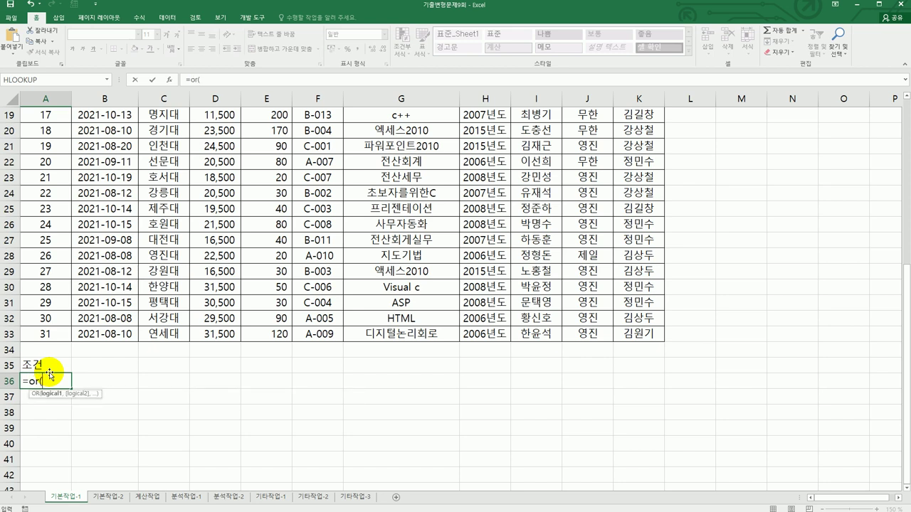
{"action": "scroll", "coordinate": [122, 380], "scroll_direction": "up", "scroll_amount": 6}
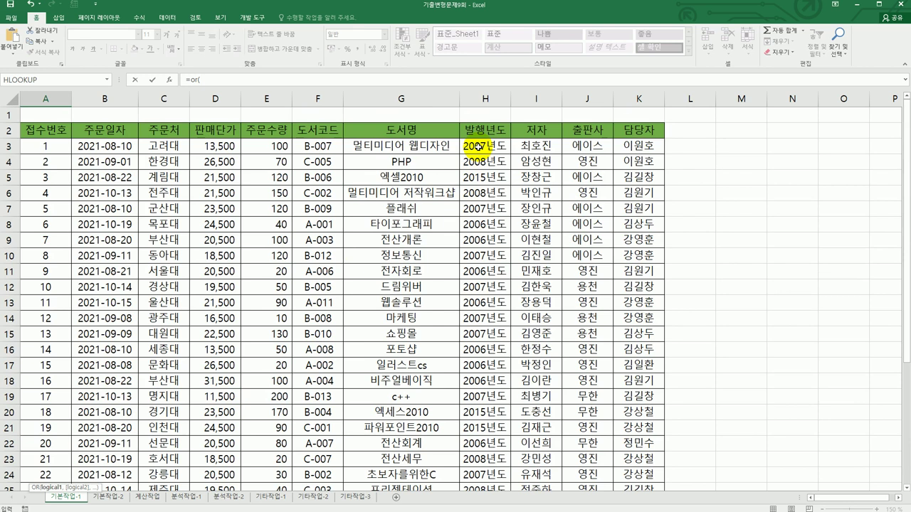
{"action": "key", "text": "Escape"}
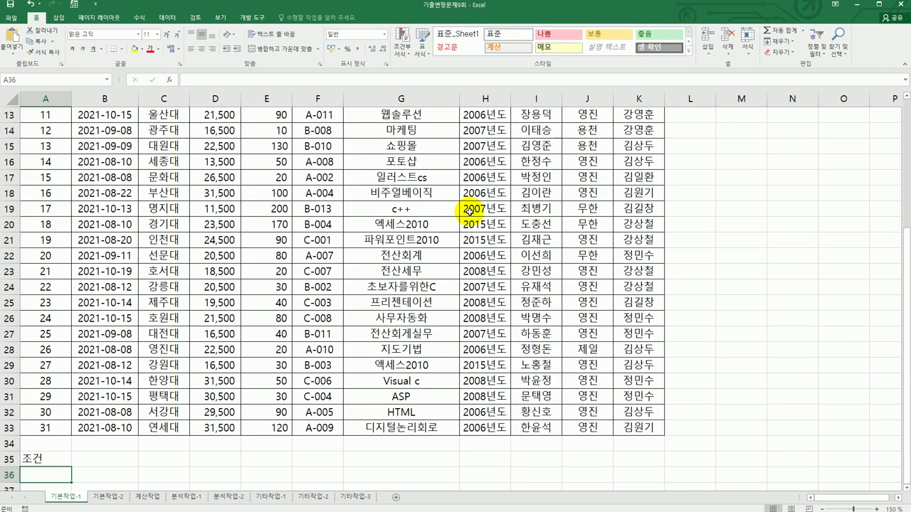
Examine the custom number format applied to the 발행년도 values in H3:H33 and the underlying value stored in H3.
{"action": "scroll", "coordinate": [470, 210], "scroll_direction": "up", "scroll_amount": 3}
{"action": "scroll", "coordinate": [470, 210], "scroll_direction": "up", "scroll_amount": 1}
{"action": "left_click", "coordinate": [500, 146]}
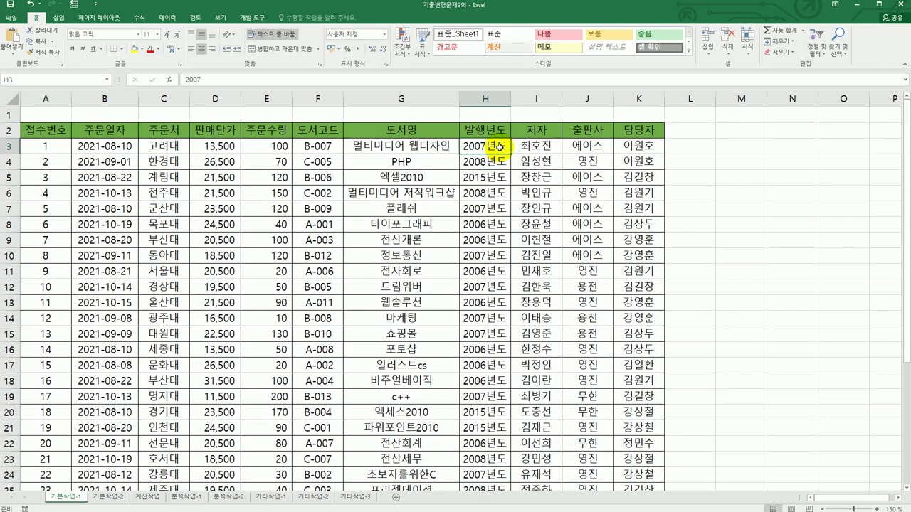
{"action": "left_click_drag", "start_coordinate": [500, 146], "coordinate": [481, 447]}
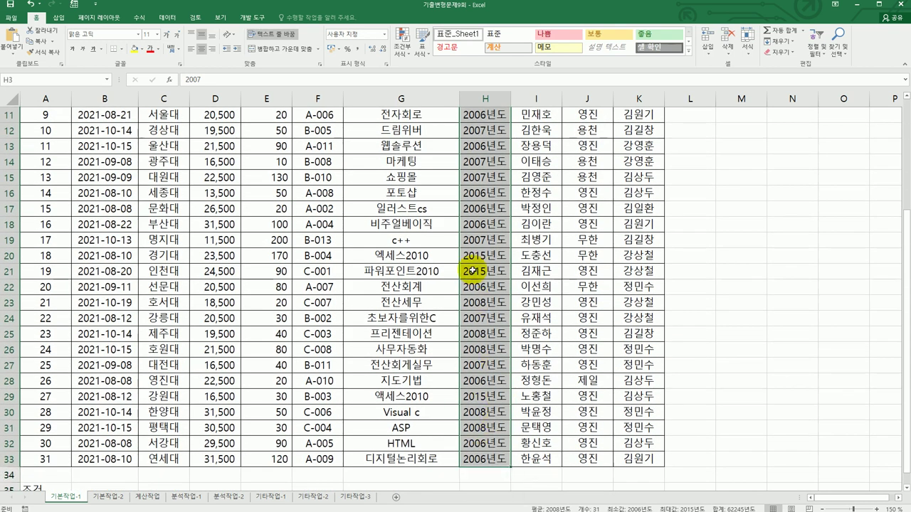
{"action": "right_click", "coordinate": [493, 210]}
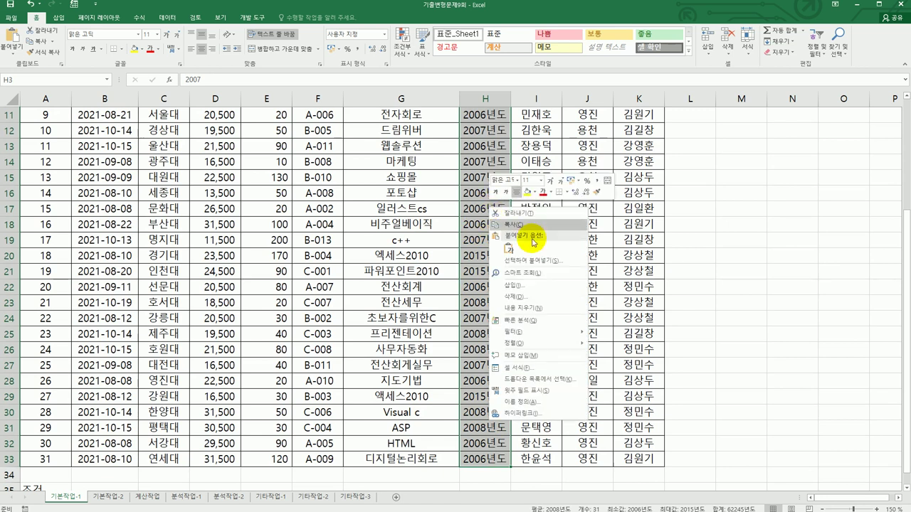
{"action": "key", "text": "Escape"}
{"action": "scroll", "coordinate": [523, 349], "scroll_direction": "up", "scroll_amount": 4}
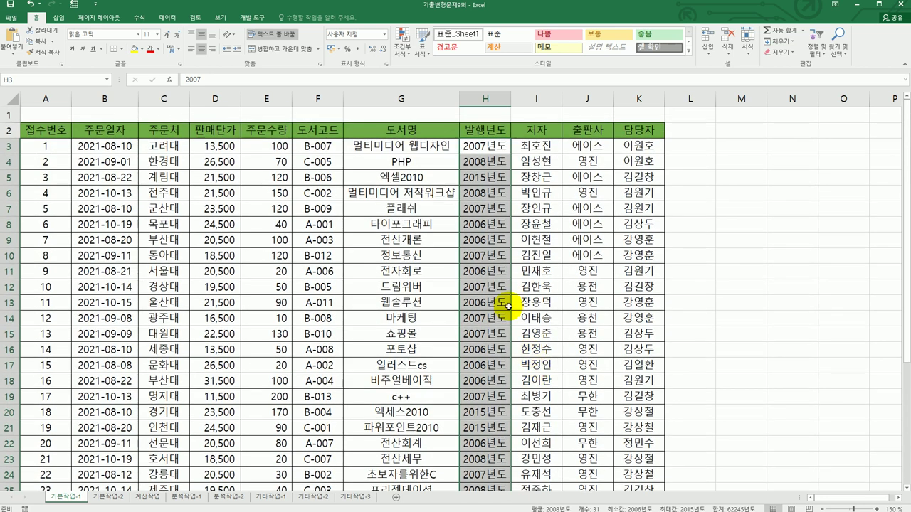
{"action": "key", "text": "ctrl+1"}
{"action": "left_click_drag", "start_coordinate": [492, 242], "coordinate": [614, 168]}
{"action": "left_click", "coordinate": [602, 241]}
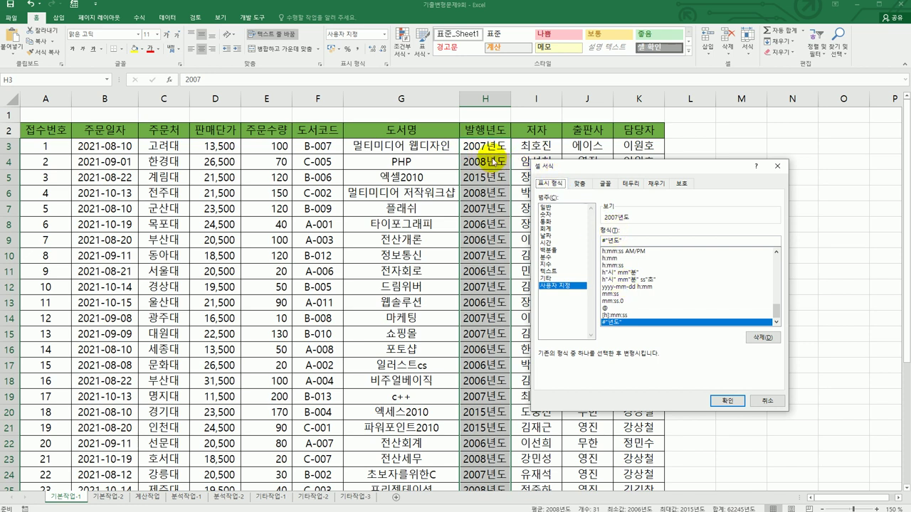
{"action": "left_click", "coordinate": [758, 400]}
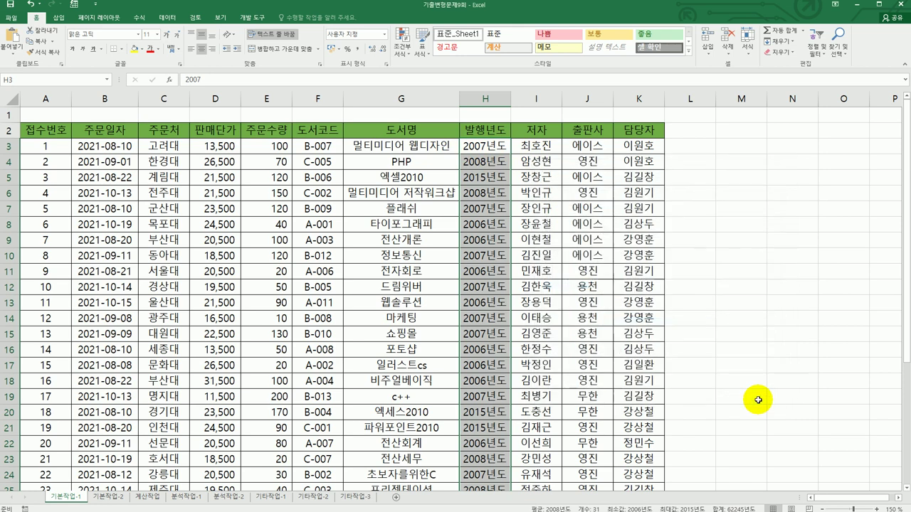
{"action": "scroll", "coordinate": [482, 359], "scroll_direction": "down", "scroll_amount": 7}
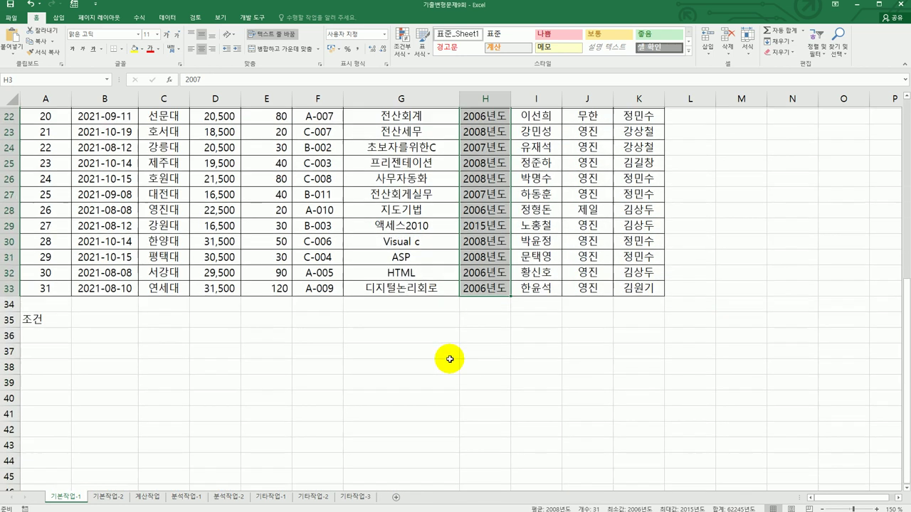
{"action": "scroll", "coordinate": [546, 317], "scroll_direction": "up", "scroll_amount": 3}
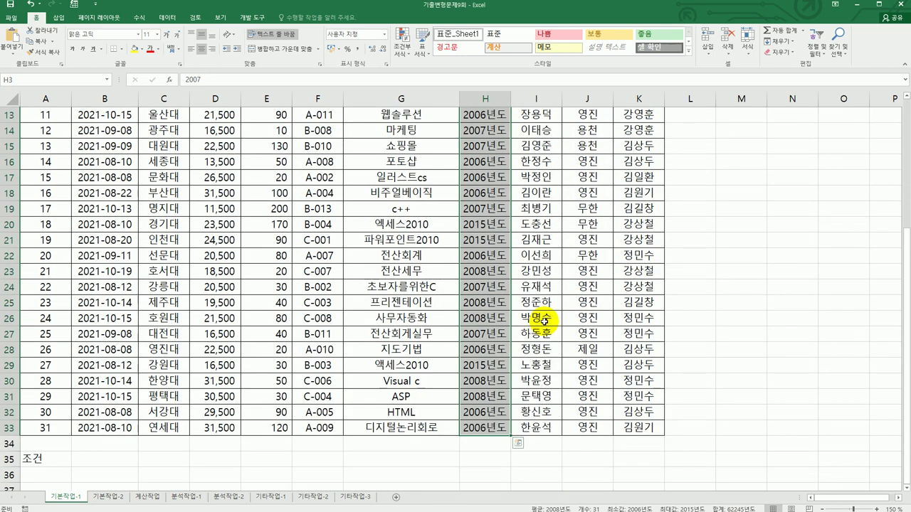
{"action": "scroll", "coordinate": [545, 322], "scroll_direction": "up", "scroll_amount": 4}
{"action": "left_click", "coordinate": [487, 147]}
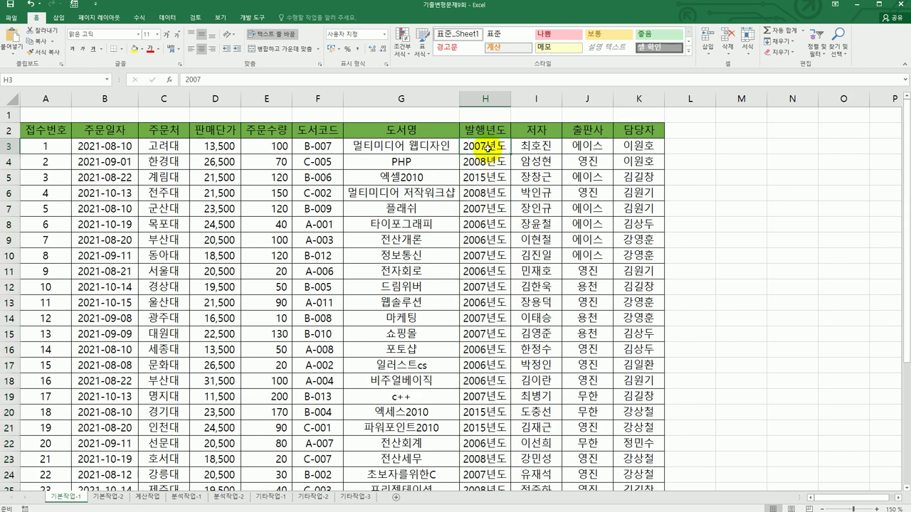
Begin the criteria formula in A36 with an OR function whose first condition is H3=2009.
{"action": "scroll", "coordinate": [325, 268], "scroll_direction": "down", "scroll_amount": 5}
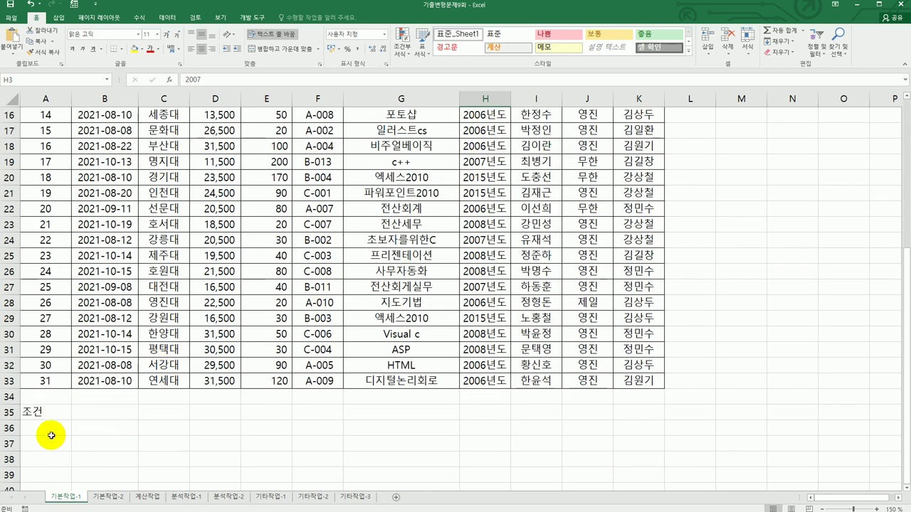
{"action": "left_click", "coordinate": [51, 428]}
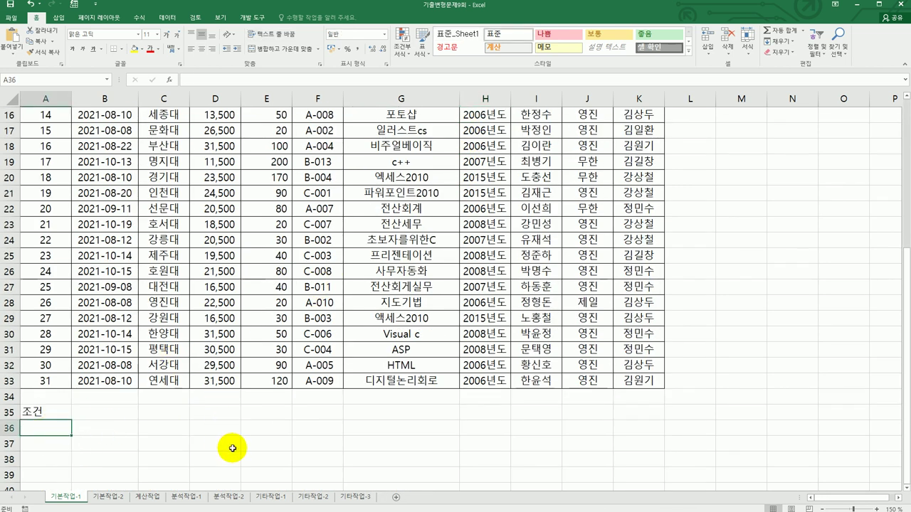
{"action": "type", "text": "="}
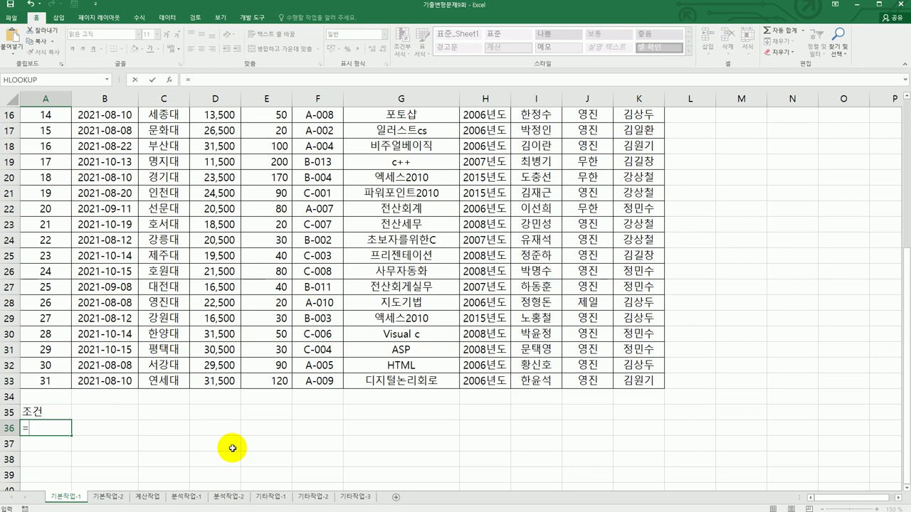
{"action": "type", "text": "or("}
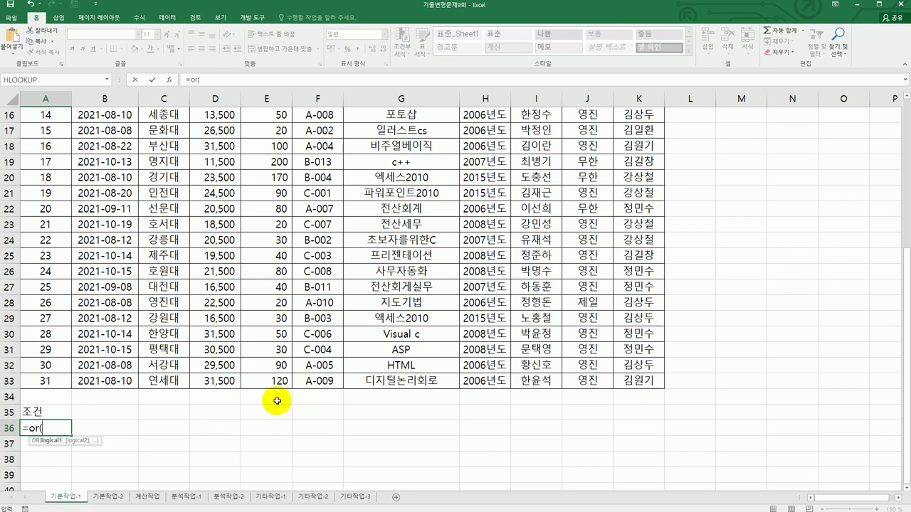
{"action": "scroll", "coordinate": [327, 360], "scroll_direction": "up", "scroll_amount": 5}
{"action": "left_click", "coordinate": [486, 149]}
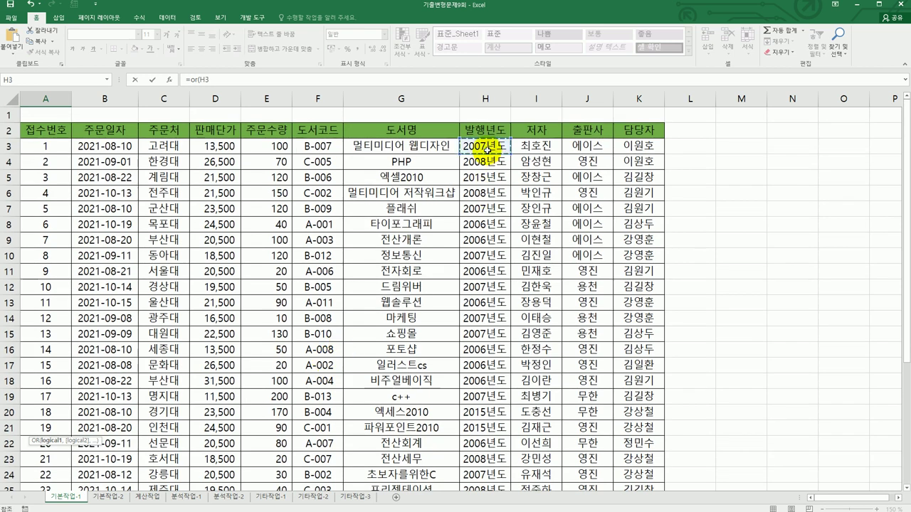
{"action": "type", "text": "="}
{"action": "scroll", "coordinate": [487, 150], "scroll_direction": "down", "scroll_amount": 4}
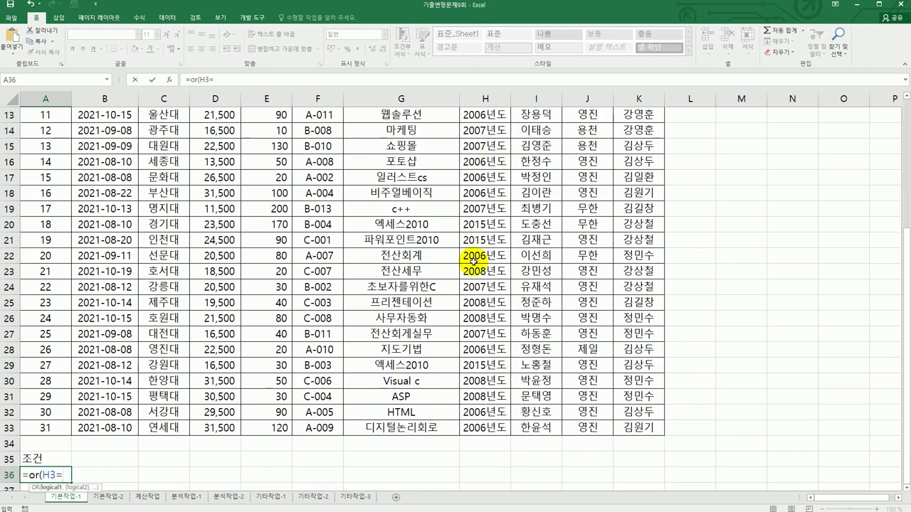
{"action": "type", "text": "2009,"}
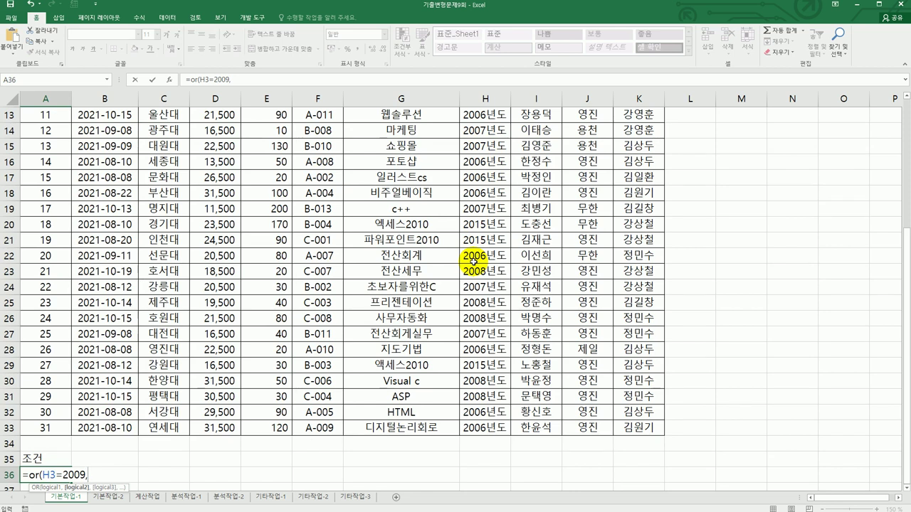
Add a nested AND function as the second OR argument, with J3="영진" as its first condition.
{"action": "type", "text": "an"}
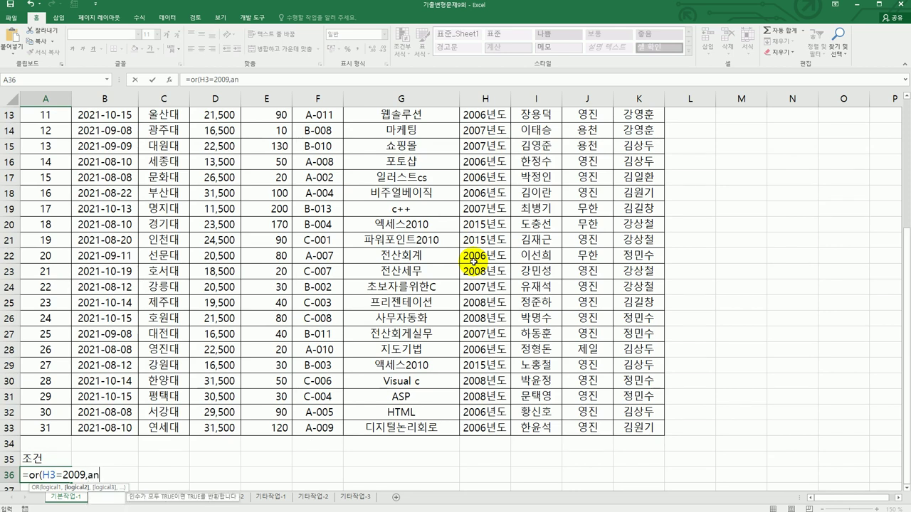
{"action": "type", "text": "d("}
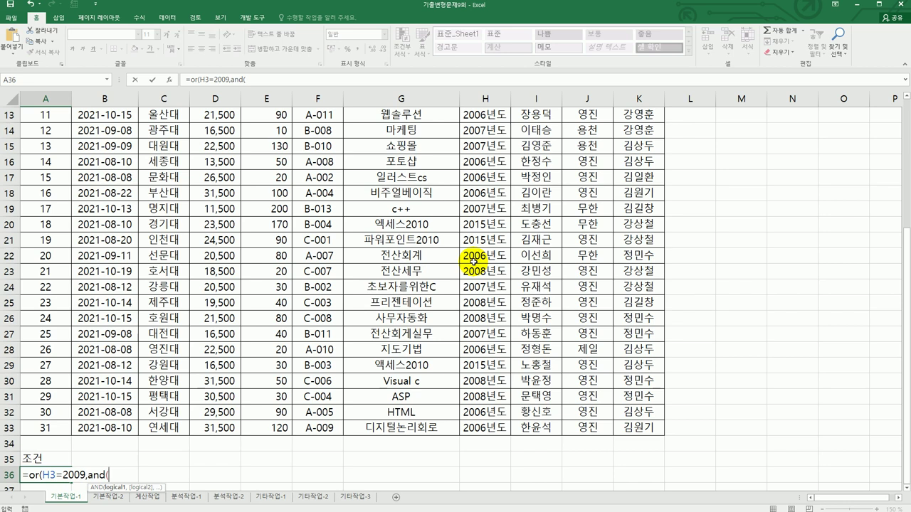
{"action": "scroll", "coordinate": [471, 246], "scroll_direction": "up", "scroll_amount": 4}
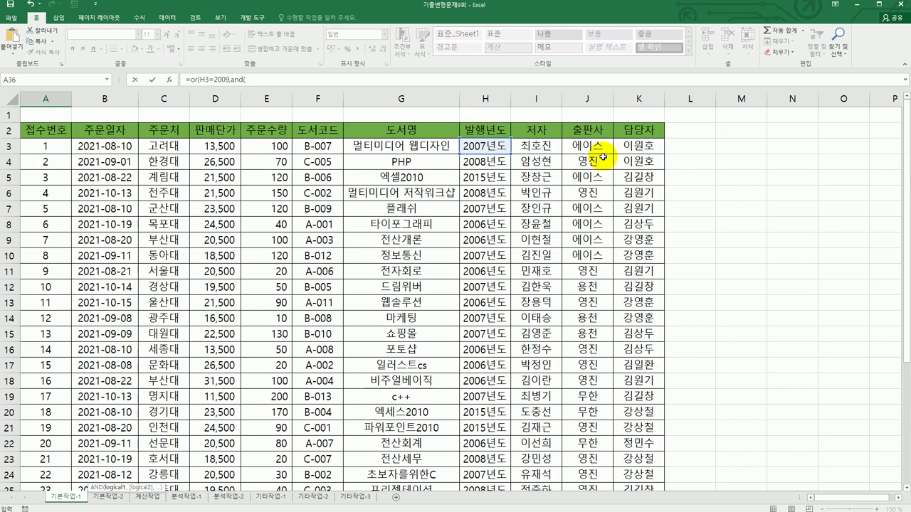
{"action": "left_click", "coordinate": [597, 144]}
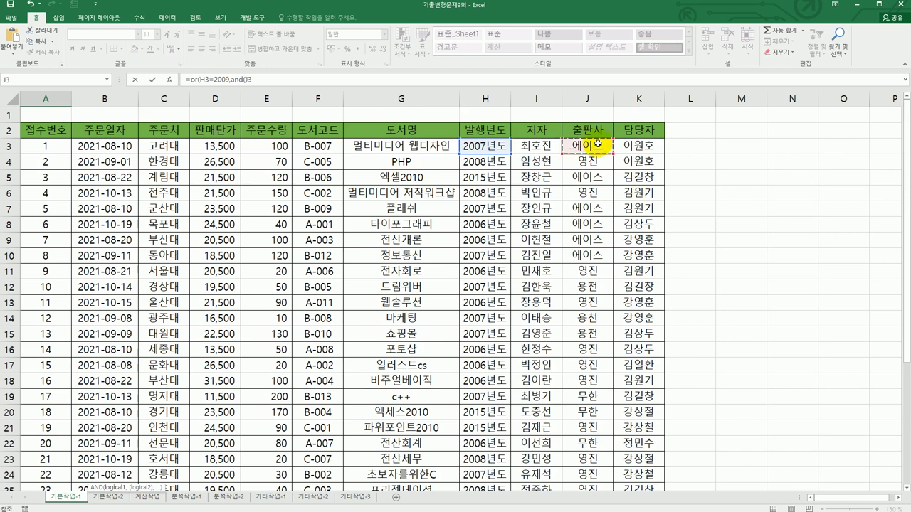
{"action": "type", "text": "=\""}
{"action": "type", "text": "d"}
{"action": "type", "text": "ud"}
{"action": "key", "text": "BackSpace"}
{"action": "key", "text": "BackSpace"}
{"action": "key", "text": "BackSpace"}
{"action": "key", "text": "Hangul"}
{"action": "type", "text": "영지ㄴ\","}
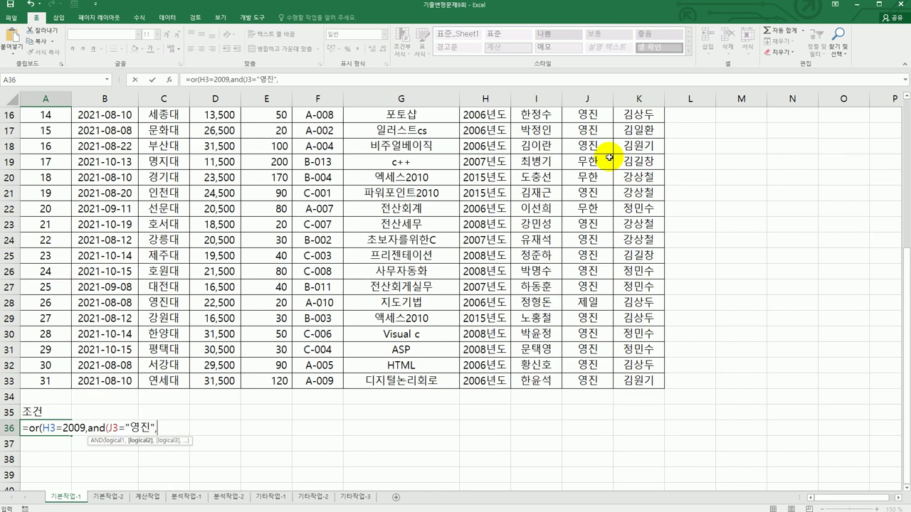
Add the order-quantity conditions E3>=30 and E3<=100 to the AND function and complete the formula in A36.
{"action": "scroll", "coordinate": [609, 157], "scroll_direction": "up", "scroll_amount": 5}
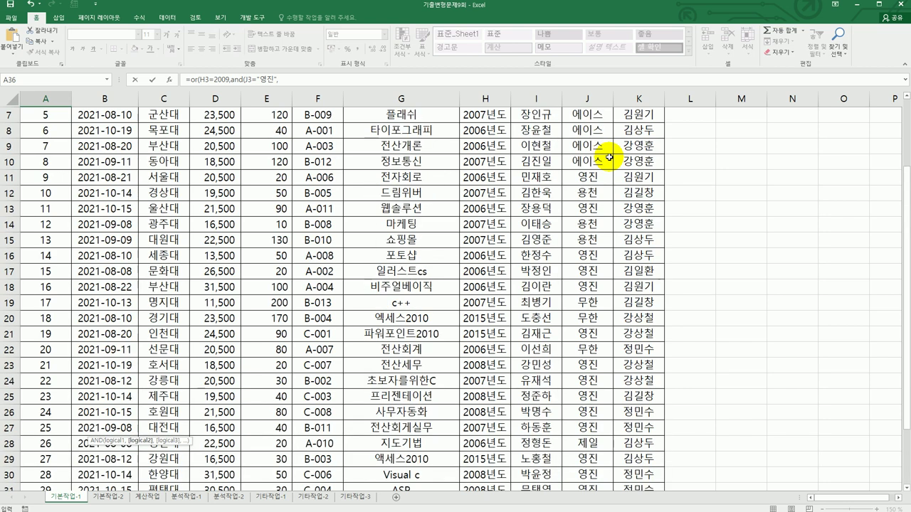
{"action": "left_click", "coordinate": [262, 147]}
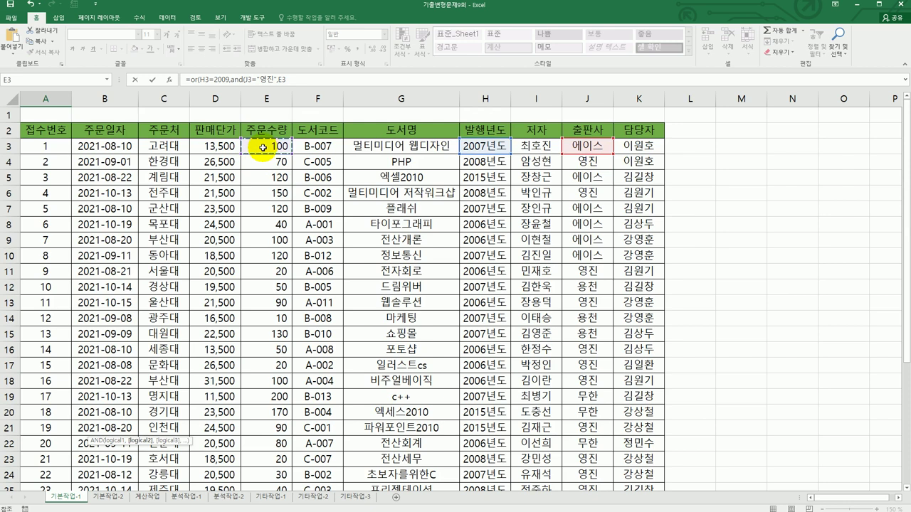
{"action": "scroll", "coordinate": [304, 278], "scroll_direction": "down", "scroll_amount": 8}
{"action": "type", "text": ">=30,"}
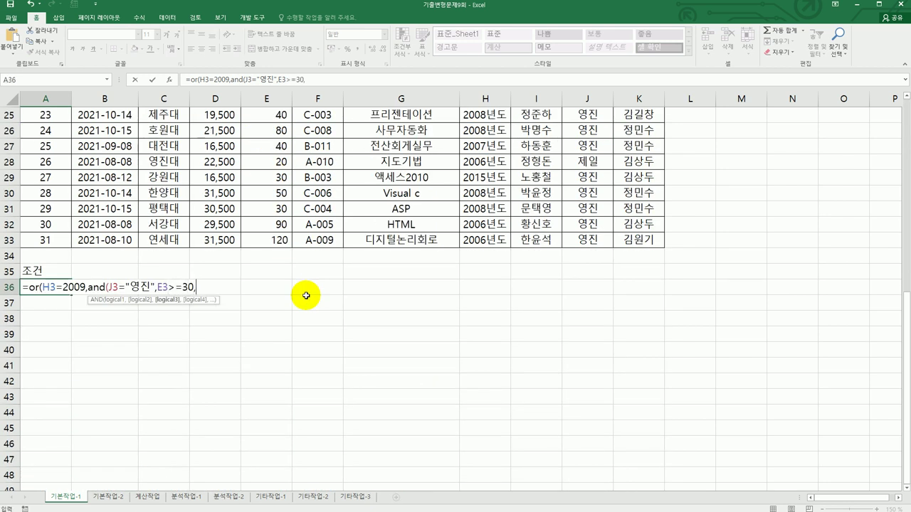
{"action": "scroll", "coordinate": [306, 295], "scroll_direction": "up", "scroll_amount": 8}
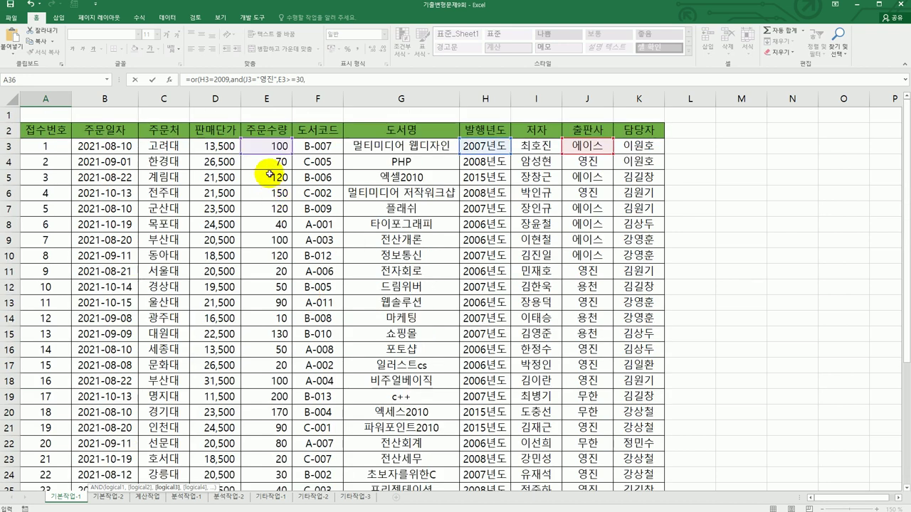
{"action": "left_click", "coordinate": [269, 147]}
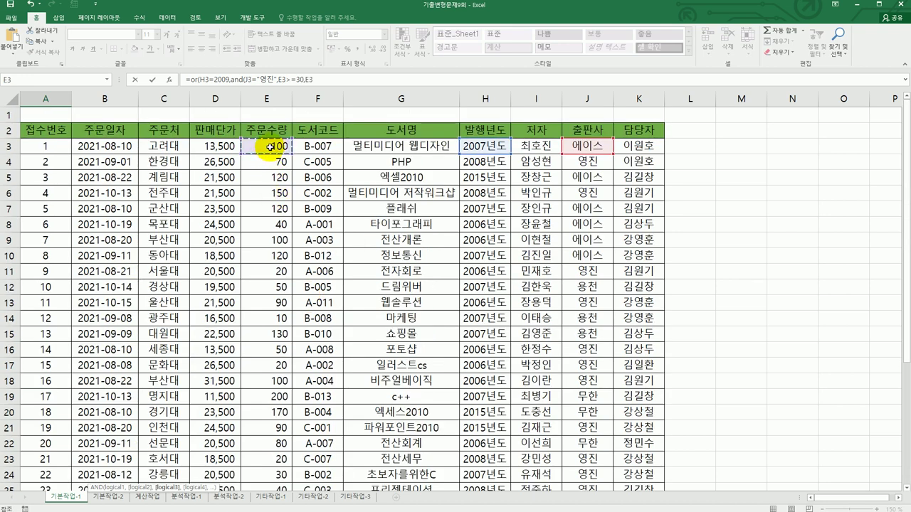
{"action": "scroll", "coordinate": [306, 279], "scroll_direction": "down", "scroll_amount": 7}
{"action": "type", "text": "<=100"}
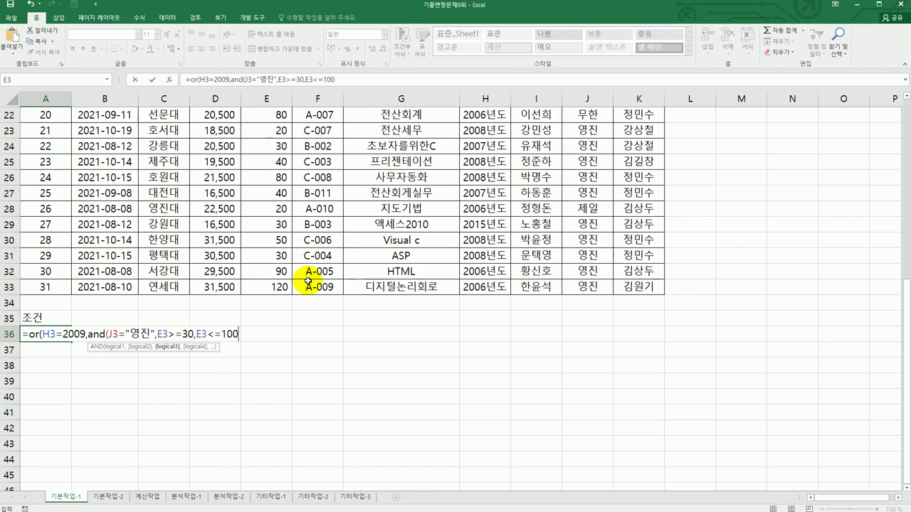
{"action": "type", "text": ")"}
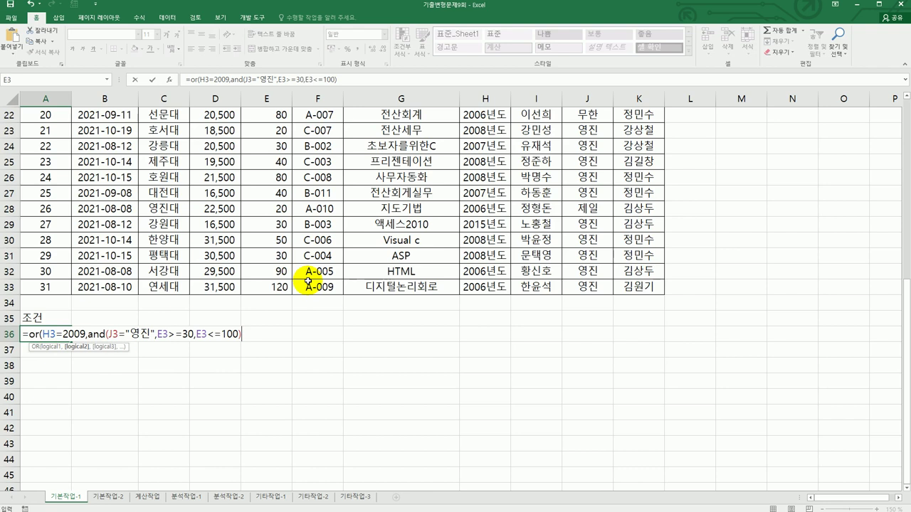
{"action": "type", "text": ")"}
{"action": "key", "text": "Return"}
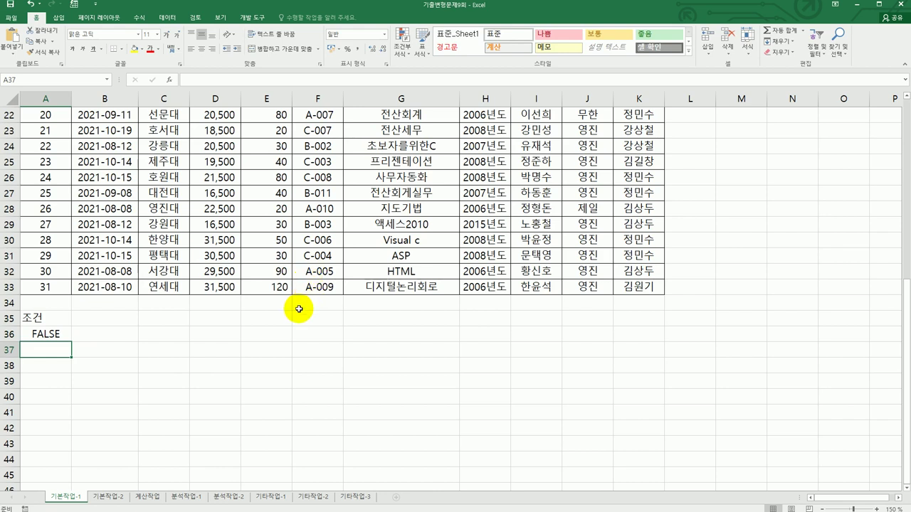
Copy the 접수번호, 주문처 and 주문수량 headers from row 2 to the extraction area starting at A39.
{"action": "scroll", "coordinate": [304, 292], "scroll_direction": "up", "scroll_amount": 7}
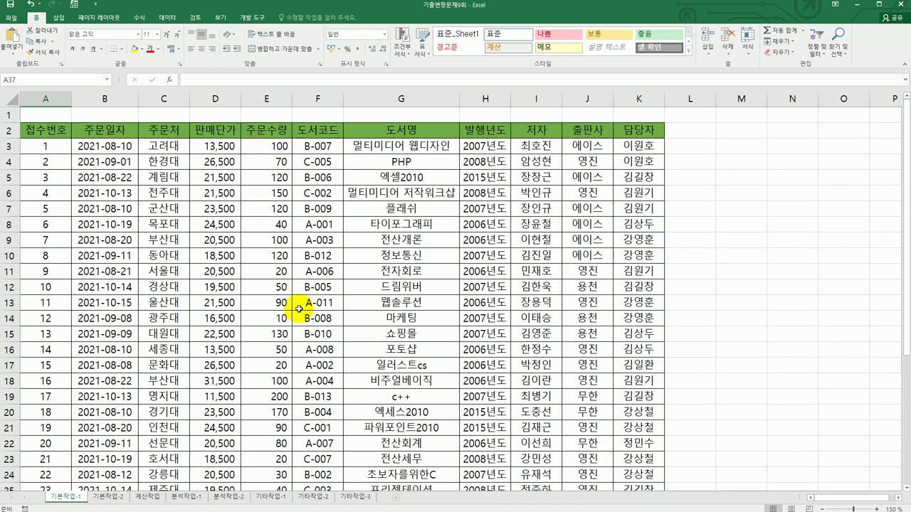
{"action": "left_click", "coordinate": [61, 133]}
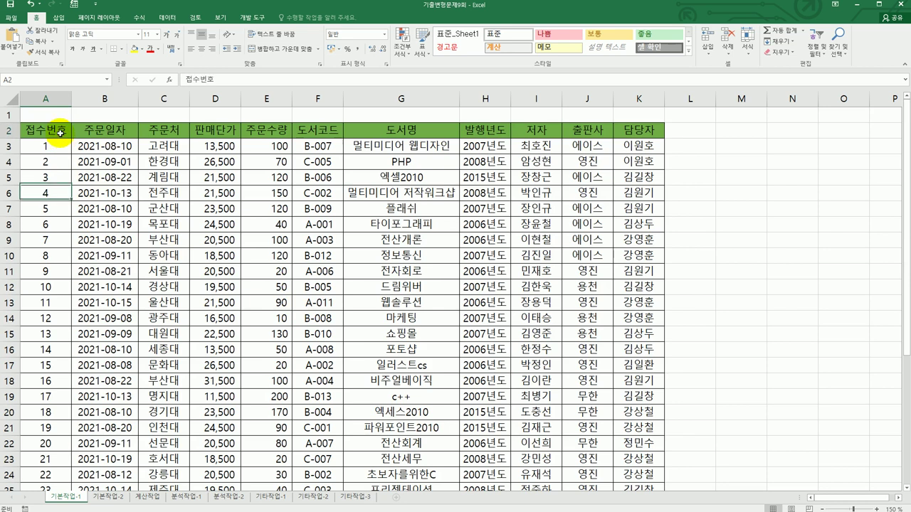
{"action": "left_click", "coordinate": [159, 133], "text": "ctrl"}
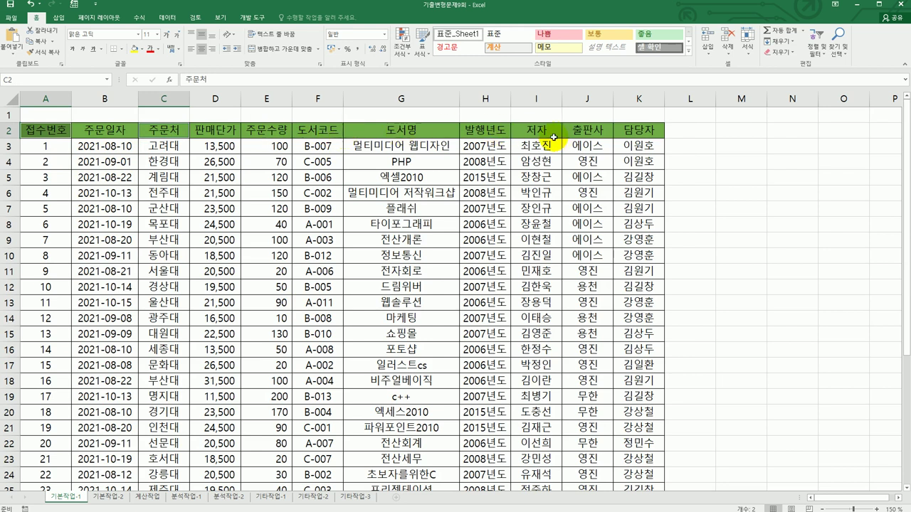
{"action": "left_click", "coordinate": [270, 133], "text": "ctrl"}
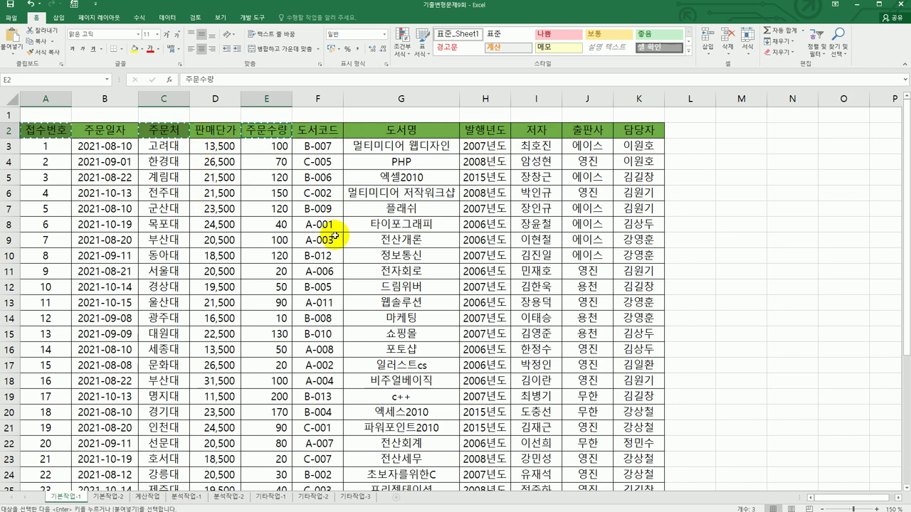
{"action": "key", "text": "ctrl+c"}
{"action": "scroll", "coordinate": [306, 263], "scroll_direction": "down", "scroll_amount": 7}
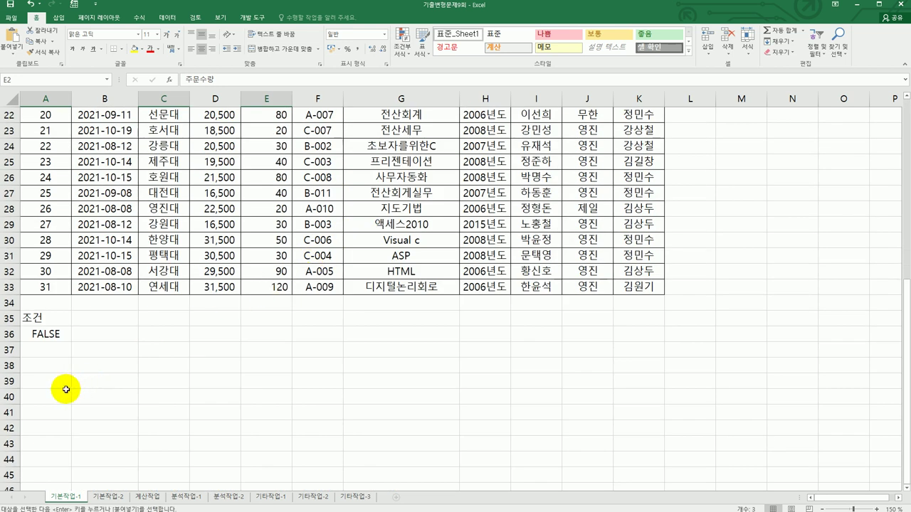
{"action": "left_click", "coordinate": [44, 385]}
{"action": "key", "text": "ctrl+v"}
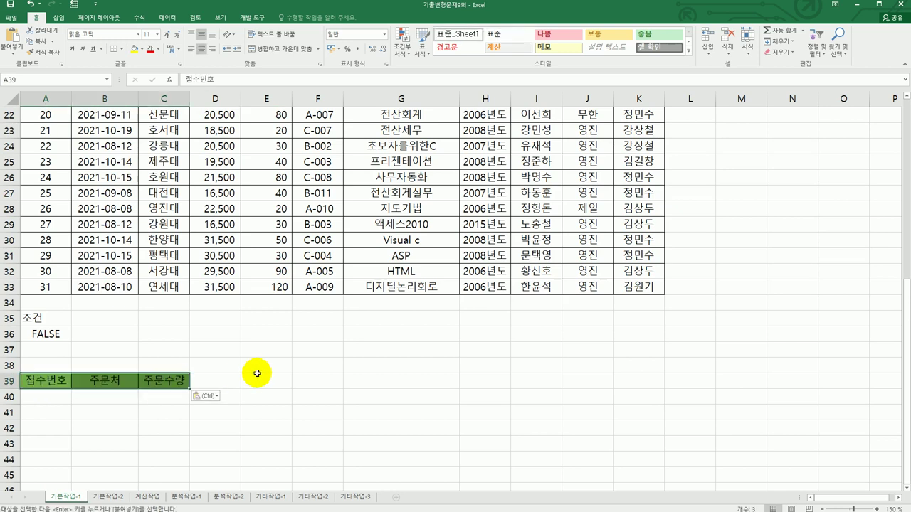
Copy the 판매단가, 도서코드 and 저자 headers from row 2 into row 39, starting at D39.
{"action": "scroll", "coordinate": [250, 372], "scroll_direction": "up", "scroll_amount": 7}
{"action": "left_click", "coordinate": [212, 134]}
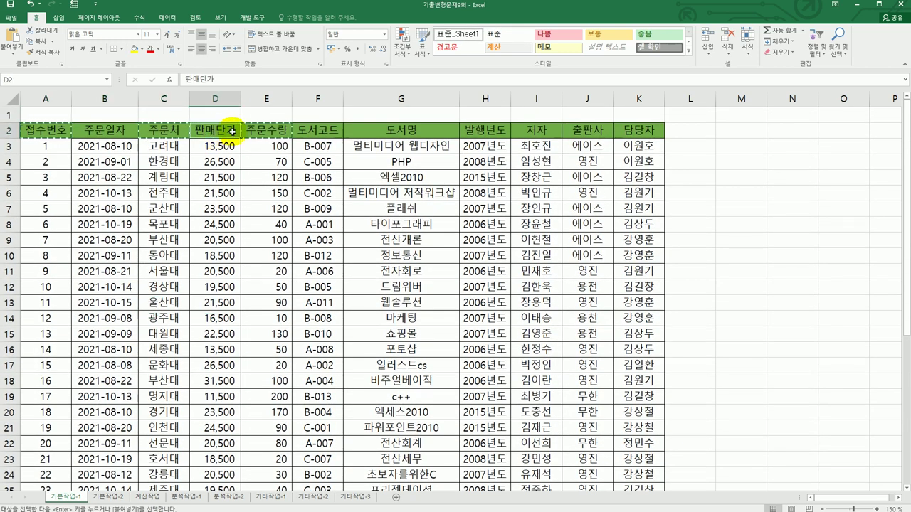
{"action": "left_click", "coordinate": [335, 133], "text": "ctrl"}
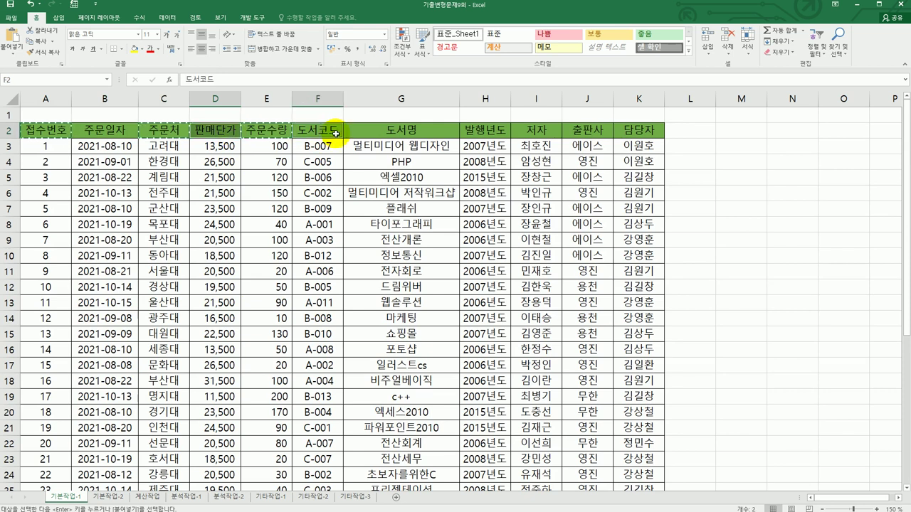
{"action": "left_click", "coordinate": [538, 134], "text": "ctrl"}
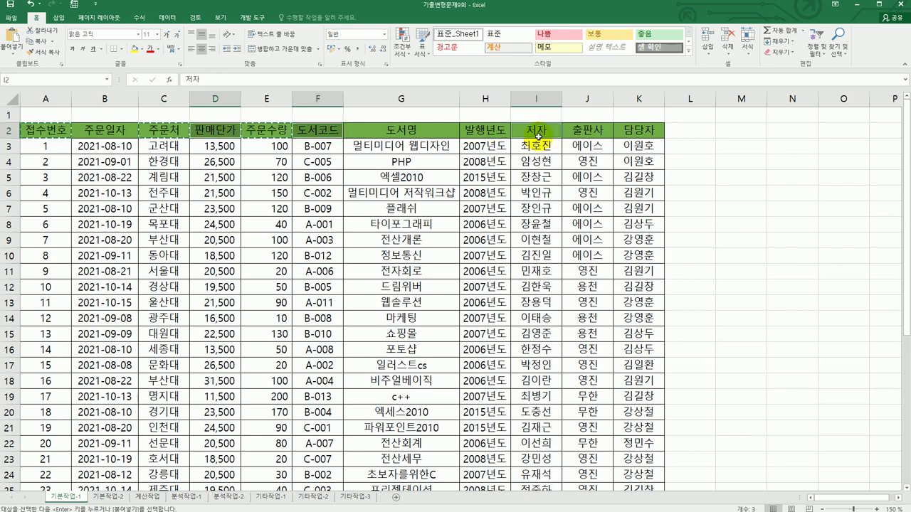
{"action": "scroll", "coordinate": [295, 270], "scroll_direction": "down", "scroll_amount": 8}
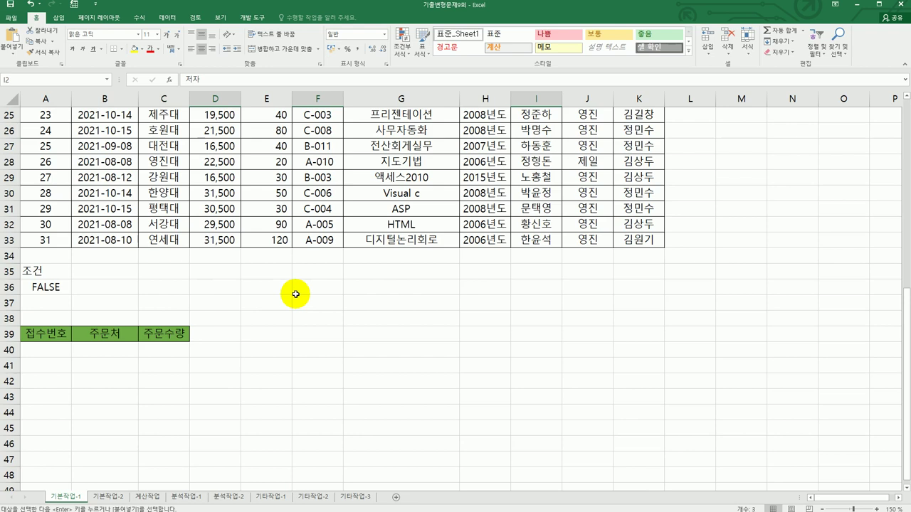
{"action": "left_click", "coordinate": [228, 339]}
{"action": "key", "text": "ctrl+v"}
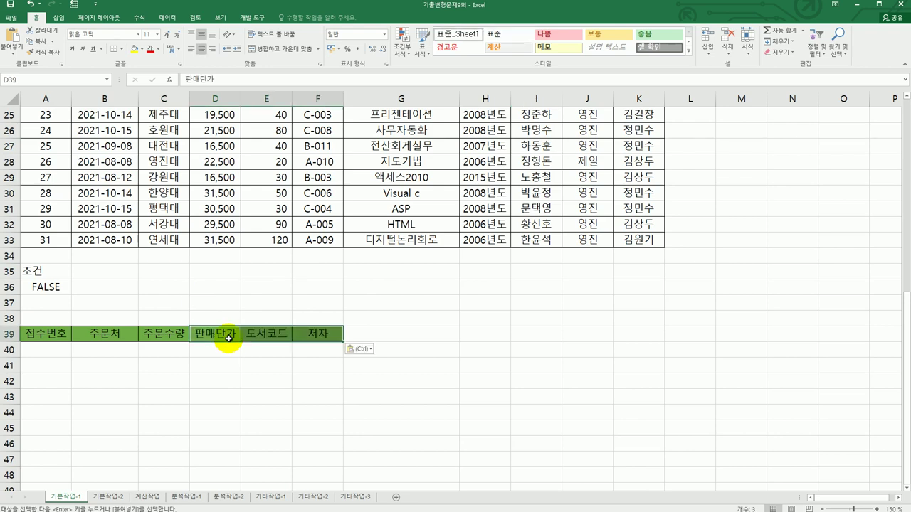
Start an advanced filter on the data table A2:K33 with A35:A36 as the criteria range.
{"action": "scroll", "coordinate": [228, 338], "scroll_direction": "up", "scroll_amount": 3}
{"action": "left_click", "coordinate": [217, 258]}
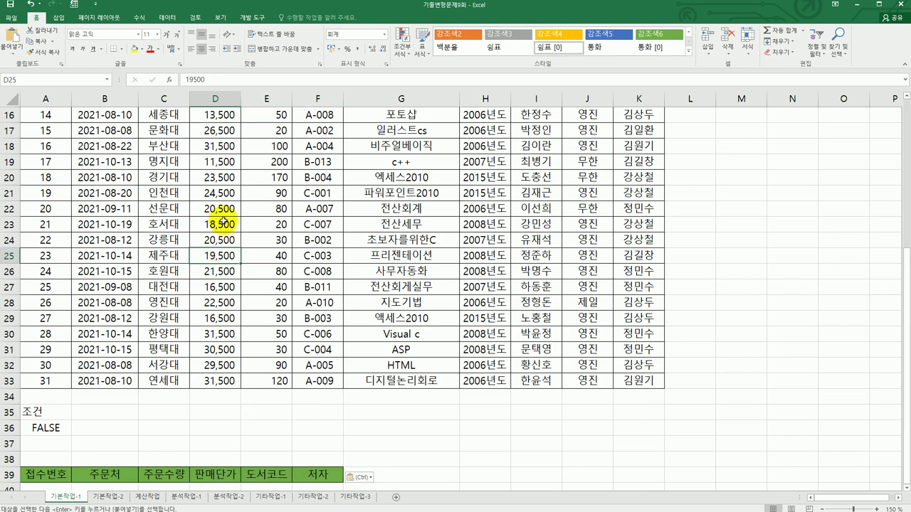
{"action": "left_click", "coordinate": [166, 16]}
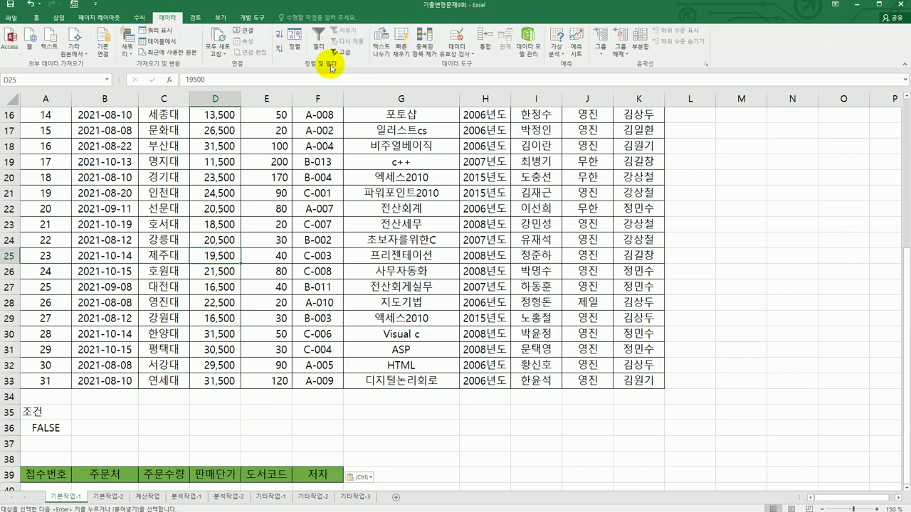
{"action": "left_click", "coordinate": [339, 54]}
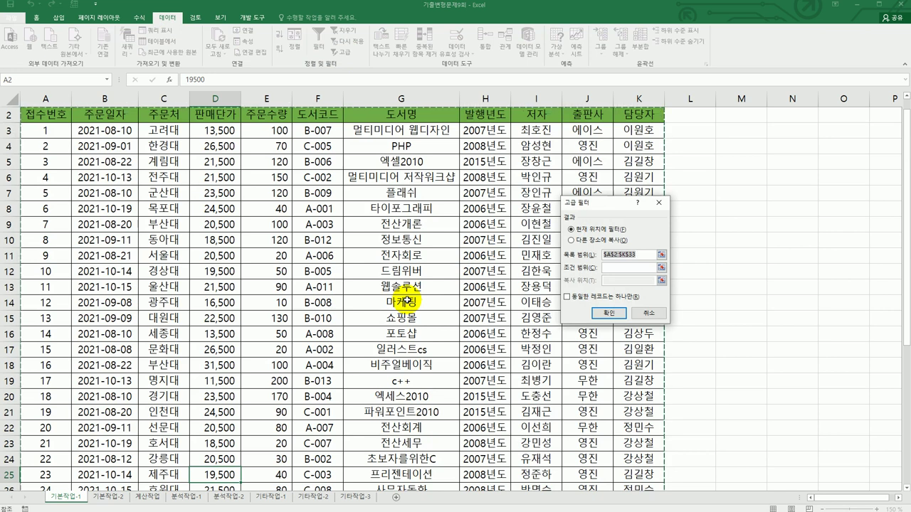
{"action": "scroll", "coordinate": [419, 301], "scroll_direction": "down", "scroll_amount": 4}
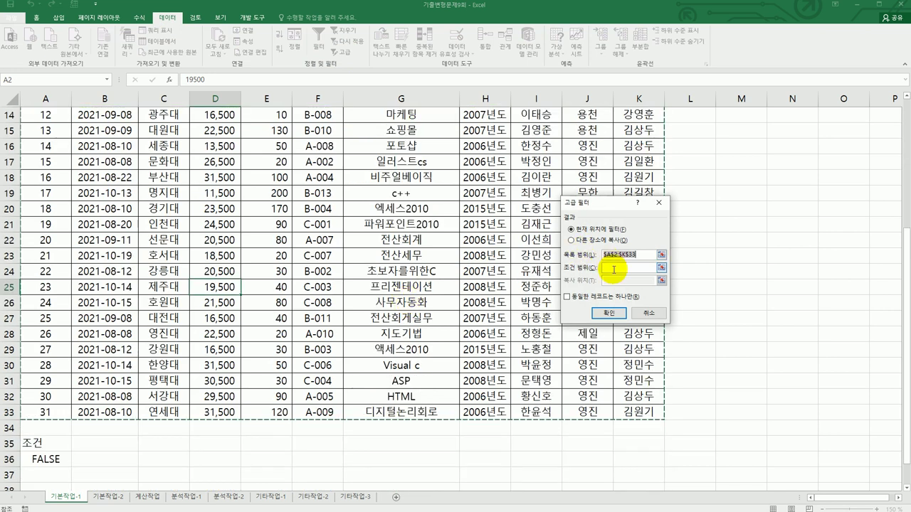
{"action": "left_click", "coordinate": [611, 267]}
{"action": "left_click_drag", "start_coordinate": [43, 443], "coordinate": [44, 459]}
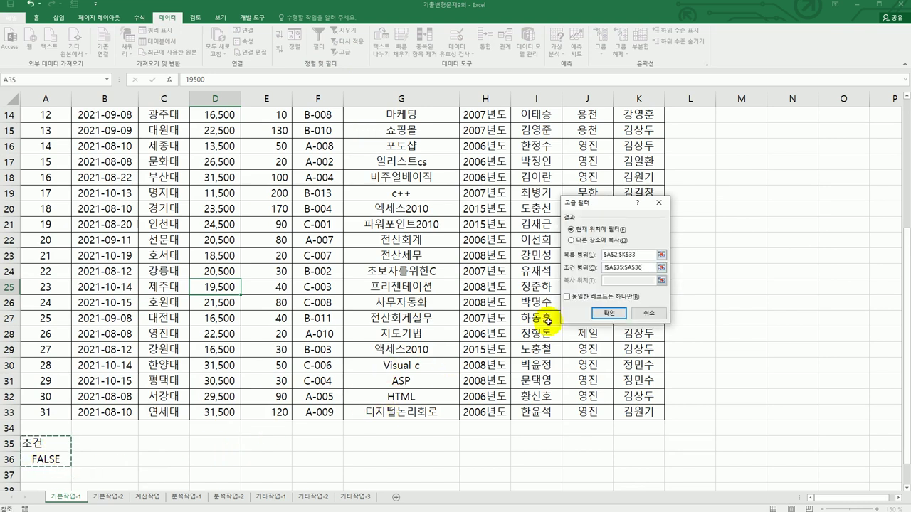
Have the advanced filter copy its results to the header range A39:F39 and run it.
{"action": "left_click", "coordinate": [570, 240]}
{"action": "left_click", "coordinate": [620, 282]}
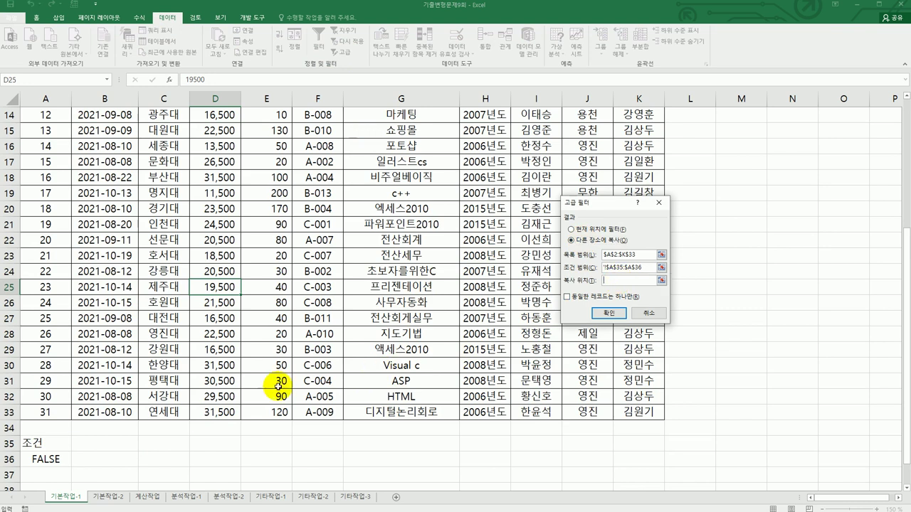
{"action": "scroll", "coordinate": [278, 385], "scroll_direction": "down", "scroll_amount": 2}
{"action": "left_click_drag", "start_coordinate": [39, 414], "coordinate": [306, 407]}
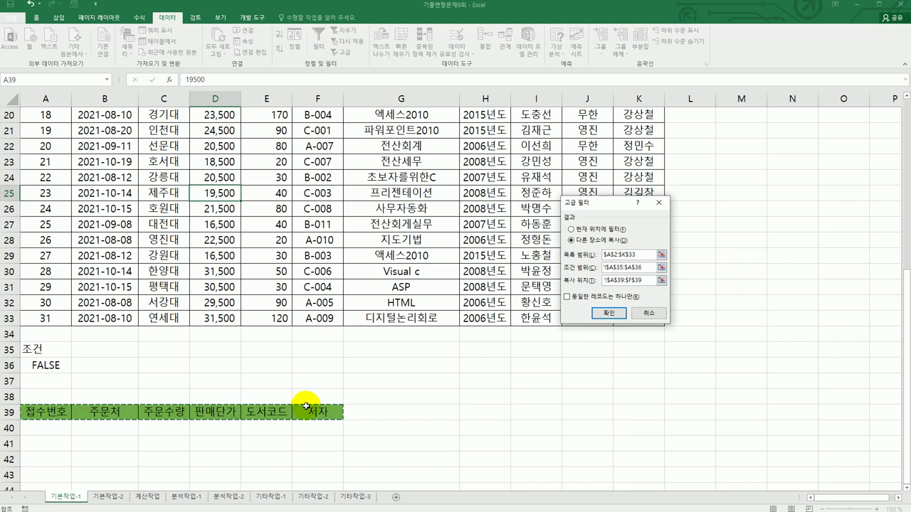
{"action": "left_click", "coordinate": [606, 313]}
{"action": "scroll", "coordinate": [469, 377], "scroll_direction": "down", "scroll_amount": 2}
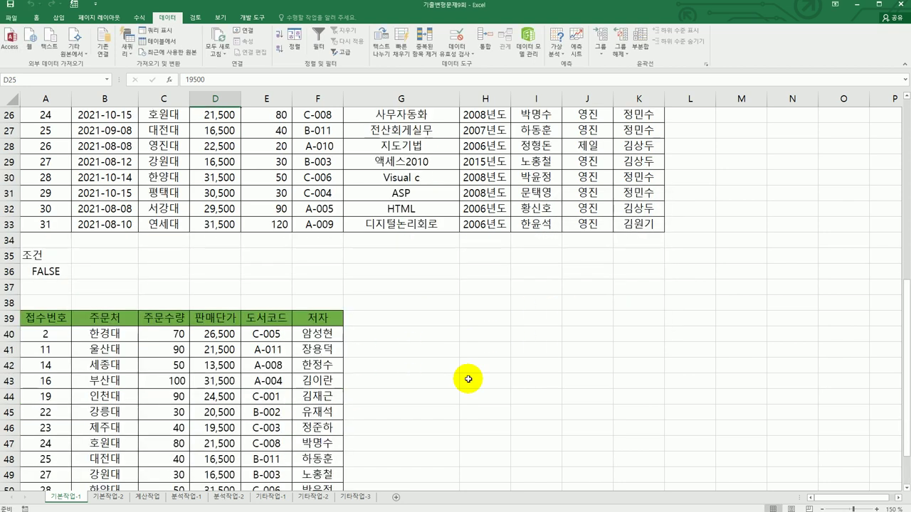
{"action": "scroll", "coordinate": [468, 379], "scroll_direction": "down", "scroll_amount": 2}
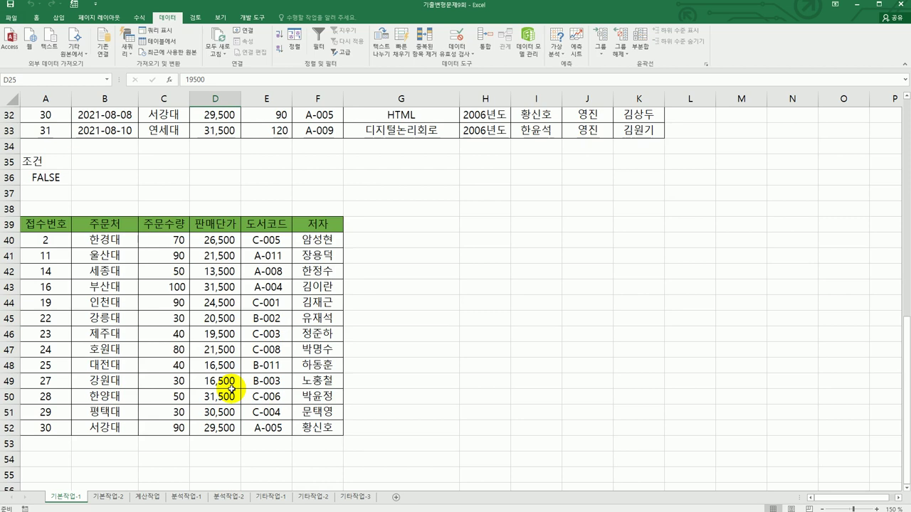
Check the conditional formatting task in the exam document and start a formula-based conditional formatting rule for A3:K33.
{"action": "key", "text": "alt+Tab"}
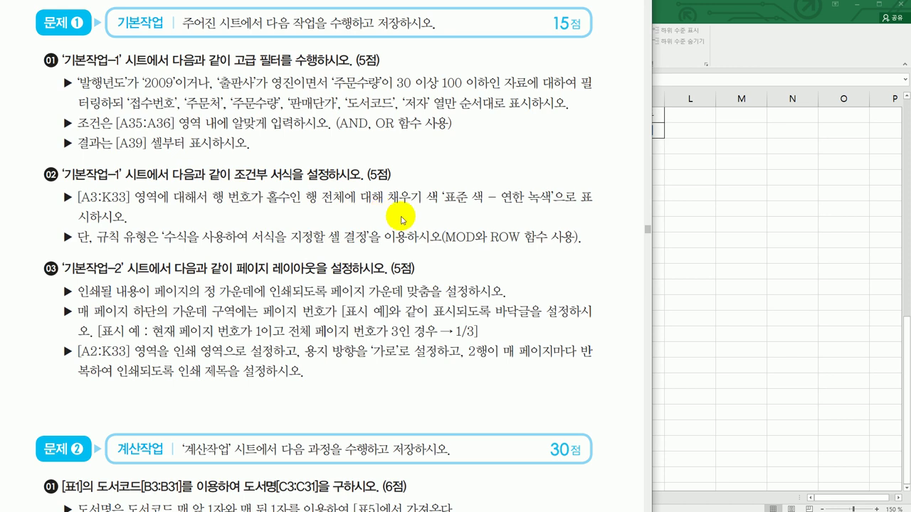
{"action": "left_click", "coordinate": [719, 296]}
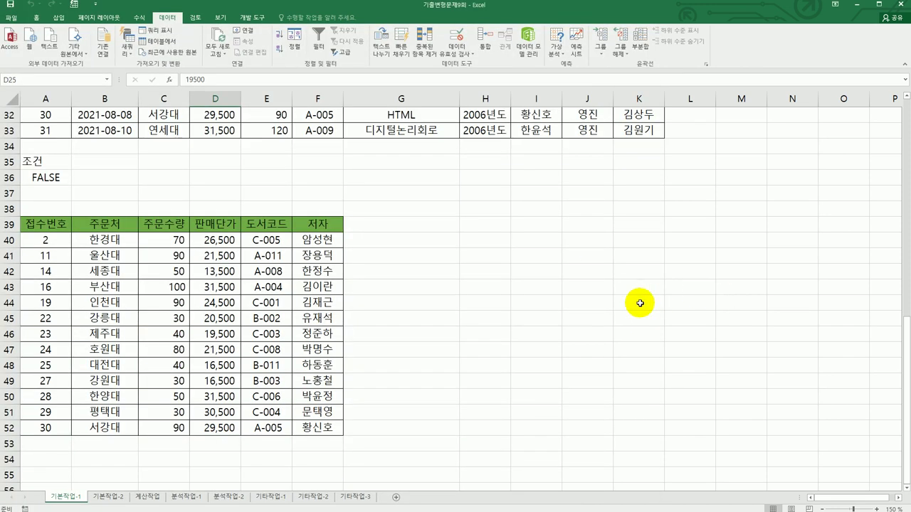
{"action": "scroll", "coordinate": [635, 304], "scroll_direction": "up", "scroll_amount": 8}
{"action": "scroll", "coordinate": [636, 304], "scroll_direction": "up", "scroll_amount": 2}
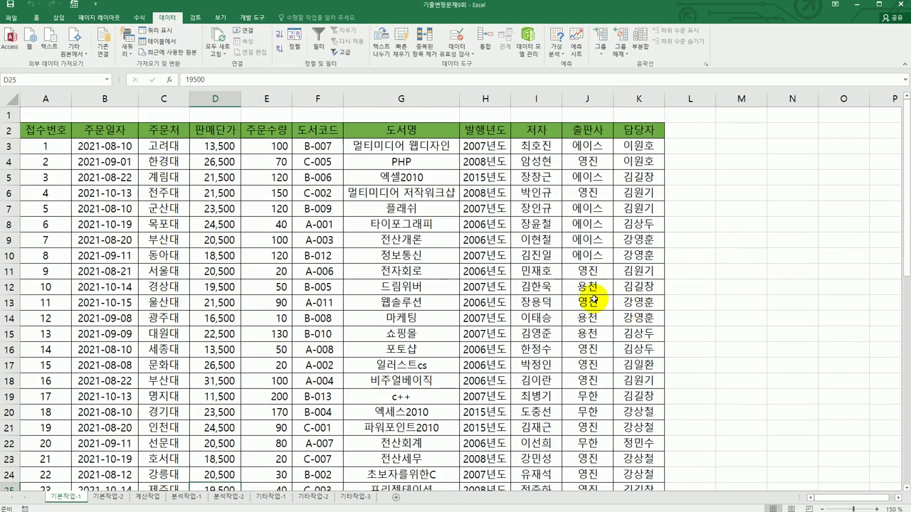
{"action": "left_click", "coordinate": [44, 145]}
{"action": "left_click_drag", "start_coordinate": [239, 163], "coordinate": [627, 454]}
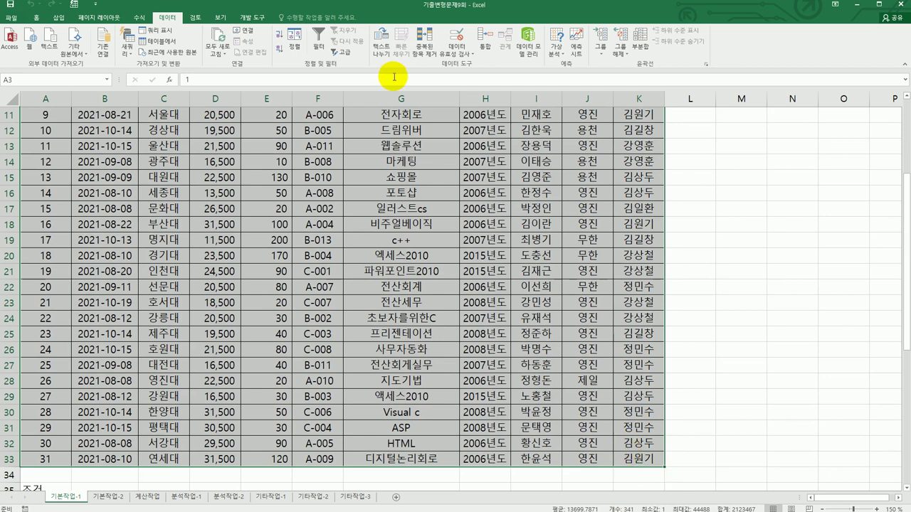
{"action": "left_click", "coordinate": [39, 22]}
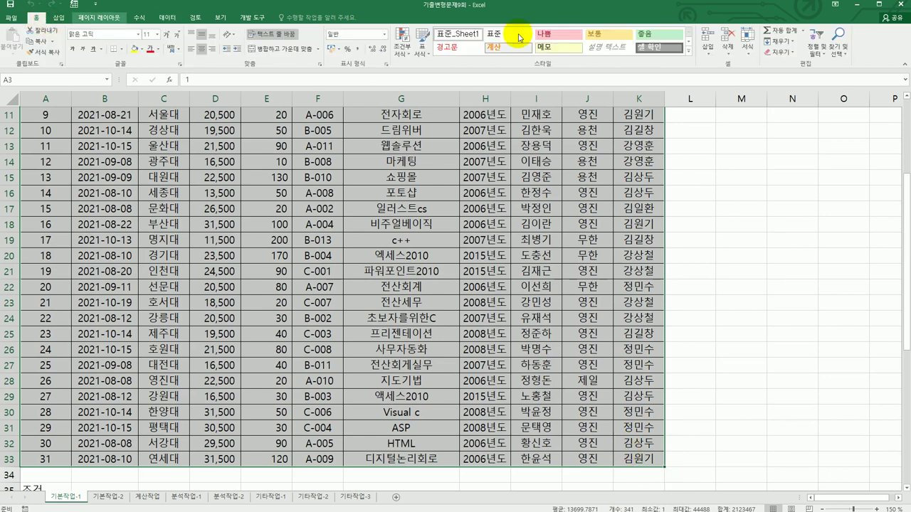
{"action": "left_click", "coordinate": [402, 46]}
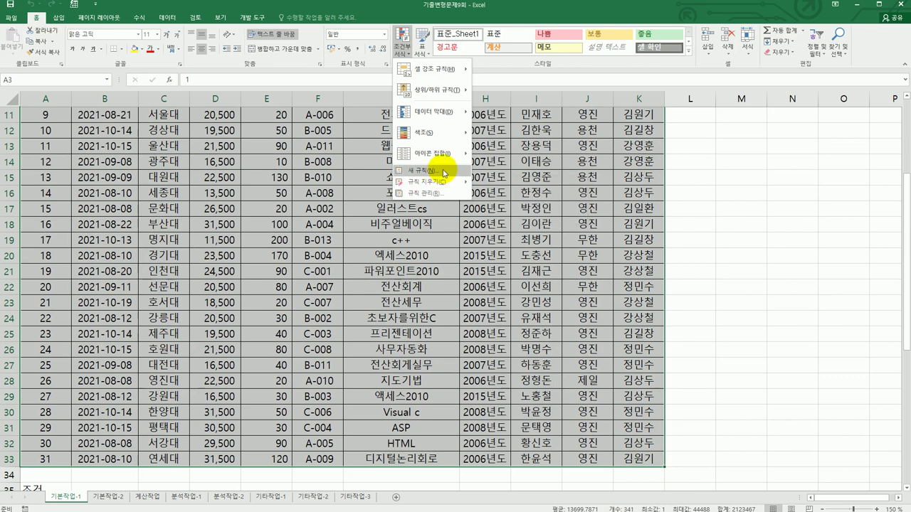
{"action": "left_click", "coordinate": [434, 171]}
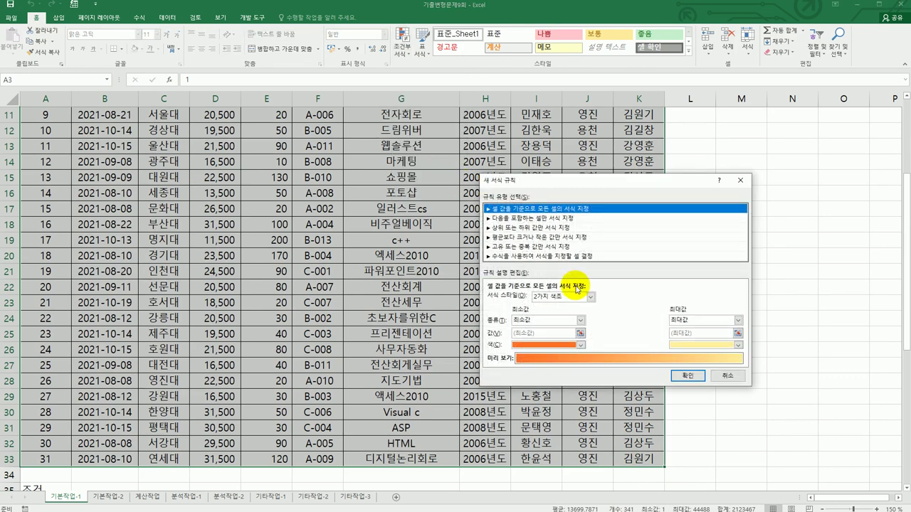
{"action": "left_click", "coordinate": [570, 255]}
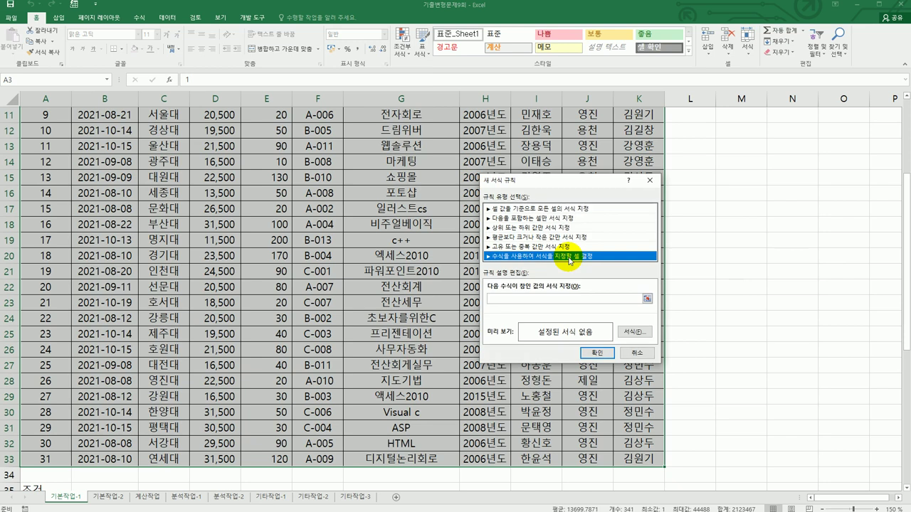
Enter =mod(row(),2)=1 as the rule's formula so that odd-numbered rows are formatted.
{"action": "left_click", "coordinate": [549, 299]}
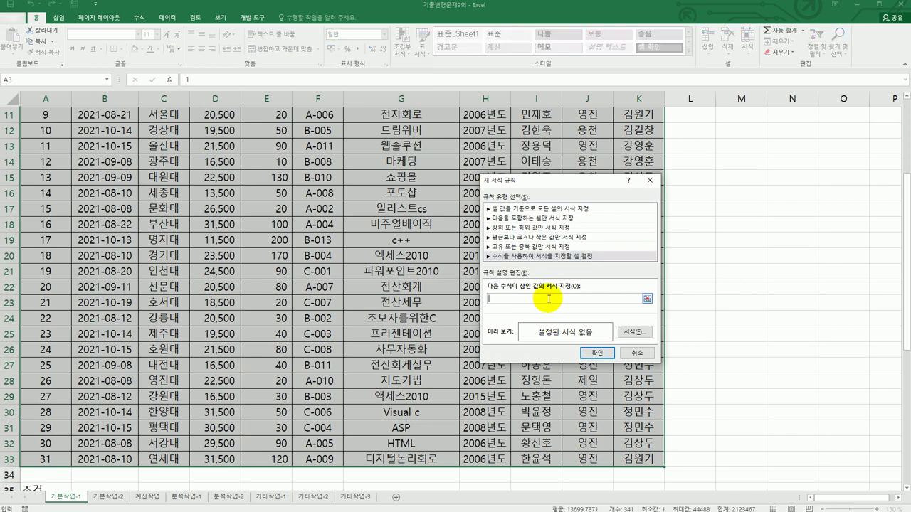
{"action": "type", "text": "="}
{"action": "type", "text": "mod"}
{"action": "type", "text": "(row("}
{"action": "type", "text": ",2)=1"}
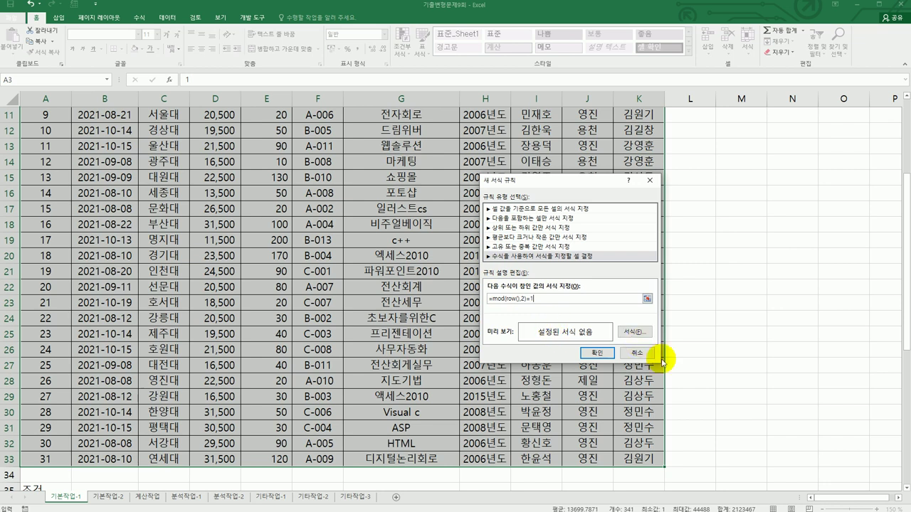
Give the rule a standard light green (연한 녹색) fill and apply it to A3:K33.
{"action": "left_click", "coordinate": [631, 332]}
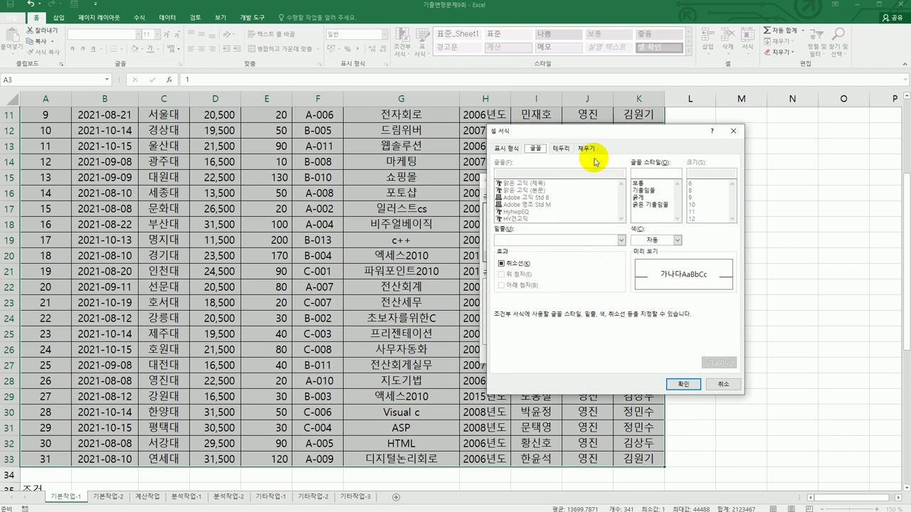
{"action": "left_click", "coordinate": [582, 151]}
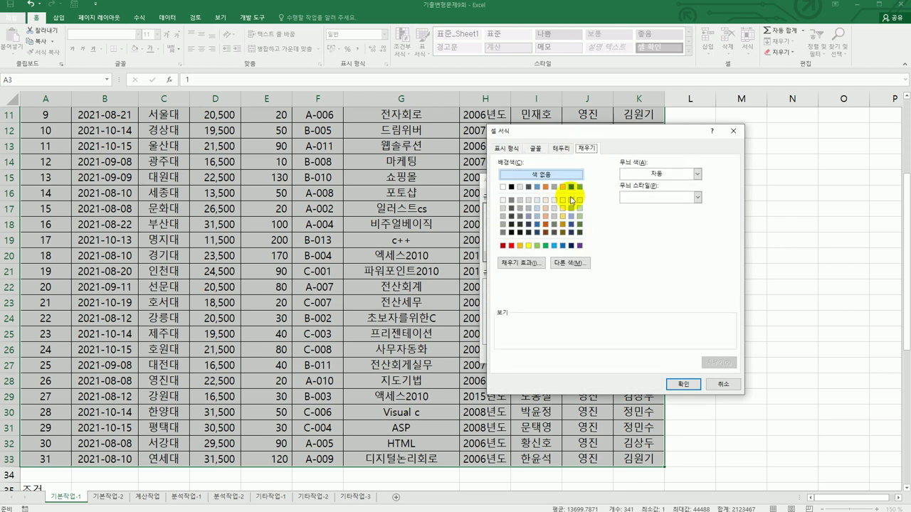
{"action": "left_click", "coordinate": [536, 245]}
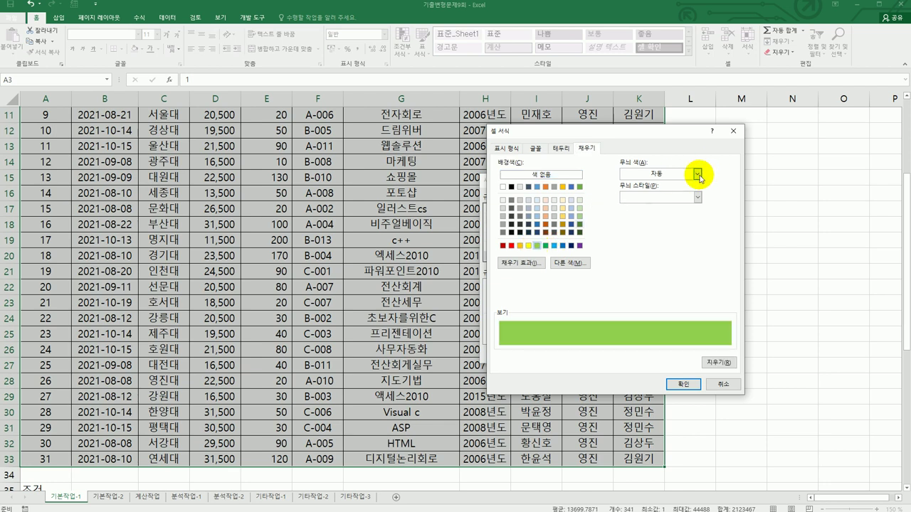
{"action": "left_click", "coordinate": [698, 173]}
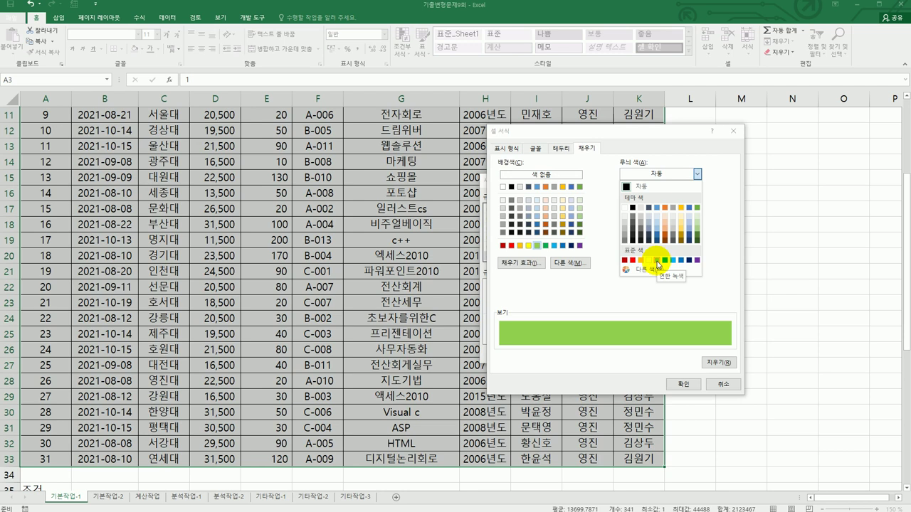
{"action": "left_click", "coordinate": [538, 249]}
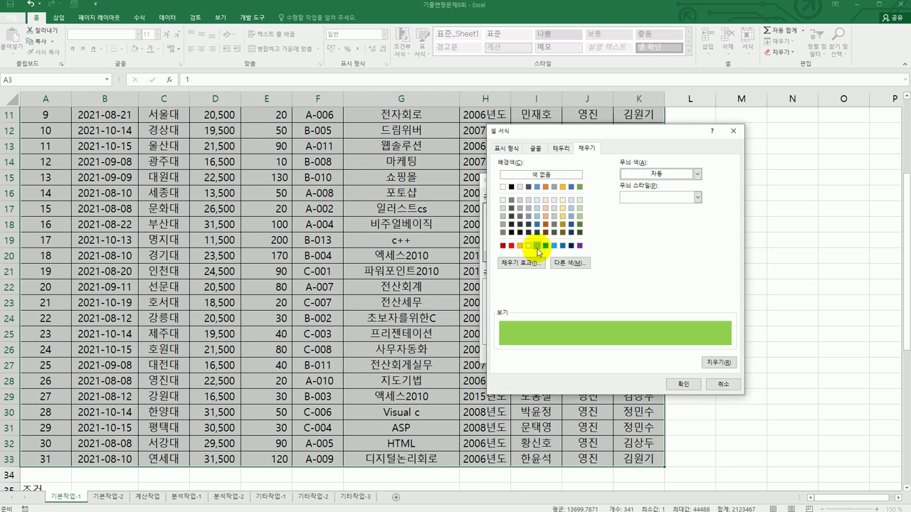
{"action": "left_click", "coordinate": [683, 385]}
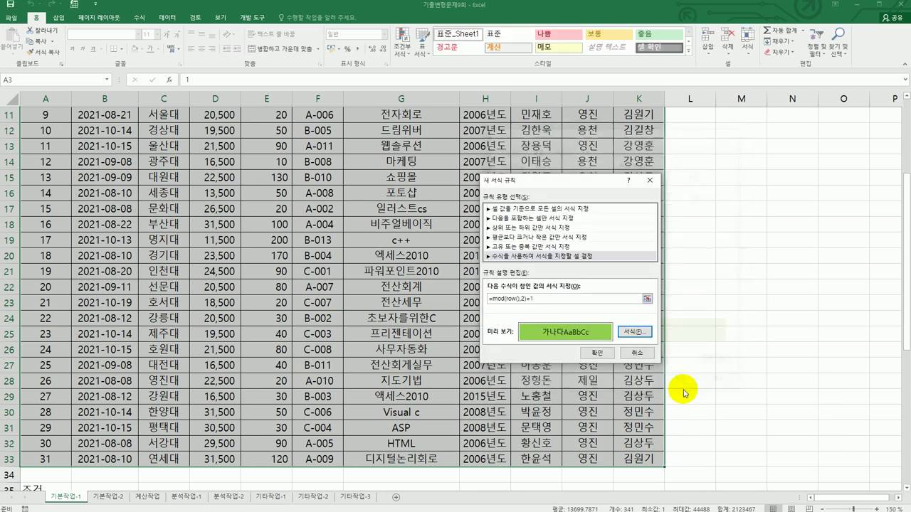
{"action": "left_click", "coordinate": [597, 353]}
{"action": "left_click", "coordinate": [718, 377]}
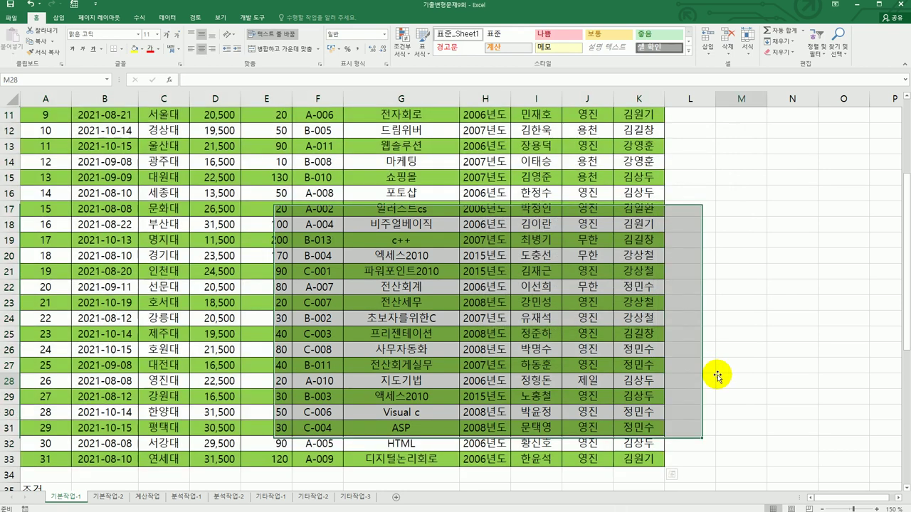
{"action": "scroll", "coordinate": [717, 377], "scroll_direction": "up", "scroll_amount": 4}
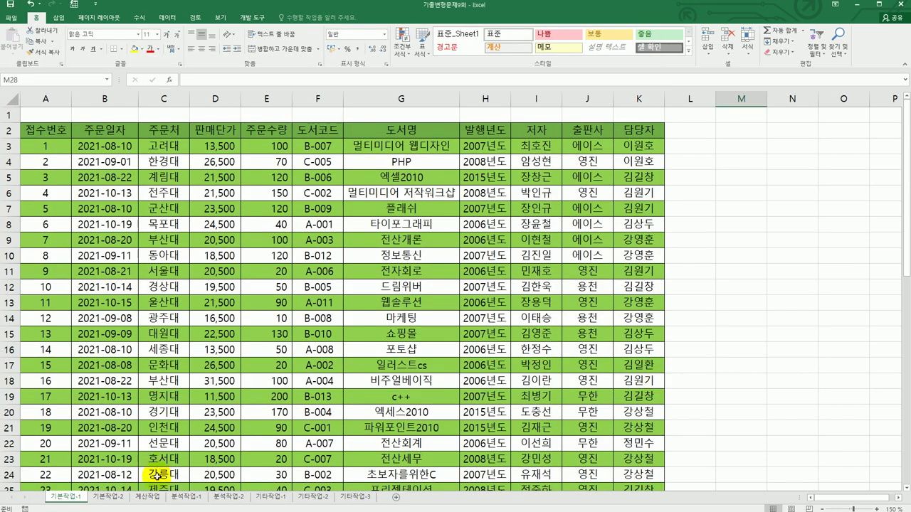
Set A2:K33 on the 기본작업-2 sheet as the print area.
{"action": "left_click", "coordinate": [108, 497]}
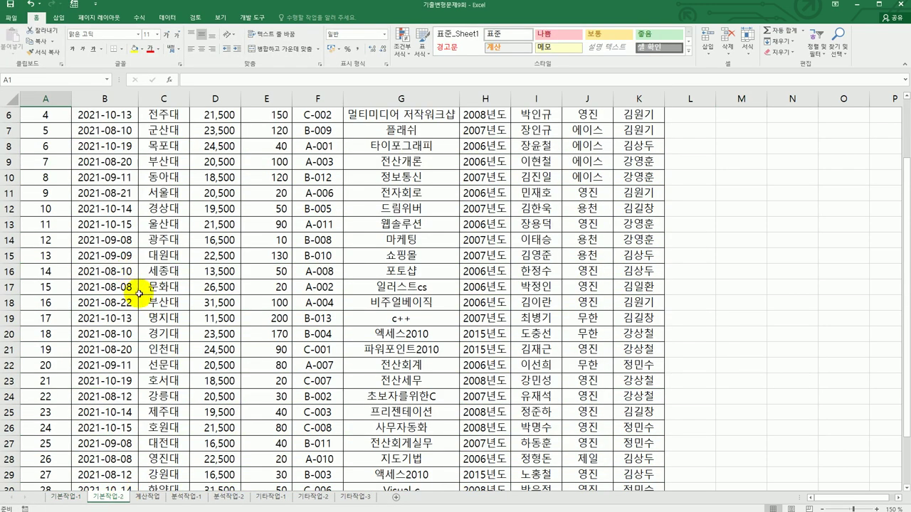
{"action": "scroll", "coordinate": [135, 284], "scroll_direction": "up", "scroll_amount": 2}
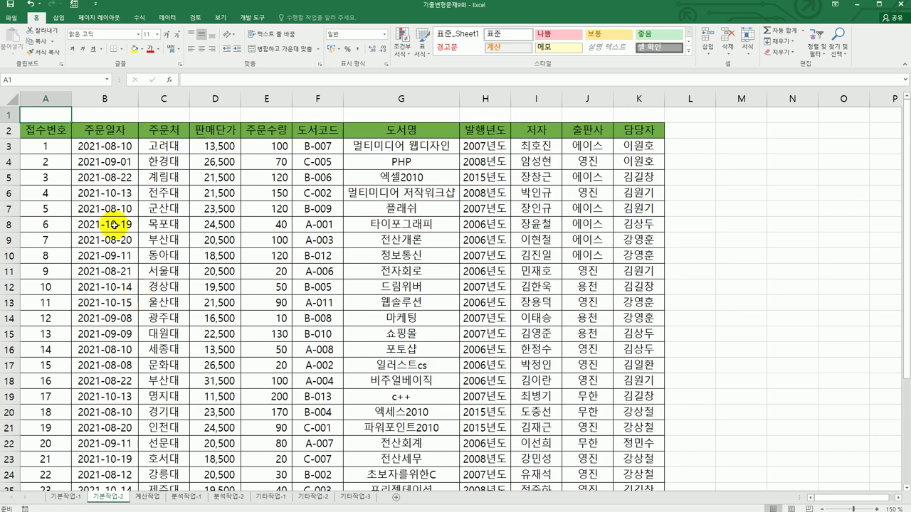
{"action": "left_click_drag", "start_coordinate": [47, 132], "coordinate": [616, 456]}
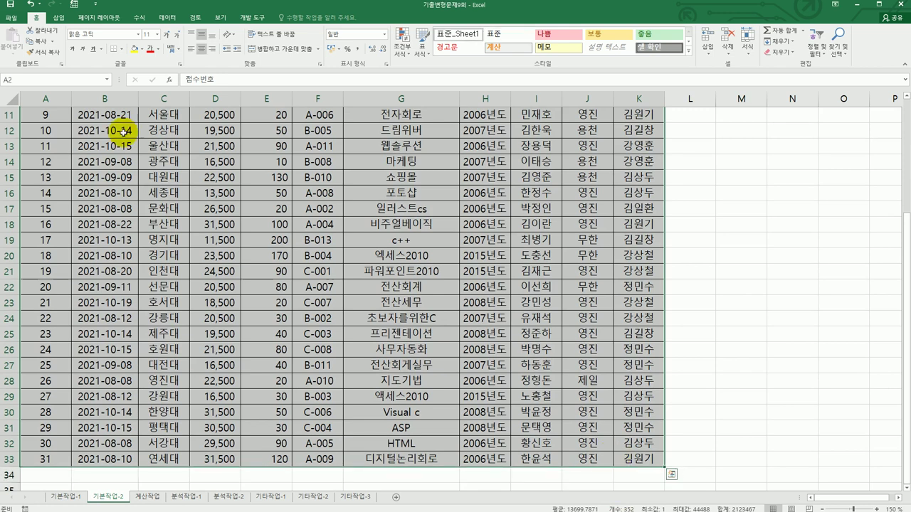
{"action": "left_click", "coordinate": [110, 19]}
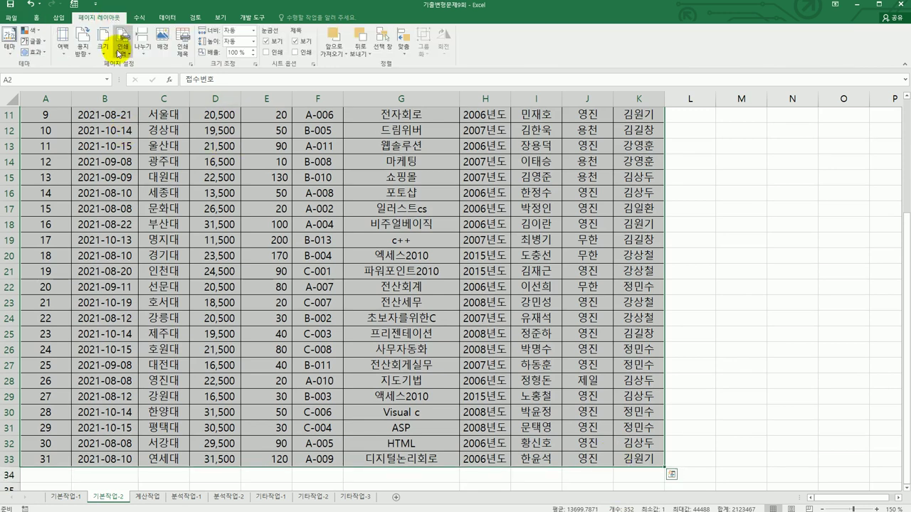
{"action": "left_click", "coordinate": [146, 76]}
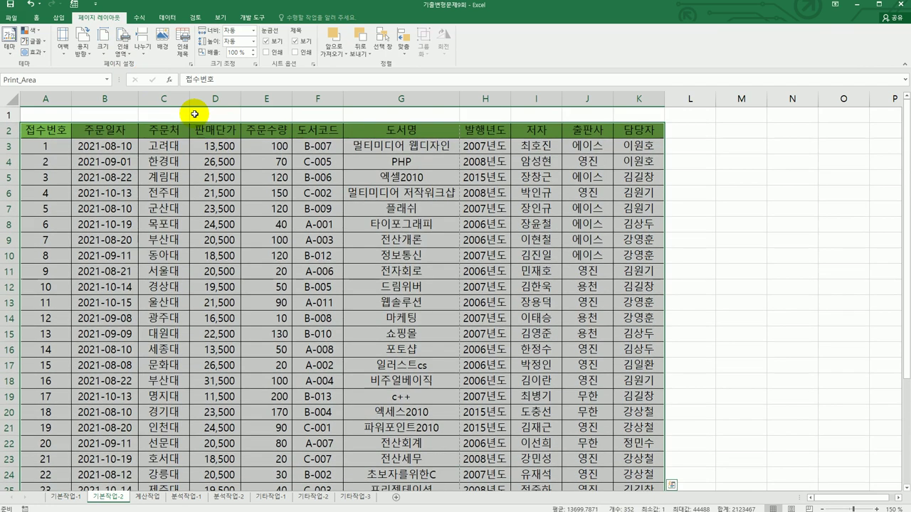
Open the page setup for 기본작업-2 and change the paper orientation to landscape (가로).
{"action": "key", "text": "alt+p"}
{"action": "key", "text": "s"}
{"action": "key", "text": "p"}
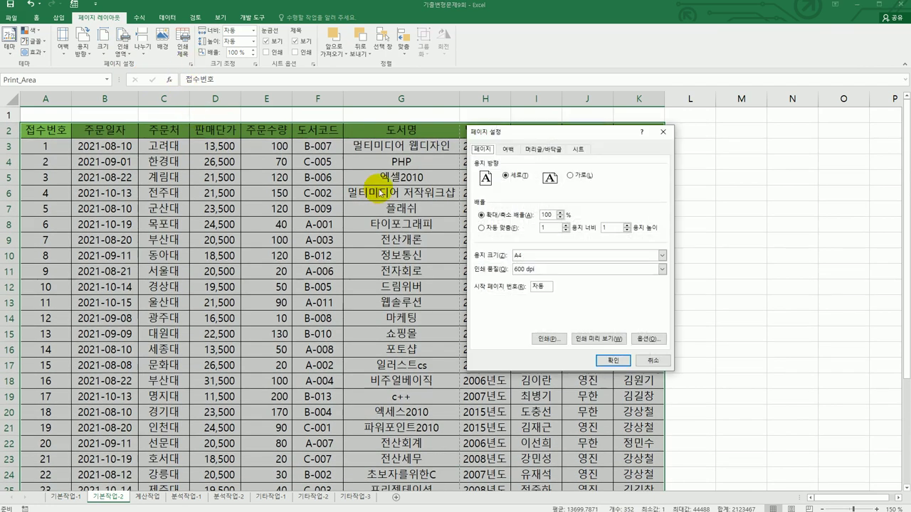
{"action": "left_click", "coordinate": [579, 149]}
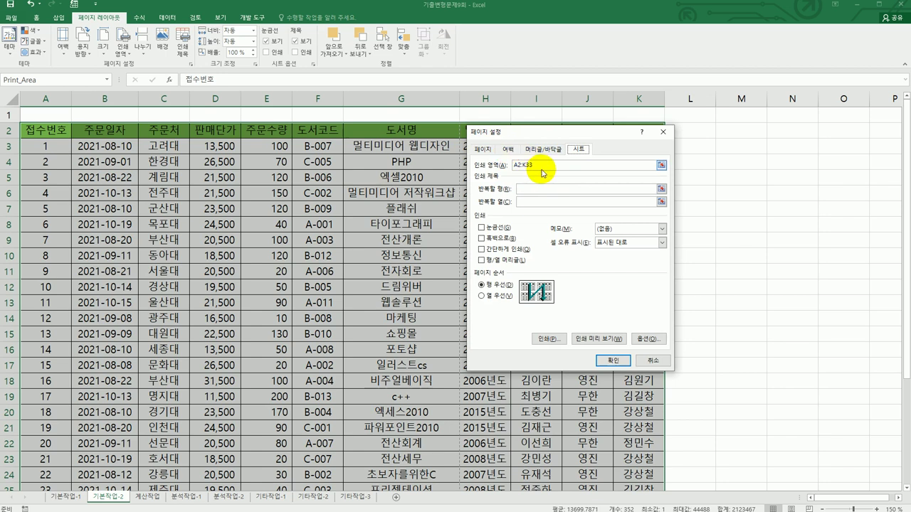
{"action": "left_click", "coordinate": [482, 149]}
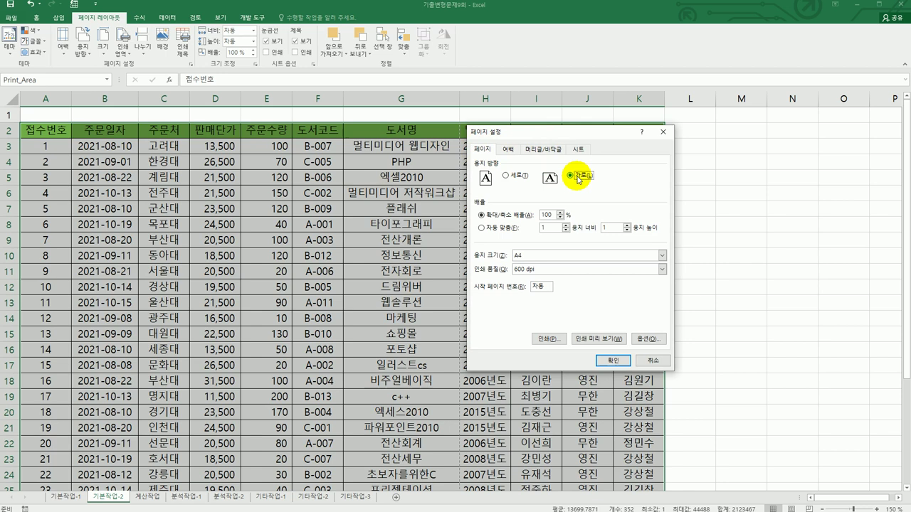
Center the printed content on the page both horizontally and vertically.
{"action": "left_click", "coordinate": [508, 150]}
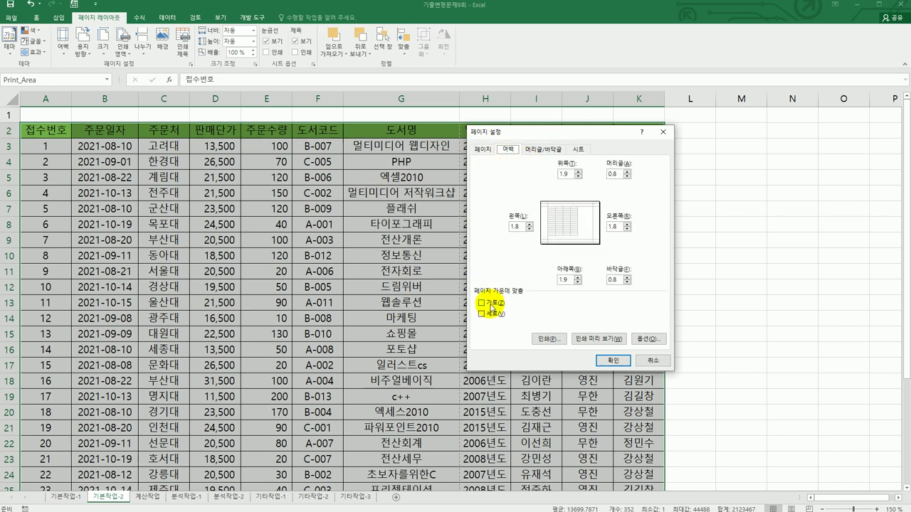
{"action": "left_click", "coordinate": [491, 304]}
{"action": "left_click", "coordinate": [495, 315]}
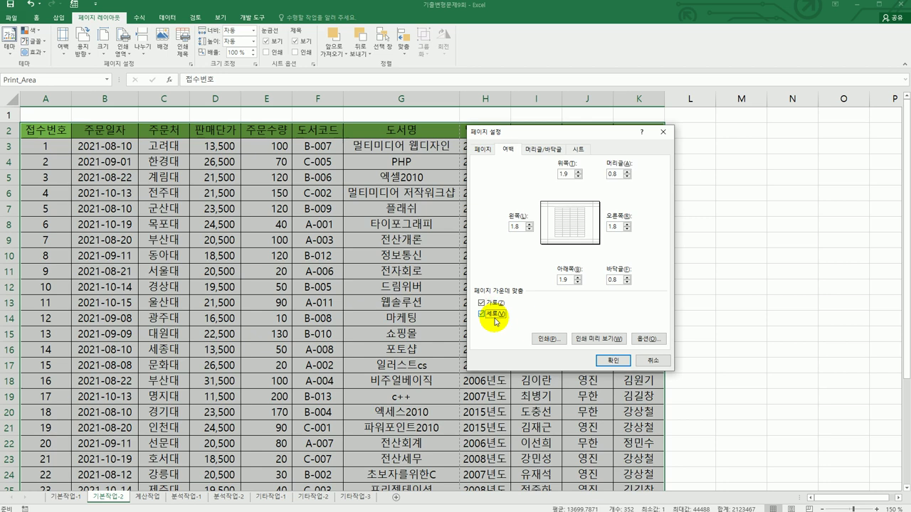
Create a custom footer whose center section reads &[페이지 번호]/&[전체 페이지 수].
{"action": "left_click", "coordinate": [548, 155]}
{"action": "left_click", "coordinate": [595, 223]}
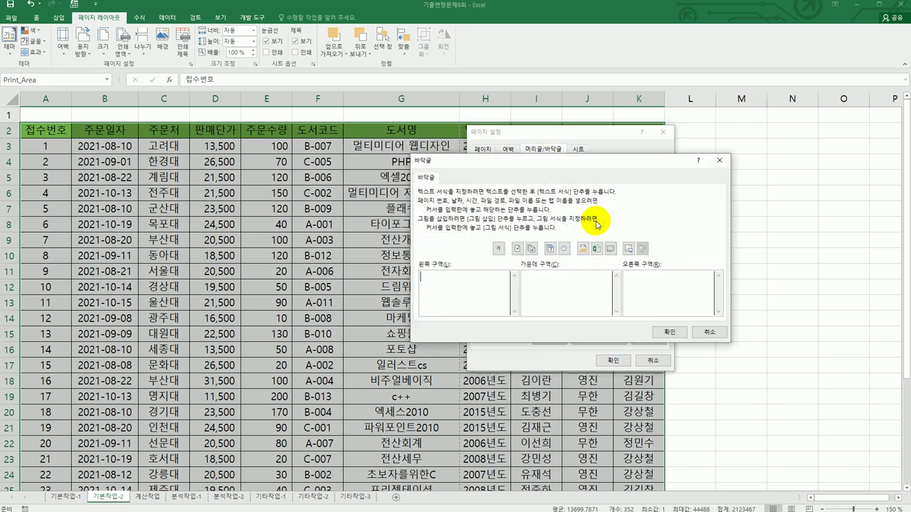
{"action": "left_click", "coordinate": [567, 302]}
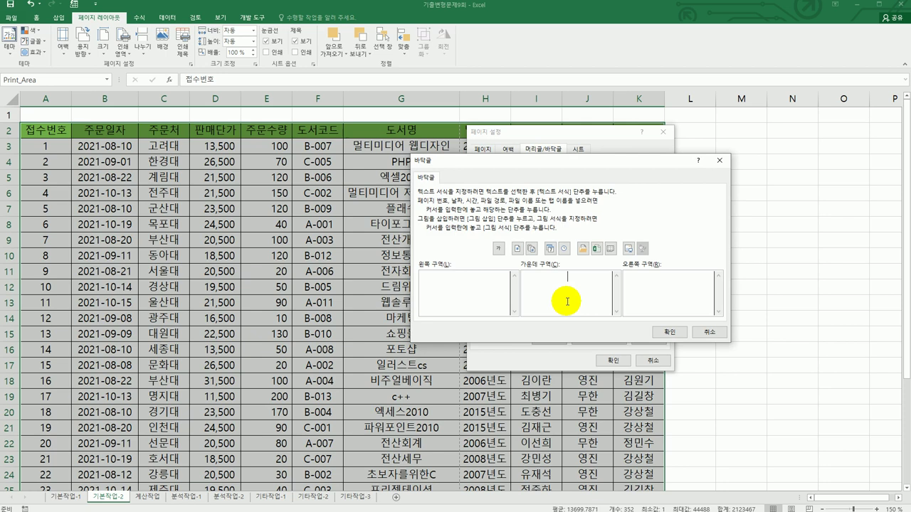
{"action": "left_click", "coordinate": [518, 250]}
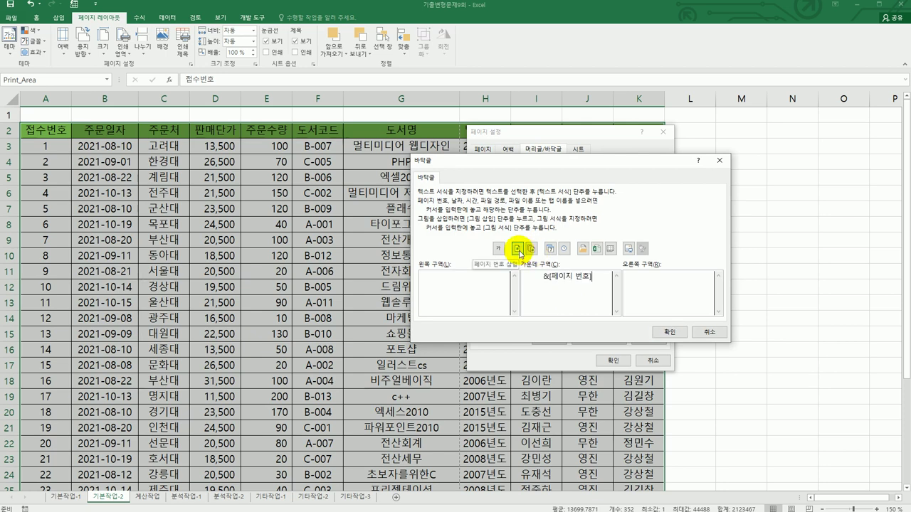
{"action": "type", "text": "/"}
{"action": "left_click", "coordinate": [531, 249]}
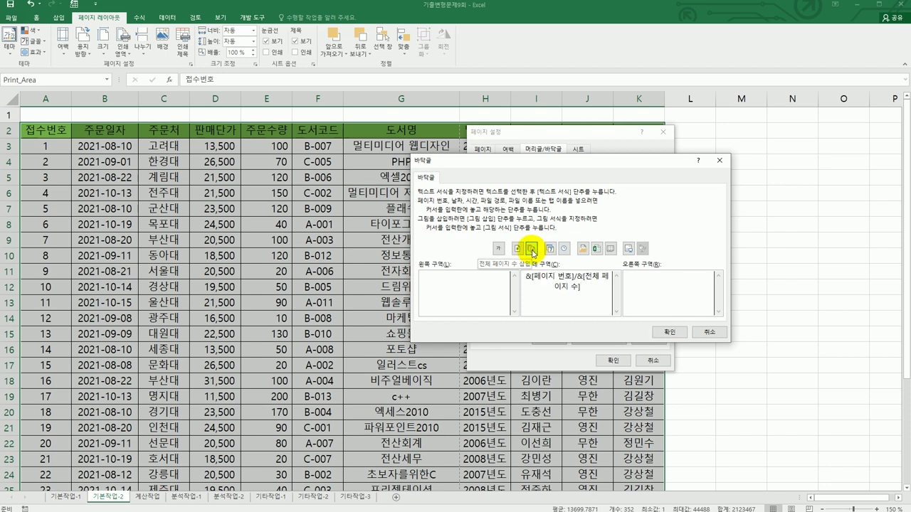
{"action": "left_click", "coordinate": [666, 334]}
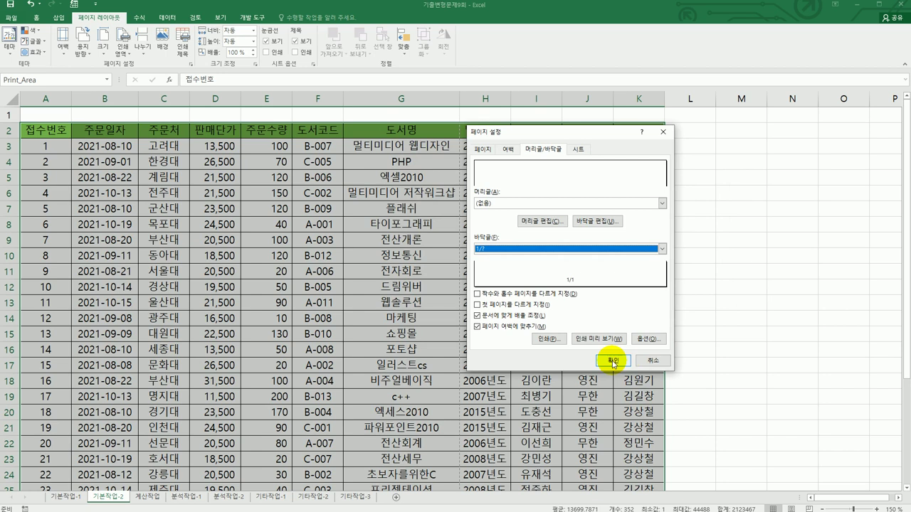
Check the print title requirement in the exam document, set row $2:$2 to repeat on every page, and apply the page setup.
{"action": "left_click", "coordinate": [579, 151]}
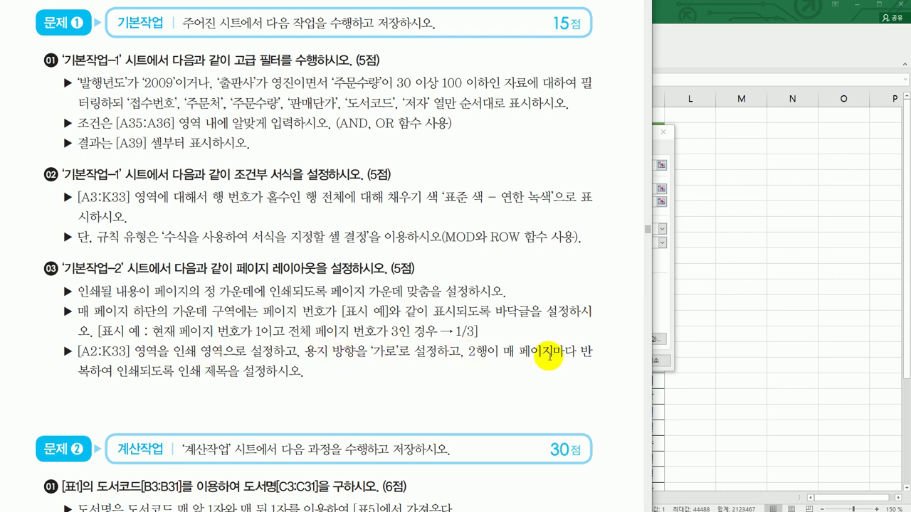
{"action": "left_click", "coordinate": [661, 302]}
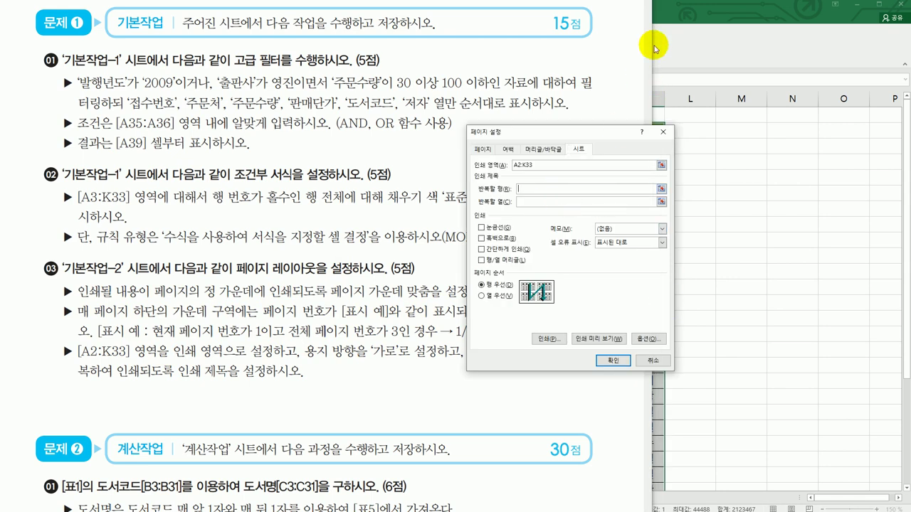
{"action": "key", "text": "alt+Tab"}
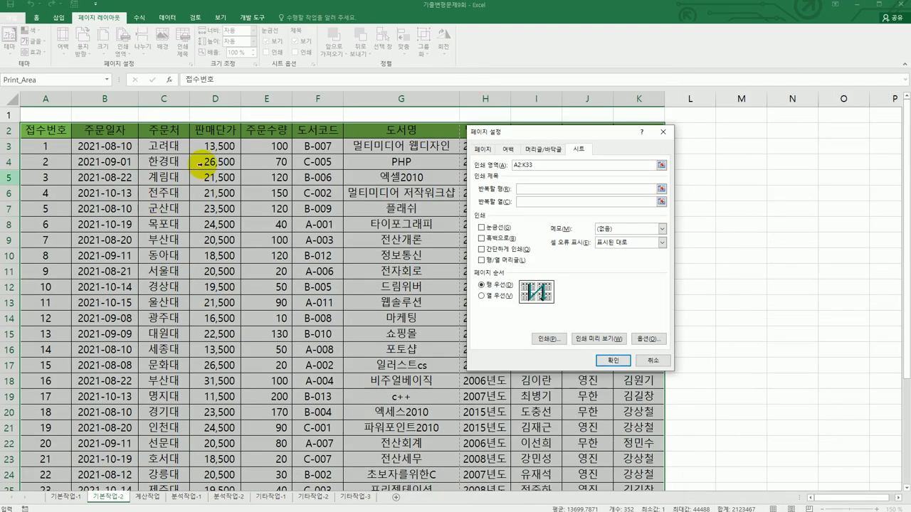
{"action": "left_click", "coordinate": [13, 129]}
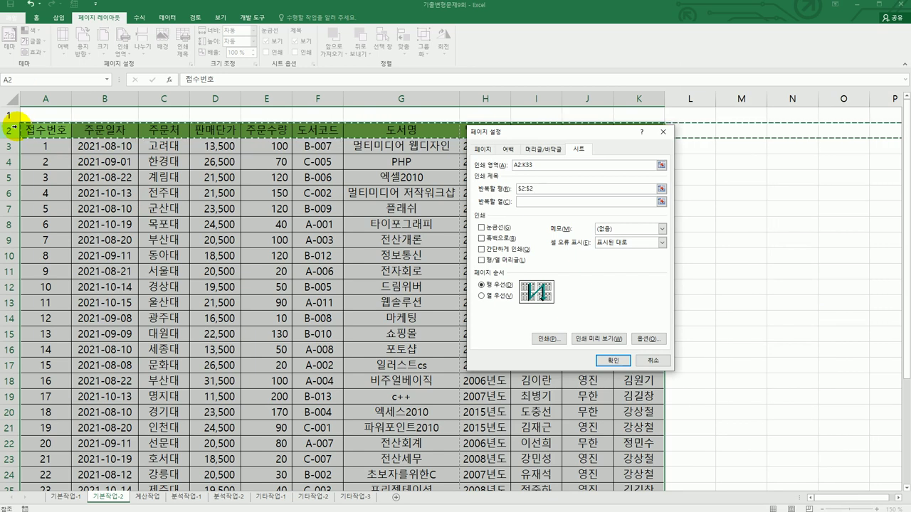
{"action": "left_click", "coordinate": [616, 362]}
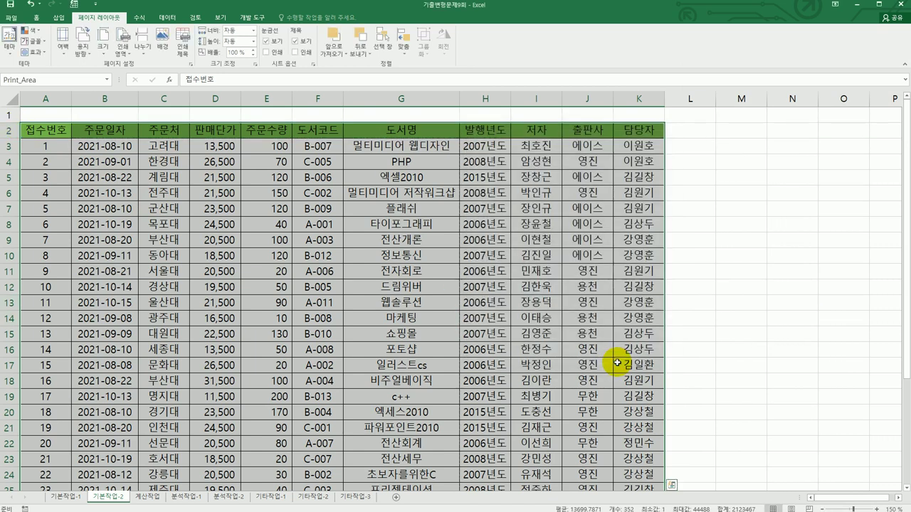
Preview both printed pages of 기본작업-2 to check the centering, footer and repeated header row, and return to the sheet.
{"action": "left_click", "coordinate": [12, 20]}
{"action": "left_click", "coordinate": [28, 138]}
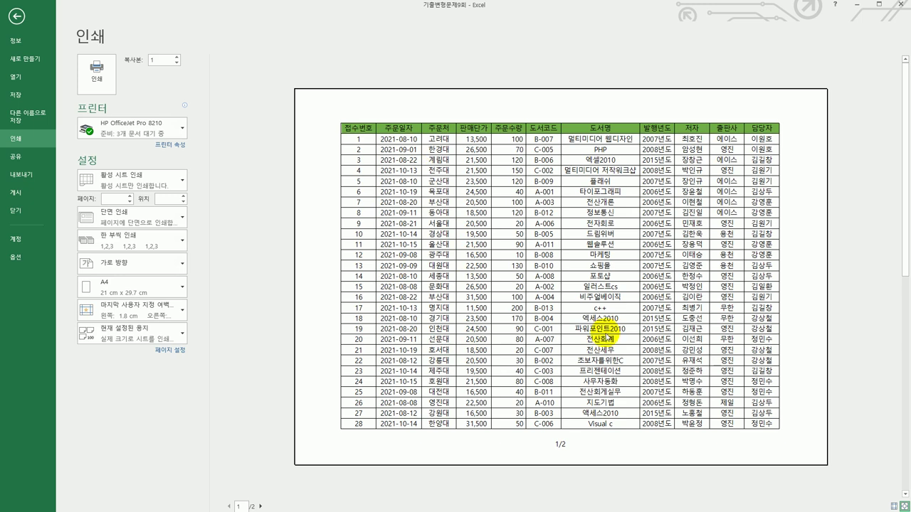
{"action": "left_click", "coordinate": [261, 507]}
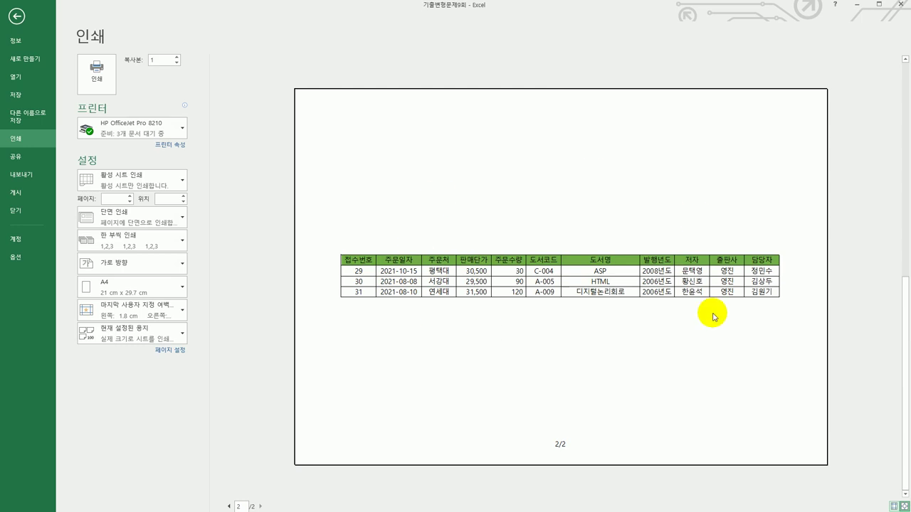
{"action": "left_click", "coordinate": [17, 17]}
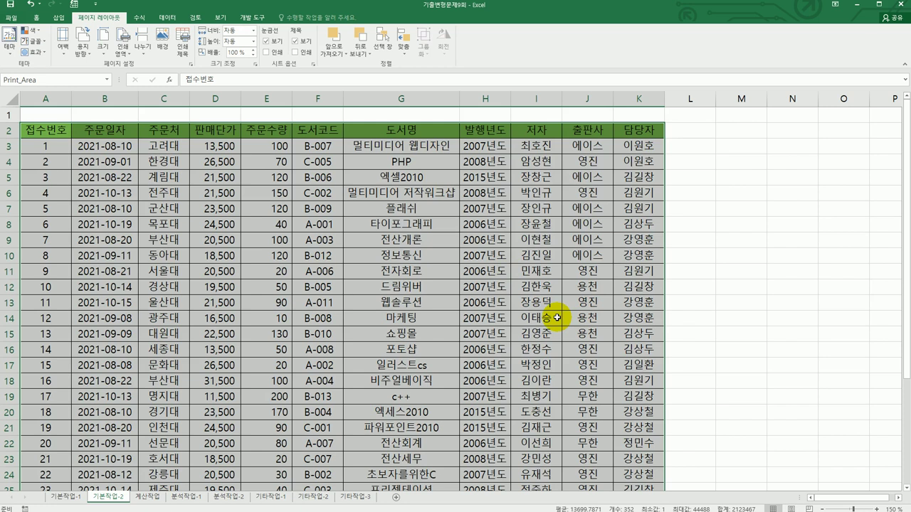
Go to the 계산작업 sheet and read its first tasks in the exam document before returning to the workbook.
{"action": "left_click", "coordinate": [151, 497]}
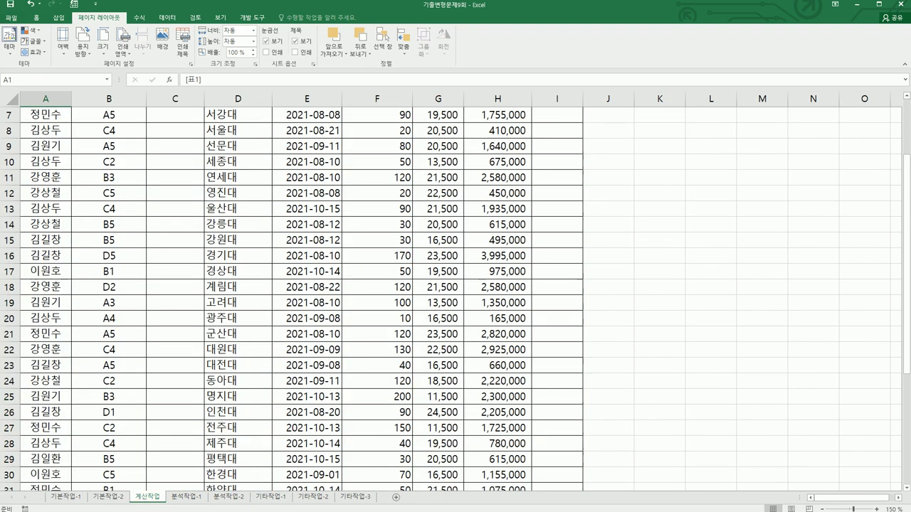
{"action": "key", "text": "alt+Tab"}
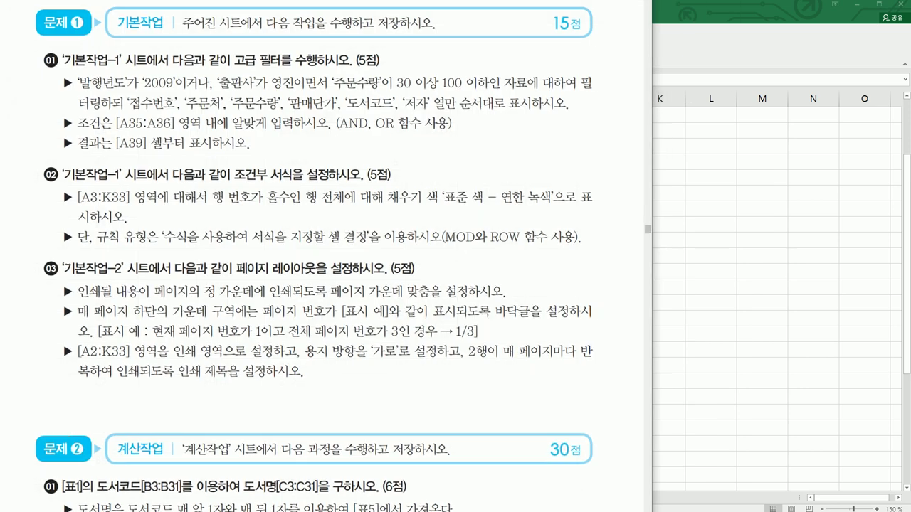
{"action": "scroll", "coordinate": [397, 373], "scroll_direction": "down", "scroll_amount": 2}
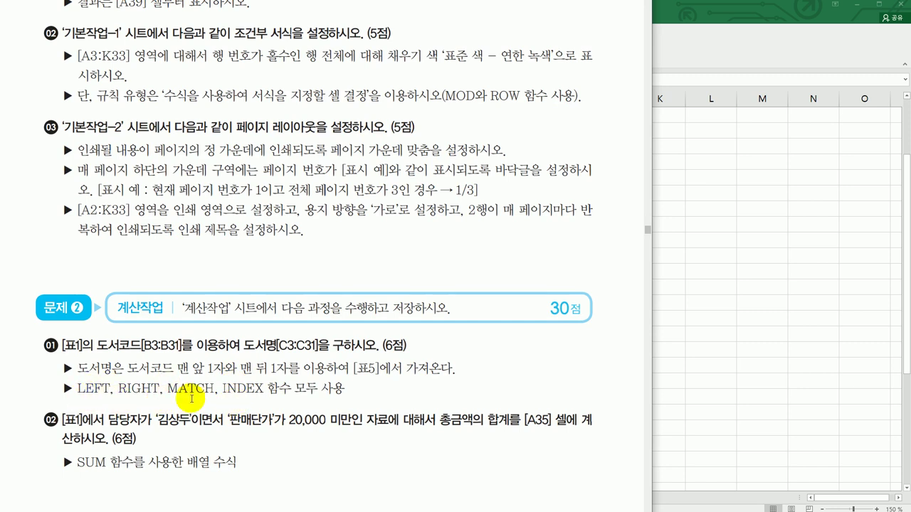
{"action": "left_click", "coordinate": [677, 338]}
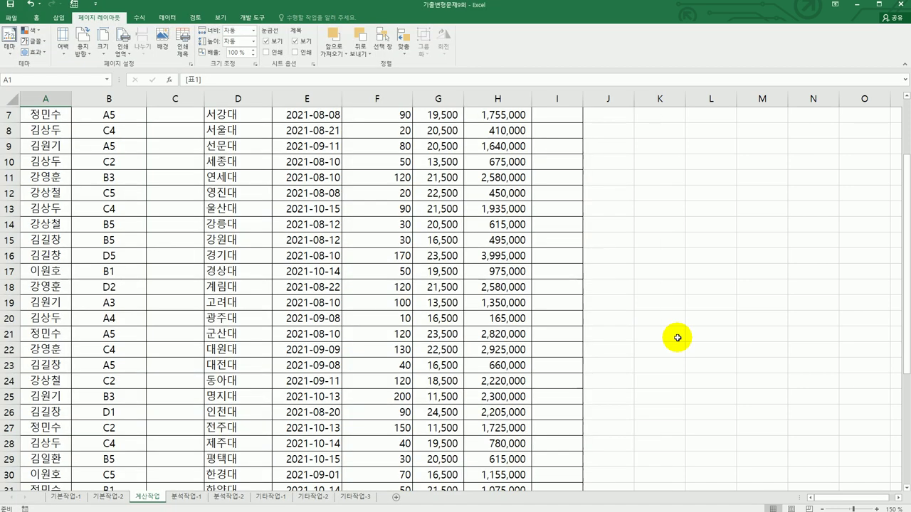
Compare the 도서코드 column in [표1] with the code letters and book names in [표5] to work out the lookup.
{"action": "scroll", "coordinate": [612, 342], "scroll_direction": "up", "scroll_amount": 2}
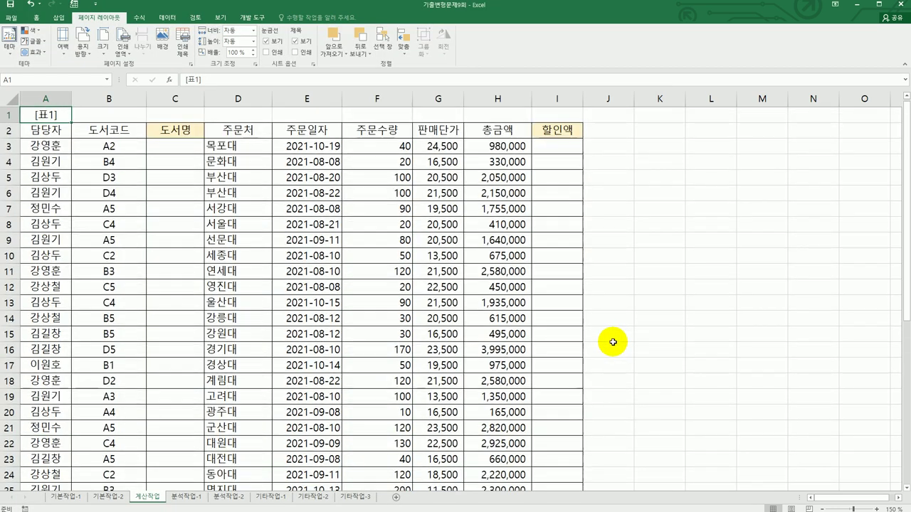
{"action": "left_click", "coordinate": [187, 146]}
{"action": "scroll", "coordinate": [236, 278], "scroll_direction": "down", "scroll_amount": 7}
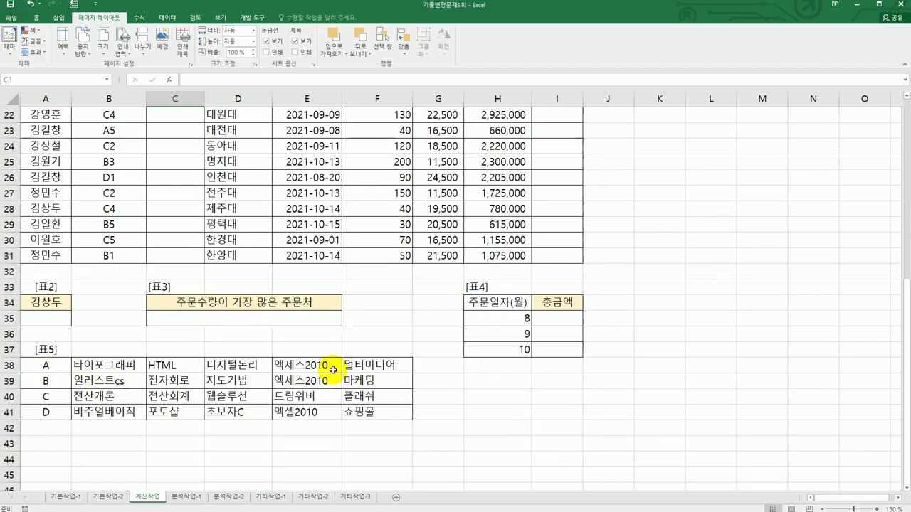
{"action": "left_click_drag", "start_coordinate": [139, 367], "coordinate": [388, 414]}
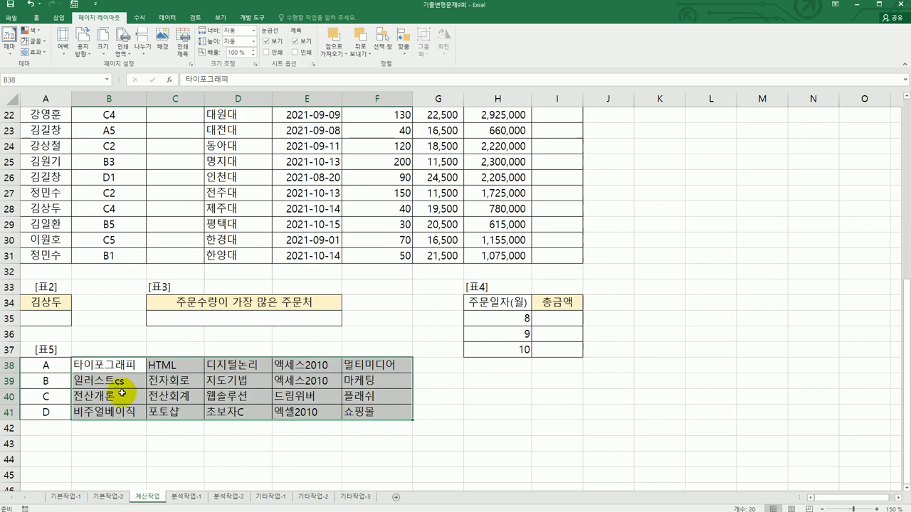
{"action": "scroll", "coordinate": [41, 420], "scroll_direction": "up", "scroll_amount": 7}
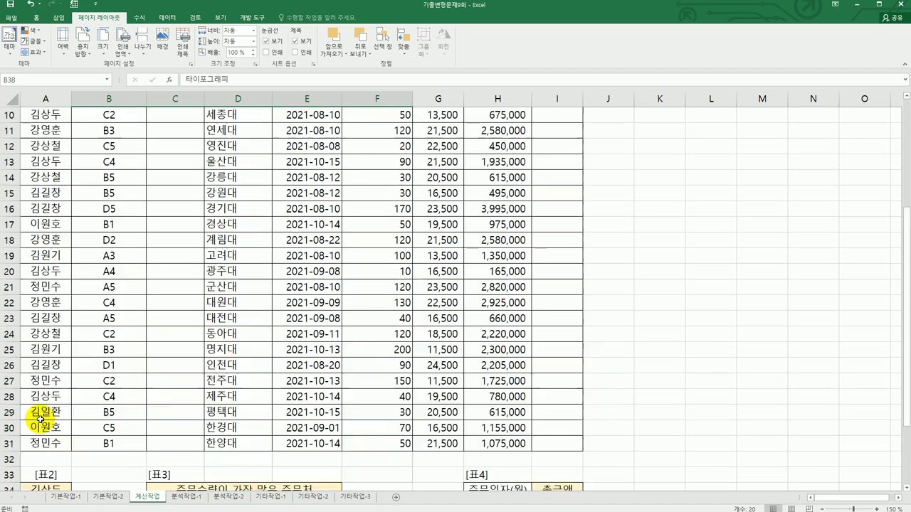
{"action": "scroll", "coordinate": [114, 185], "scroll_direction": "up", "scroll_amount": 1}
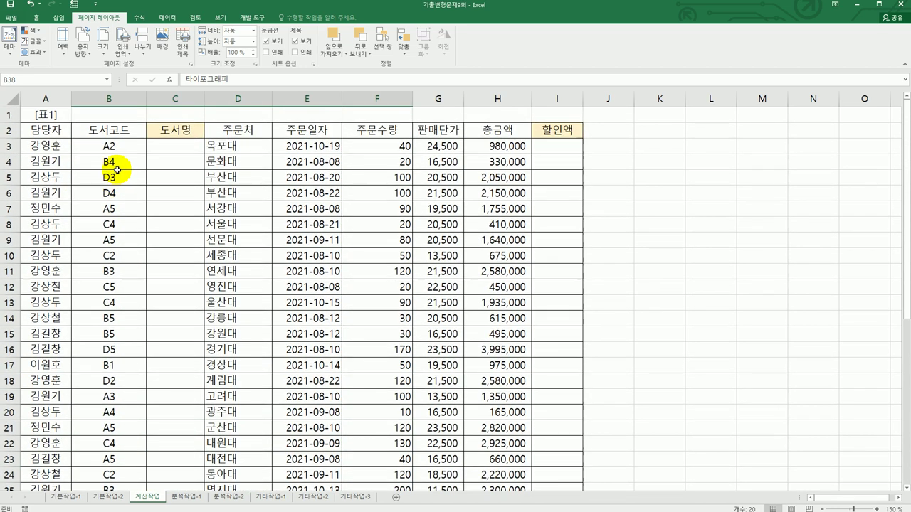
{"action": "scroll", "coordinate": [127, 353], "scroll_direction": "down", "scroll_amount": 3}
{"action": "scroll", "coordinate": [127, 353], "scroll_direction": "down", "scroll_amount": 5}
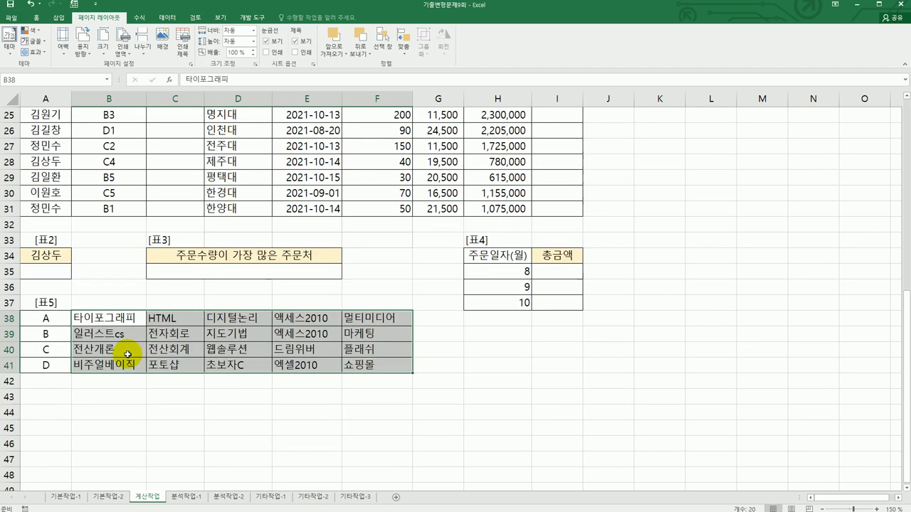
{"action": "left_click_drag", "start_coordinate": [45, 318], "coordinate": [45, 367]}
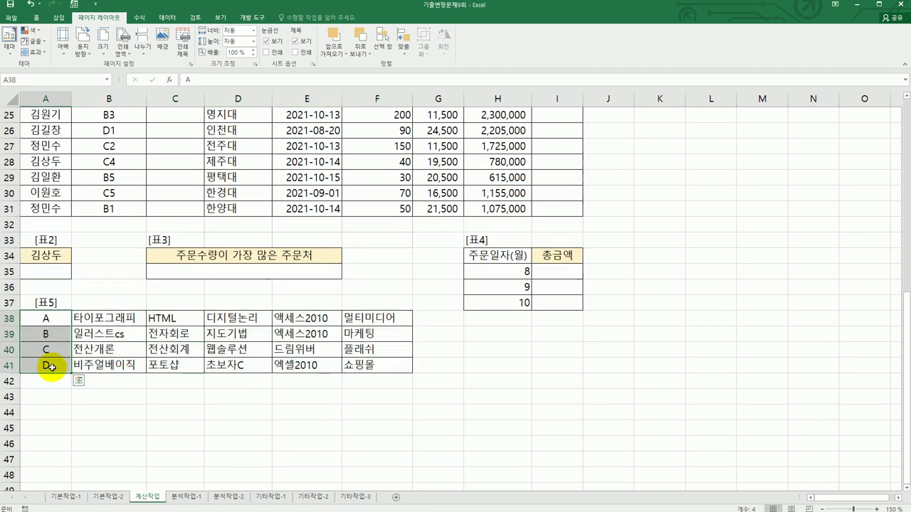
{"action": "scroll", "coordinate": [133, 342], "scroll_direction": "up", "scroll_amount": 5}
{"action": "scroll", "coordinate": [133, 342], "scroll_direction": "up", "scroll_amount": 3}
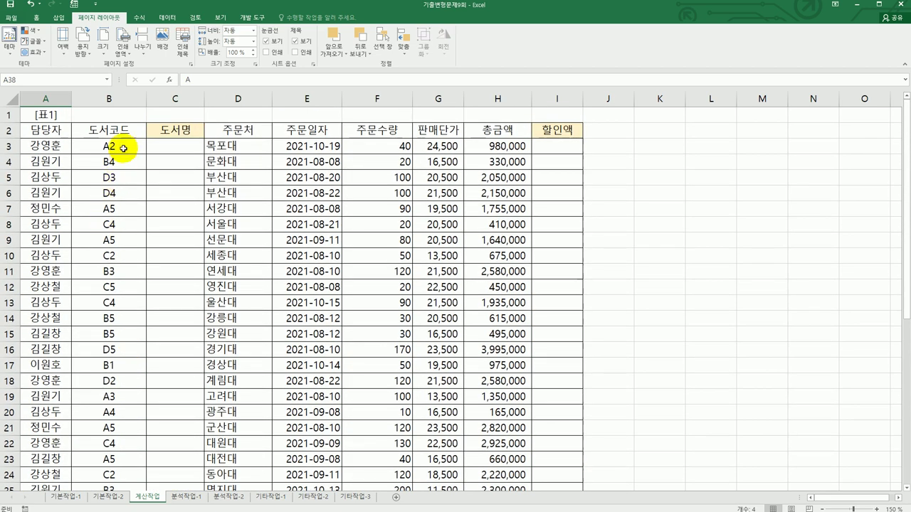
{"action": "scroll", "coordinate": [138, 306], "scroll_direction": "down", "scroll_amount": 5}
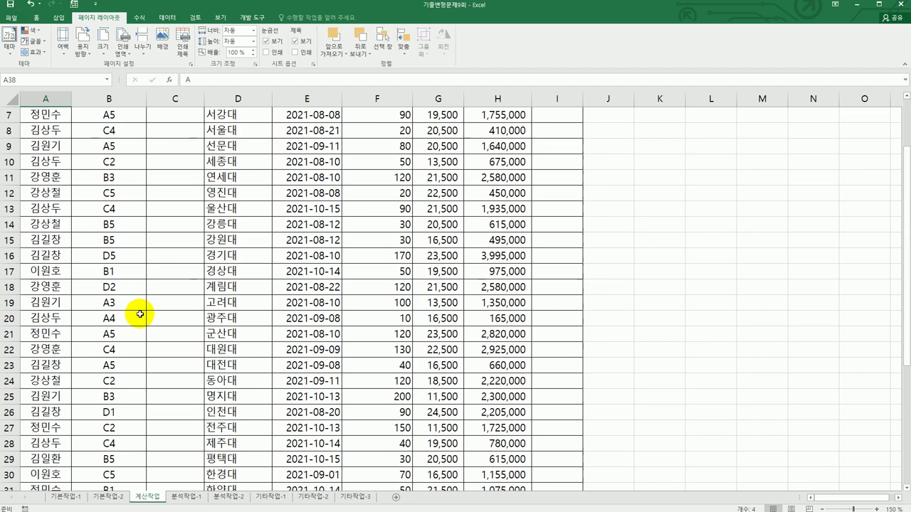
{"action": "scroll", "coordinate": [188, 447], "scroll_direction": "down", "scroll_amount": 2}
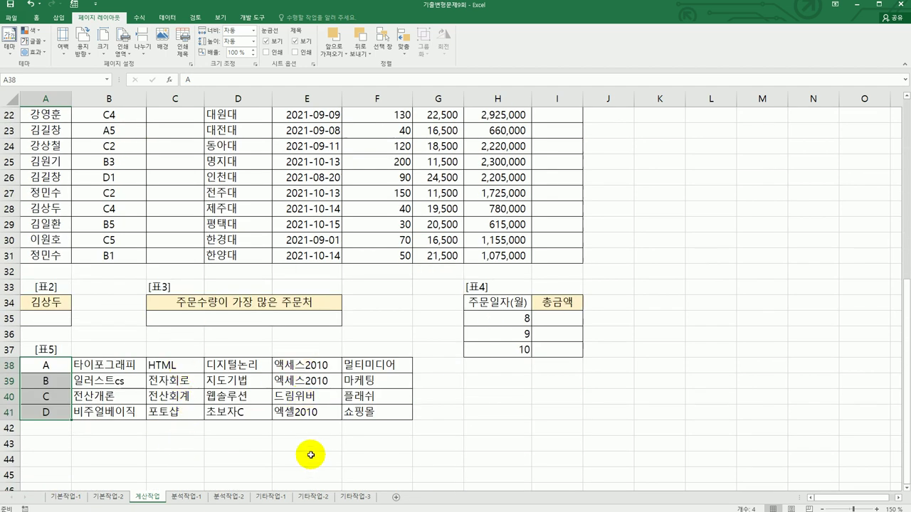
{"action": "scroll", "coordinate": [311, 455], "scroll_direction": "up", "scroll_amount": 7}
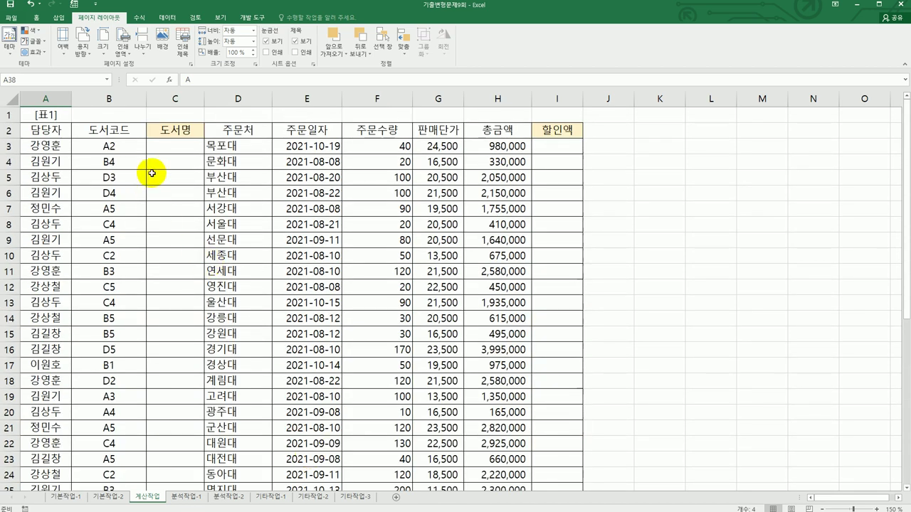
Start a MATCH formula in C3, the first 도서명 cell, with LEFT(B3,1) as the lookup value.
{"action": "left_click", "coordinate": [183, 150]}
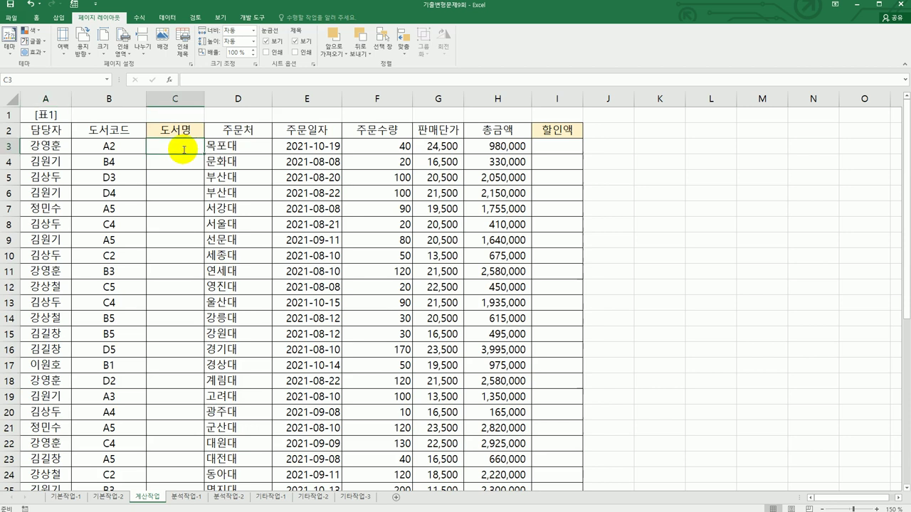
{"action": "type", "text": "=mat"}
{"action": "key", "text": "Tab"}
{"action": "type", "text": "left("}
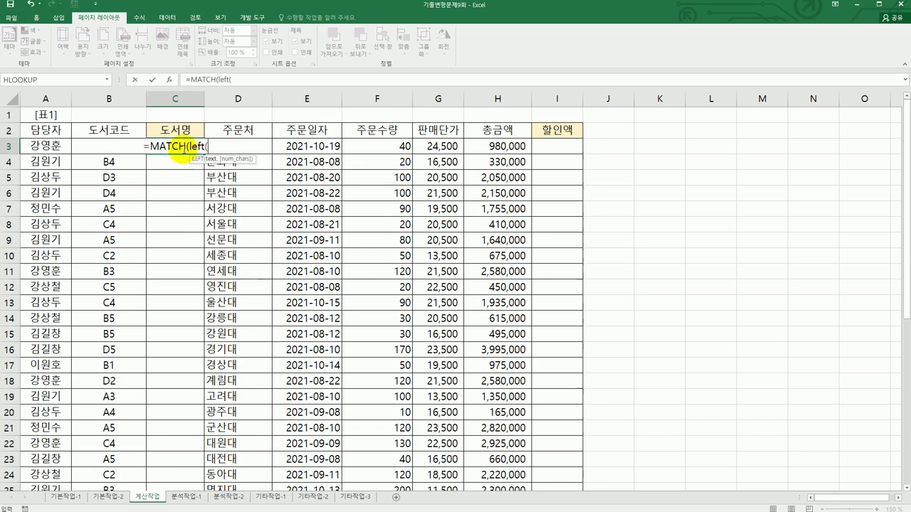
{"action": "key", "text": "Left"}
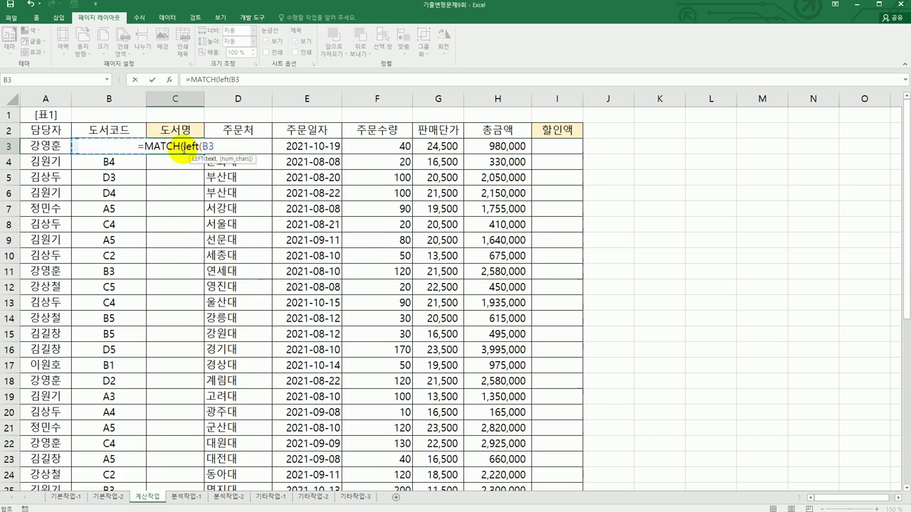
{"action": "type", "text": ",1),"}
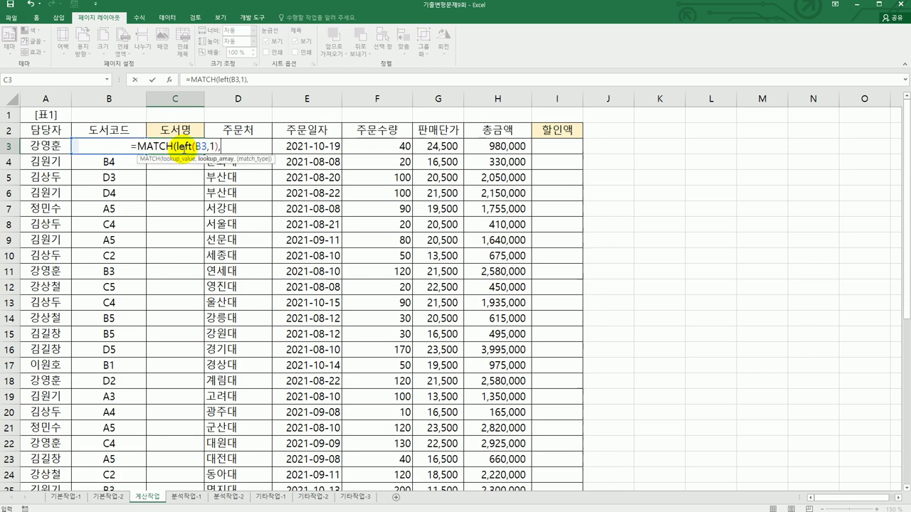
Complete the MATCH formula with lookup range $A$38:$A$41 and match type 0, and fill it down the 도서명 column.
{"action": "scroll", "coordinate": [178, 275], "scroll_direction": "down", "scroll_amount": 6}
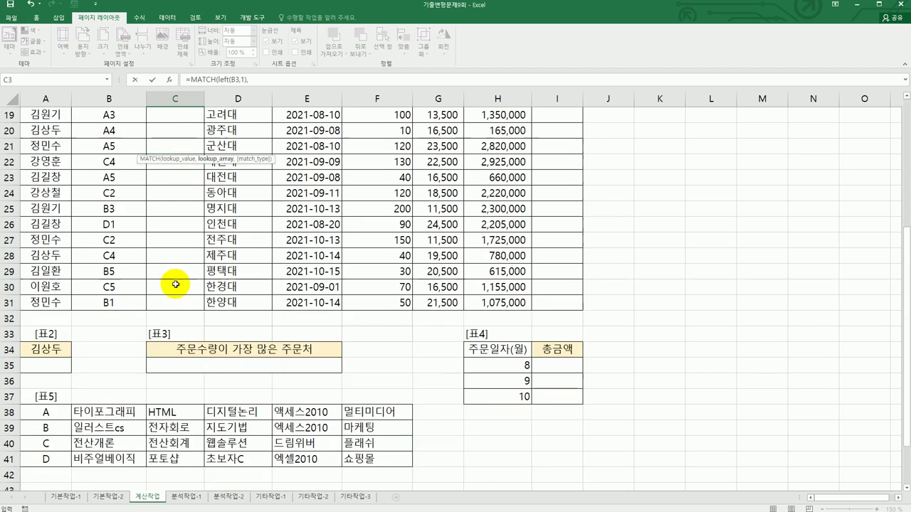
{"action": "left_click_drag", "start_coordinate": [57, 417], "coordinate": [52, 460]}
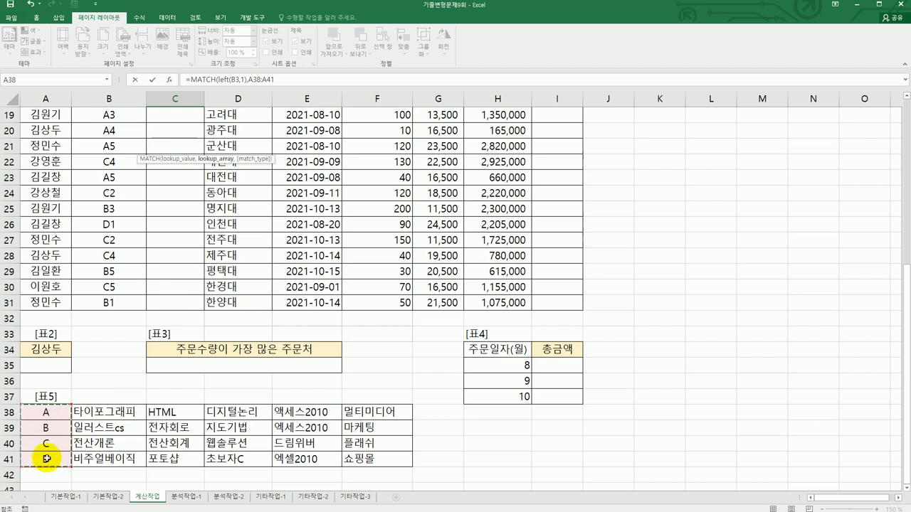
{"action": "key", "text": "F4"}
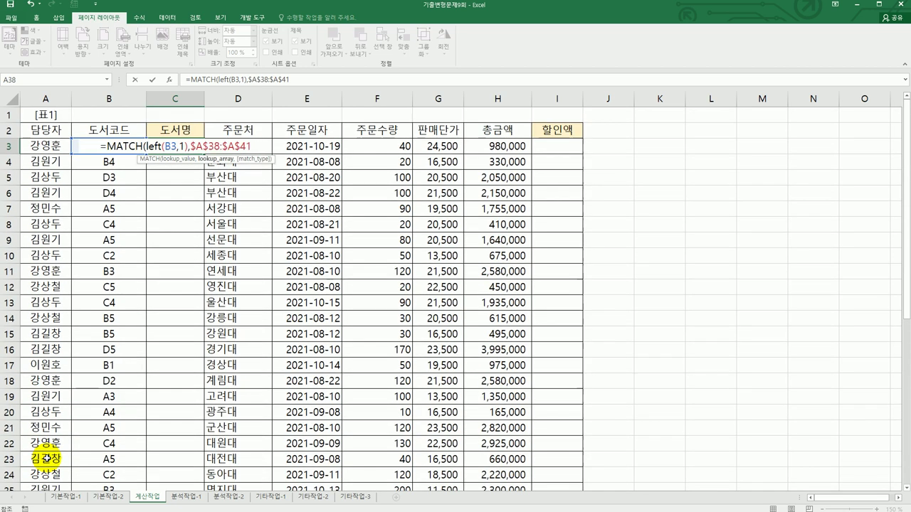
{"action": "type", "text": ","}
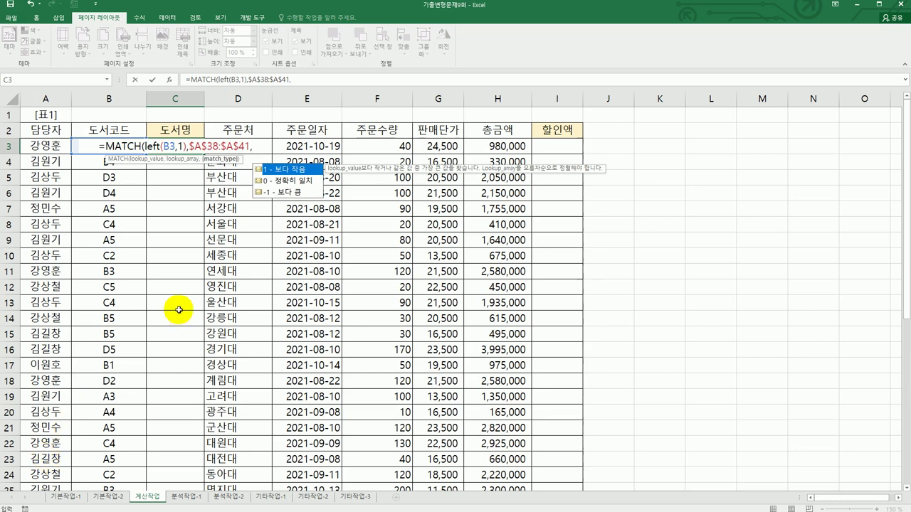
{"action": "type", "text": "0"}
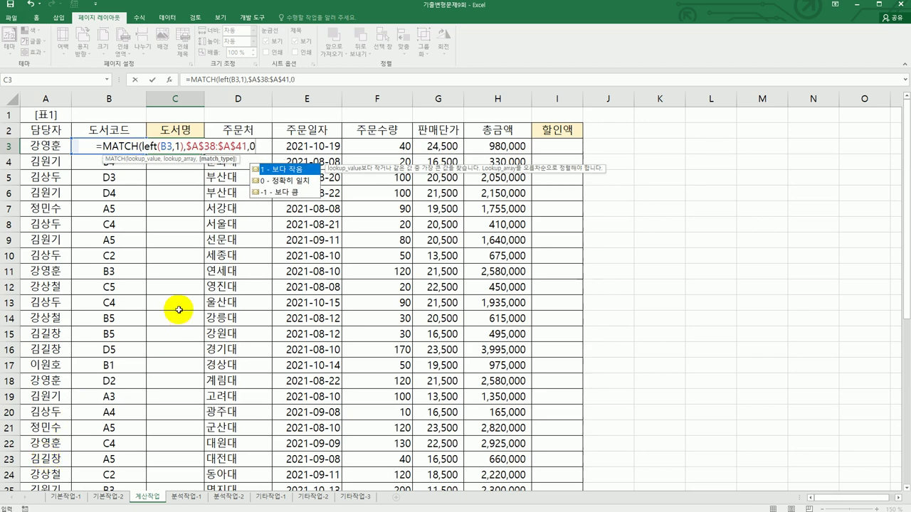
{"action": "type", "text": ")"}
{"action": "key", "text": "Return"}
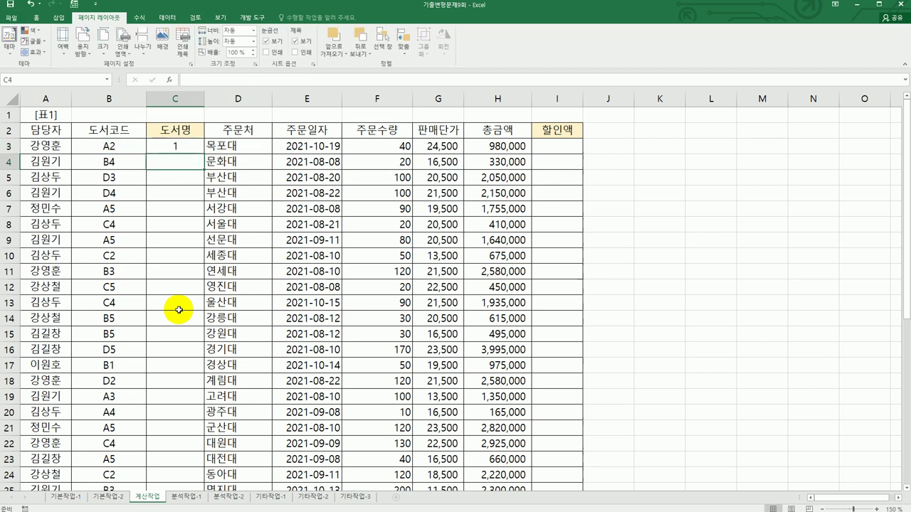
{"action": "left_click", "coordinate": [182, 146]}
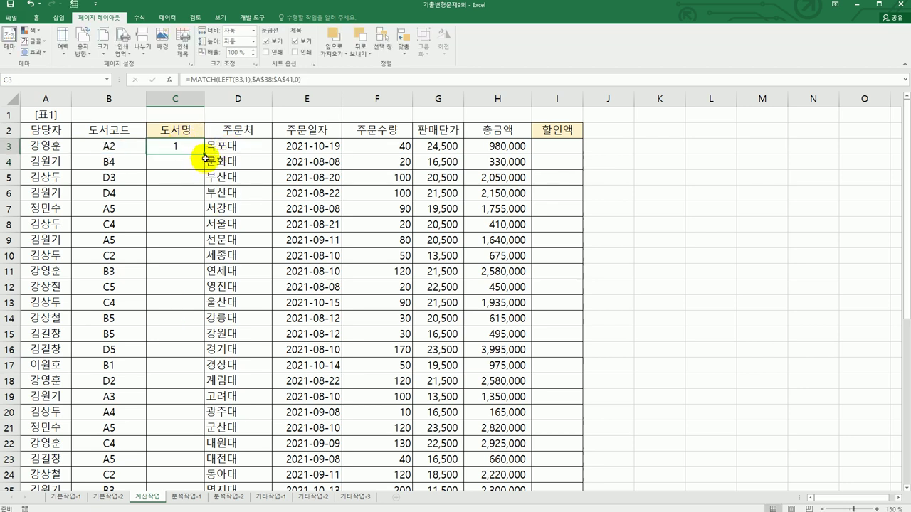
{"action": "double_click", "coordinate": [203, 154]}
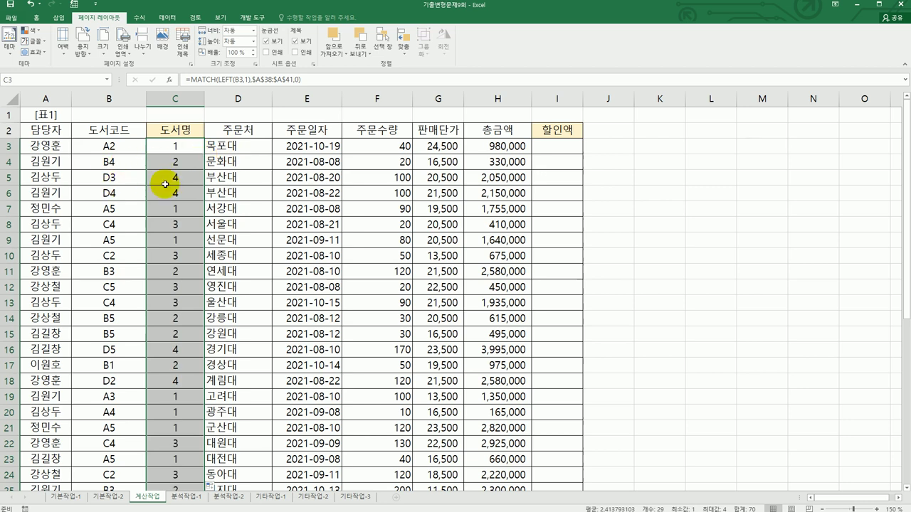
Wrap the MATCH formula in C3 in INDEX, with $B$38:$F$41 as the array and MATCH as the row number.
{"action": "left_click", "coordinate": [178, 146]}
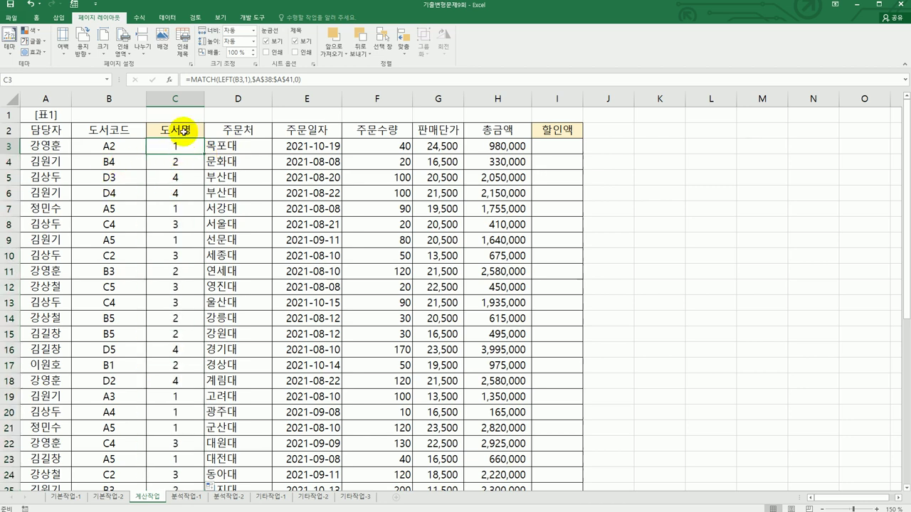
{"action": "left_click", "coordinate": [191, 80]}
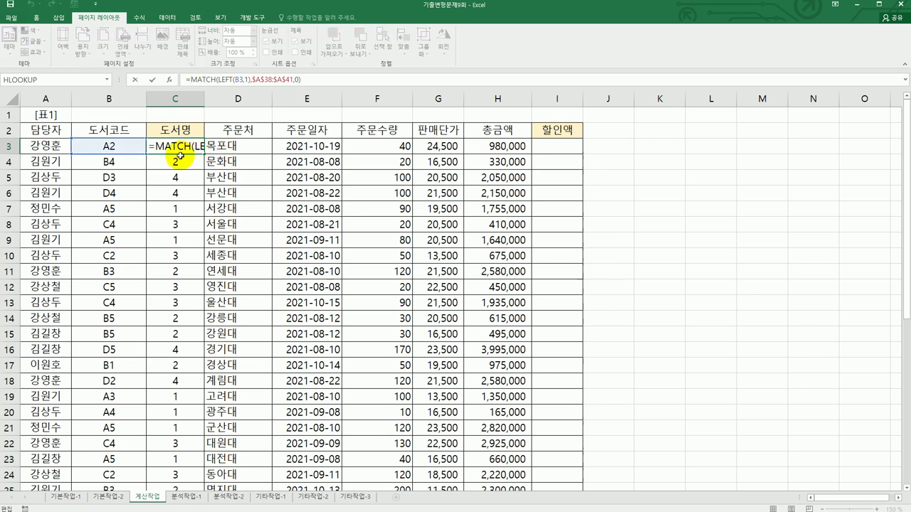
{"action": "type", "text": "in"}
{"action": "double_click", "coordinate": [130, 162]}
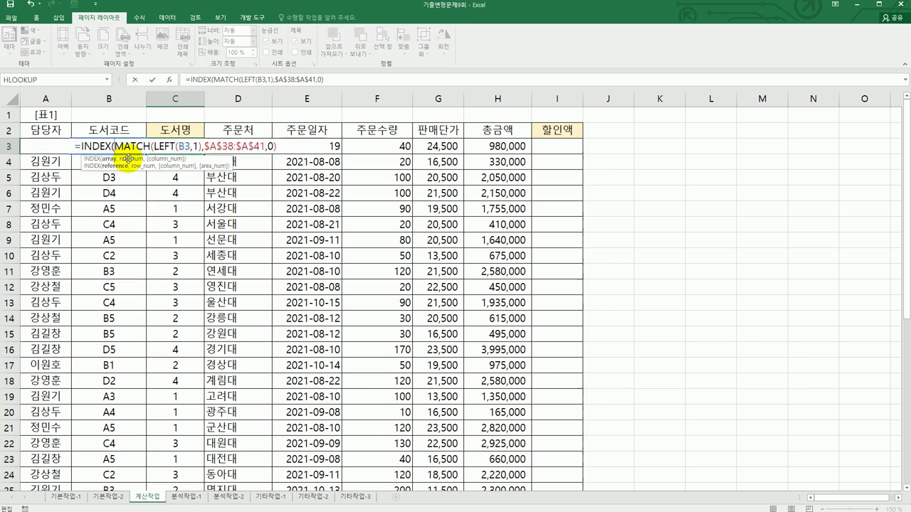
{"action": "scroll", "coordinate": [149, 265], "scroll_direction": "down", "scroll_amount": 6}
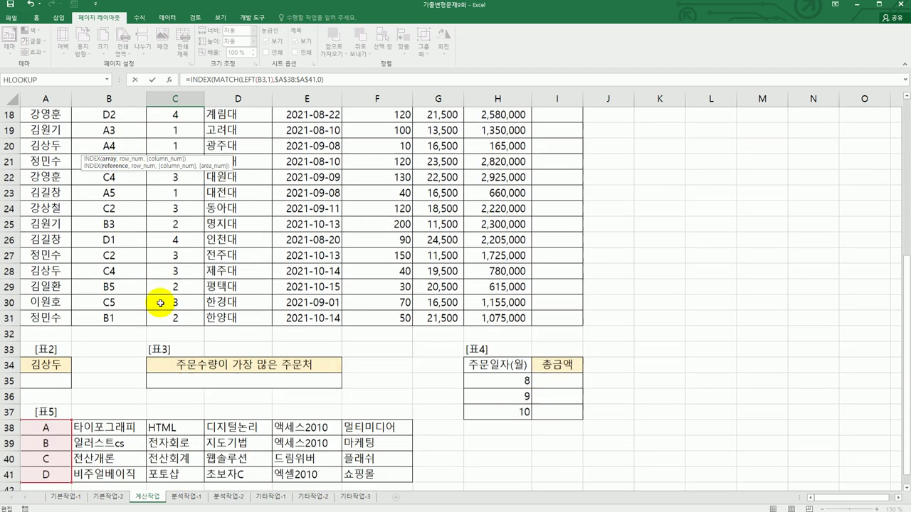
{"action": "left_click_drag", "start_coordinate": [132, 416], "coordinate": [358, 459]}
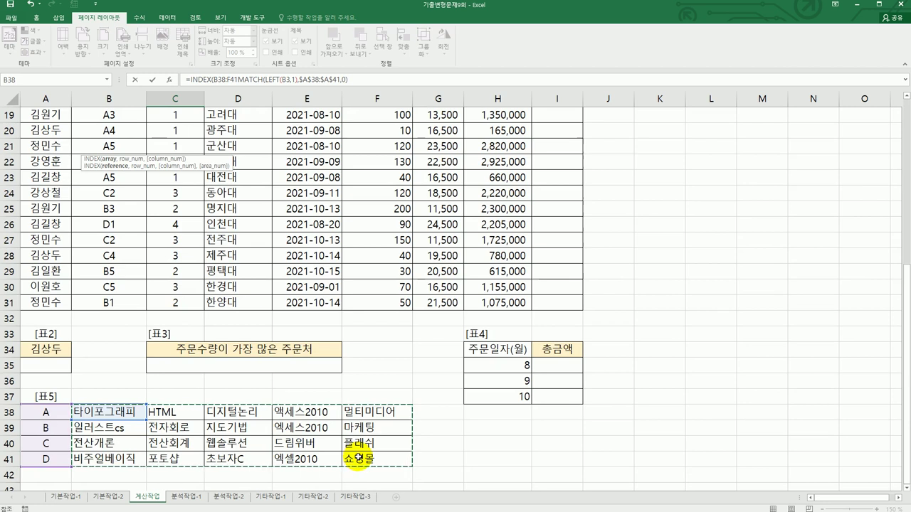
{"action": "key", "text": "F4"}
{"action": "scroll", "coordinate": [358, 459], "scroll_direction": "up", "scroll_amount": 6}
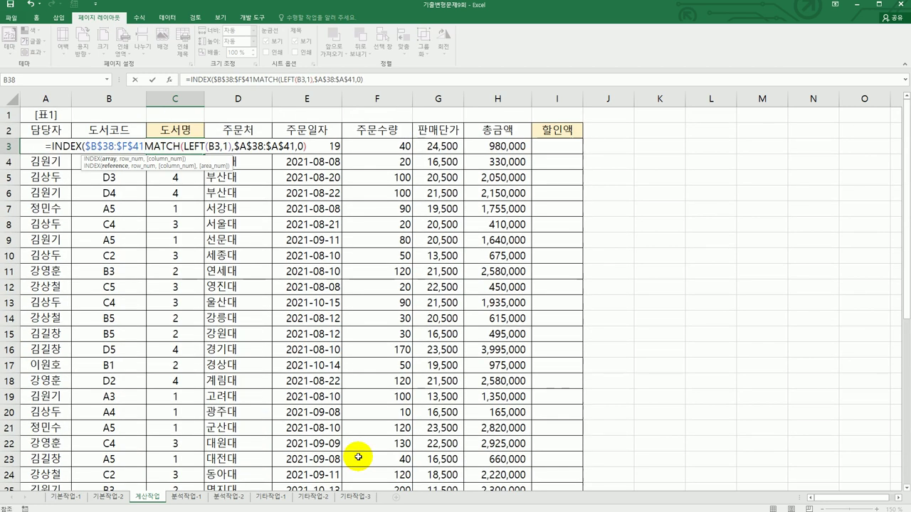
{"action": "type", "text": ",1)"}
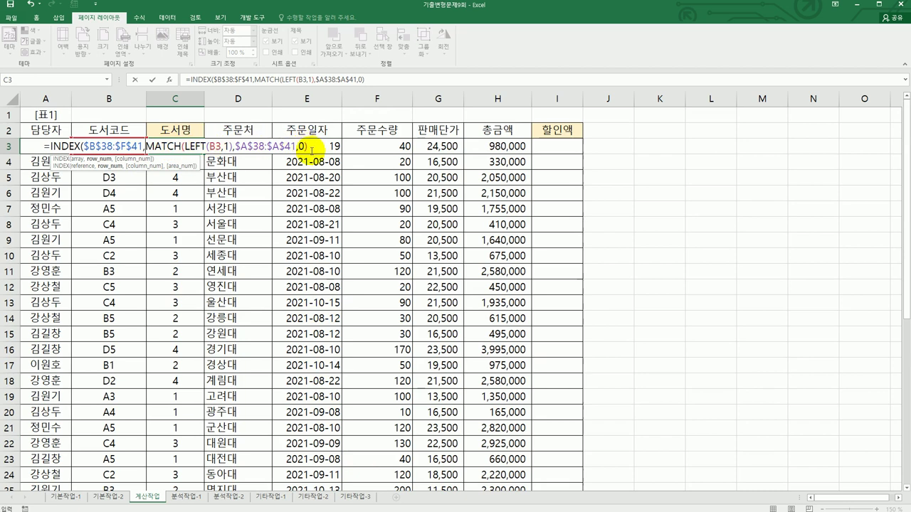
Complete the INDEX formula in C3 with RIGHT(B3,1) as the column number and enter it.
{"action": "type", "text": ","}
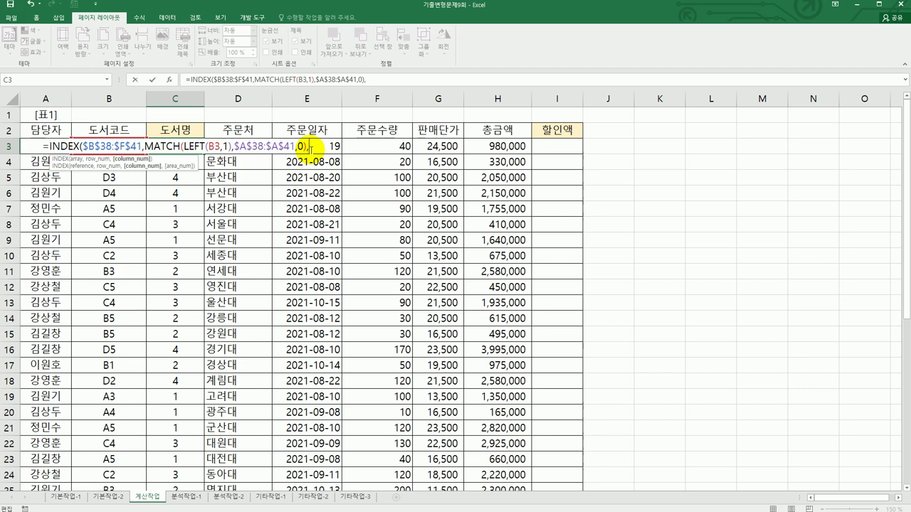
{"action": "type", "text": "righ"}
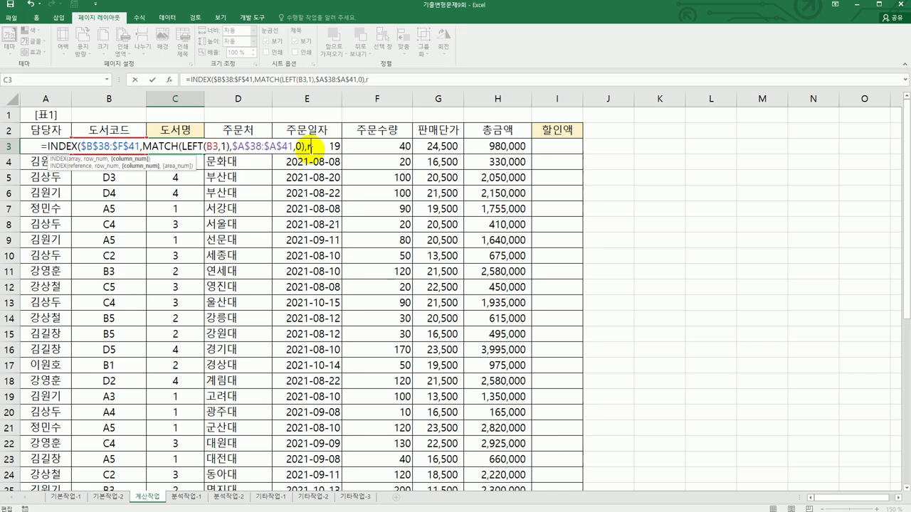
{"action": "key", "text": "Tab"}
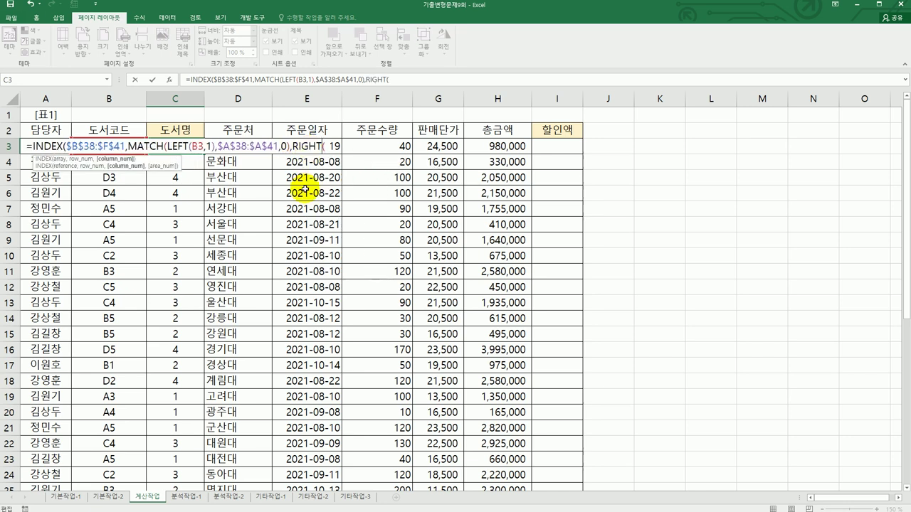
{"action": "left_click", "coordinate": [332, 146]}
{"action": "type", "text": "b3"}
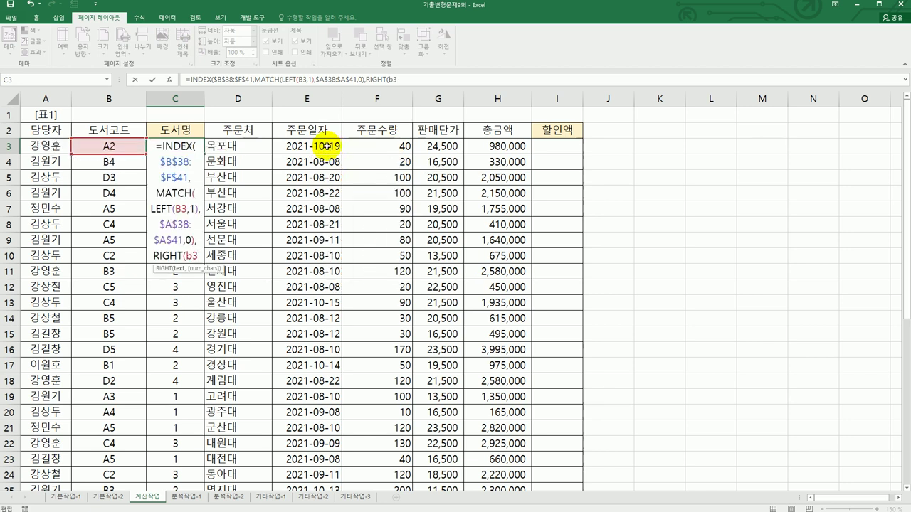
{"action": "type", "text": ",1"}
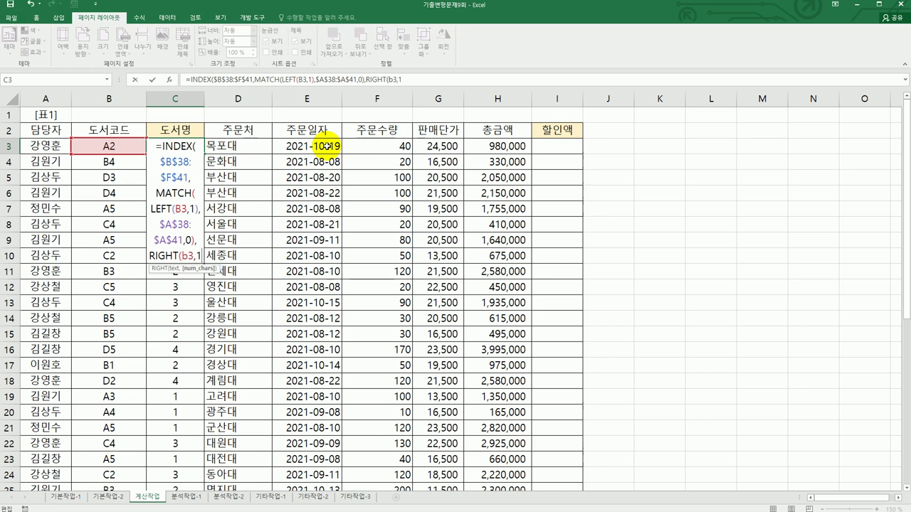
{"action": "type", "text": ")"}
{"action": "left_click", "coordinate": [422, 77]}
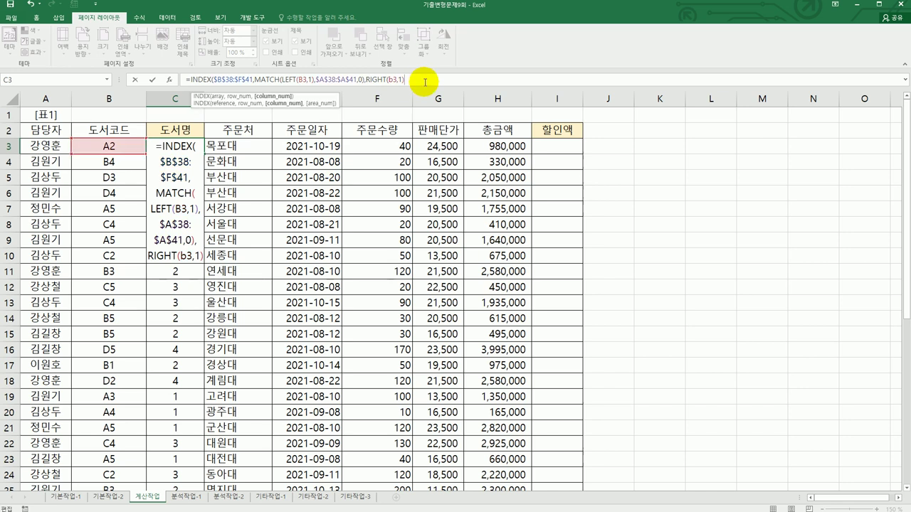
{"action": "type", "text": ")"}
{"action": "key", "text": "ctrl+Return"}
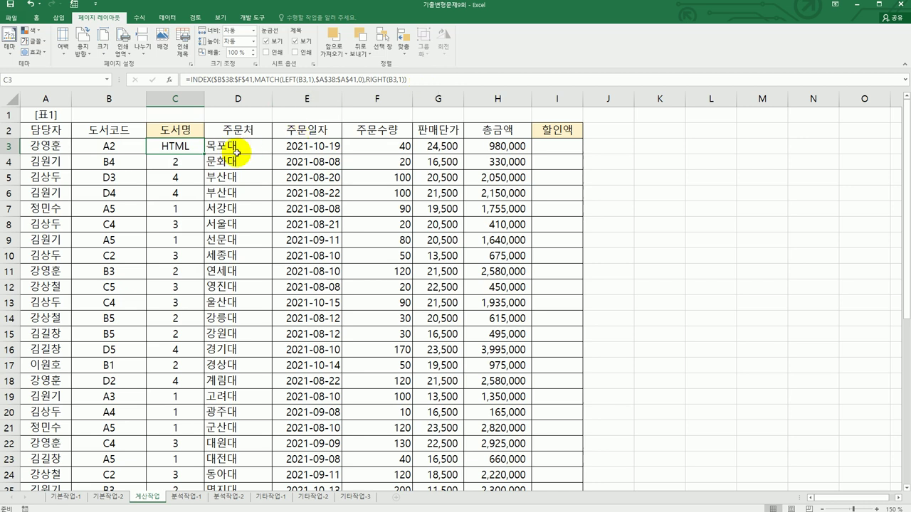
Fill the INDEX formula from C3 down the 도서명 column and autofit the width of column C.
{"action": "left_click_drag", "start_coordinate": [204, 156], "coordinate": [204, 156]}
{"action": "double_click", "coordinate": [204, 155]}
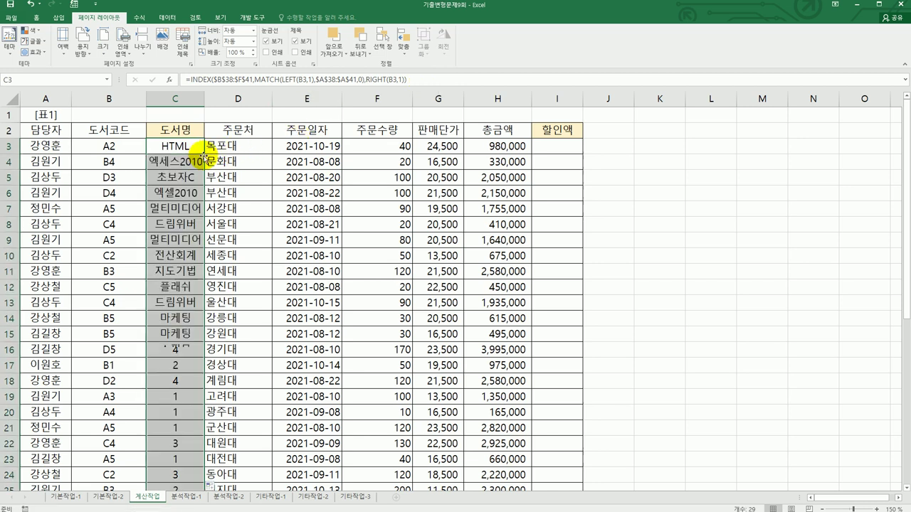
{"action": "double_click", "coordinate": [203, 103]}
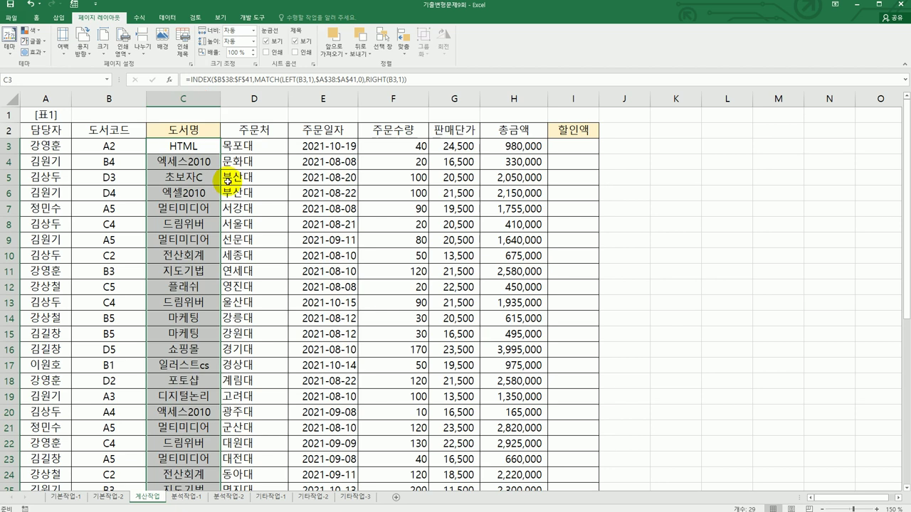
Check exam task 02 and start a SUM formula in A35 with the manager condition (A3:A31=A34).
{"action": "key", "text": "alt+Tab"}
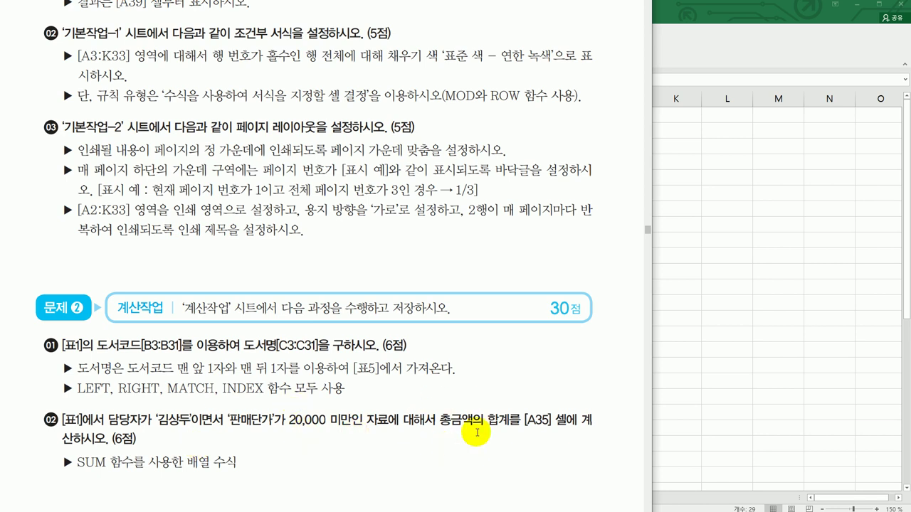
{"action": "scroll", "coordinate": [473, 365], "scroll_direction": "down", "scroll_amount": 3}
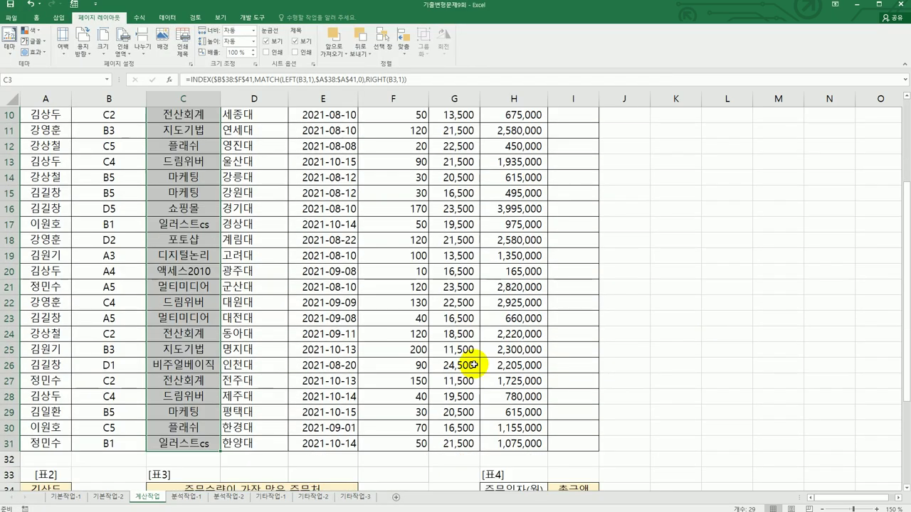
{"action": "scroll", "coordinate": [498, 363], "scroll_direction": "down", "scroll_amount": 3}
{"action": "left_click", "coordinate": [63, 365]}
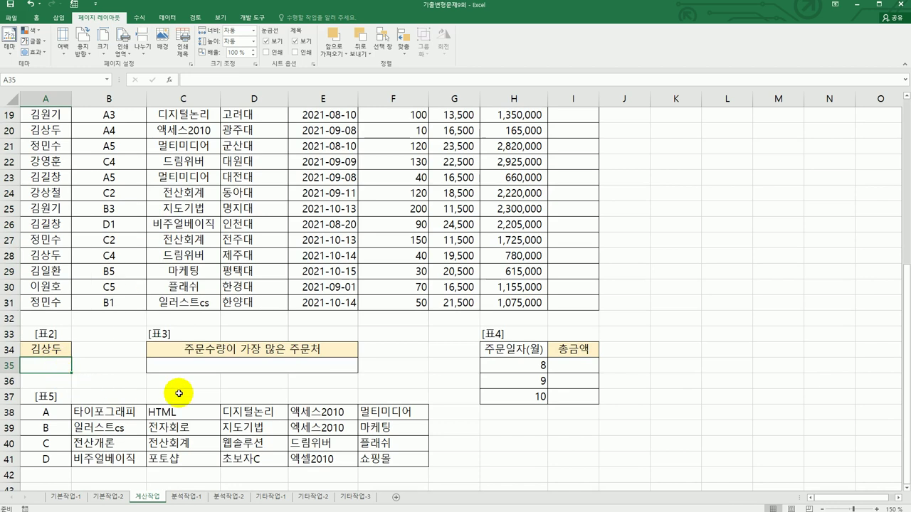
{"action": "type", "text": "=su"}
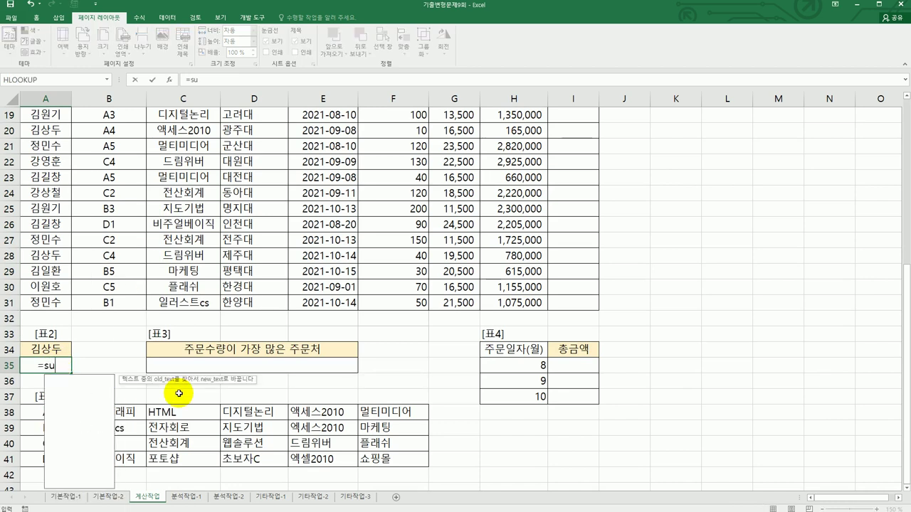
{"action": "type", "text": "m(("}
{"action": "scroll", "coordinate": [179, 393], "scroll_direction": "up", "scroll_amount": 6}
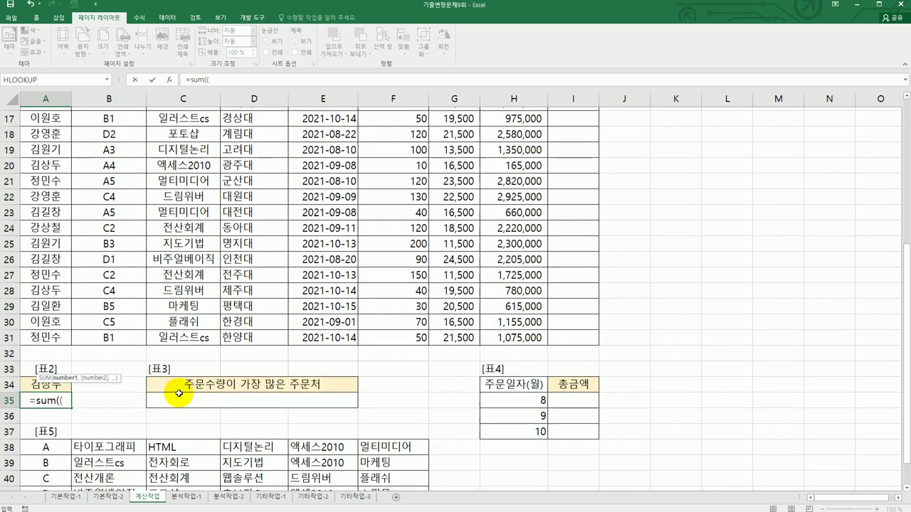
{"action": "left_click_drag", "start_coordinate": [41, 147], "coordinate": [45, 472]}
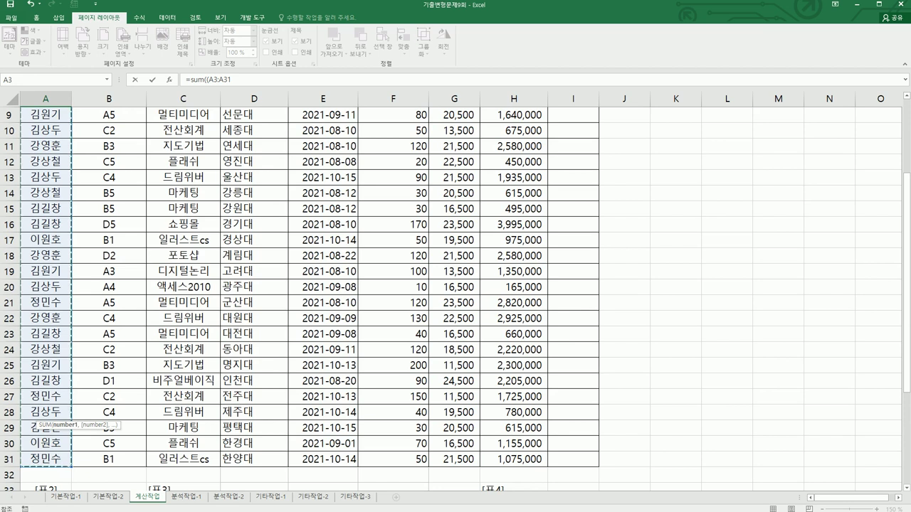
{"action": "type", "text": "="}
{"action": "scroll", "coordinate": [124, 444], "scroll_direction": "down", "scroll_amount": 1}
{"action": "scroll", "coordinate": [124, 443], "scroll_direction": "down", "scroll_amount": 1}
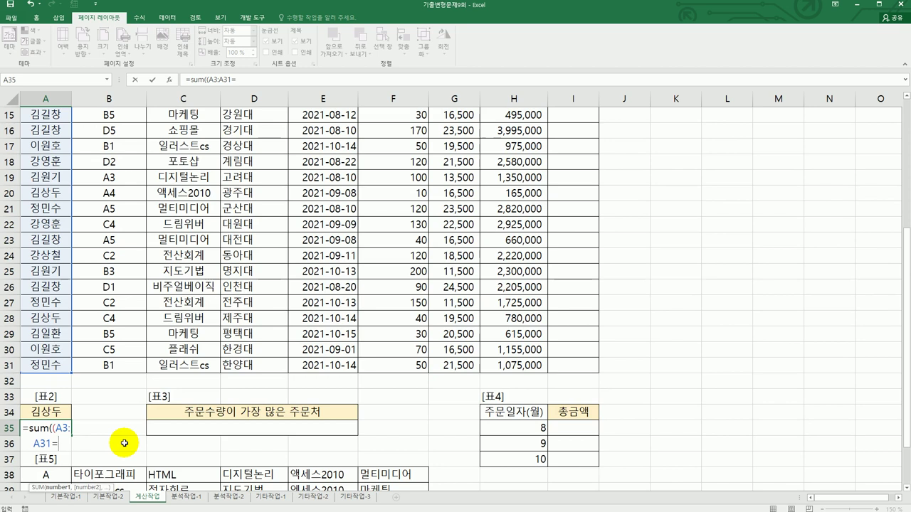
{"action": "left_click", "coordinate": [54, 411]}
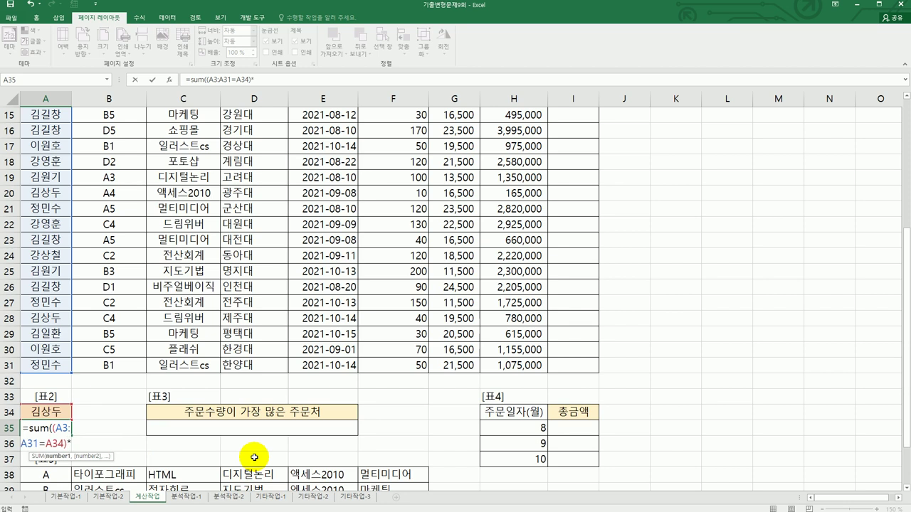
Multiply by a second condition in the A35 formula, (G3:G31<20000), for the 판매단가 column.
{"action": "type", "text": "("}
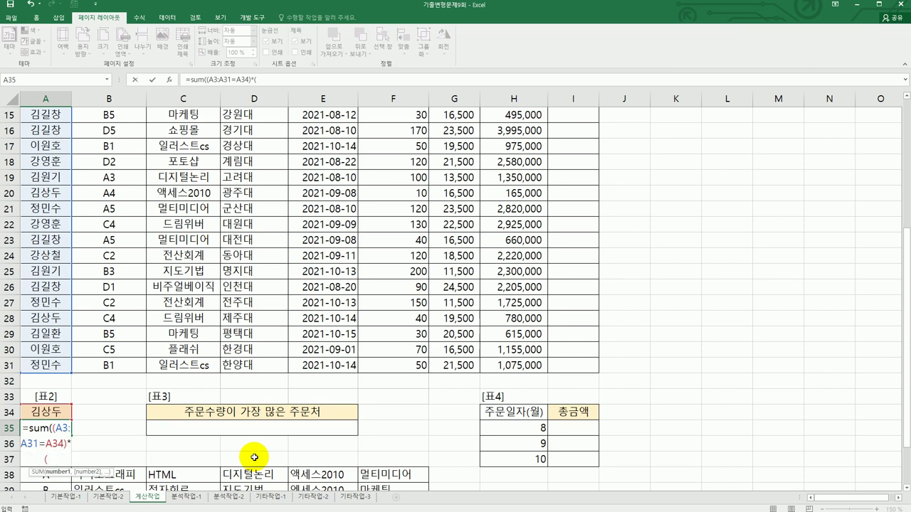
{"action": "scroll", "coordinate": [384, 371], "scroll_direction": "up", "scroll_amount": 5}
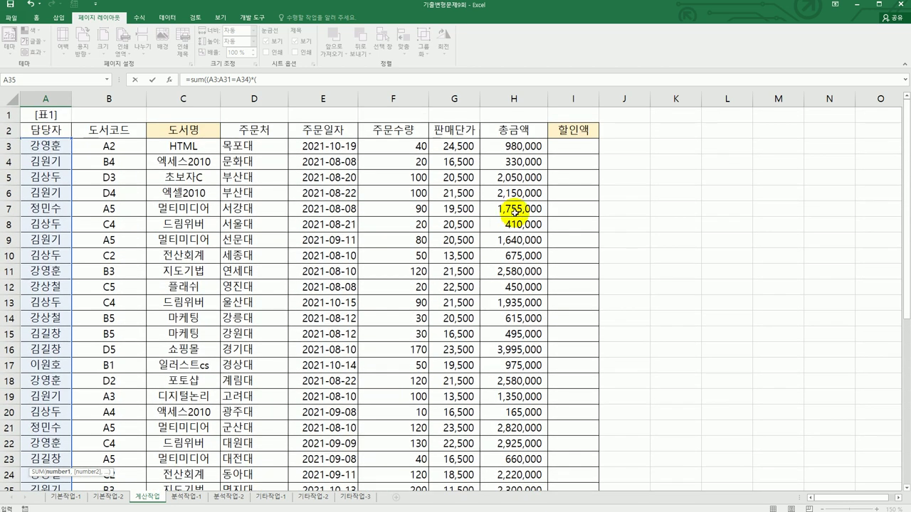
{"action": "left_click_drag", "start_coordinate": [447, 148], "coordinate": [451, 467]}
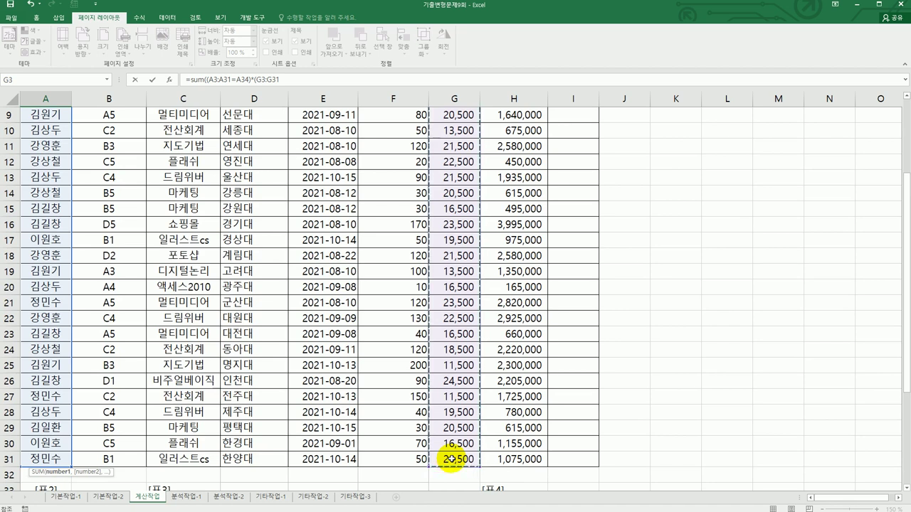
{"action": "type", "text": "<20000"}
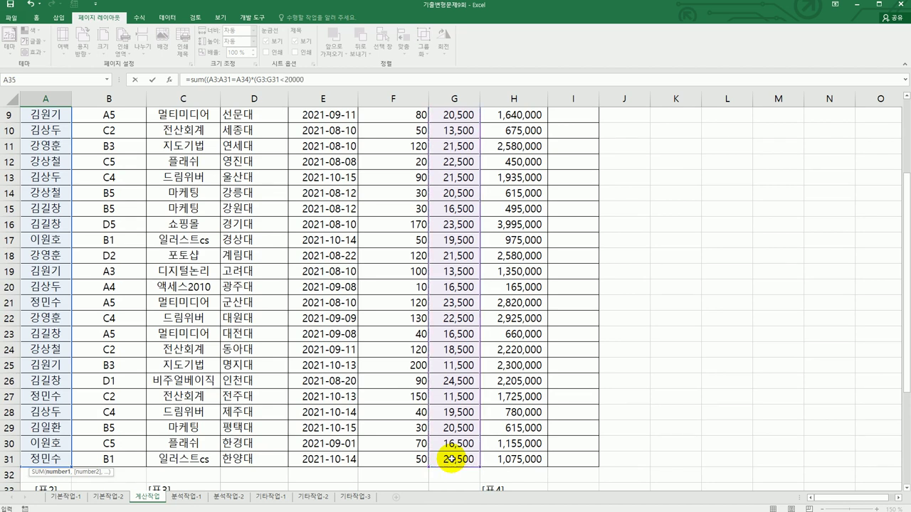
{"action": "scroll", "coordinate": [451, 459], "scroll_direction": "down", "scroll_amount": 2}
{"action": "scroll", "coordinate": [451, 459], "scroll_direction": "down", "scroll_amount": 2}
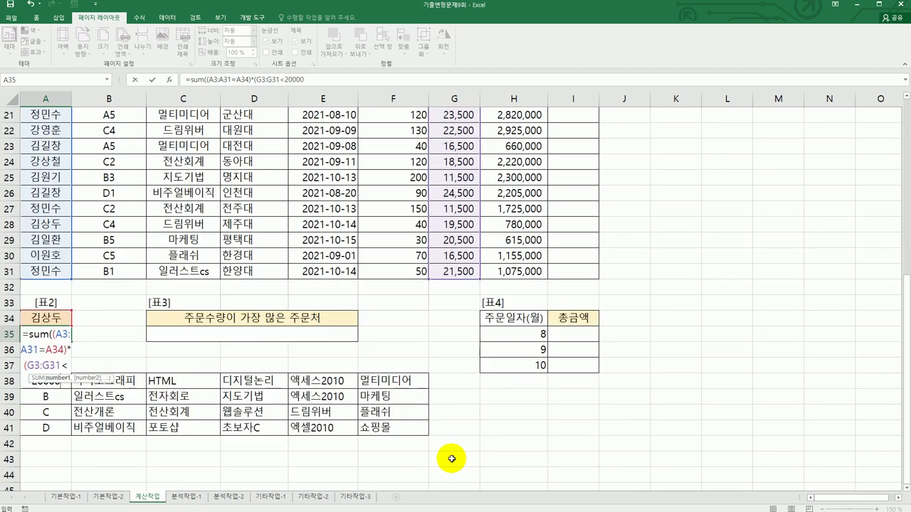
{"action": "left_click", "coordinate": [313, 79]}
{"action": "type", "text": "0000)"}
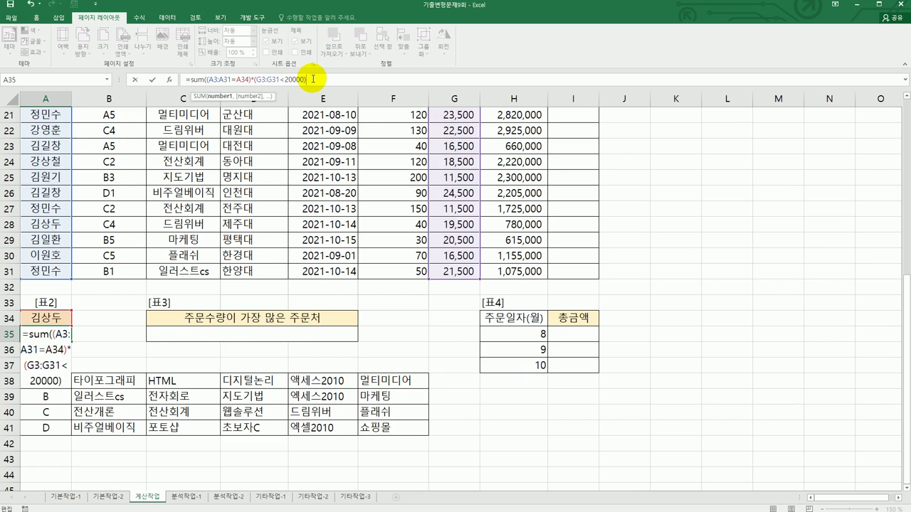
Multiply the conditions by the 총금액 range H3:H31, close the SUM and enter A35 as an array formula.
{"action": "type", "text": "*"}
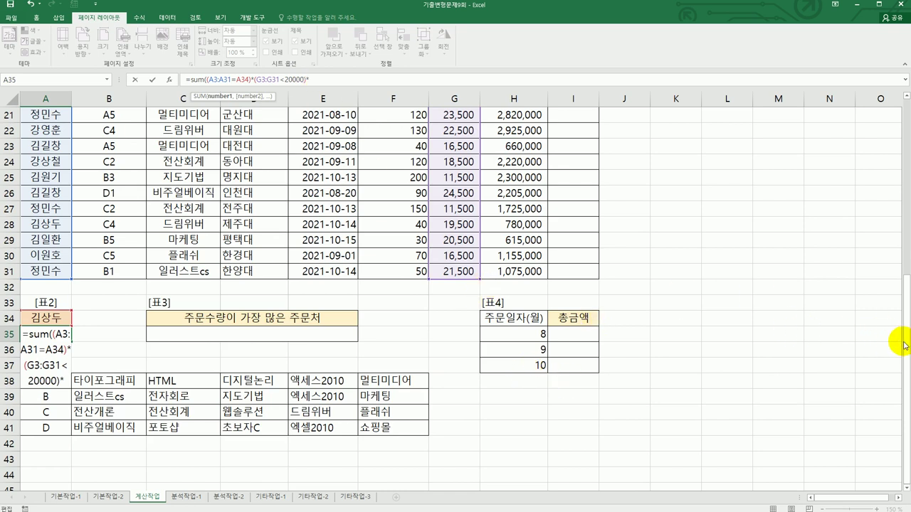
{"action": "left_click_drag", "start_coordinate": [904, 333], "coordinate": [895, 176]}
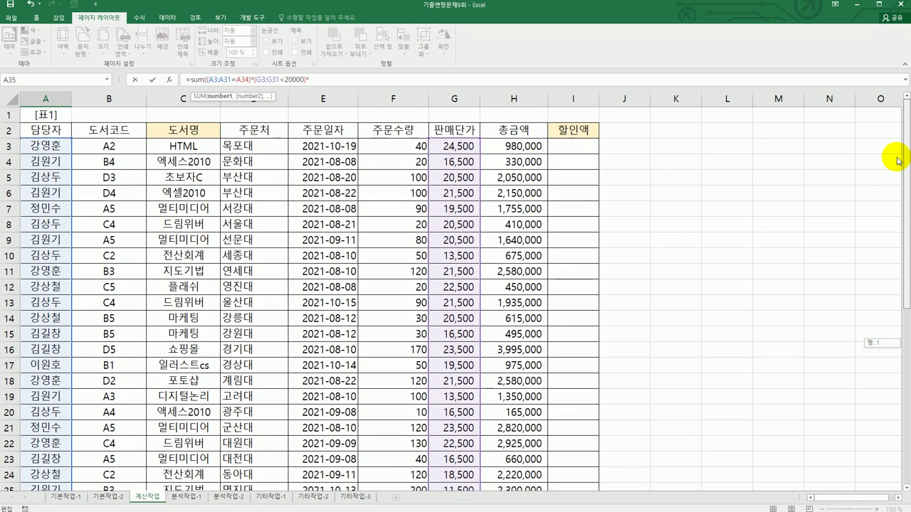
{"action": "left_click_drag", "start_coordinate": [524, 149], "coordinate": [518, 471]}
{"action": "type", "text": ")"}
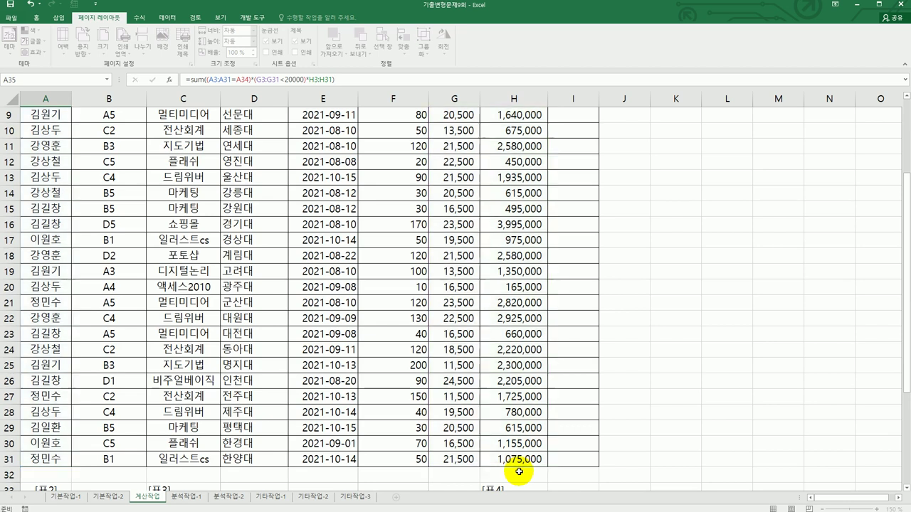
{"action": "key", "text": "ctrl+shift+Return"}
{"action": "scroll", "coordinate": [456, 472], "scroll_direction": "down", "scroll_amount": 3}
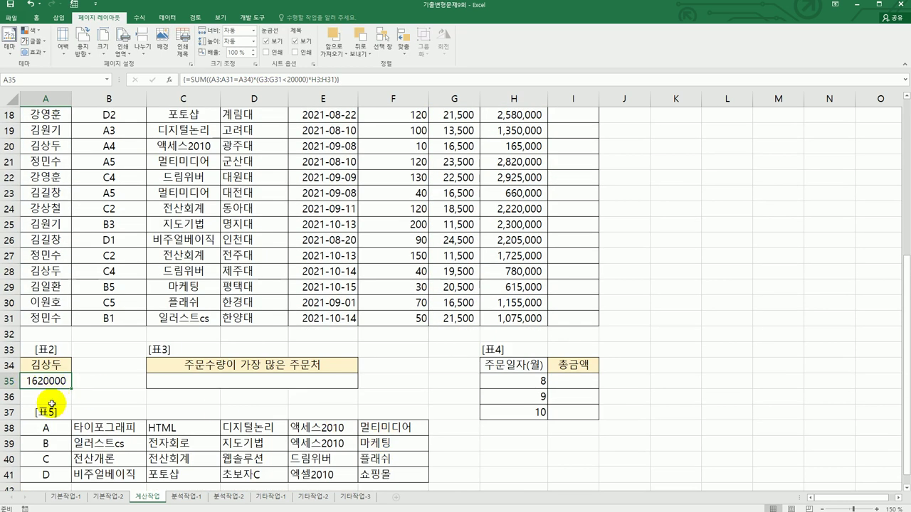
Read exam task 03 in the problem document and select the result cell C35 in the Excel sheet.
{"action": "key", "text": "alt+Tab"}
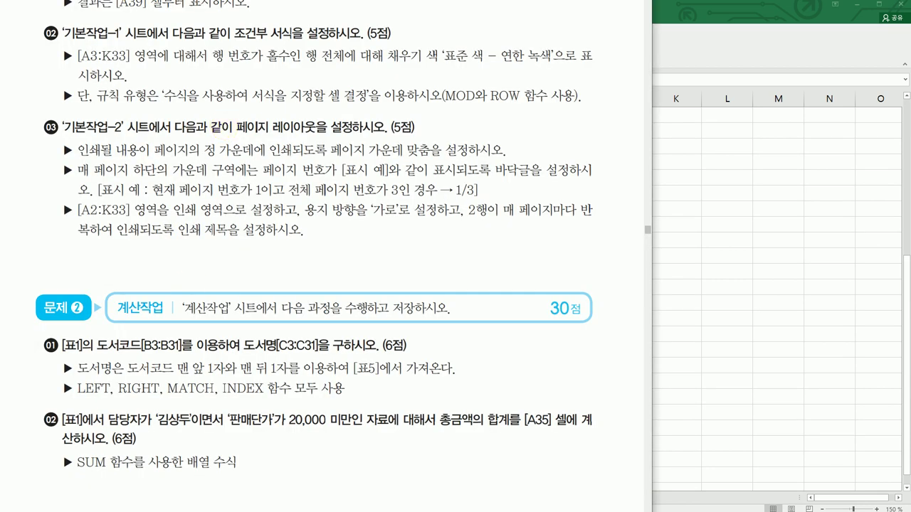
{"action": "key", "text": "Right"}
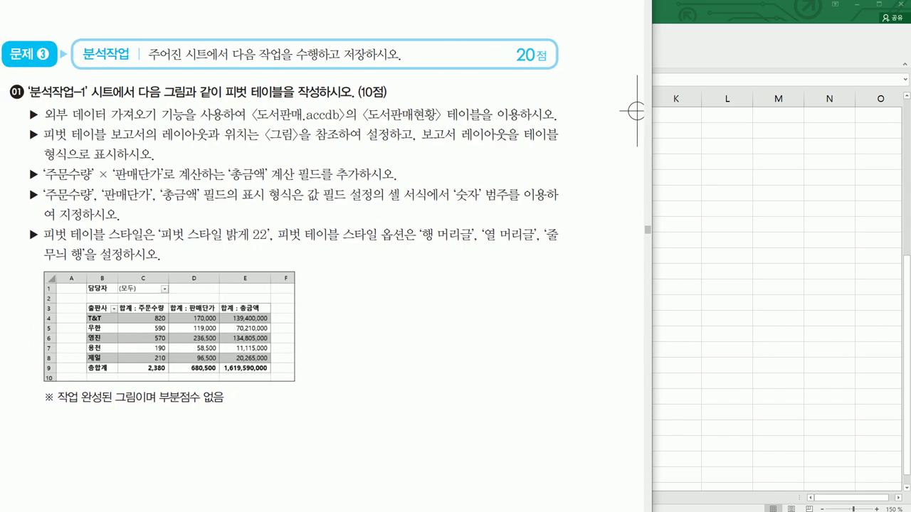
{"action": "scroll", "coordinate": [51, 224], "scroll_direction": "up", "scroll_amount": 5}
{"action": "scroll", "coordinate": [303, 285], "scroll_direction": "down", "scroll_amount": 2}
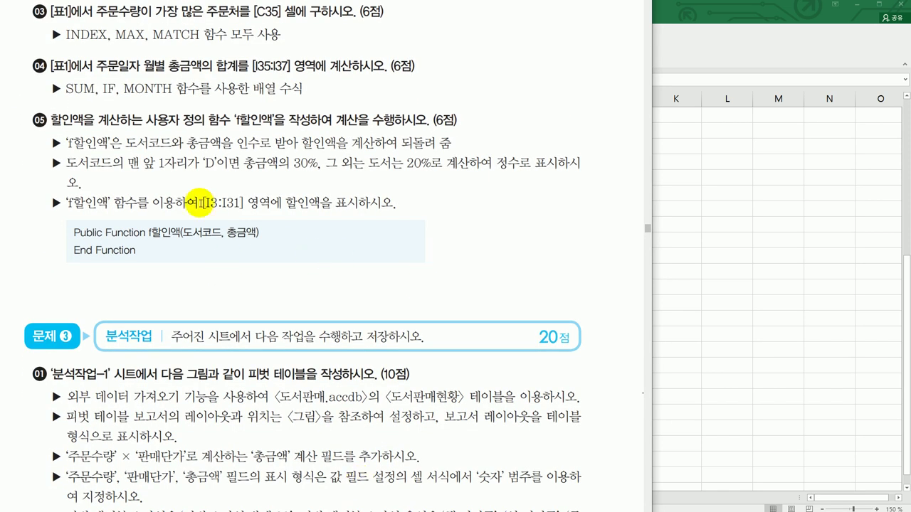
{"action": "left_click", "coordinate": [723, 276]}
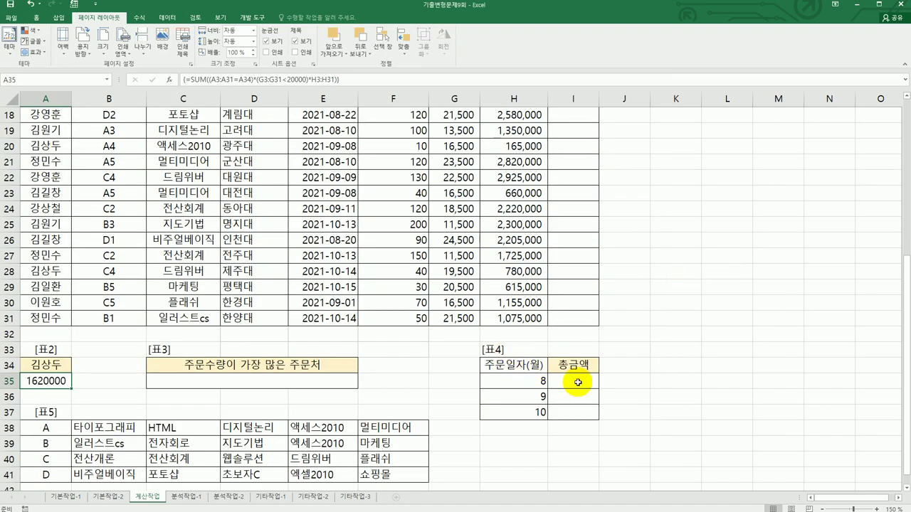
{"action": "left_click", "coordinate": [254, 384]}
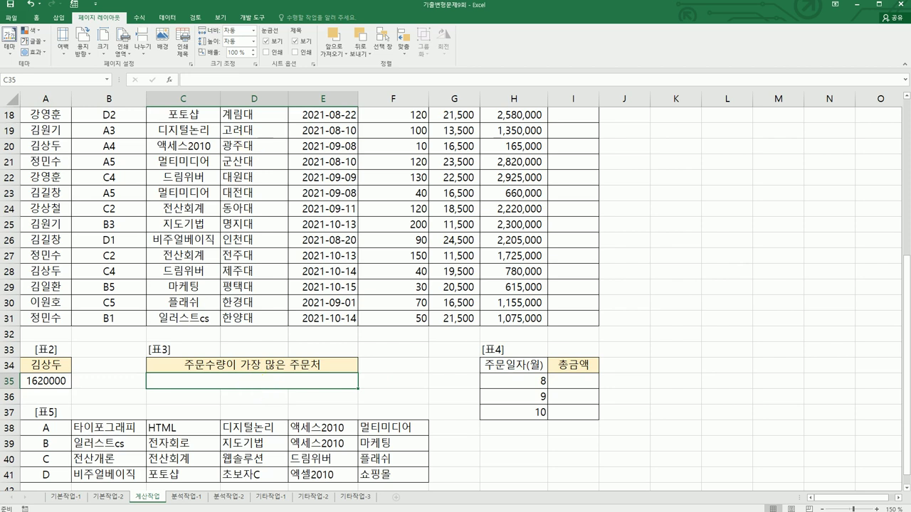
{"action": "key", "text": "alt+Tab"}
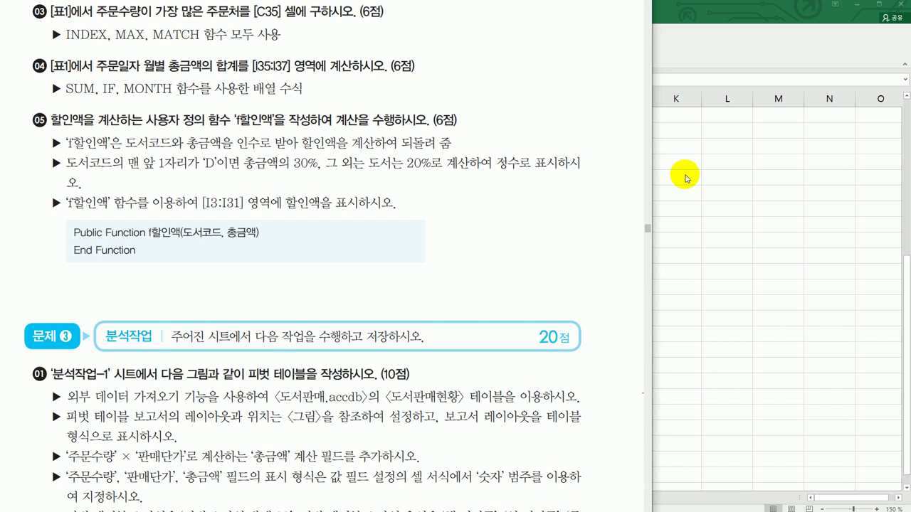
{"action": "key", "text": "alt+Tab"}
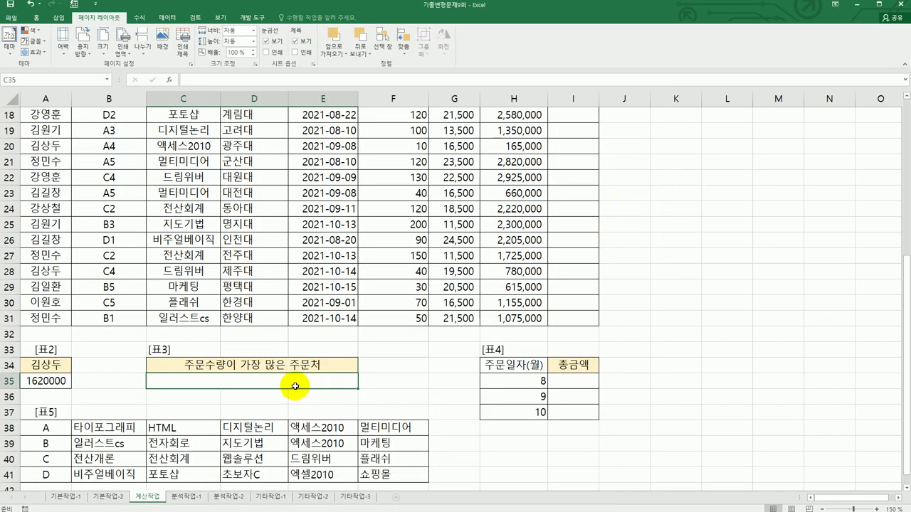
Start an INDEX formula in C35 with the 주문처 range D3:D31 as its array.
{"action": "type", "text": "=INDEX("}
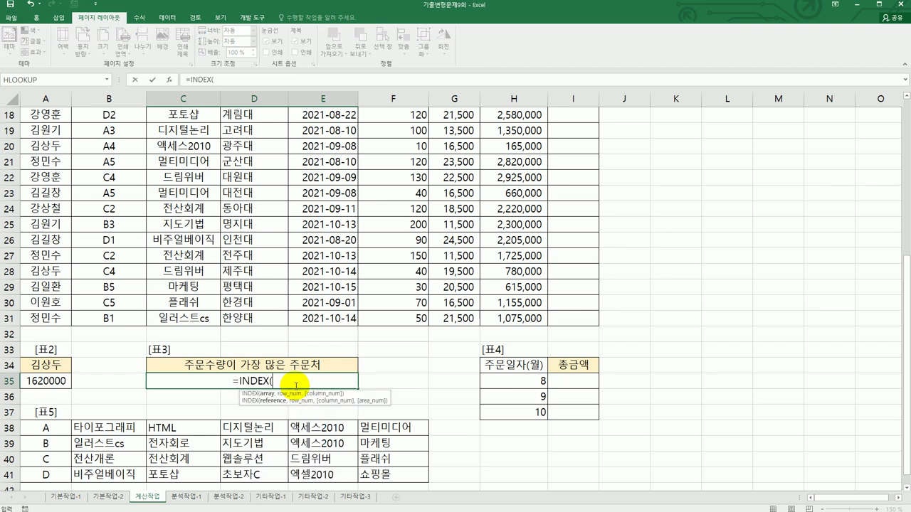
{"action": "scroll", "coordinate": [295, 384], "scroll_direction": "up", "scroll_amount": 6}
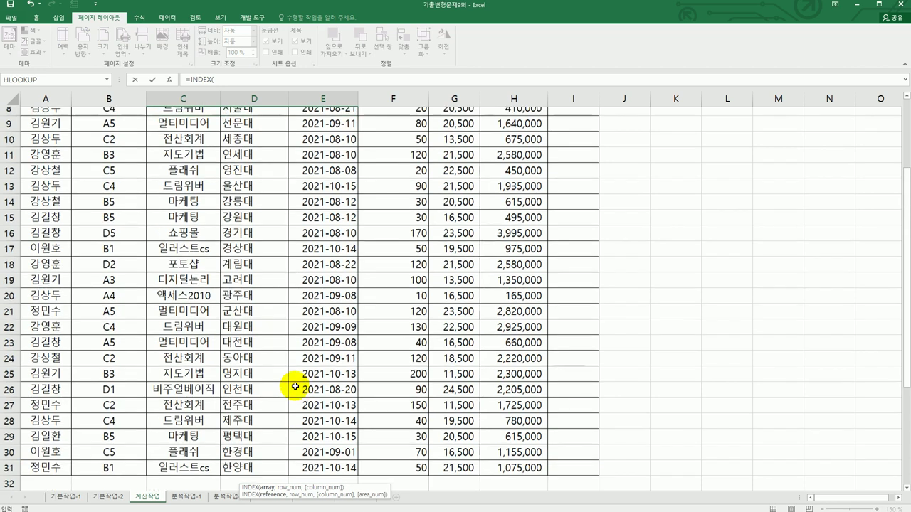
{"action": "left_click_drag", "start_coordinate": [254, 146], "coordinate": [256, 459]}
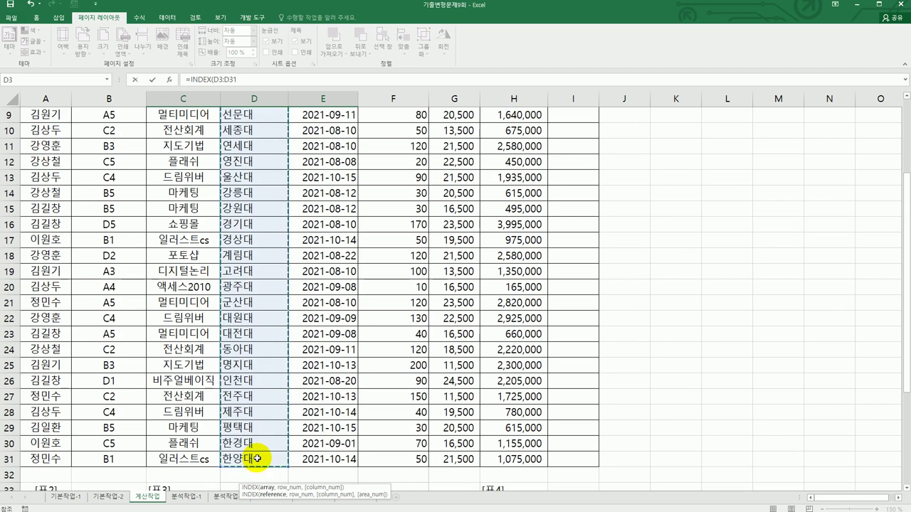
{"action": "type", "text": ","}
Add a MATCH for the row number in C35, with MAX of the 주문수량 range F3:F31 as its lookup value.
{"action": "scroll", "coordinate": [427, 446], "scroll_direction": "down", "scroll_amount": 1}
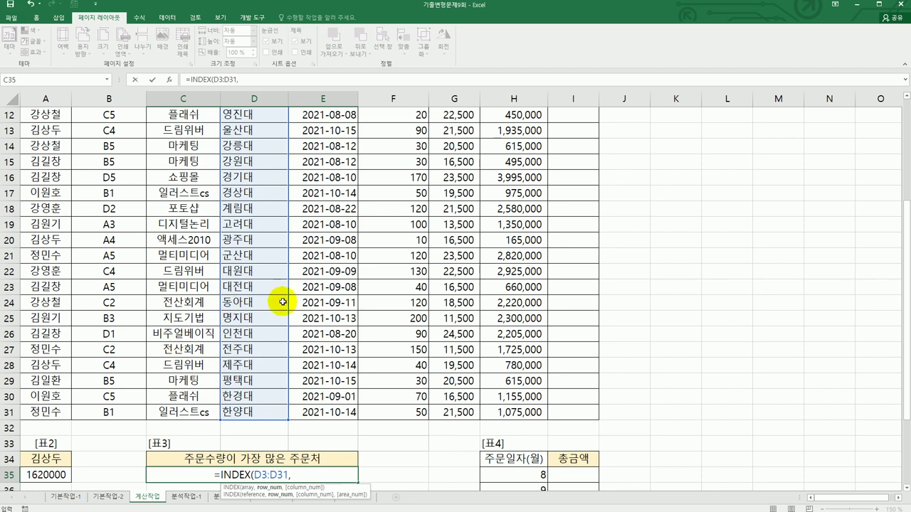
{"action": "type", "text": "mat"}
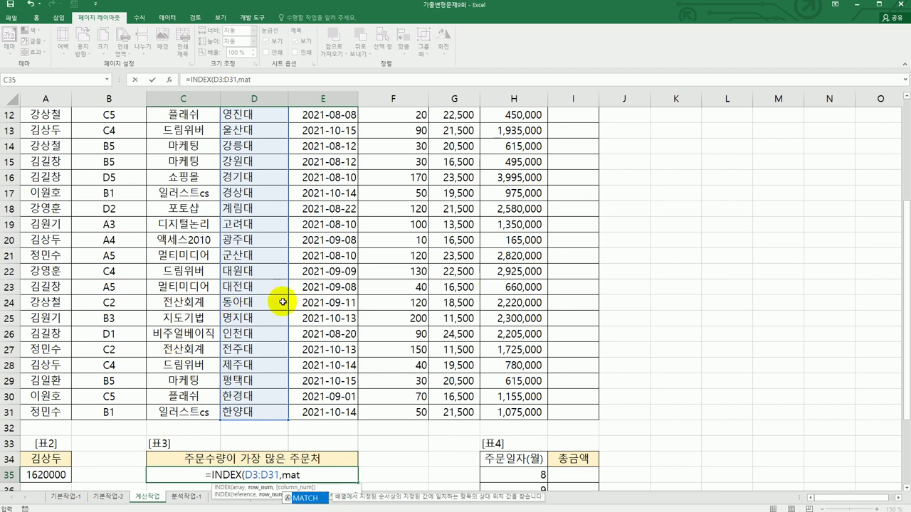
{"action": "key", "text": "Tab"}
{"action": "type", "text": "max("}
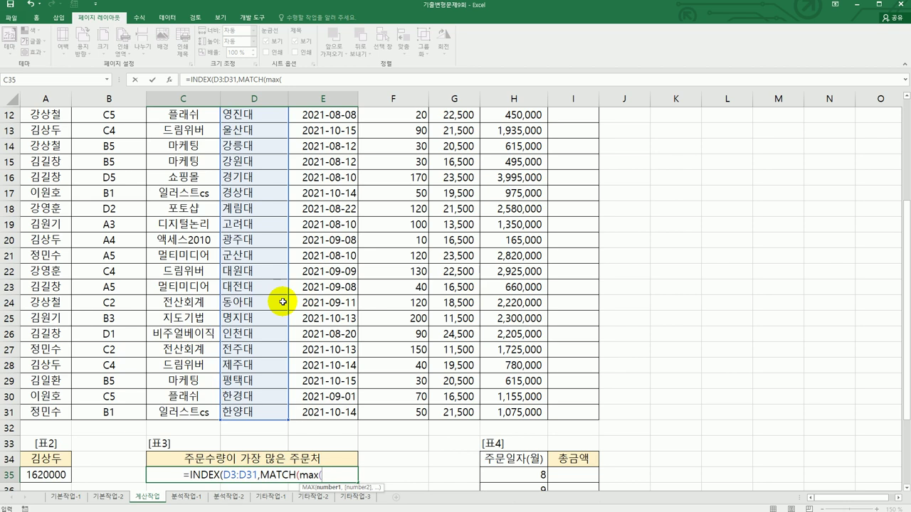
{"action": "scroll", "coordinate": [434, 213], "scroll_direction": "up", "scroll_amount": 4}
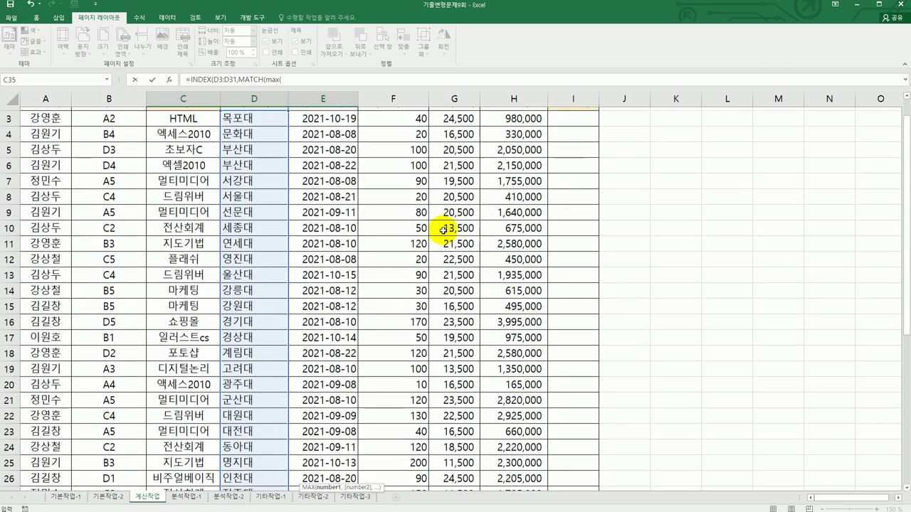
{"action": "left_click_drag", "start_coordinate": [415, 146], "coordinate": [392, 460]}
{"action": "type", "text": "),"}
Complete MATCH with lookup array F3:F31 and match type 0, close both functions and enter the C35 formula.
{"action": "scroll", "coordinate": [391, 460], "scroll_direction": "down", "scroll_amount": 2}
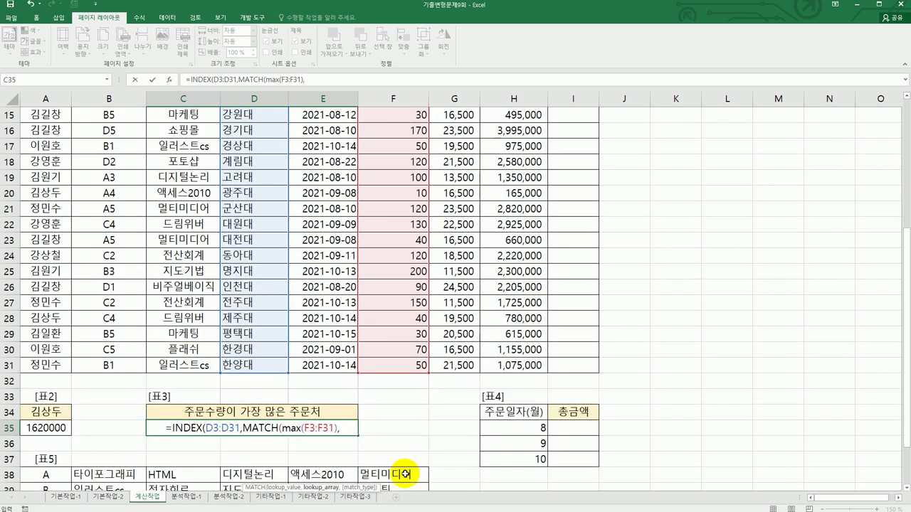
{"action": "left_click_drag", "start_coordinate": [386, 366], "coordinate": [398, 145]}
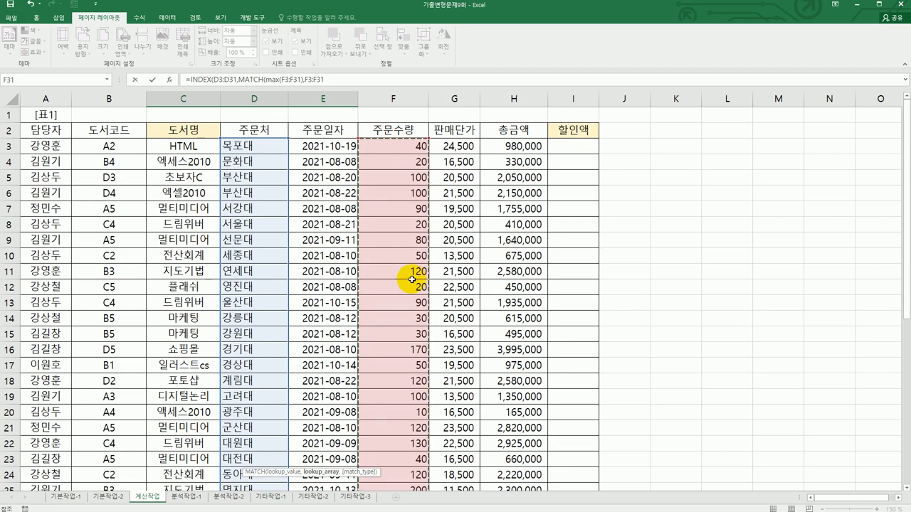
{"action": "type", "text": ","}
{"action": "scroll", "coordinate": [410, 295], "scroll_direction": "down", "scroll_amount": 5}
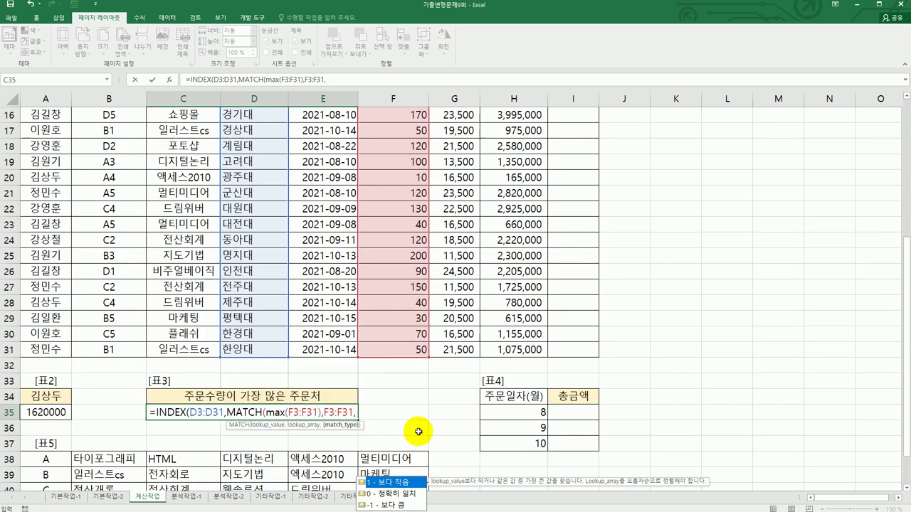
{"action": "type", "text": "0"}
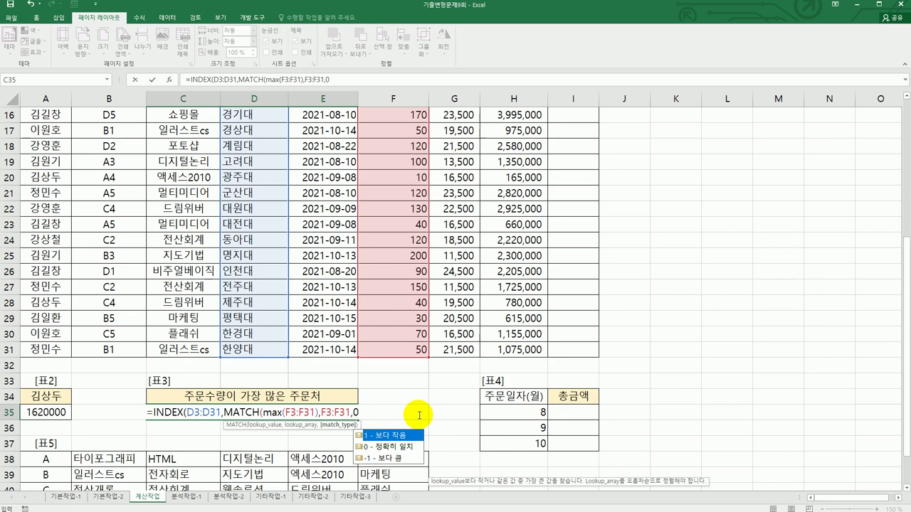
{"action": "type", "text": ")"}
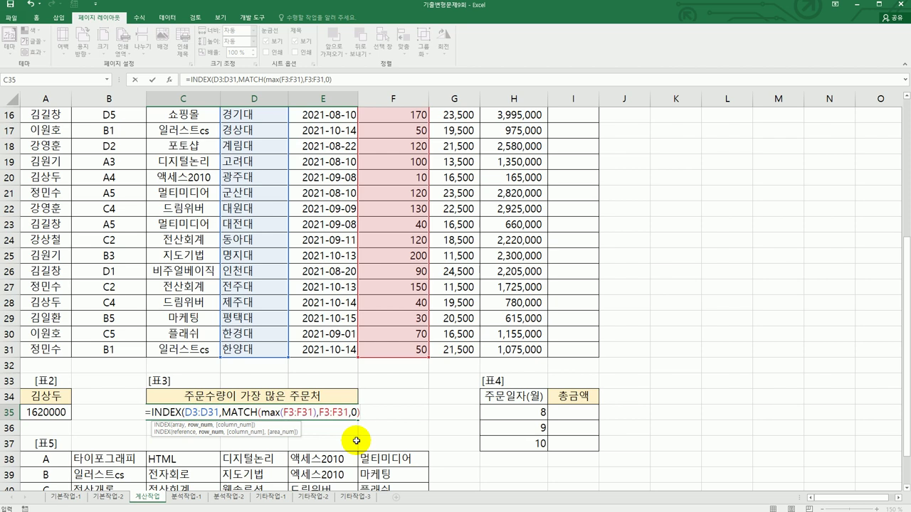
{"action": "type", "text": ")"}
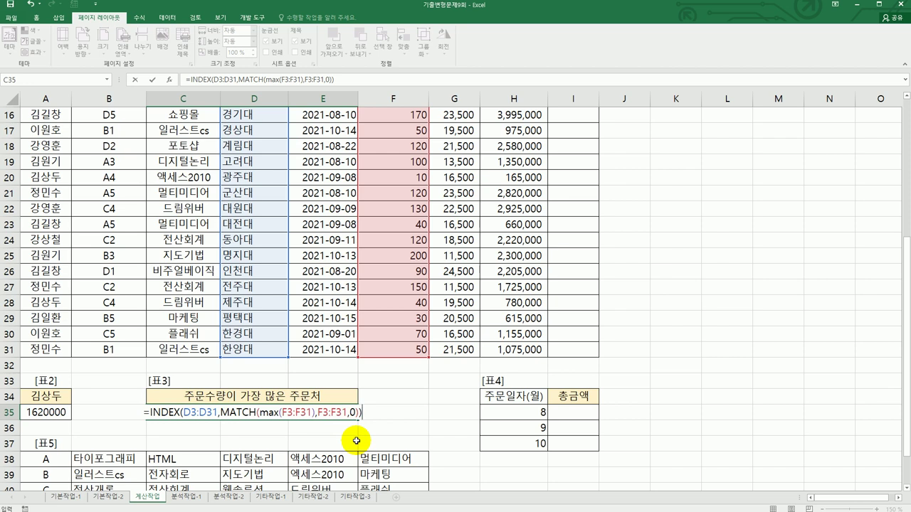
{"action": "key", "text": "Return"}
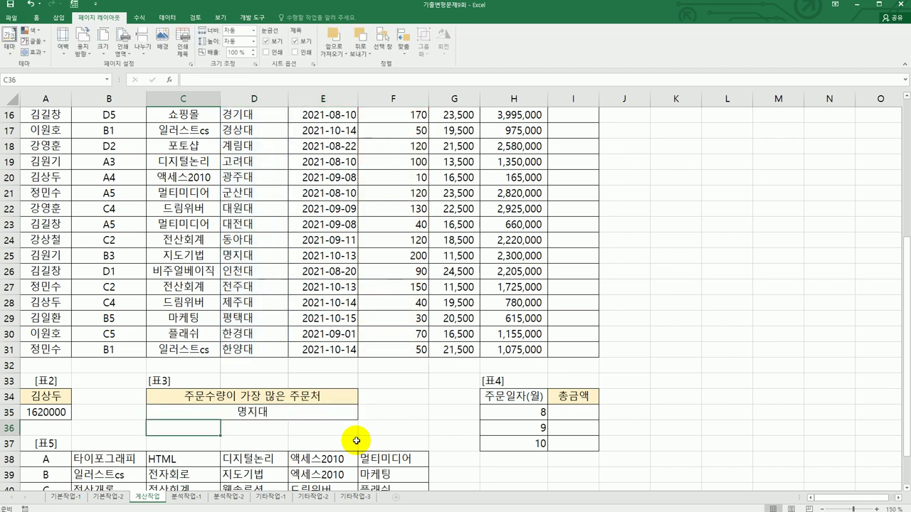
{"action": "left_click", "coordinate": [313, 412]}
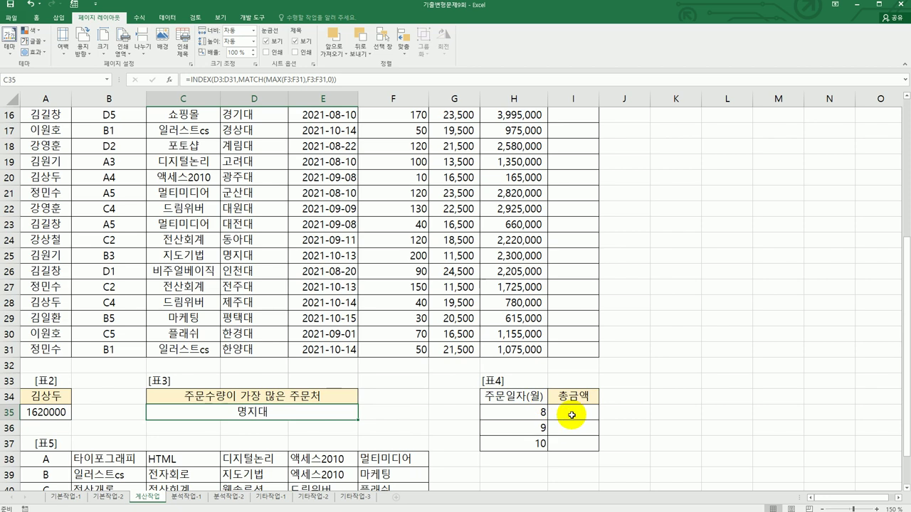
Check exam task 04 for the functions required in the 총금액 range I35:I37.
{"action": "left_click_drag", "start_coordinate": [572, 415], "coordinate": [574, 442]}
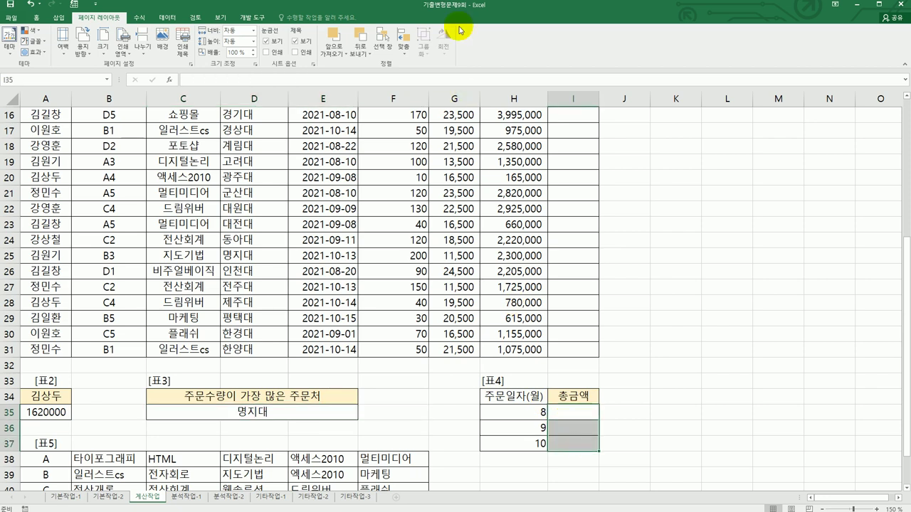
{"action": "key", "text": "alt+Tab"}
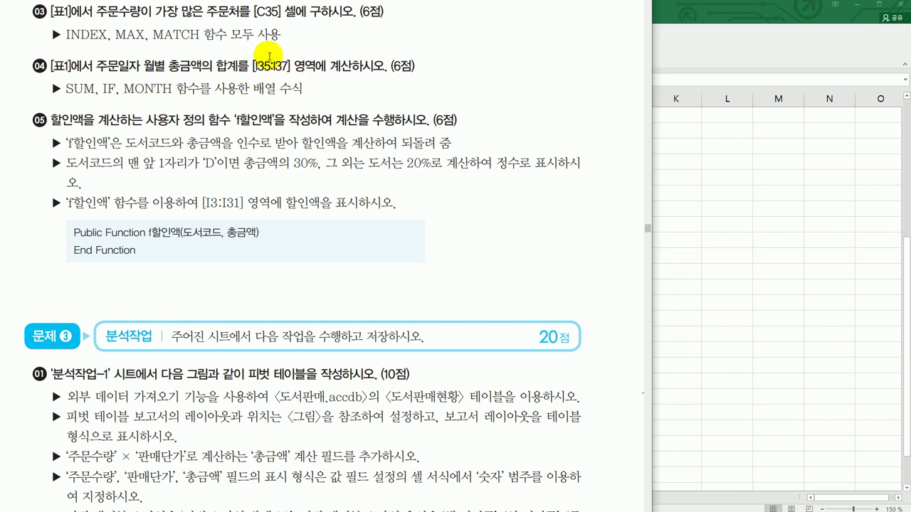
{"action": "double_click", "coordinate": [264, 10]}
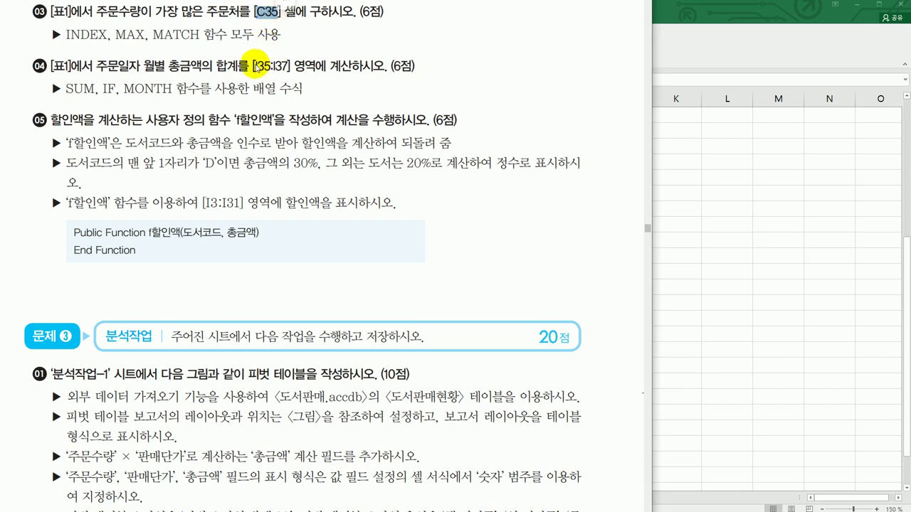
{"action": "left_click_drag", "start_coordinate": [255, 64], "coordinate": [282, 67]}
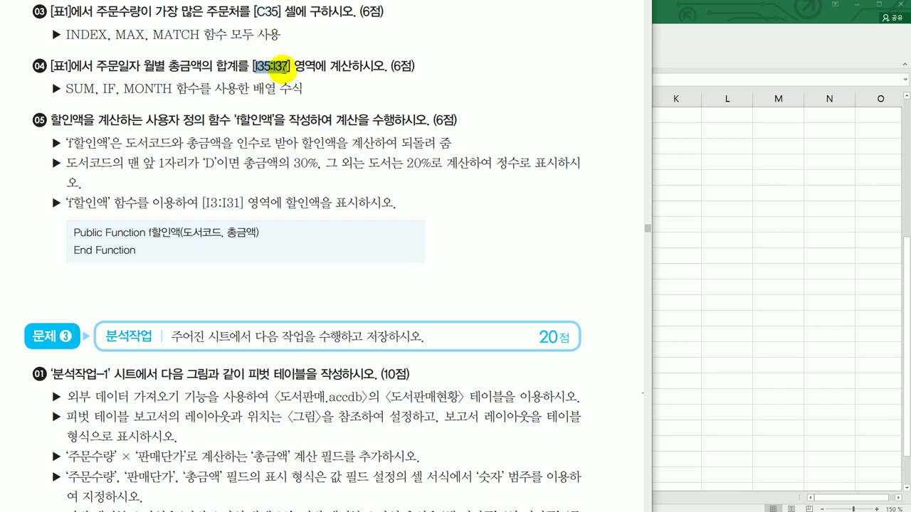
{"action": "left_click", "coordinate": [340, 97]}
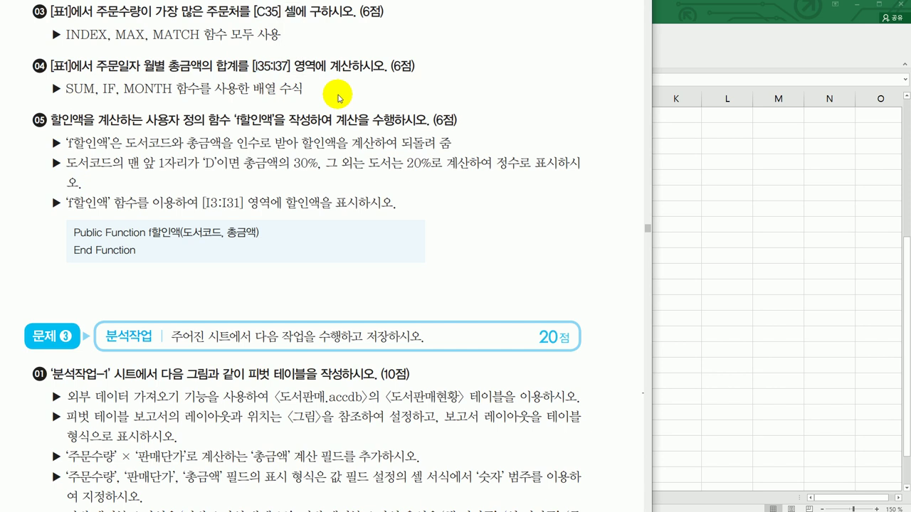
{"action": "left_click", "coordinate": [700, 318]}
Start a formula in I35 with nested SUM, IF and MONTH functions.
{"action": "left_click", "coordinate": [584, 414]}
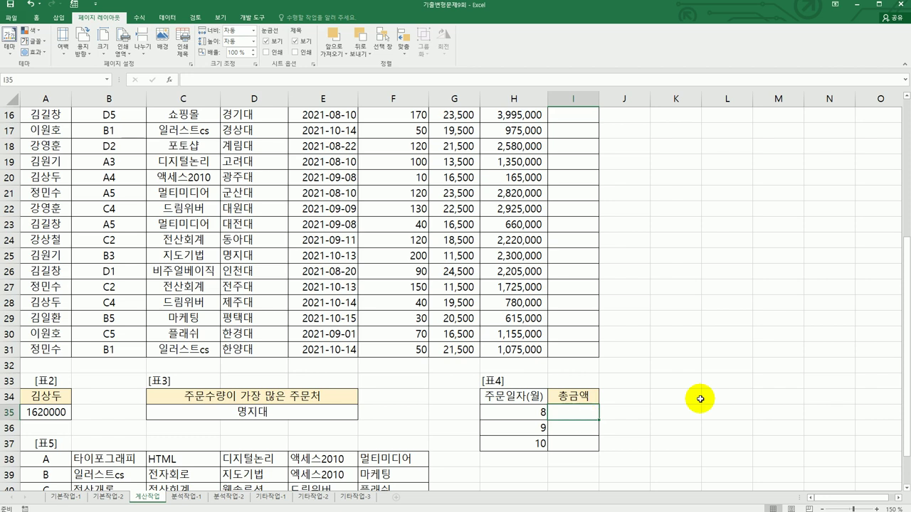
{"action": "type", "text": "=sum("}
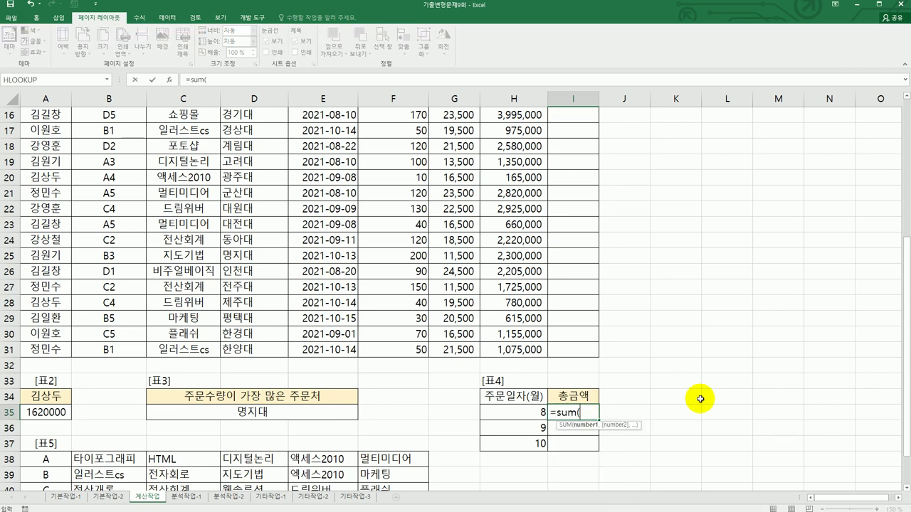
{"action": "type", "text": "if("}
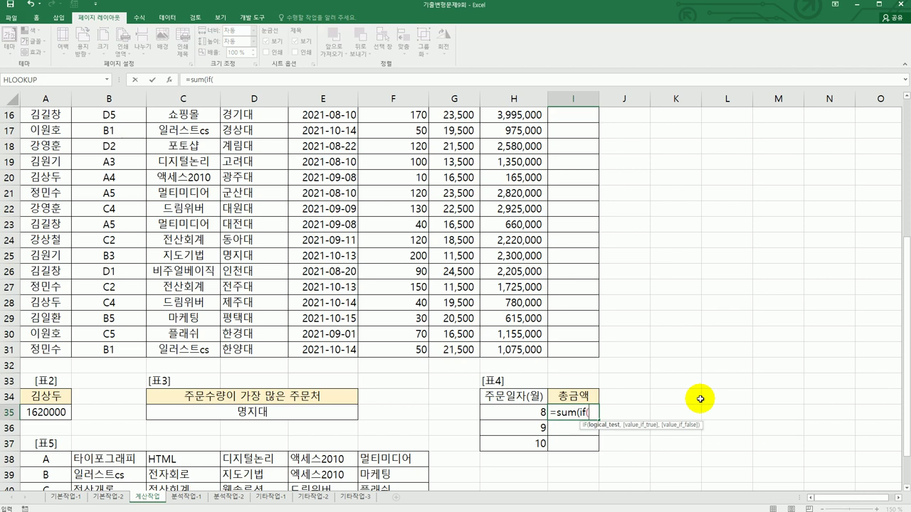
{"action": "type", "text": "m"}
{"action": "key", "text": "BackSpace"}
{"action": "type", "text": "mon"}
{"action": "key", "text": "Tab"}
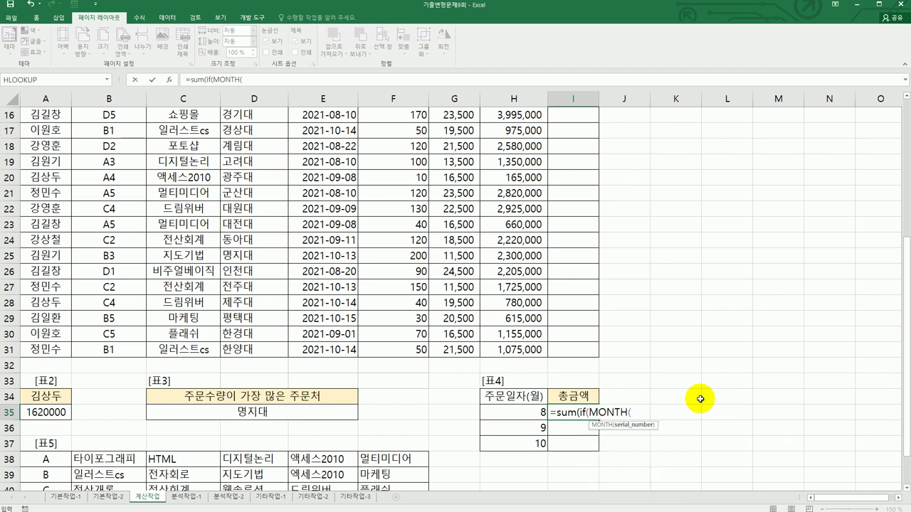
Set the IF condition in I35 to MONTH($E$3:$E$31)=H35, using the absolute 주문일자 range.
{"action": "scroll", "coordinate": [335, 325], "scroll_direction": "up", "scroll_amount": 5}
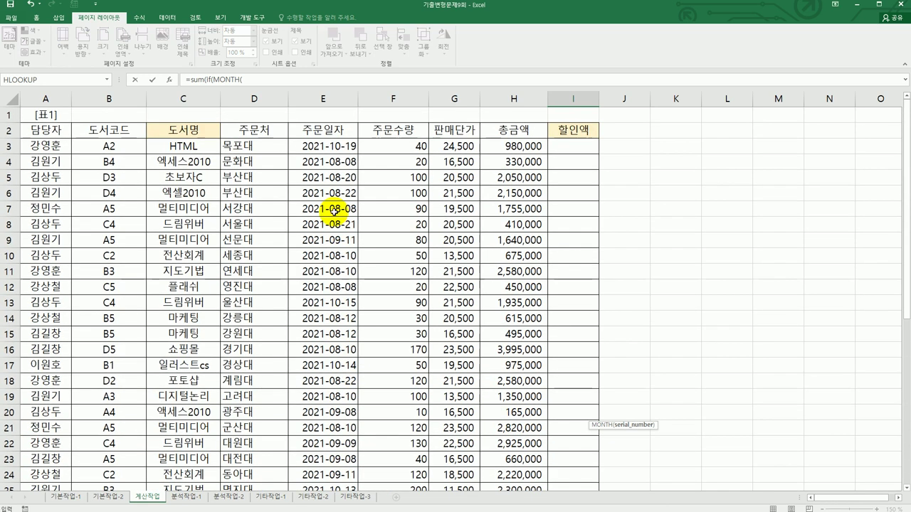
{"action": "left_click_drag", "start_coordinate": [325, 153], "coordinate": [324, 459]}
{"action": "key", "text": "F4"}
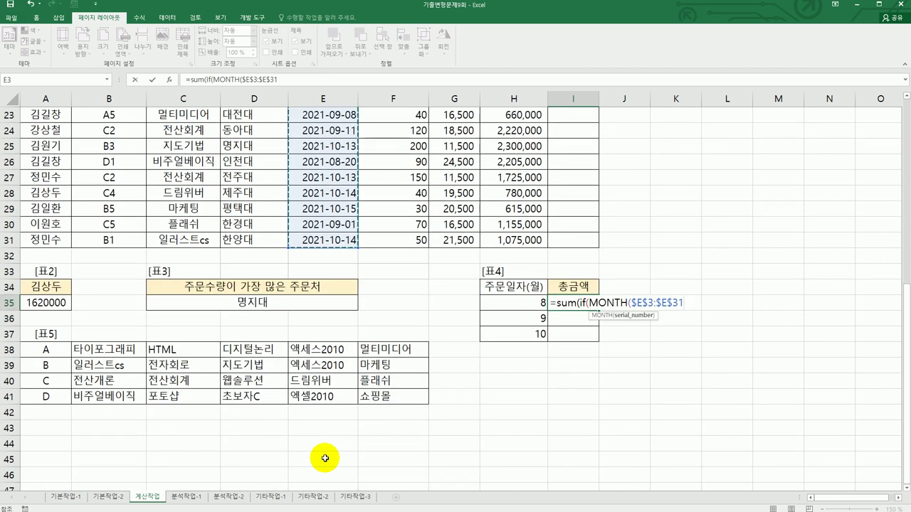
{"action": "type", "text": ")="}
{"action": "key", "text": "Left"}
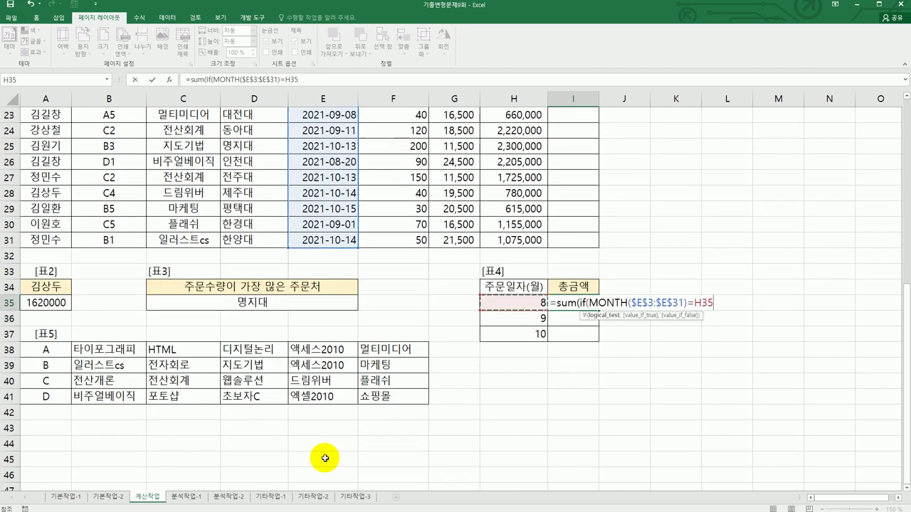
{"action": "type", "text": ","}
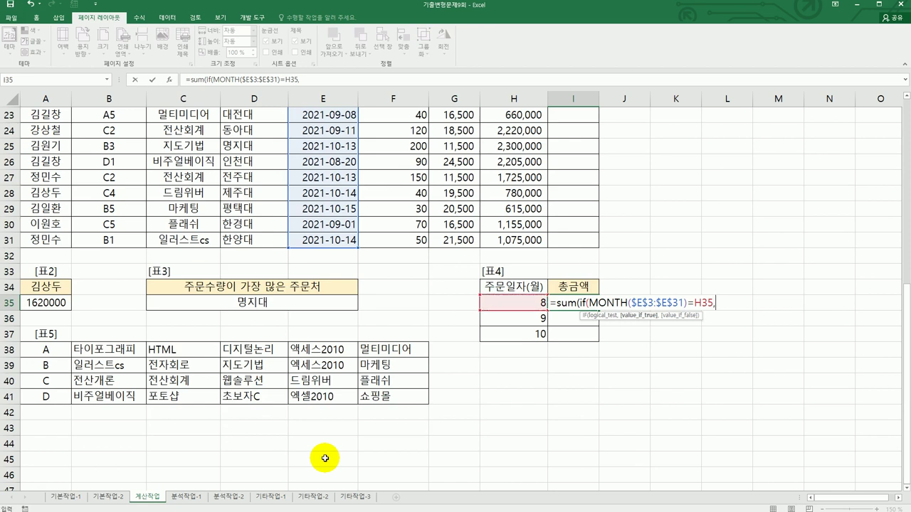
Complete the I35 array formula with $H$3:$H$31 as the IF true value and fill it down through I37.
{"action": "scroll", "coordinate": [432, 346], "scroll_direction": "up", "scroll_amount": 6}
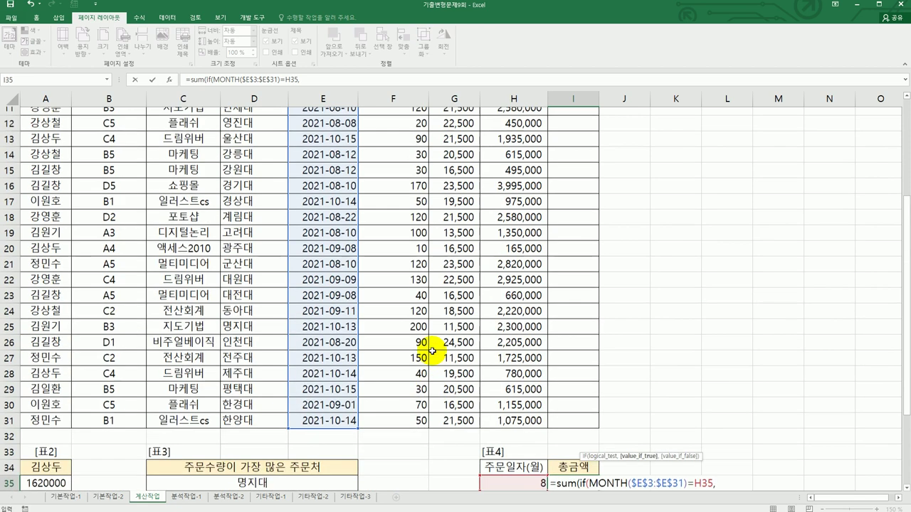
{"action": "scroll", "coordinate": [476, 240], "scroll_direction": "up", "scroll_amount": 2}
{"action": "left_click_drag", "start_coordinate": [509, 146], "coordinate": [510, 459]}
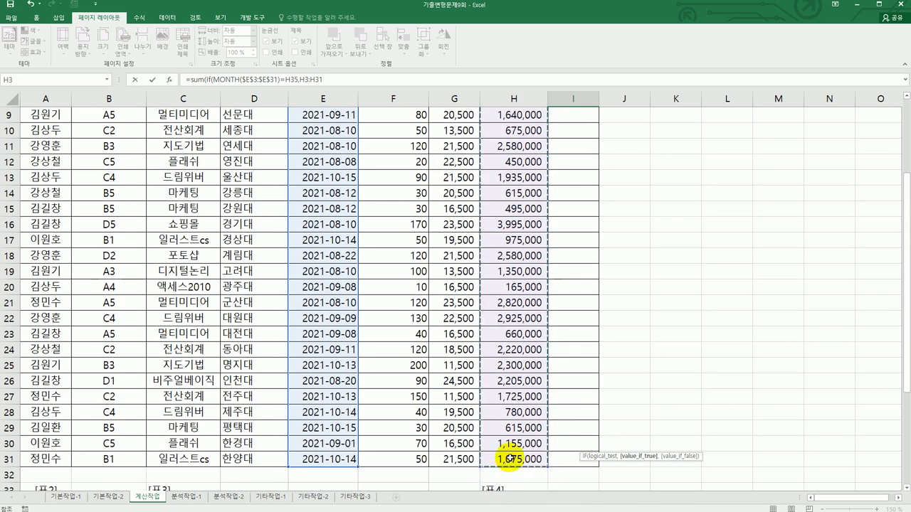
{"action": "key", "text": "F4"}
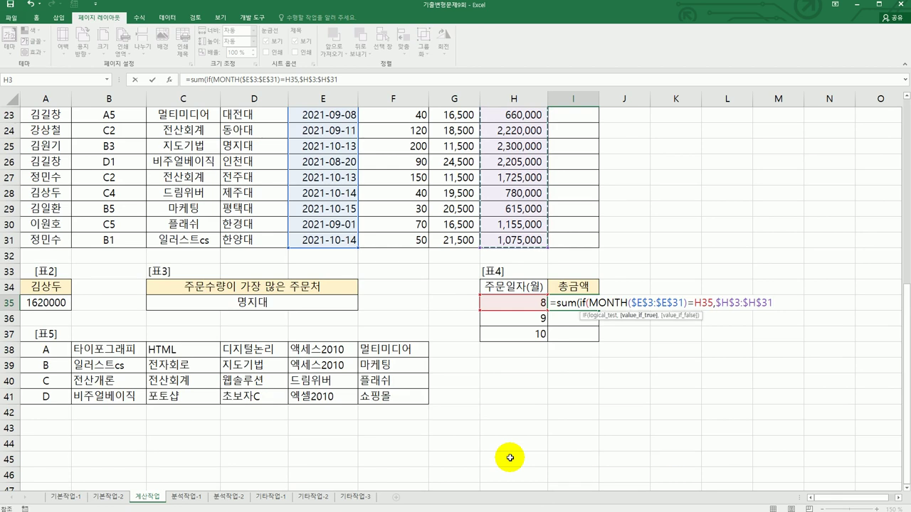
{"action": "type", "text": ")"}
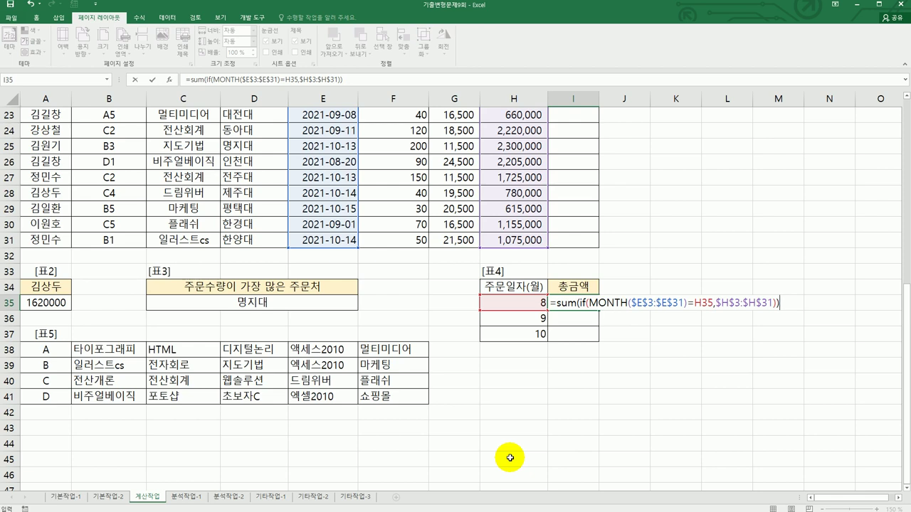
{"action": "key", "text": "ctrl+shift+Return"}
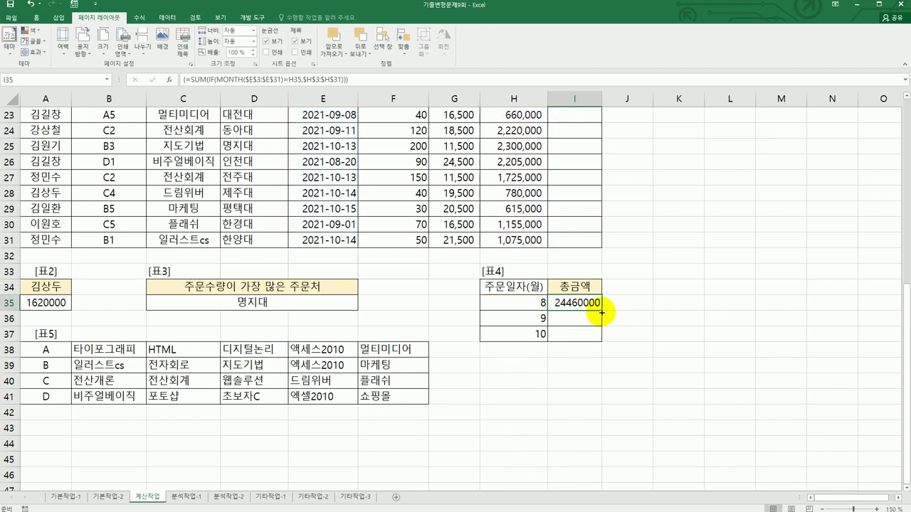
{"action": "left_click_drag", "start_coordinate": [601, 311], "coordinate": [602, 342]}
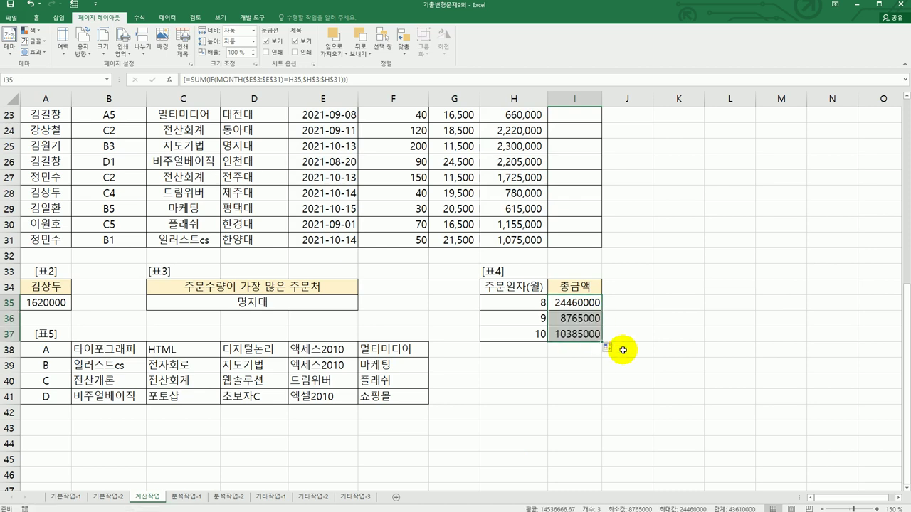
Check exam task 05, select I3 and insert a new code module into the workbook's VBA project.
{"action": "key", "text": "alt+Tab"}
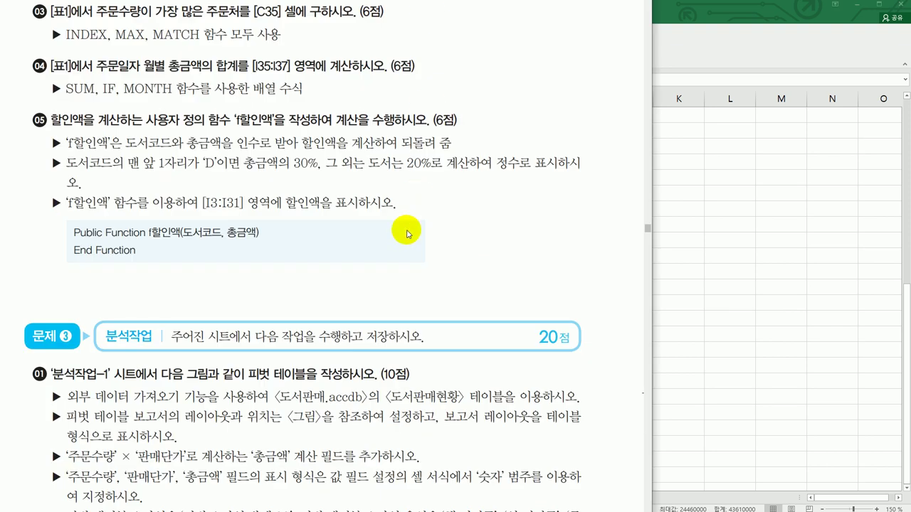
{"action": "key", "text": "alt+Tab"}
{"action": "scroll", "coordinate": [685, 267], "scroll_direction": "up", "scroll_amount": 7}
{"action": "left_click", "coordinate": [580, 145]}
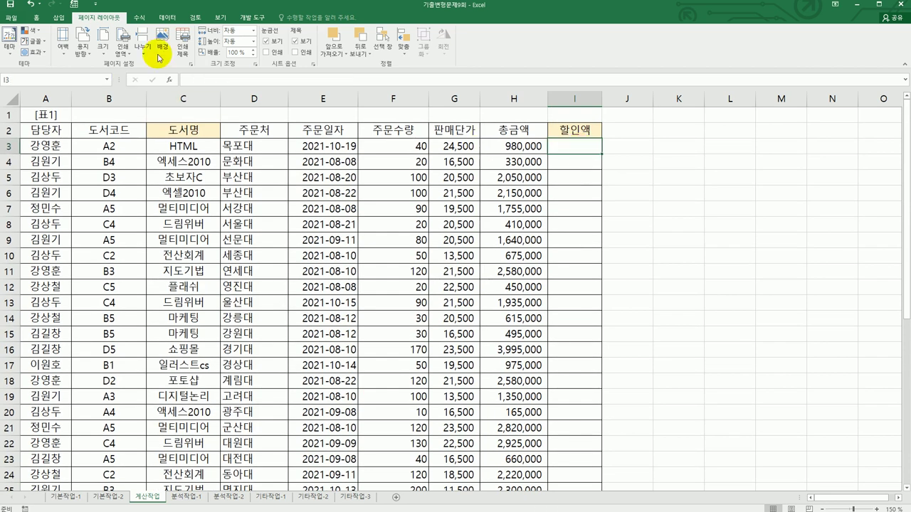
{"action": "left_click", "coordinate": [251, 17]}
{"action": "left_click", "coordinate": [9, 48]}
{"action": "left_click", "coordinate": [336, 64]}
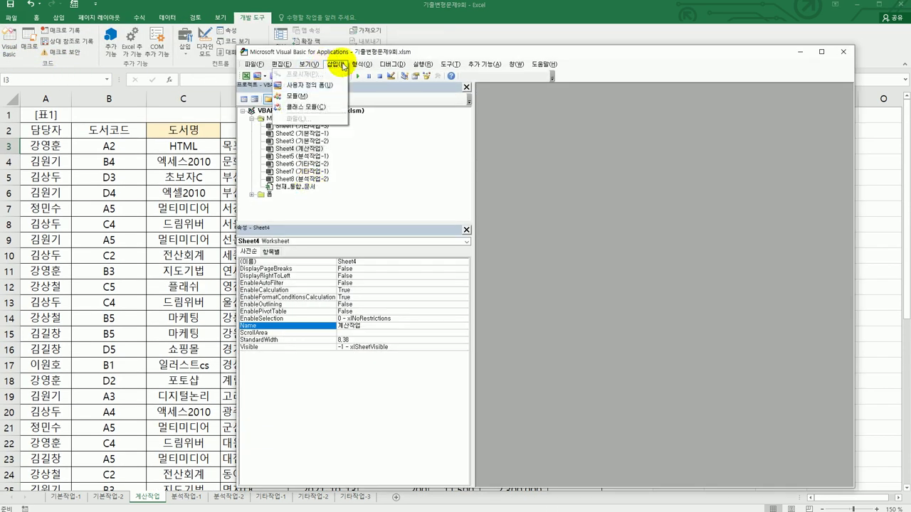
{"action": "left_click", "coordinate": [336, 95]}
Declare Public Function f할인액(도서코드, 총금액) in the new module.
{"action": "type", "text": "ㅁ"}
{"action": "type", "text": "ublic function "}
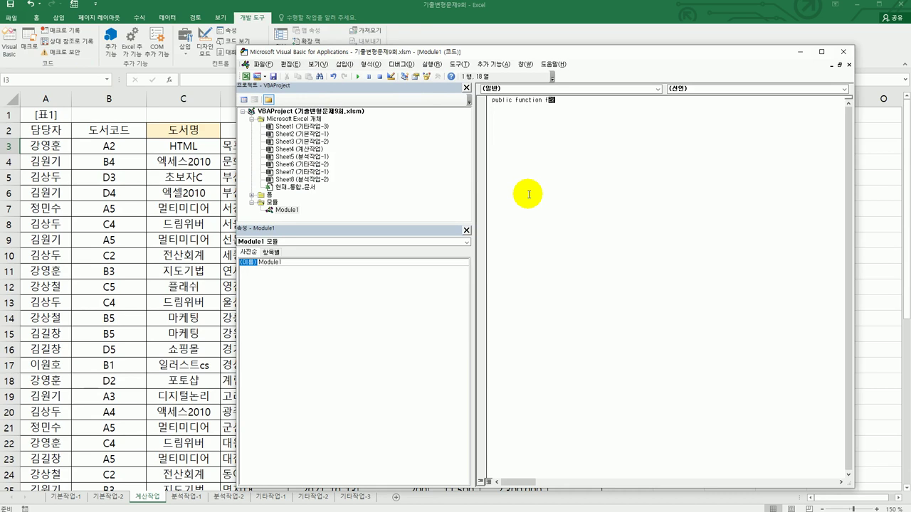
{"action": "type", "text": "f할인ㅇ"}
{"action": "type", "text": "액(도서코ㄷ"}
{"action": "type", "text": "드, 출고ㅇ"}
{"action": "key", "text": "Return"}
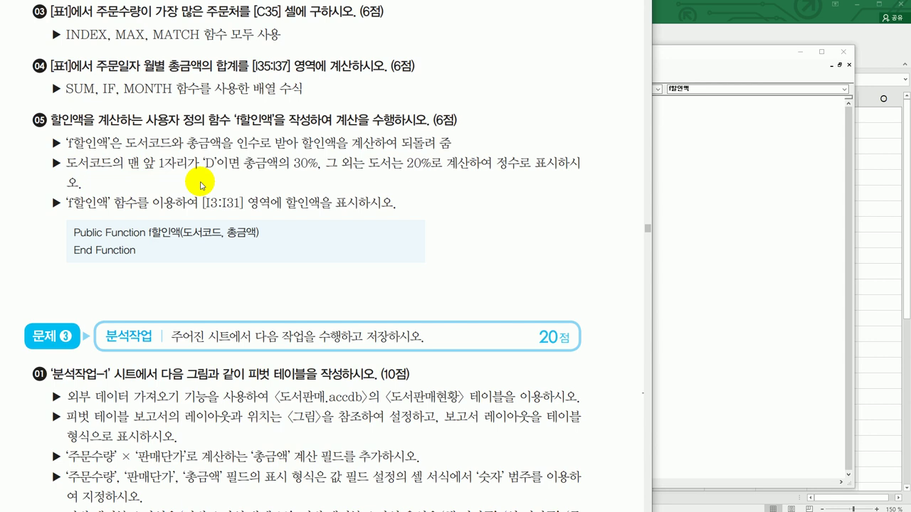
Add the condition If Left(도서코드, 1) = "D" Then inside the f할인액 function.
{"action": "left_click", "coordinate": [508, 112]}
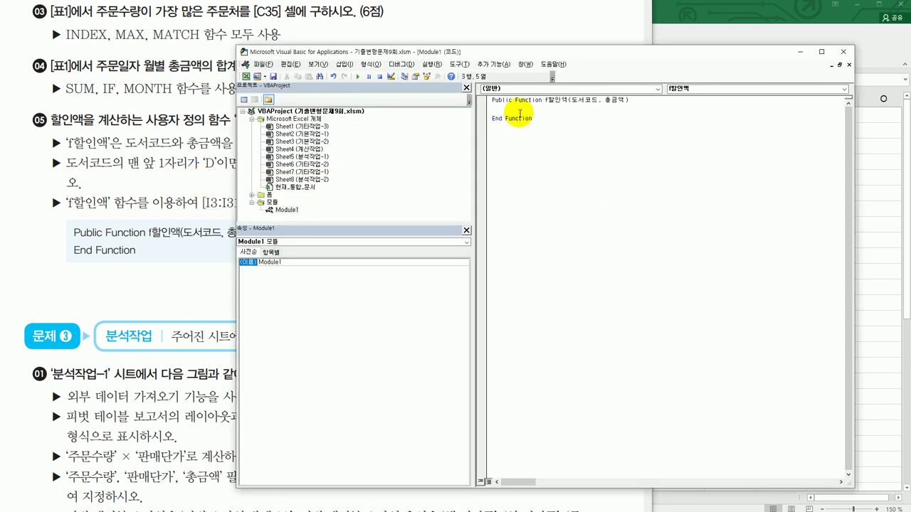
{"action": "type", "text": "if left("}
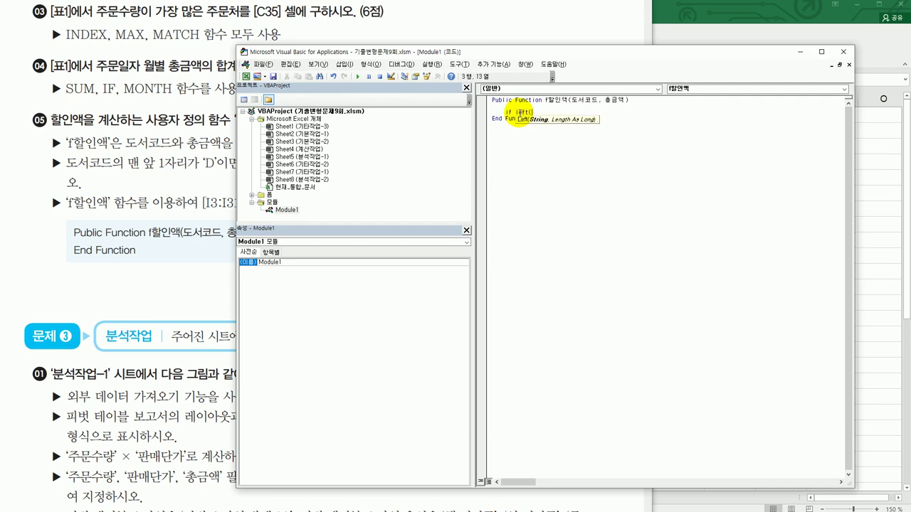
{"action": "type", "text": "eh"}
{"action": "type", "text": "서코드"}
{"action": "type", "text": ",1) =\"ㅇ"}
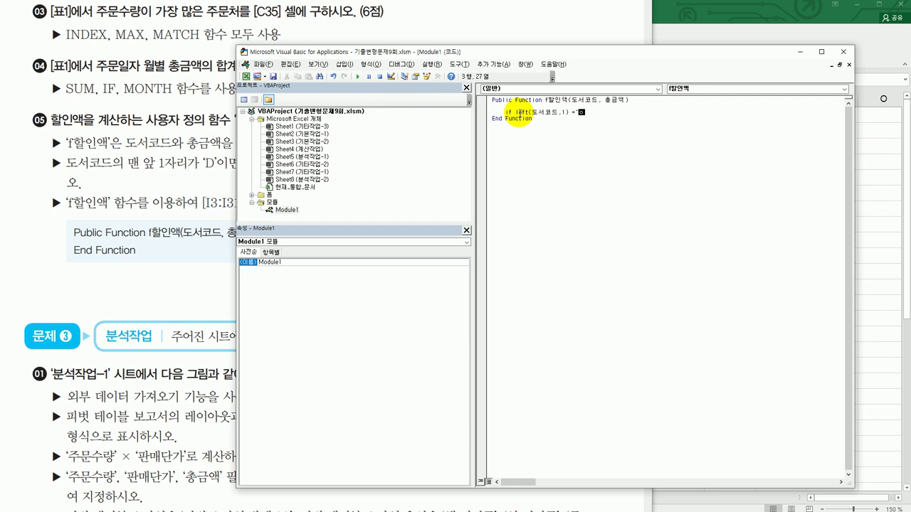
{"action": "key", "text": "BackSpace"}
{"action": "type", "text": "D\" ㅅ"}
{"action": "key", "text": "BackSpace"}
{"action": "type", "text": "Then"}
{"action": "key", "text": "Return"}
Assign f할인액 = Int(총금액 * 0.3) under the "D" condition, checking the rate and integer requirement in exam task 05.
{"action": "key", "text": "Tab"}
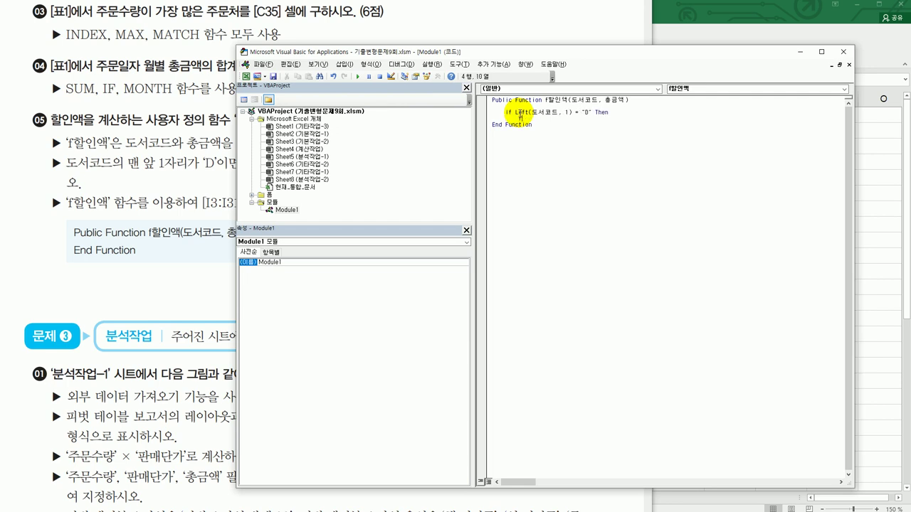
{"action": "type", "text": "f할인액 ="}
{"action": "left_click", "coordinate": [354, 28]}
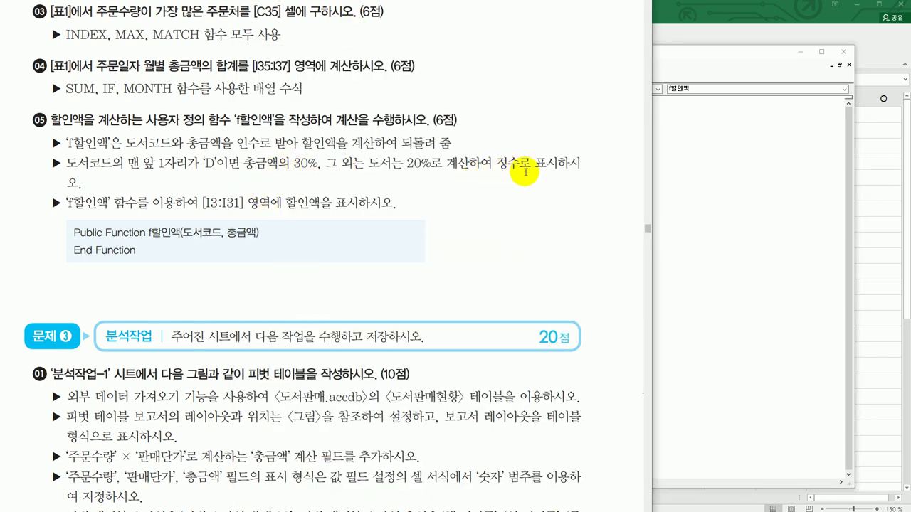
{"action": "left_click", "coordinate": [690, 181]}
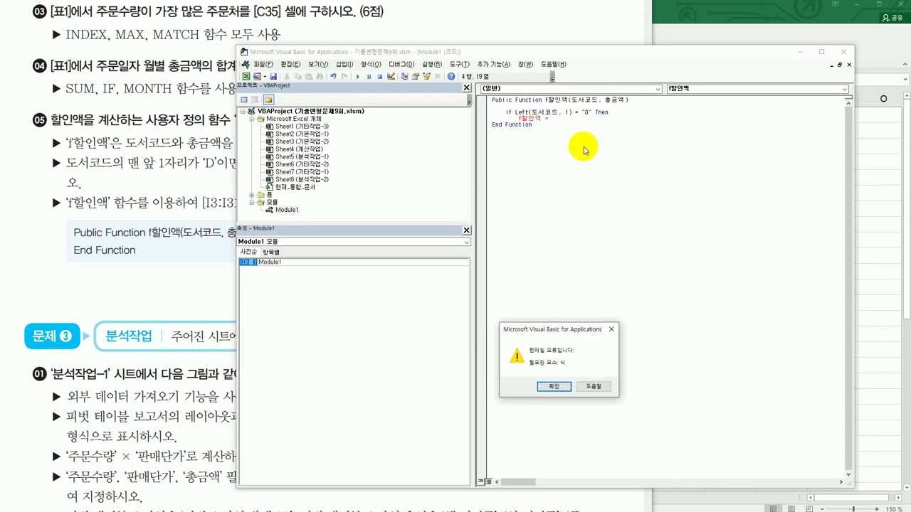
{"action": "left_click", "coordinate": [553, 387]}
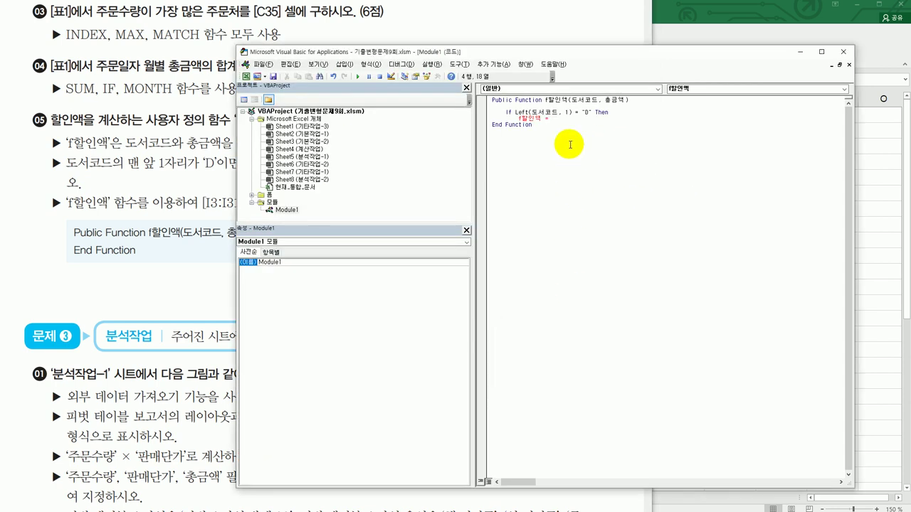
{"action": "type", "text": "int(총금액 * 0.3)"}
{"action": "key", "text": "Return"}
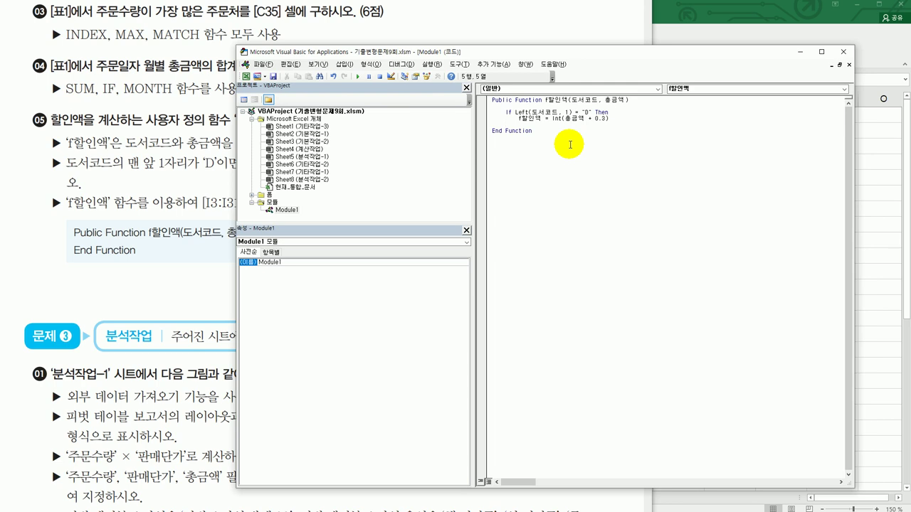
Add an Else branch containing a copy of the f할인액 assignment line, indented to match the original.
{"action": "key", "text": "Up"}
{"action": "key", "text": "shift+End"}
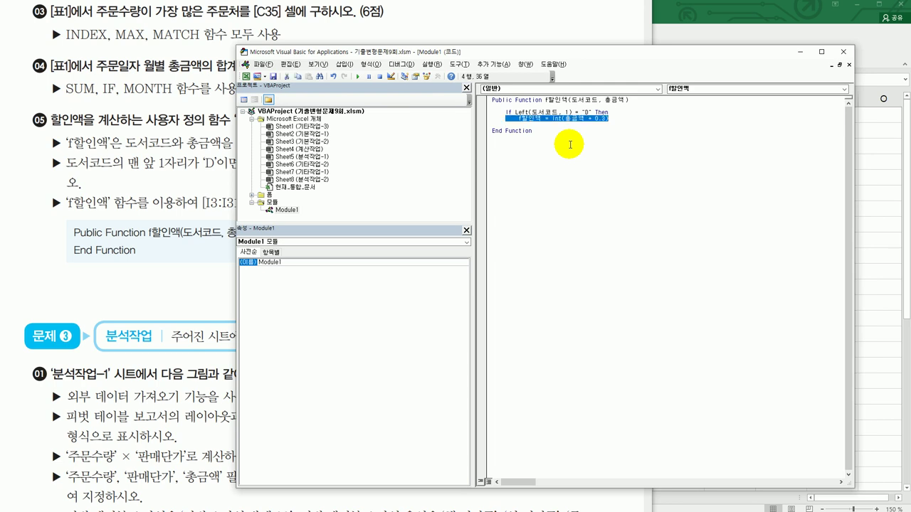
{"action": "key", "text": "ctrl+c"}
{"action": "key", "text": "Down"}
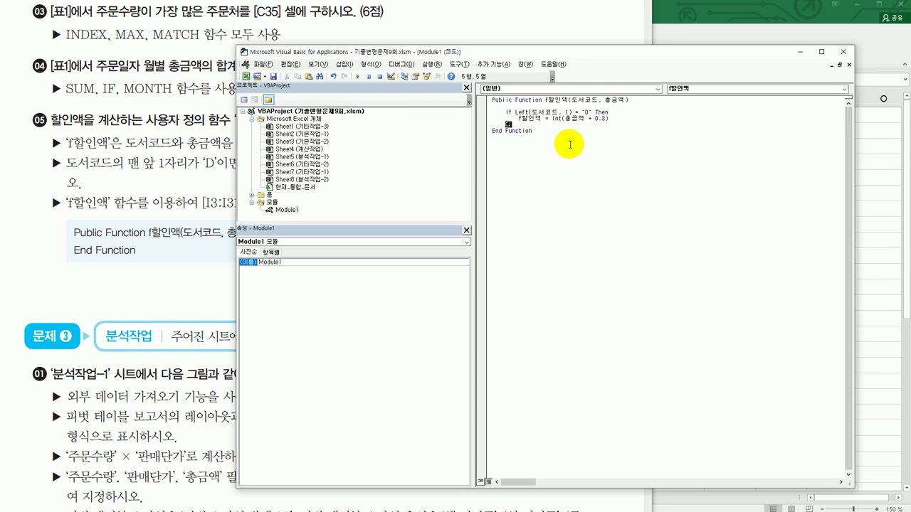
{"action": "type", "text": "else"}
{"action": "key", "text": "Return"}
{"action": "key", "text": "ctrl+v"}
{"action": "key", "text": "Home"}
{"action": "key", "text": "BackSpace"}
{"action": "key", "text": "BackSpace"}
{"action": "key", "text": "BackSpace"}
{"action": "key", "text": "BackSpace"}
{"action": "key", "text": "End"}
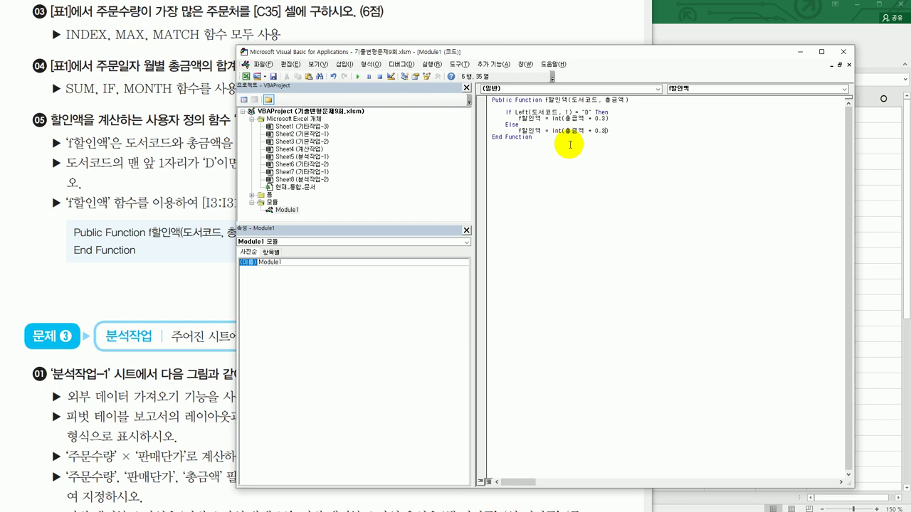
Set the Else branch's multiplier to 0.2, close the block with End If and leave the code editor.
{"action": "key", "text": "Delete"}
{"action": "type", "text": "2"}
{"action": "key", "text": "Return"}
{"action": "key", "text": "BackSpace"}
{"action": "type", "text": "end if"}
{"action": "key", "text": "Return"}
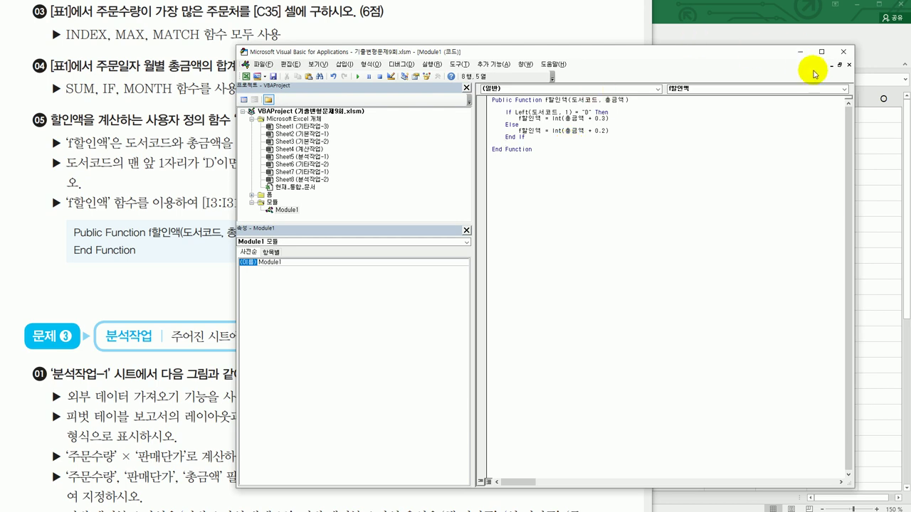
{"action": "left_click", "coordinate": [851, 54]}
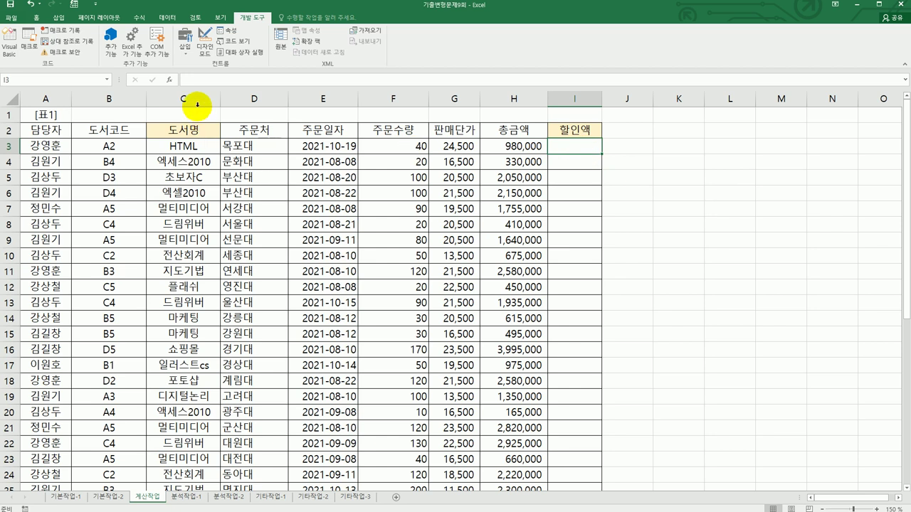
Insert the user-defined function f할인액 in I3 with B3 as 도서코드 and H3 as 총금액.
{"action": "left_click", "coordinate": [171, 80]}
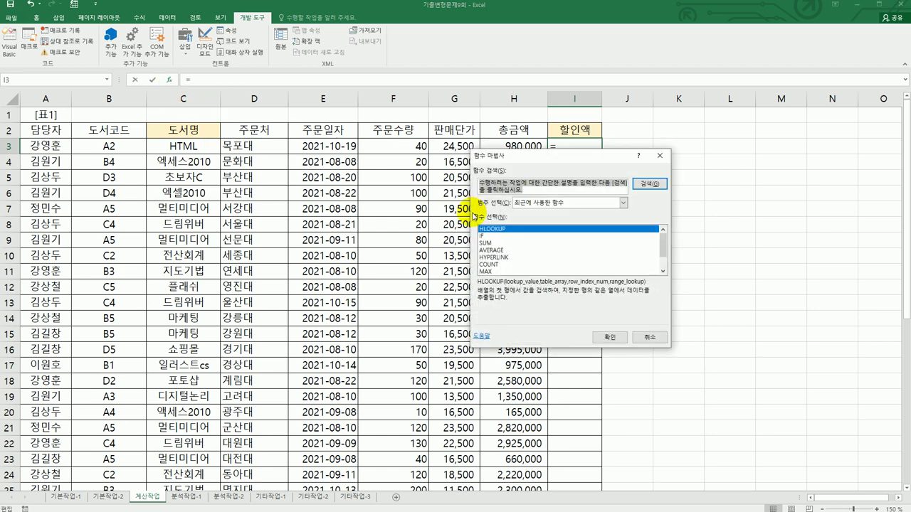
{"action": "left_click", "coordinate": [562, 203]}
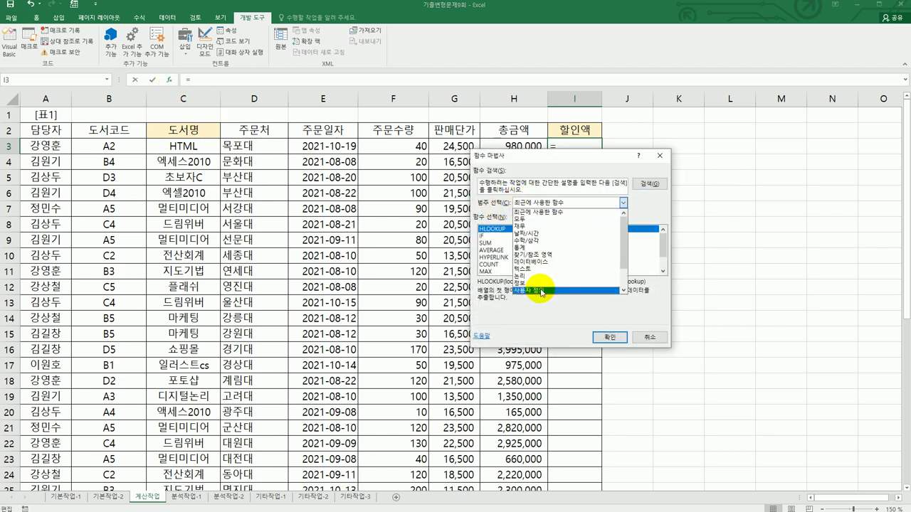
{"action": "left_click", "coordinate": [539, 288]}
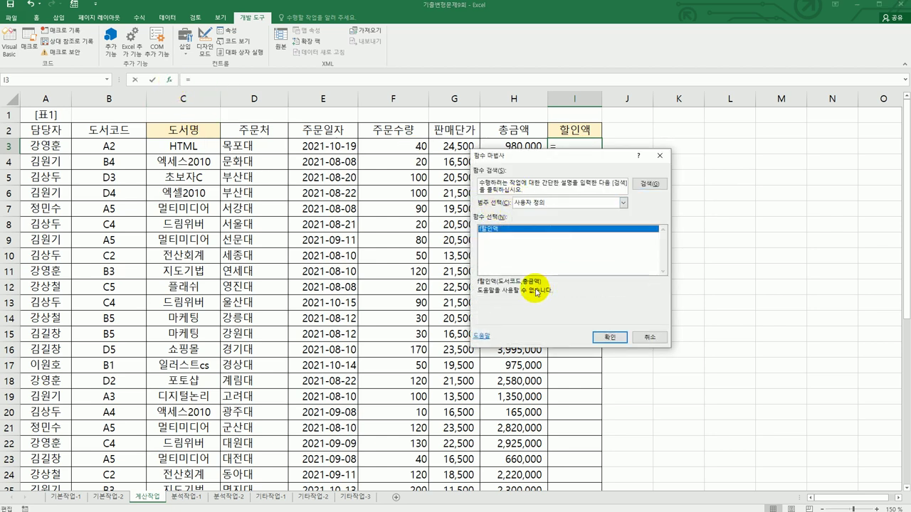
{"action": "left_click", "coordinate": [610, 337]}
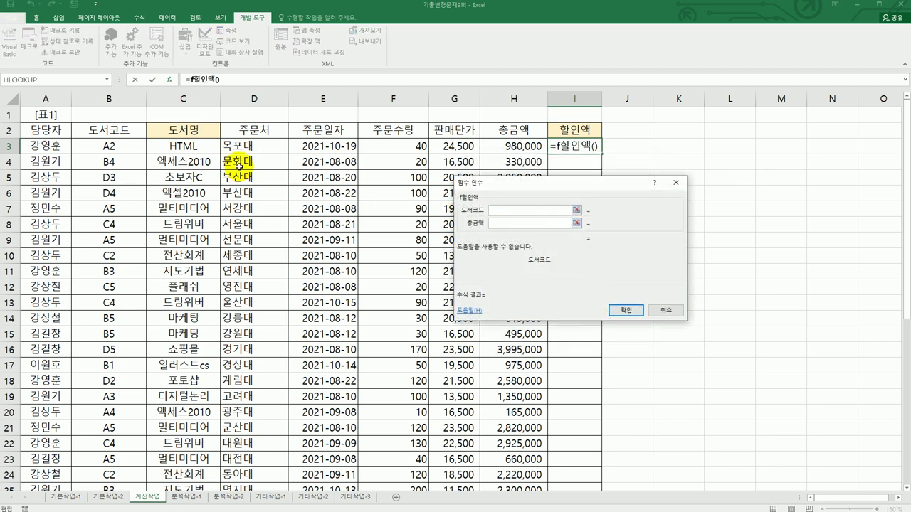
{"action": "left_click", "coordinate": [125, 144]}
{"action": "left_click", "coordinate": [519, 223]}
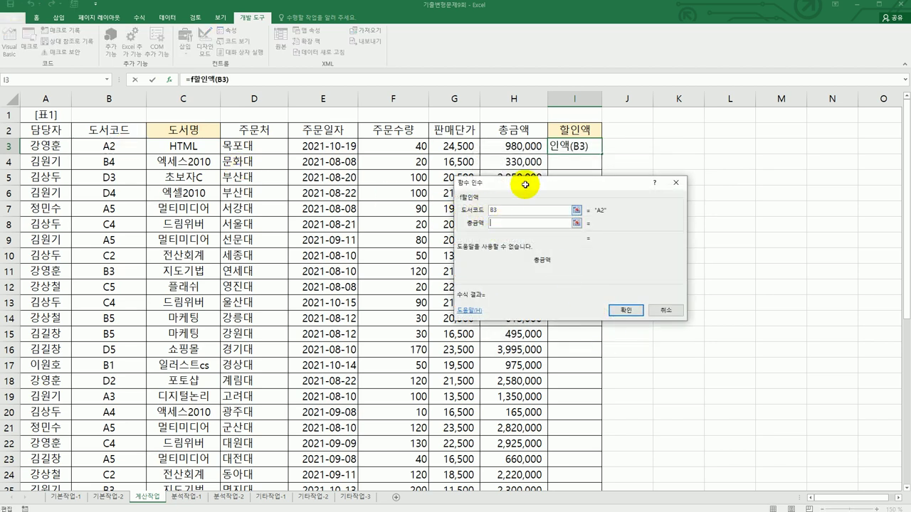
{"action": "left_click", "coordinate": [525, 146]}
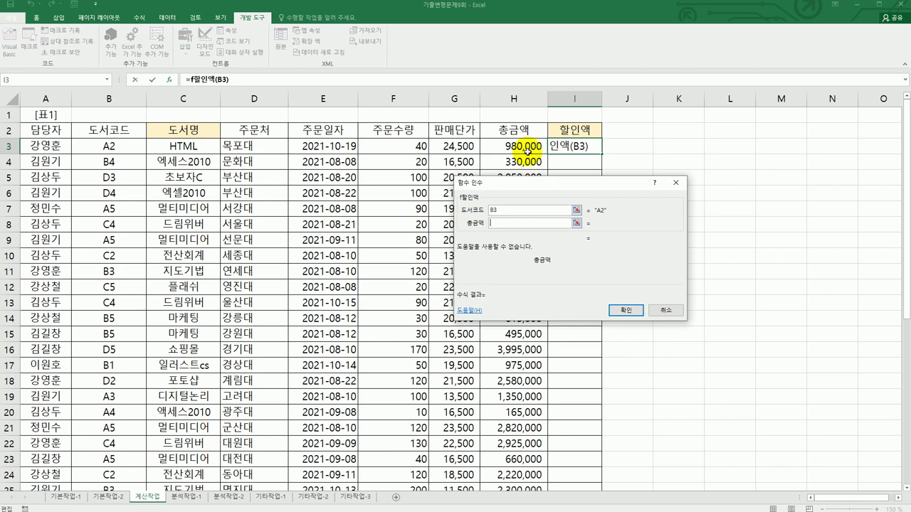
{"action": "left_click", "coordinate": [626, 310]}
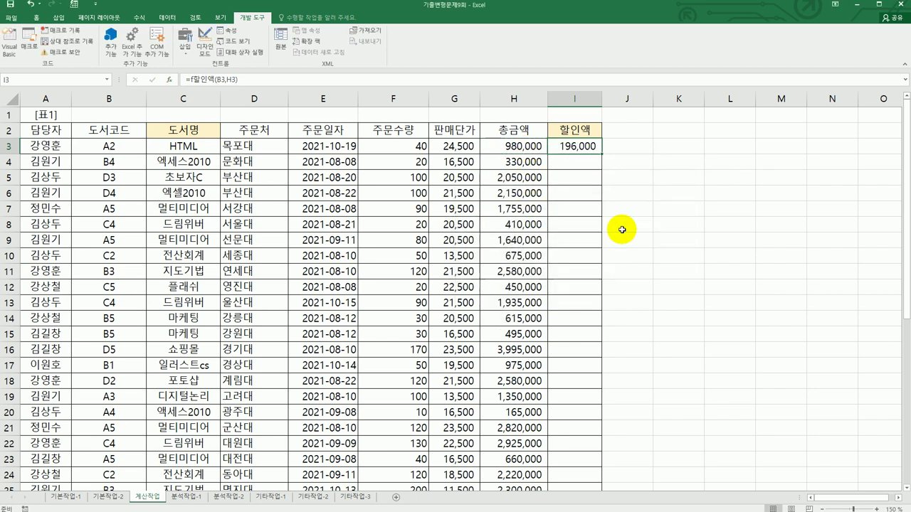
Fill the 할인액 formula from I3 down to I31 and auto-fit the width of column I.
{"action": "double_click", "coordinate": [601, 153]}
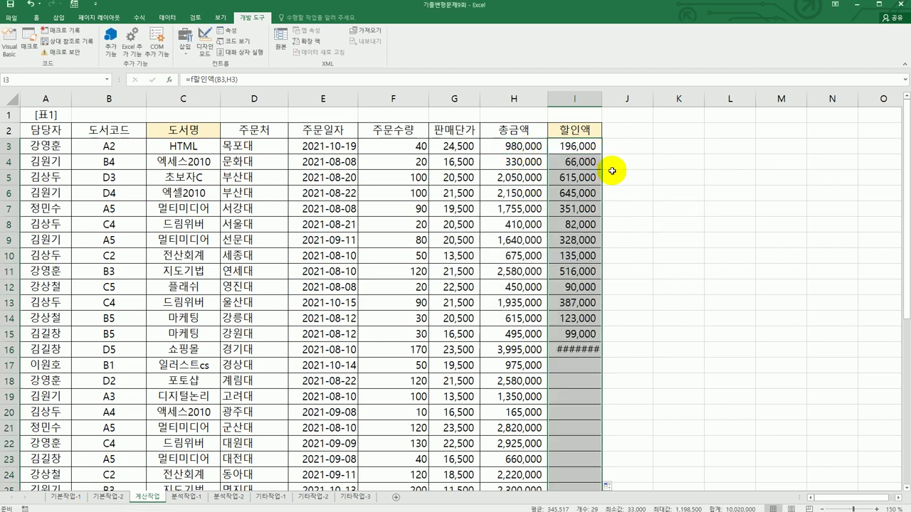
{"action": "left_click", "coordinate": [591, 349]}
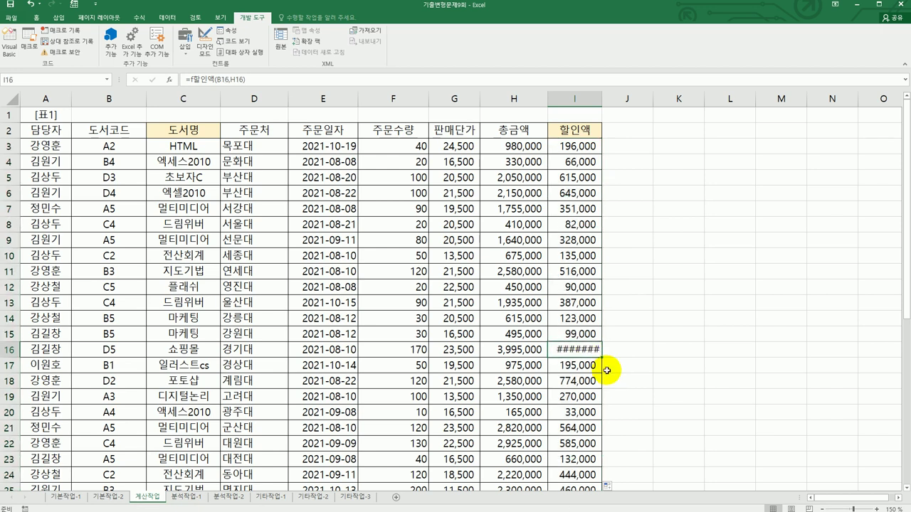
{"action": "double_click", "coordinate": [601, 99]}
{"action": "scroll", "coordinate": [648, 313], "scroll_direction": "down", "scroll_amount": 3}
{"action": "scroll", "coordinate": [648, 319], "scroll_direction": "up", "scroll_amount": 3}
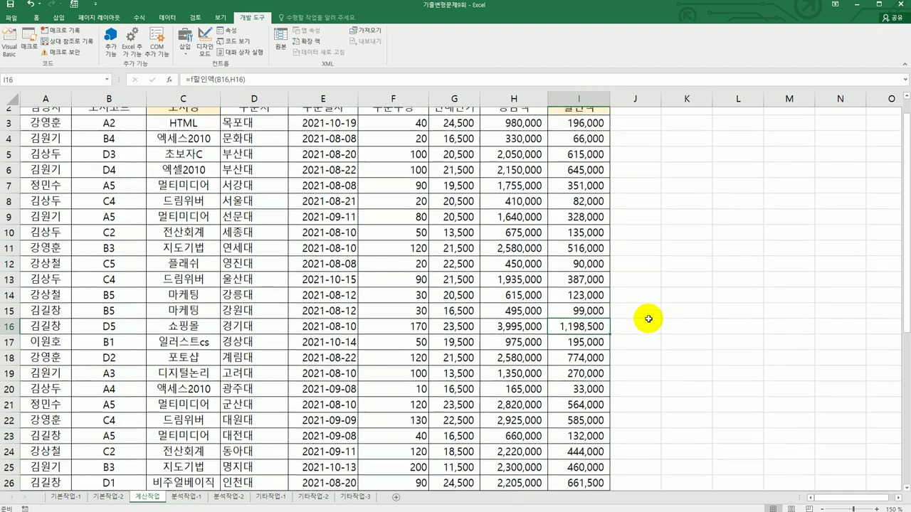
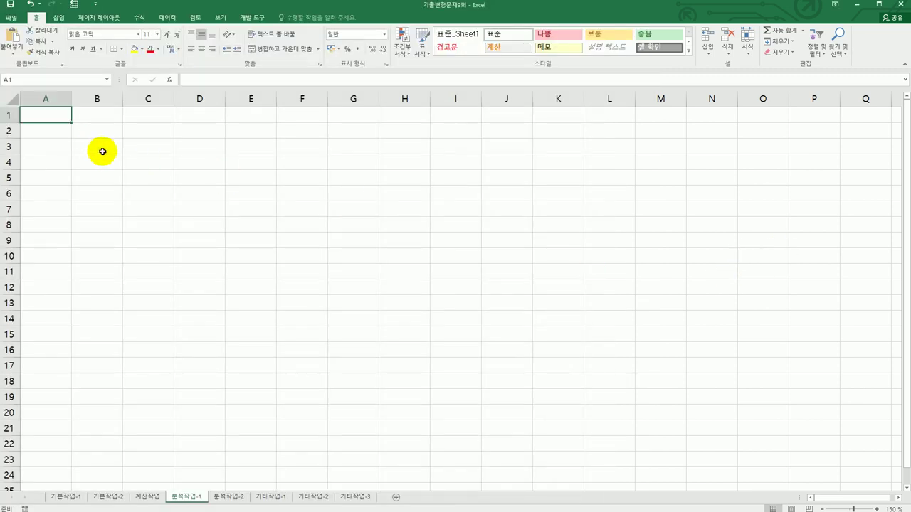
Select cell B3 on the 분석작업-1 sheet as the starting location for the pivot table.
{"action": "left_click", "coordinate": [102, 149]}
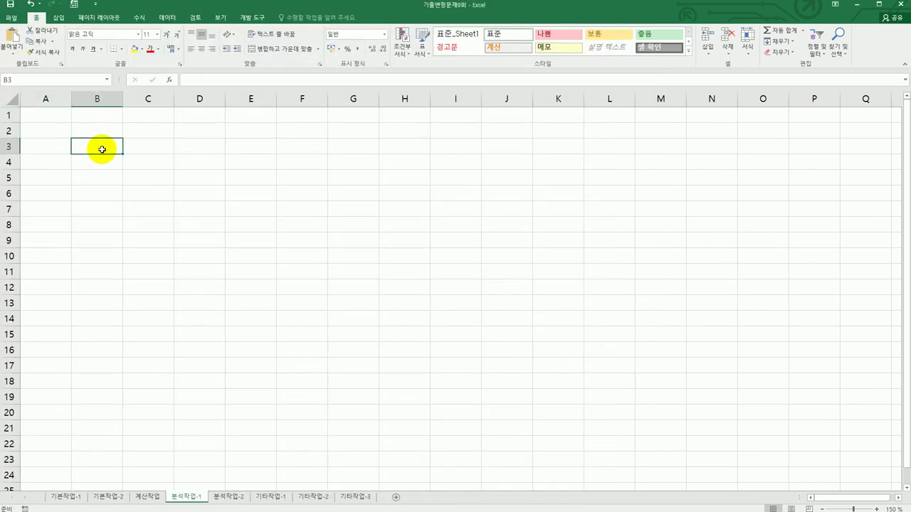
Start a Microsoft Query import from an MS Access Database source and connect to 도서판매.accdb.
{"action": "left_click", "coordinate": [165, 18]}
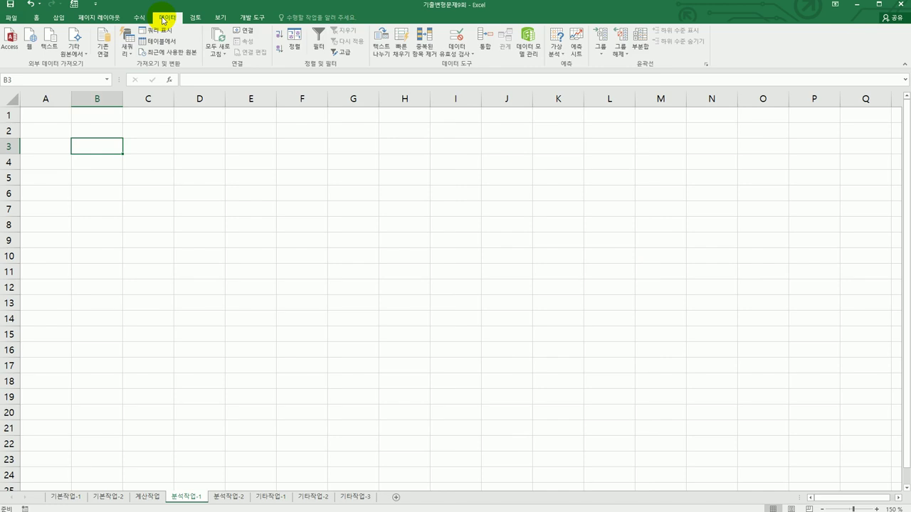
{"action": "left_click", "coordinate": [73, 47]}
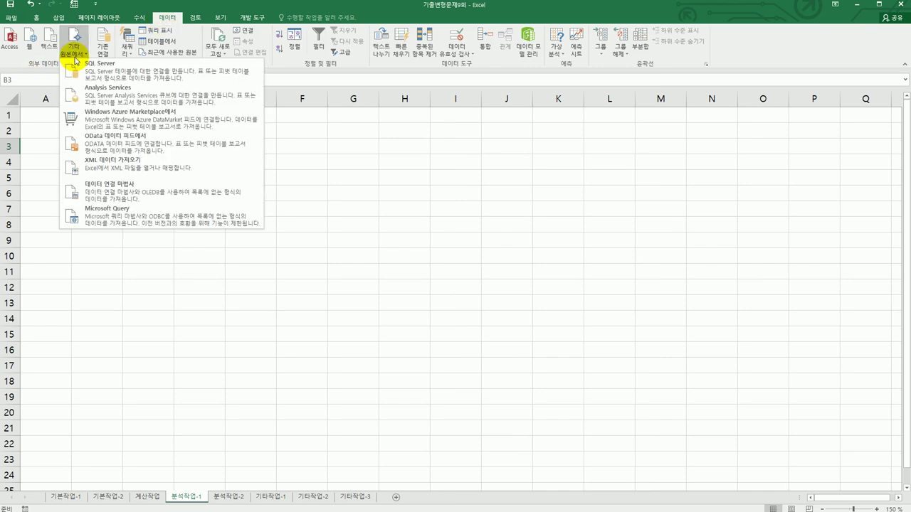
{"action": "left_click", "coordinate": [158, 213]}
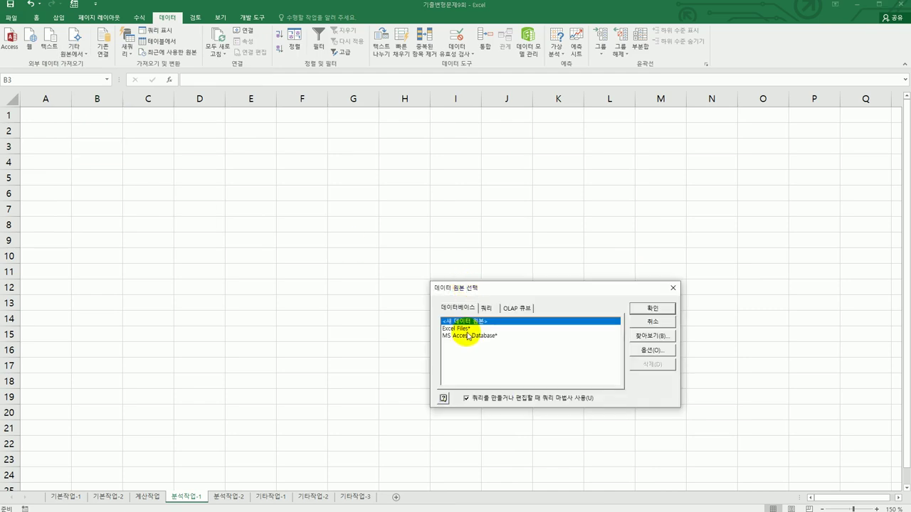
{"action": "left_click", "coordinate": [468, 336]}
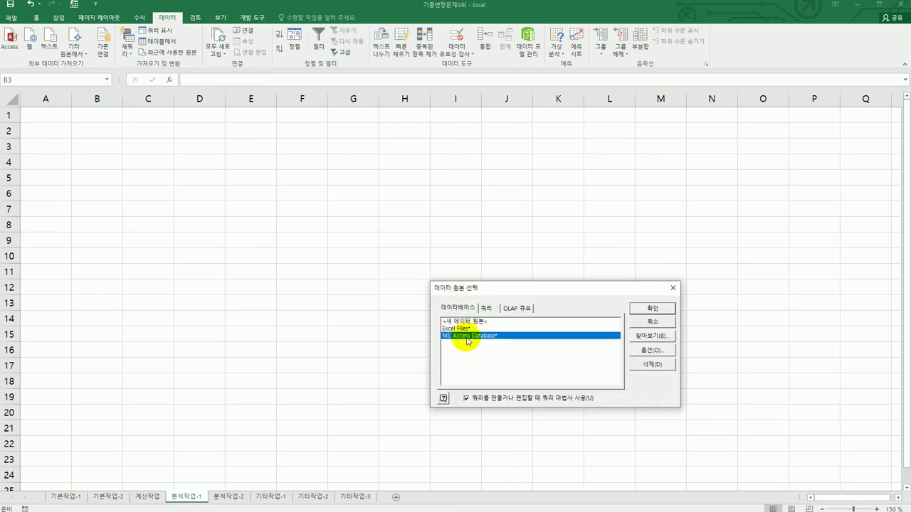
{"action": "left_click", "coordinate": [652, 308]}
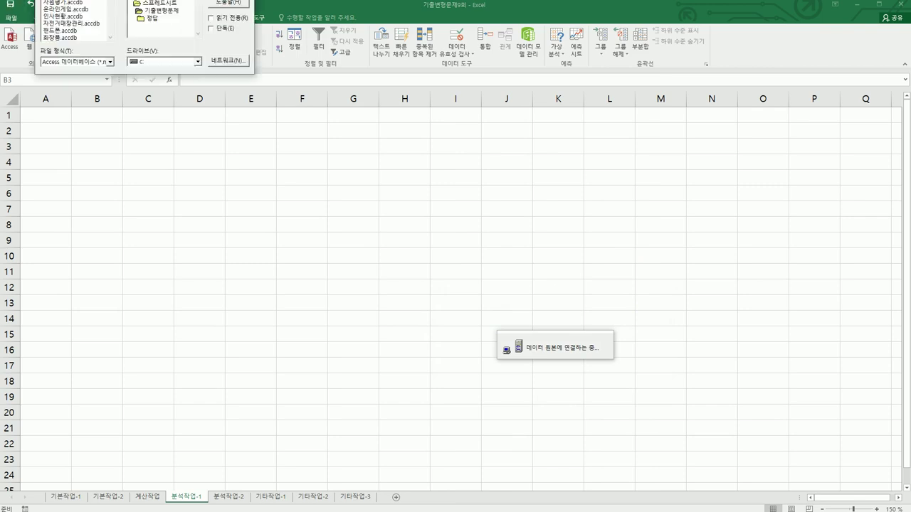
{"action": "left_click_drag", "start_coordinate": [356, 138], "coordinate": [366, 179]}
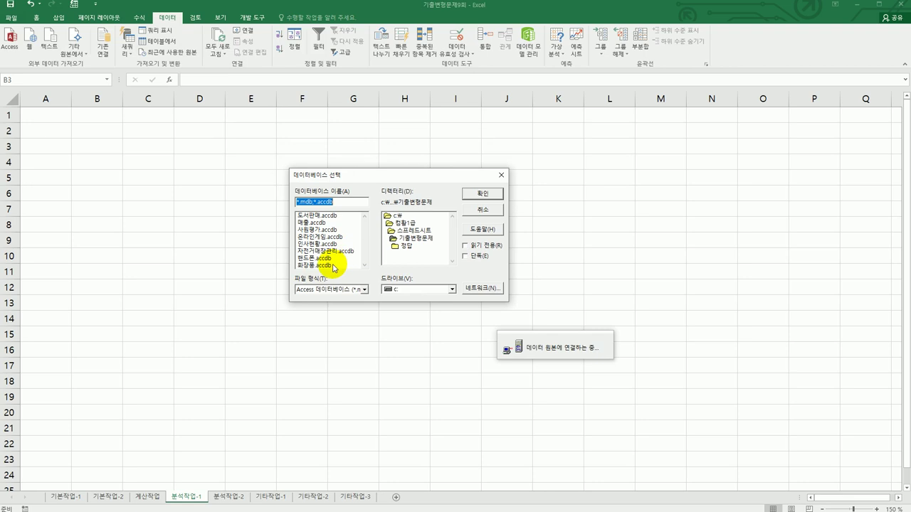
{"action": "left_click", "coordinate": [317, 215]}
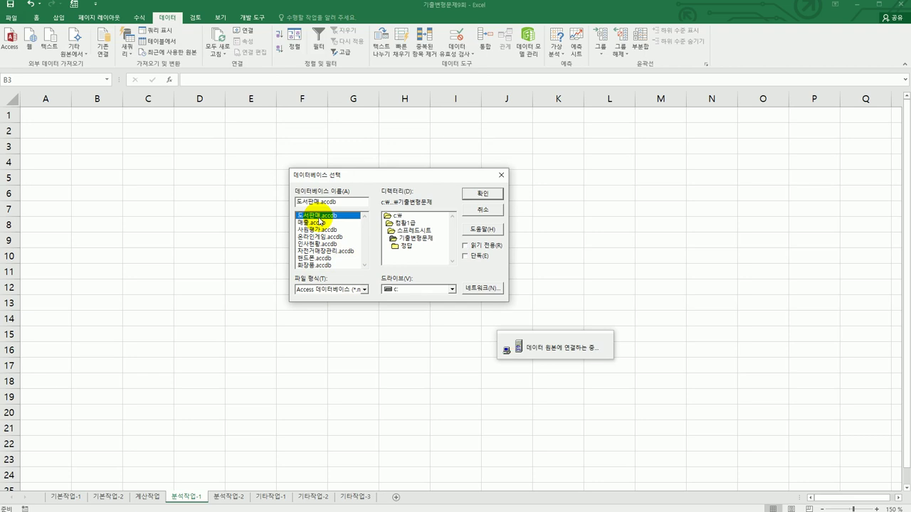
{"action": "left_click", "coordinate": [471, 193]}
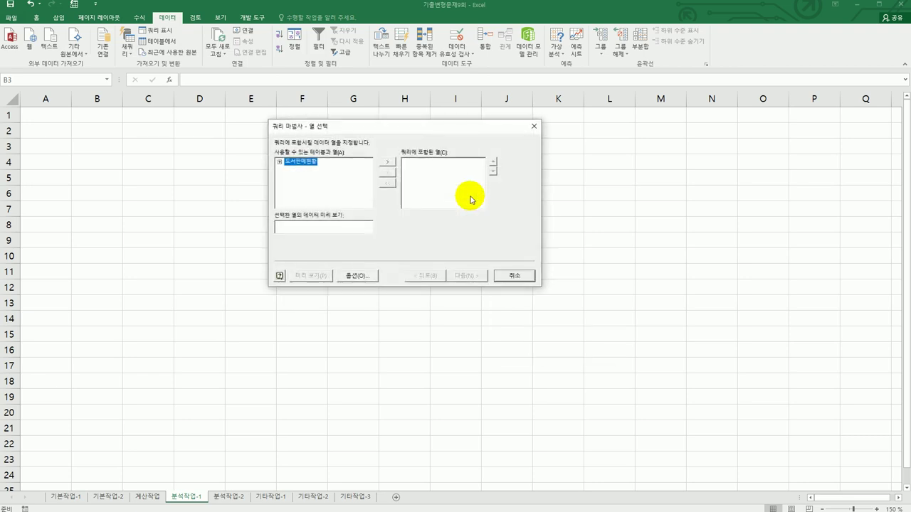
Add the 담당자 and 출판사 columns of the 도서판매현황 table to the query.
{"action": "double_click", "coordinate": [303, 163]}
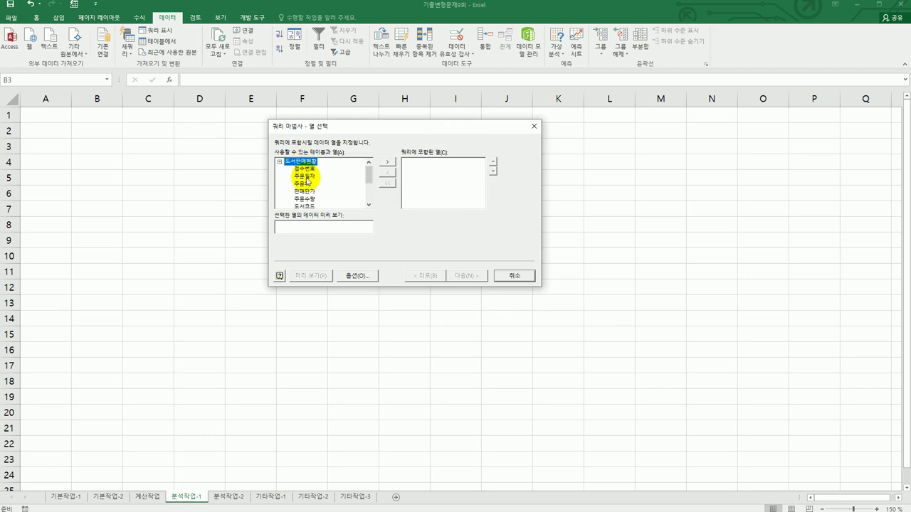
{"action": "scroll", "coordinate": [314, 197], "scroll_direction": "down", "scroll_amount": 2}
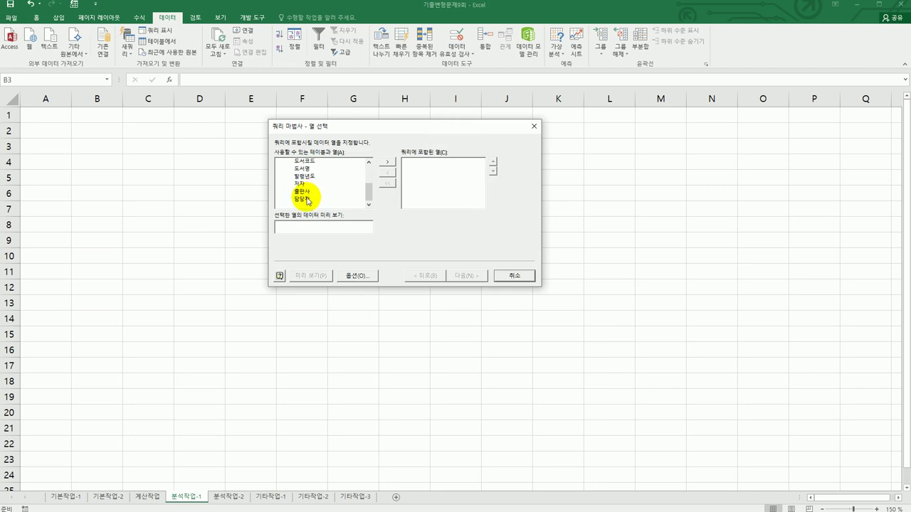
{"action": "double_click", "coordinate": [299, 199]}
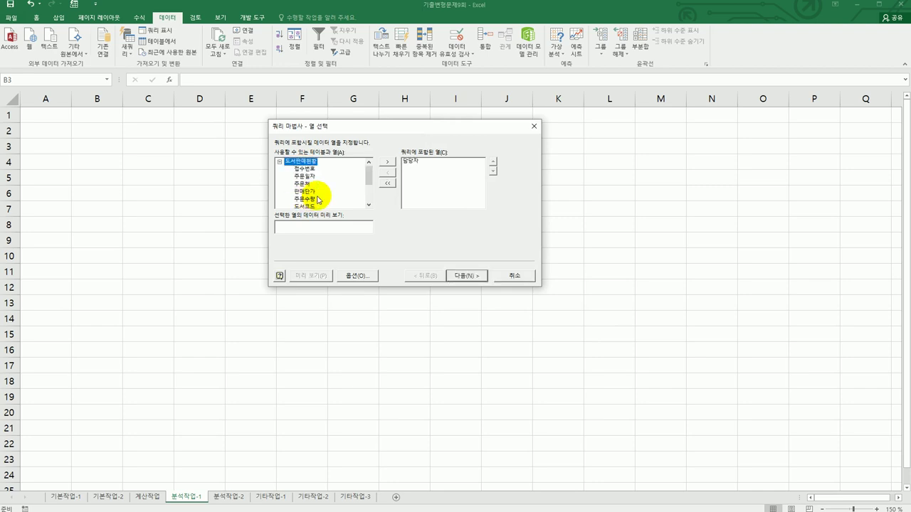
{"action": "scroll", "coordinate": [299, 200], "scroll_direction": "down", "scroll_amount": 2}
{"action": "left_click", "coordinate": [303, 199]}
{"action": "double_click", "coordinate": [304, 201]}
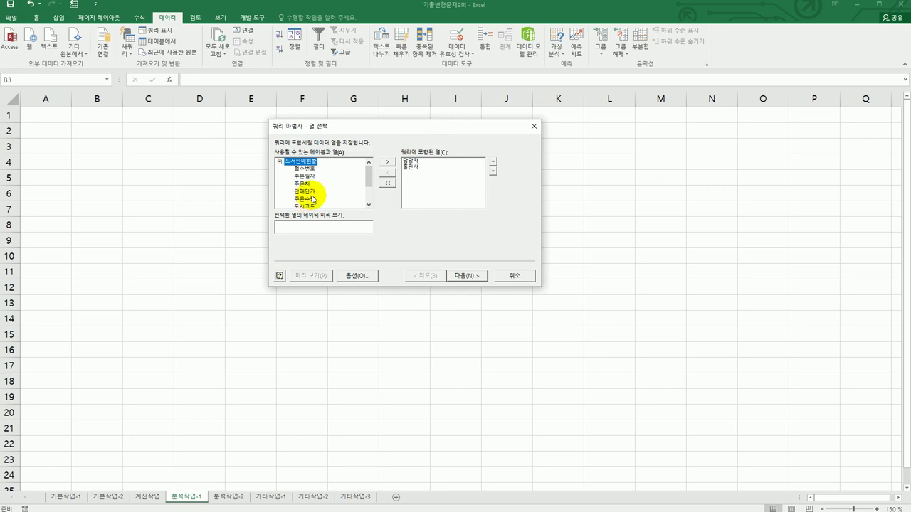
{"action": "double_click", "coordinate": [309, 192]}
{"action": "left_click", "coordinate": [415, 173]}
{"action": "left_click", "coordinate": [385, 174]}
Add the 주문수량 and 판매단가 columns to the query after 출판사.
{"action": "double_click", "coordinate": [313, 201]}
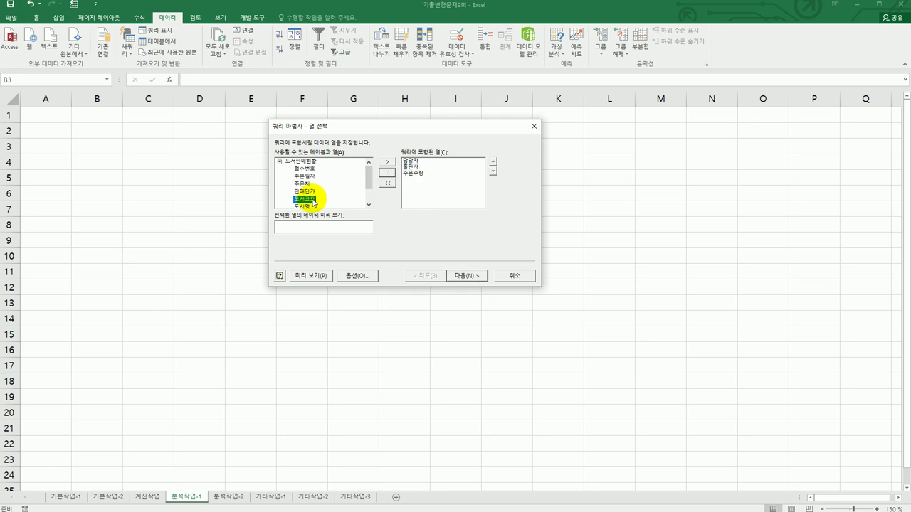
{"action": "double_click", "coordinate": [310, 192]}
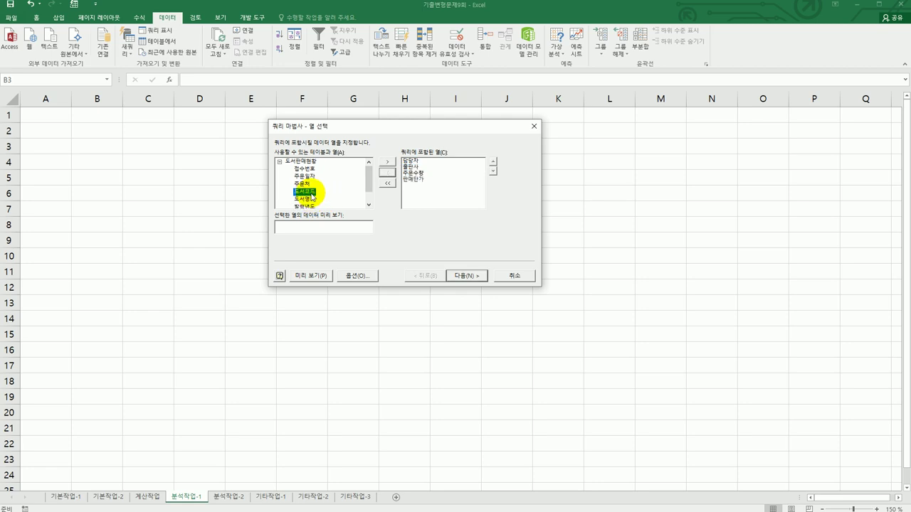
{"action": "scroll", "coordinate": [311, 196], "scroll_direction": "down", "scroll_amount": 1}
{"action": "scroll", "coordinate": [314, 189], "scroll_direction": "up", "scroll_amount": 1}
{"action": "scroll", "coordinate": [315, 186], "scroll_direction": "down", "scroll_amount": 1}
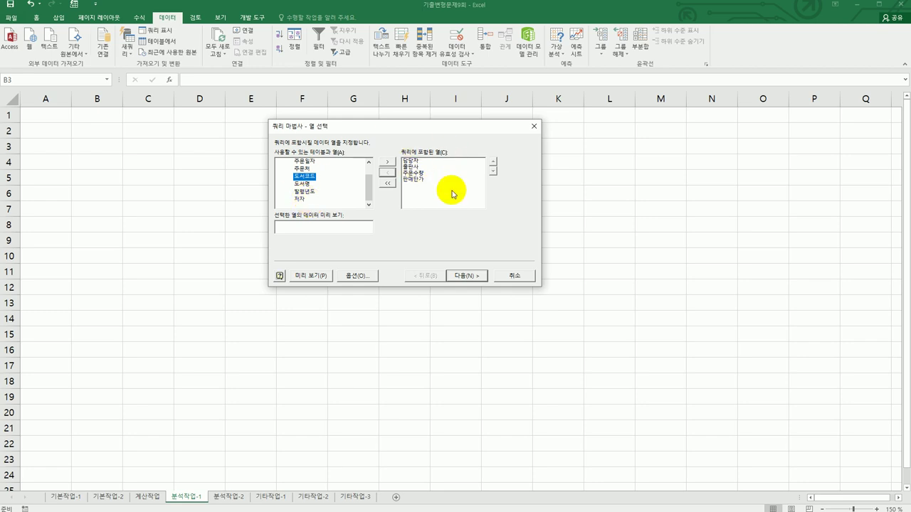
Finish the query without filter or sorting and return its data as a PivotTable report at cell B3 of the existing worksheet.
{"action": "left_click", "coordinate": [464, 276]}
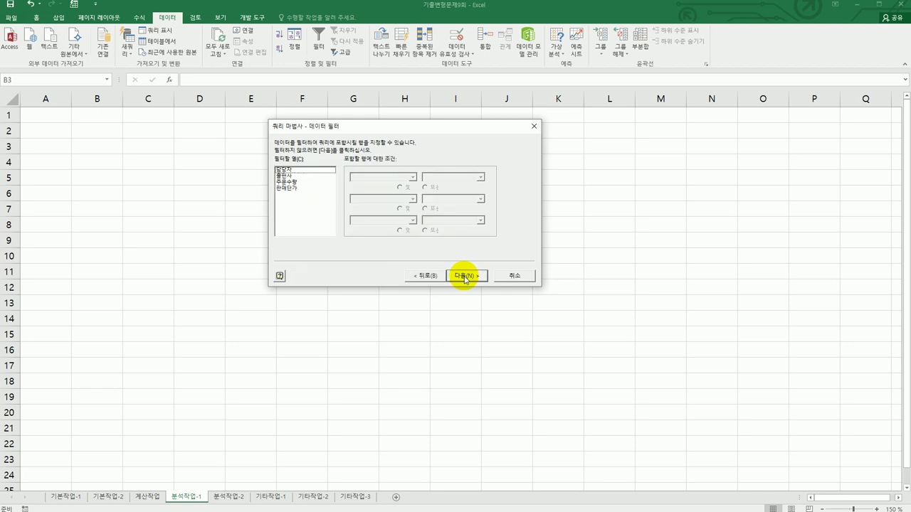
{"action": "left_click", "coordinate": [465, 276]}
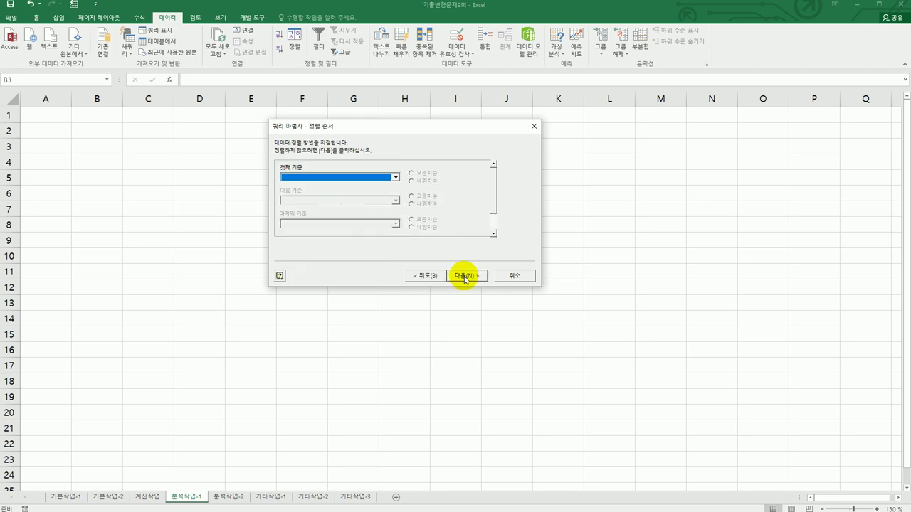
{"action": "left_click", "coordinate": [465, 276]}
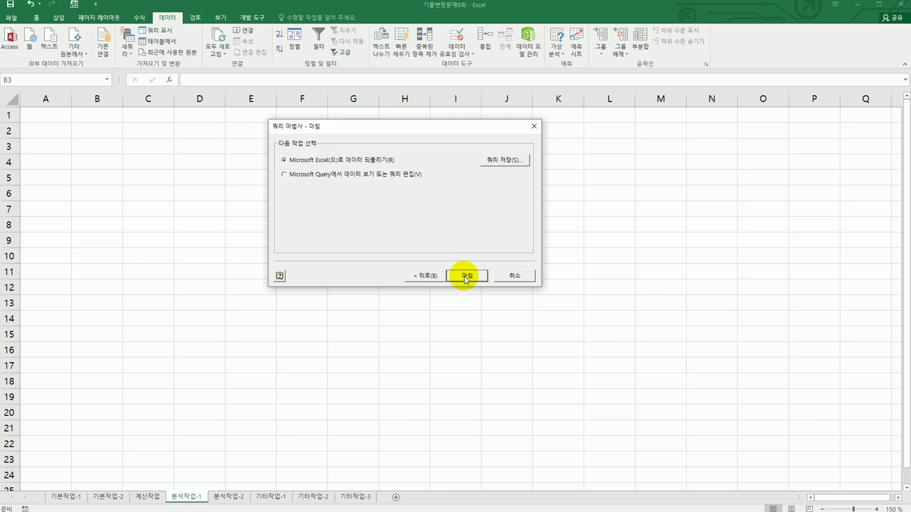
{"action": "left_click", "coordinate": [465, 276]}
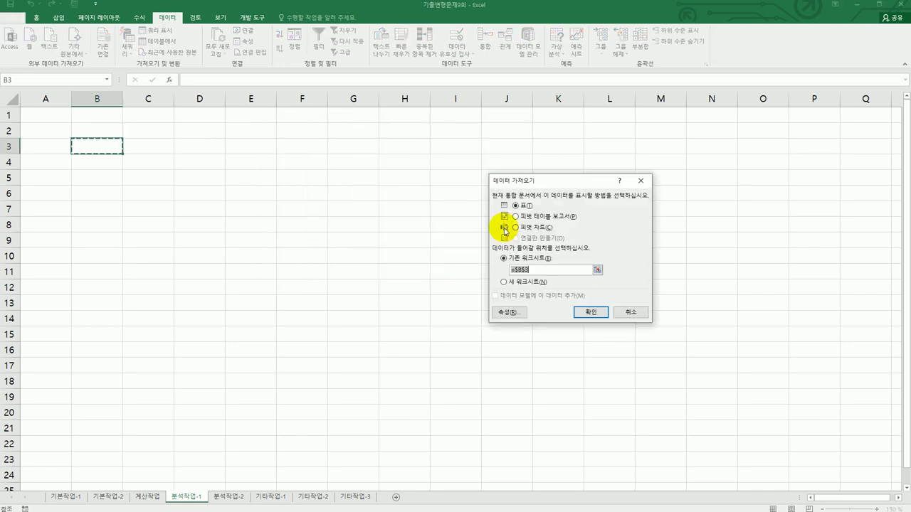
{"action": "left_click", "coordinate": [516, 218]}
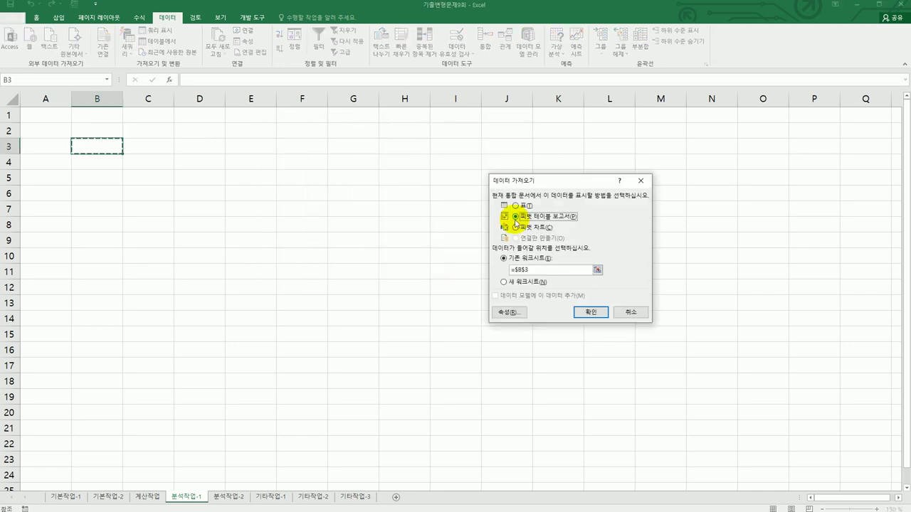
{"action": "left_click", "coordinate": [585, 311]}
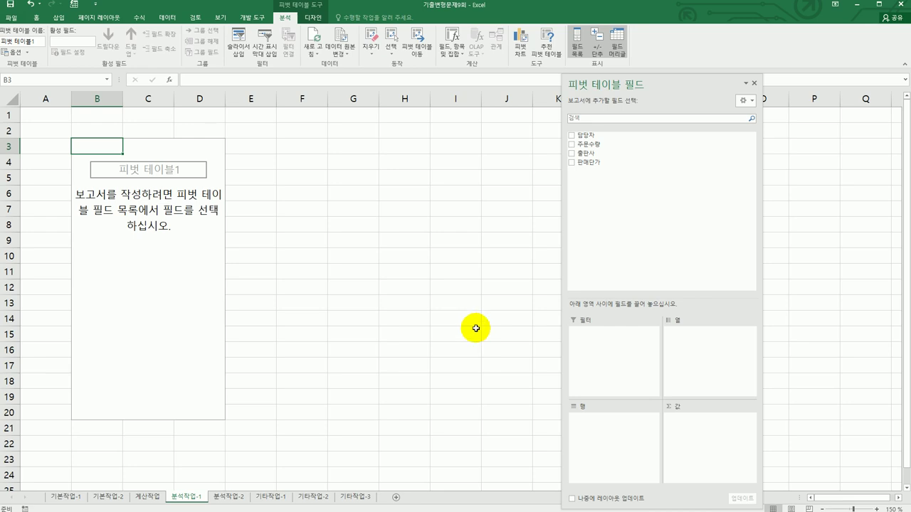
Lay out the pivot table with 담당자 as filter, 출판사 as rows, and 주문수량 and 판매단가 as values.
{"action": "left_click_drag", "start_coordinate": [588, 135], "coordinate": [620, 358]}
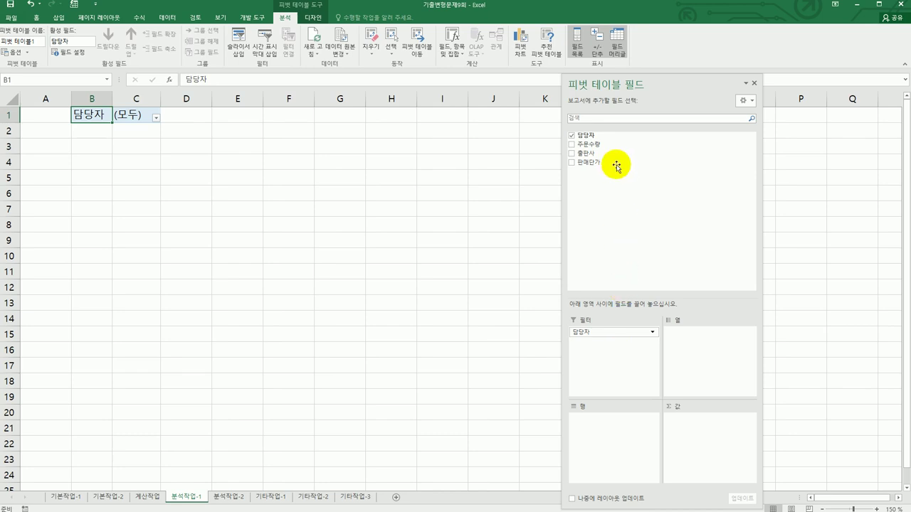
{"action": "left_click_drag", "start_coordinate": [610, 153], "coordinate": [612, 449]}
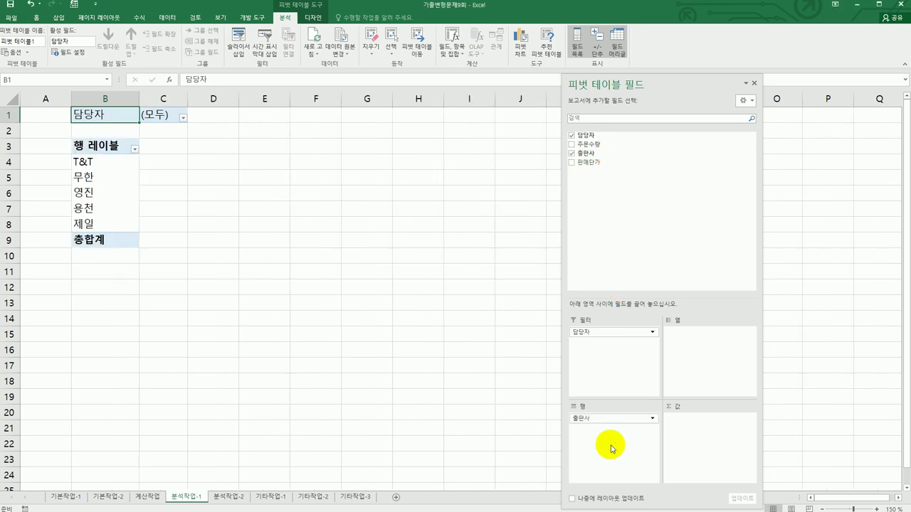
{"action": "left_click_drag", "start_coordinate": [620, 146], "coordinate": [694, 421]}
{"action": "left_click_drag", "start_coordinate": [610, 163], "coordinate": [684, 450]}
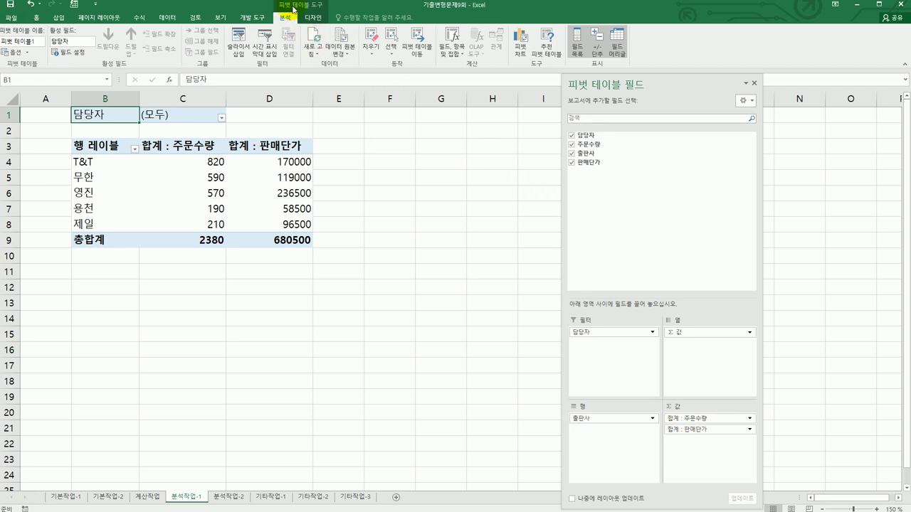
Start a new calculated field for the pivot table and name it 총금액.
{"action": "left_click", "coordinate": [465, 54]}
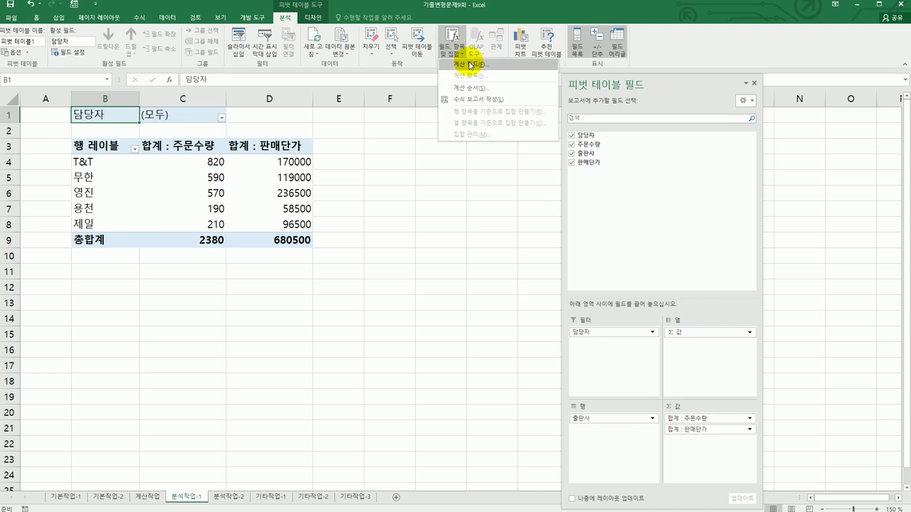
{"action": "left_click", "coordinate": [467, 64]}
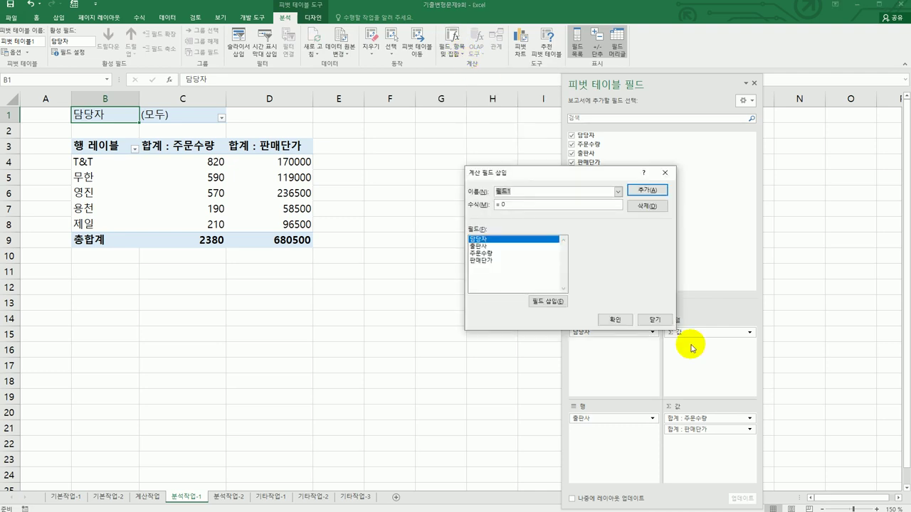
{"action": "type", "text": "chd"}
{"action": "key", "text": "BackSpace"}
{"action": "key", "text": "BackSpace"}
{"action": "key", "text": "Hangul"}
{"action": "type", "text": "ㅊㅎㅇㄱ"}
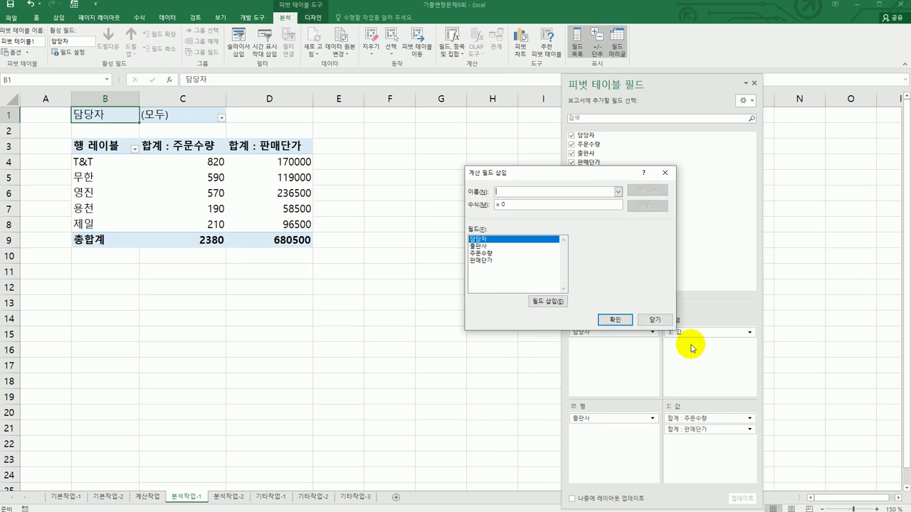
{"action": "key", "text": "BackSpace"}
{"action": "type", "text": "ㅊㅎㅇ"}
{"action": "key", "text": "BackSpace"}
{"action": "key", "text": "BackSpace"}
{"action": "type", "text": "ㅊㅗㅇㄱㅡㅁㅇㅐㄱ"}
{"action": "key", "text": "Tab"}
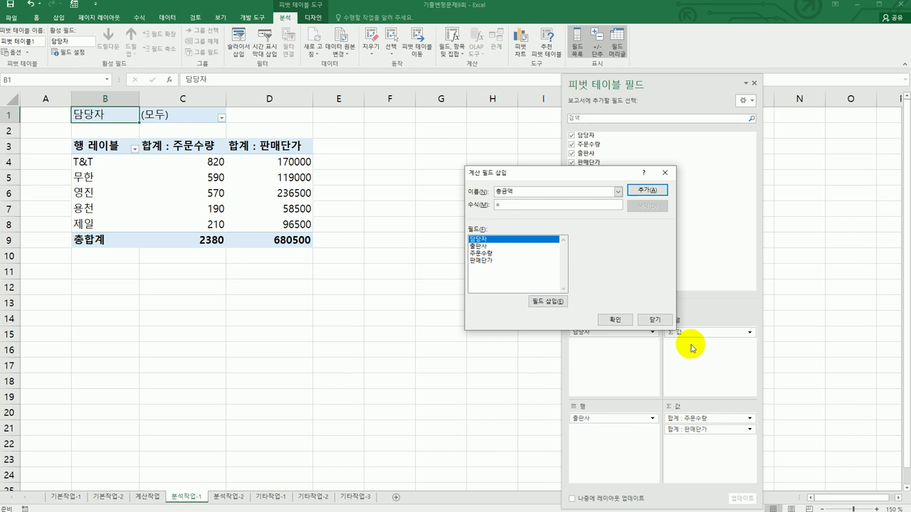
Set the 총금액 formula to 주문수량*판매단가 and add the calculated field to the pivot table.
{"action": "left_click", "coordinate": [519, 254]}
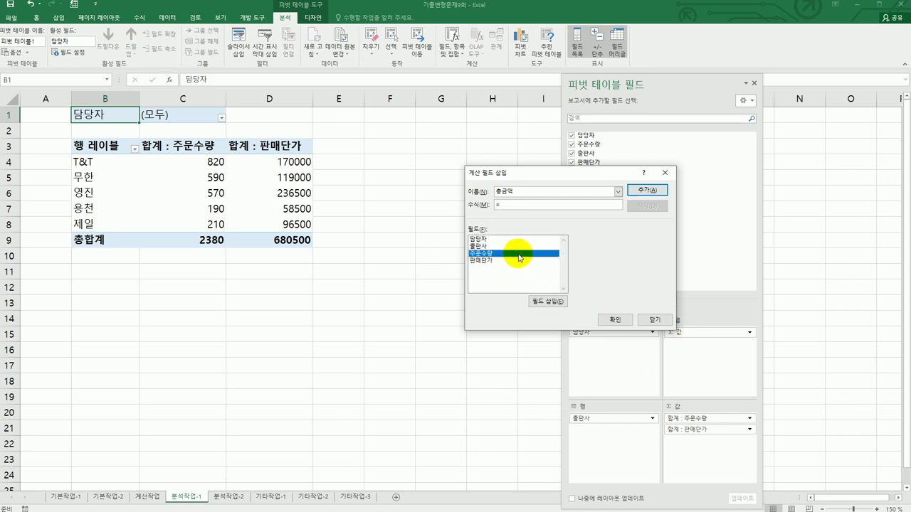
{"action": "double_click", "coordinate": [519, 254]}
{"action": "type", "text": "*"}
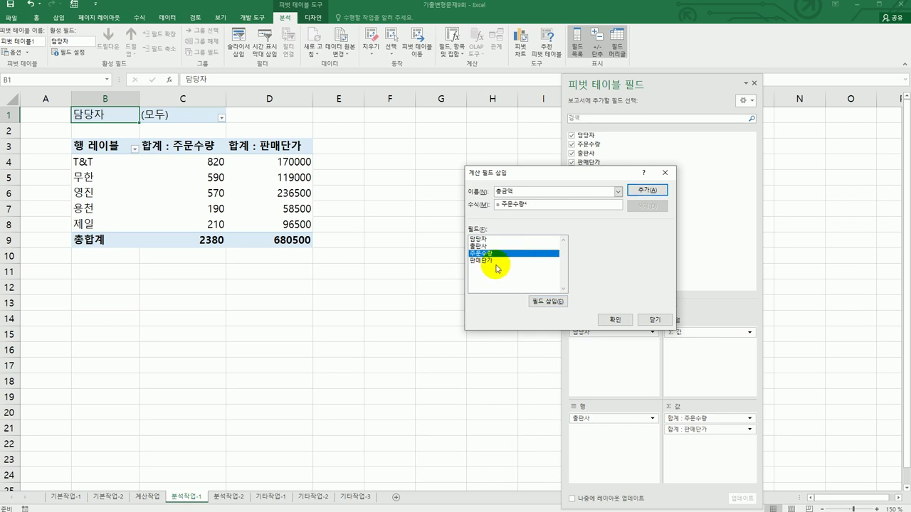
{"action": "left_click", "coordinate": [498, 261]}
{"action": "double_click", "coordinate": [498, 262]}
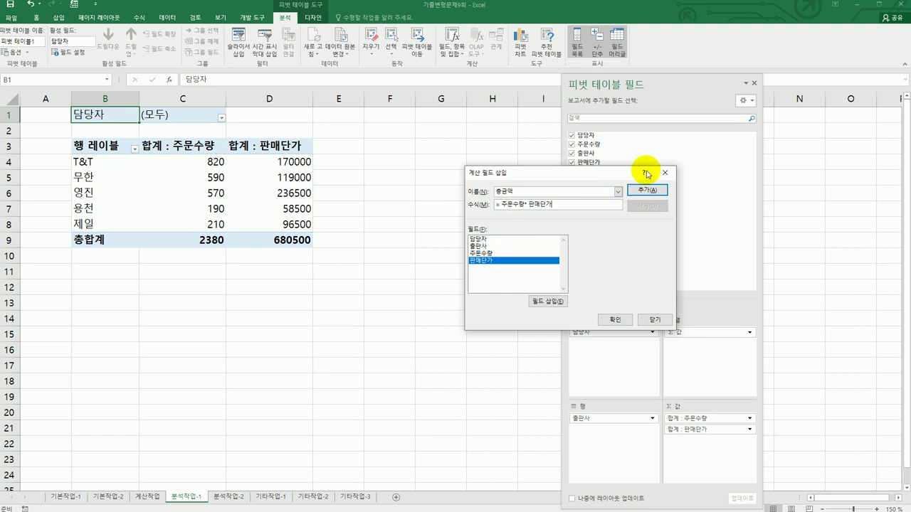
{"action": "left_click", "coordinate": [650, 192]}
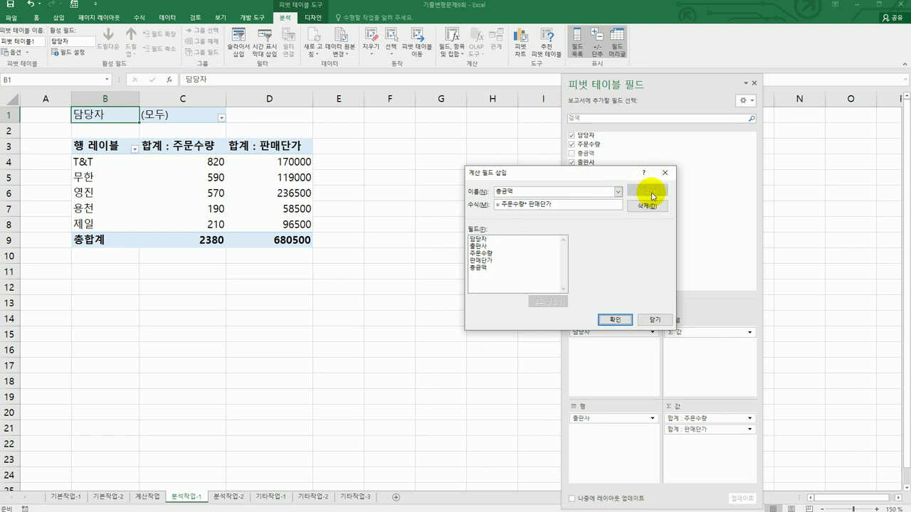
{"action": "left_click", "coordinate": [625, 320]}
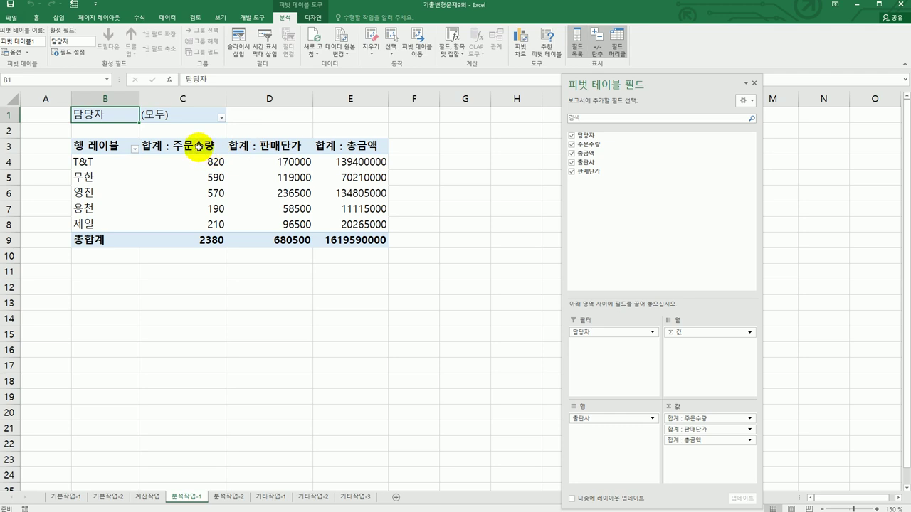
Format the 주문수량 value field as a number with the thousands separator.
{"action": "left_click", "coordinate": [198, 147]}
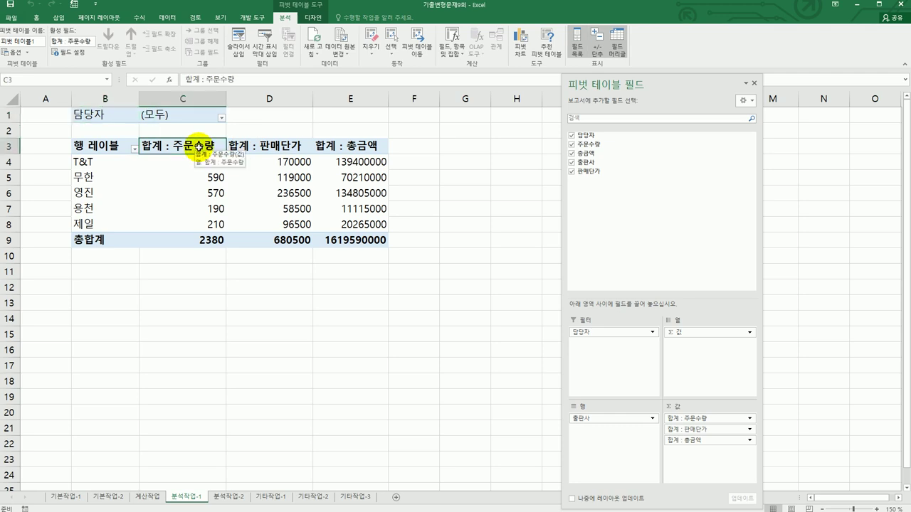
{"action": "double_click", "coordinate": [199, 147]}
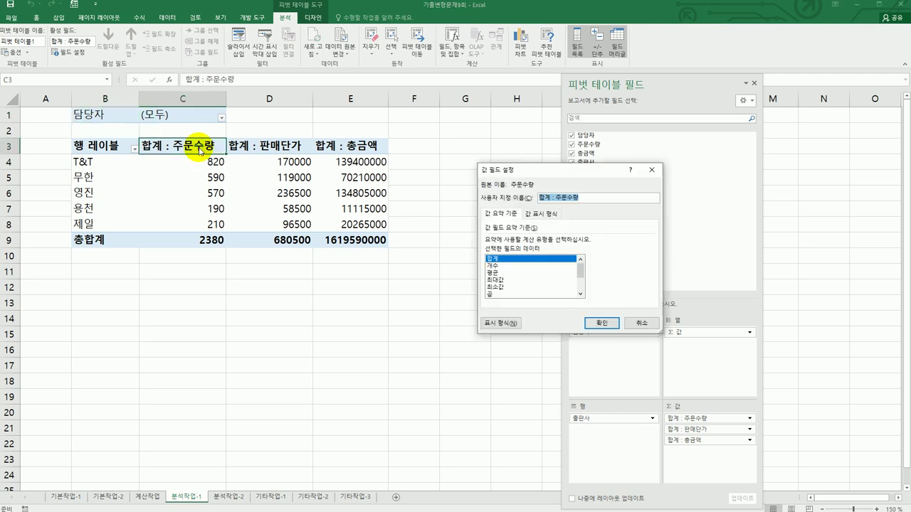
{"action": "left_click", "coordinate": [498, 324]}
{"action": "left_click", "coordinate": [471, 185]}
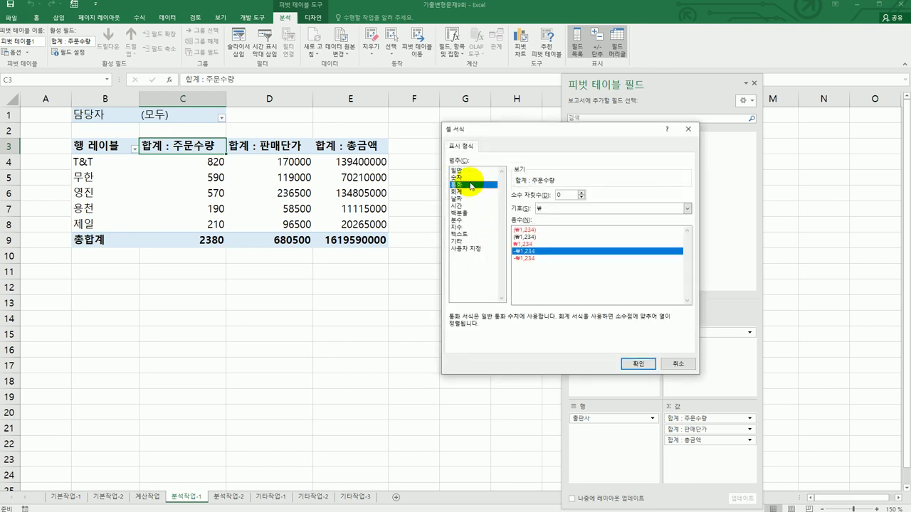
{"action": "left_click", "coordinate": [471, 177]}
{"action": "left_click", "coordinate": [515, 209]}
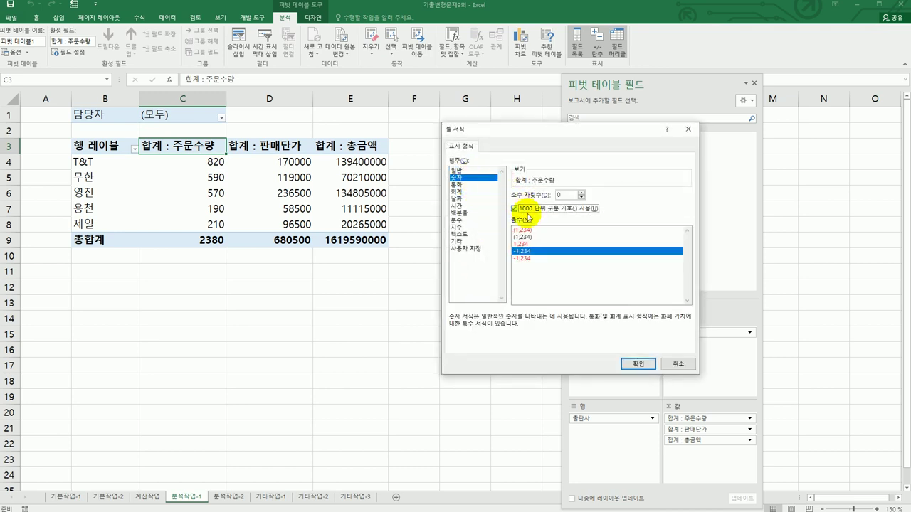
{"action": "left_click", "coordinate": [637, 363]}
{"action": "key", "text": "Return"}
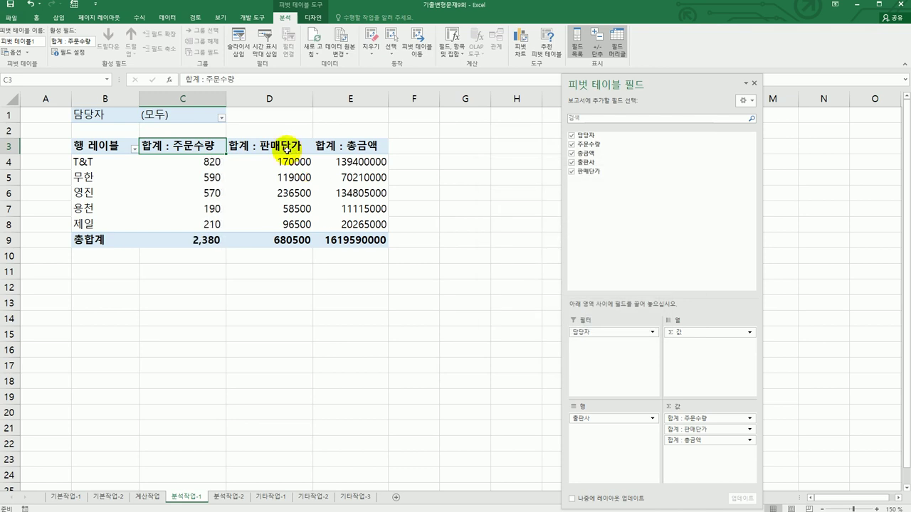
Format the 판매단가 value field as a number with the thousands separator.
{"action": "left_click", "coordinate": [289, 147]}
{"action": "double_click", "coordinate": [289, 148]}
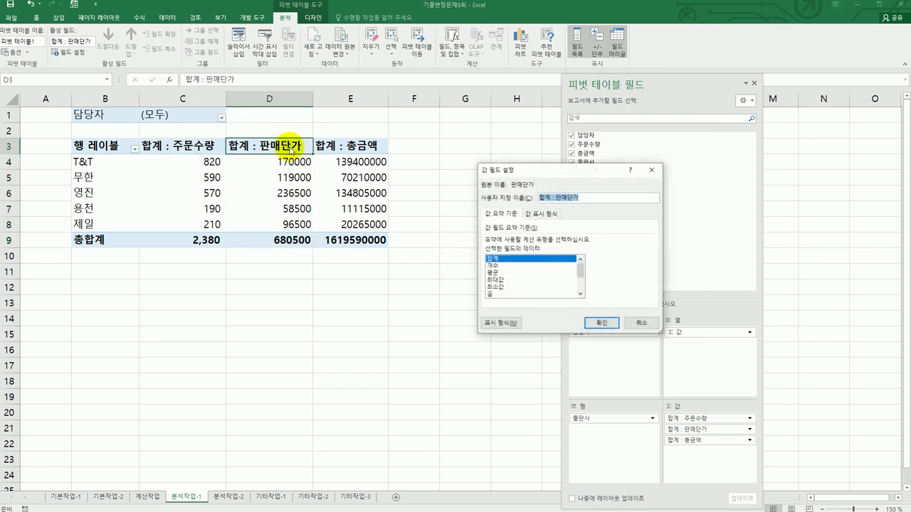
{"action": "left_click", "coordinate": [489, 324]}
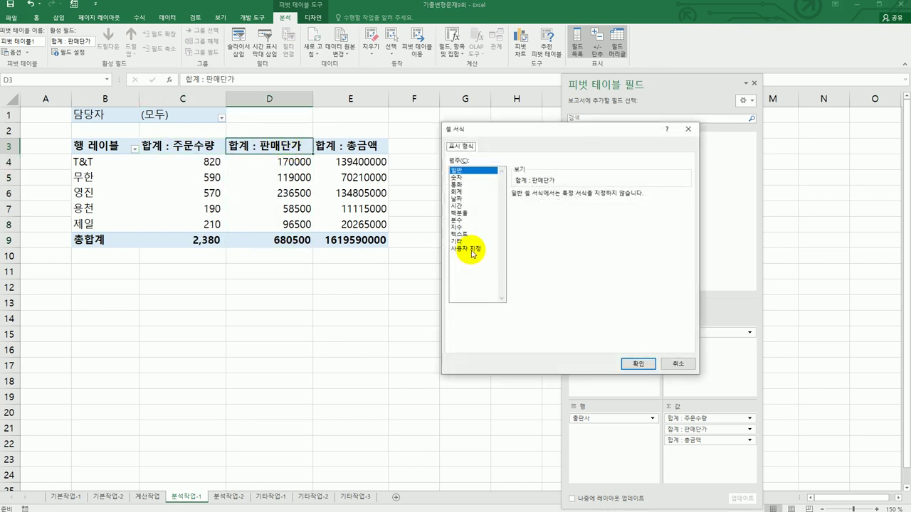
{"action": "left_click", "coordinate": [459, 177]}
{"action": "left_click", "coordinate": [557, 210]}
{"action": "left_click", "coordinate": [637, 364]}
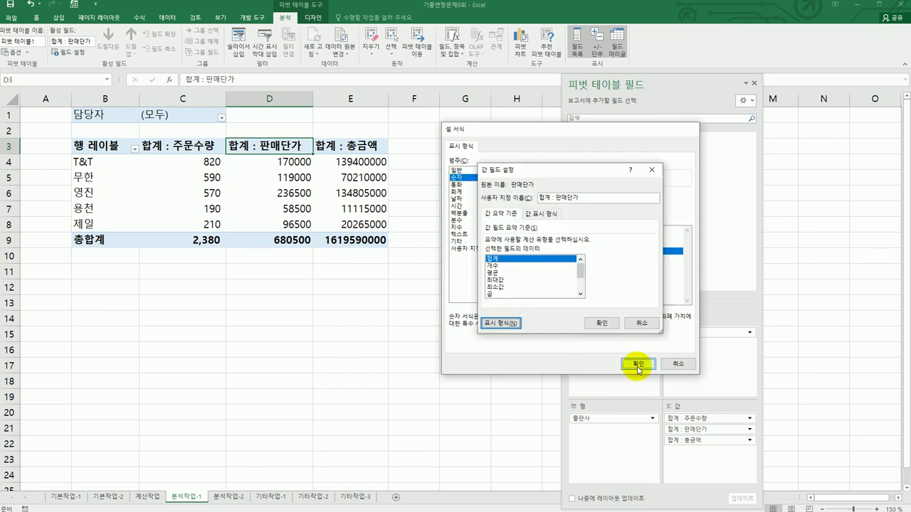
{"action": "left_click", "coordinate": [595, 323]}
Format the 총금액 value field as a number with the thousands separator.
{"action": "double_click", "coordinate": [362, 148]}
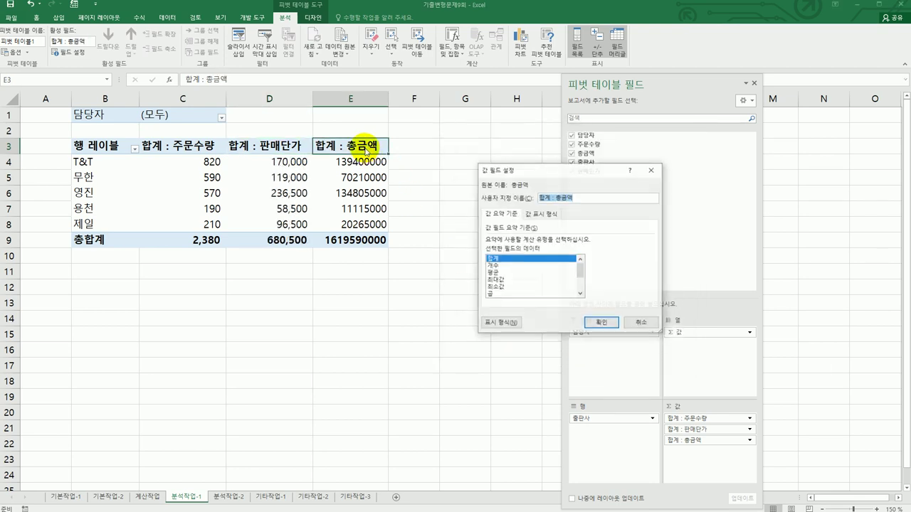
{"action": "left_click", "coordinate": [496, 324]}
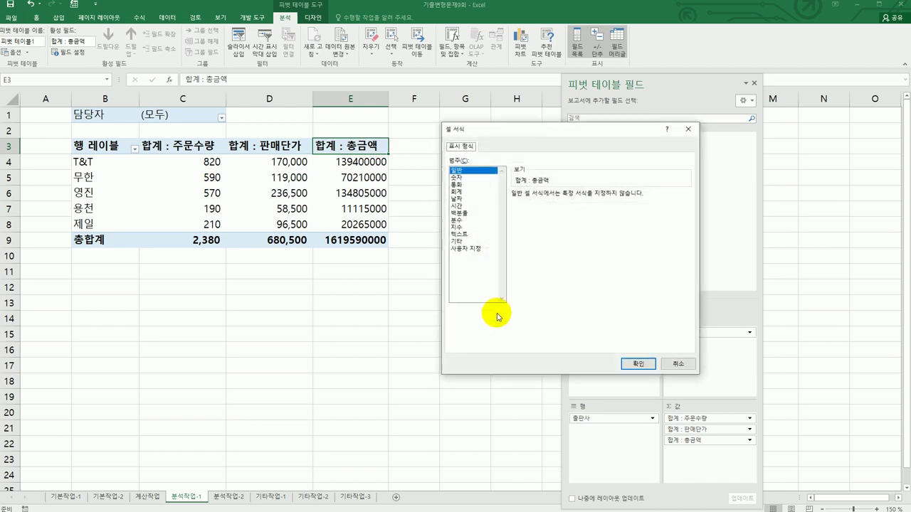
{"action": "left_click", "coordinate": [469, 178]}
{"action": "left_click", "coordinate": [534, 209]}
{"action": "left_click", "coordinate": [639, 365]}
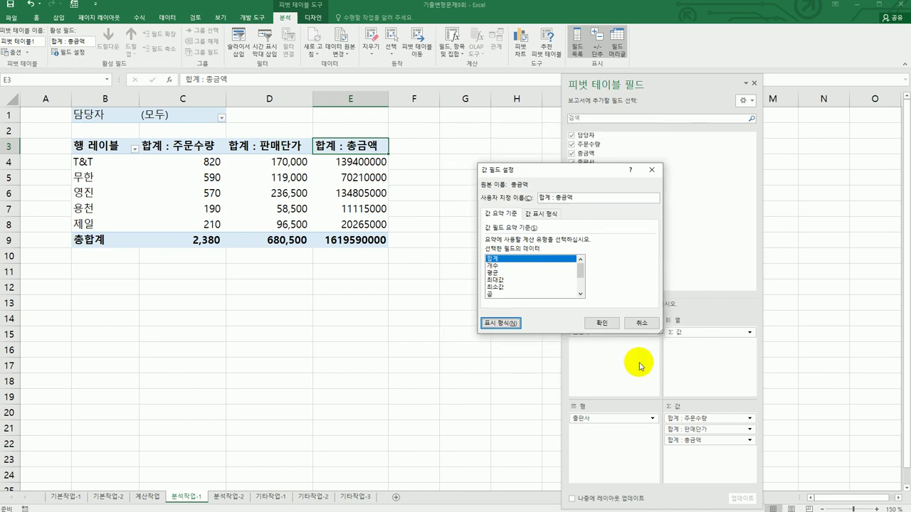
{"action": "left_click", "coordinate": [598, 328]}
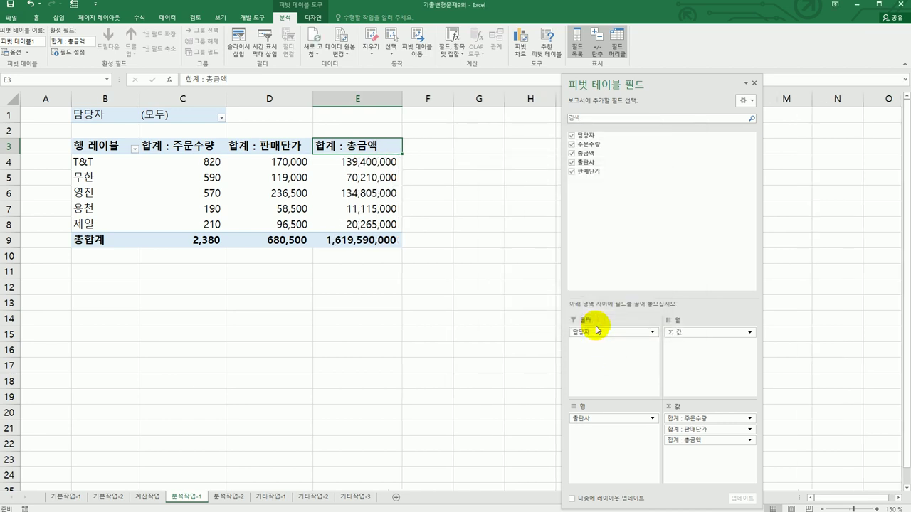
Change the pivot table's report layout so the row header uses the field name 출판사 instead of the generic row label.
{"action": "left_click", "coordinate": [314, 17]}
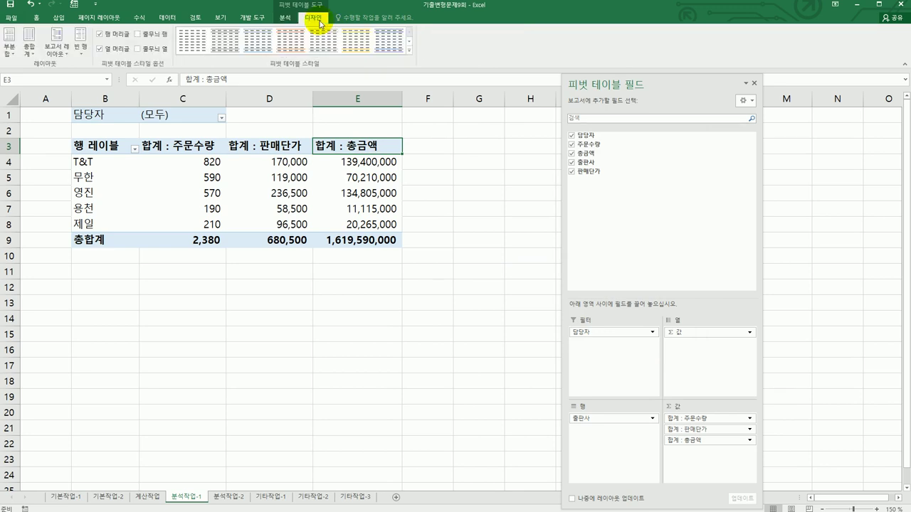
{"action": "left_click", "coordinate": [57, 56]}
{"action": "left_click", "coordinate": [66, 117]}
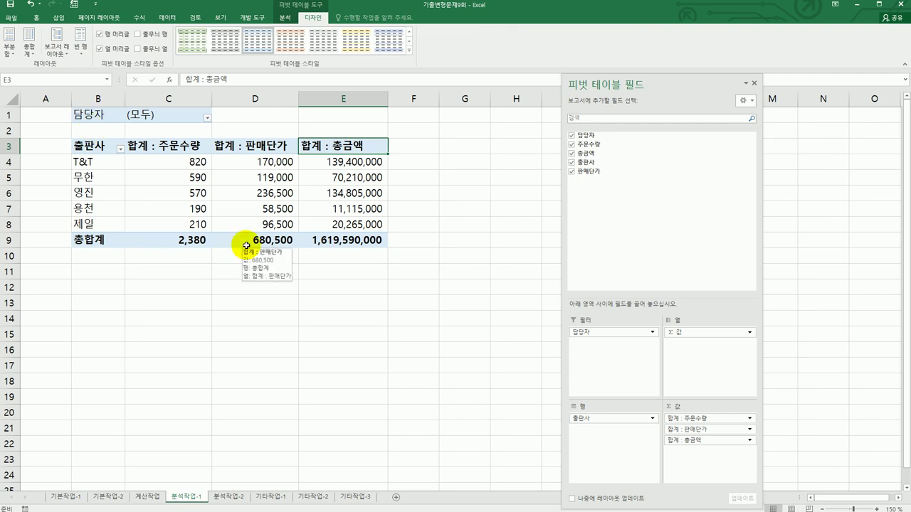
Apply the light pivot style with black gridlines and turn on banded rows.
{"action": "left_click", "coordinate": [409, 54]}
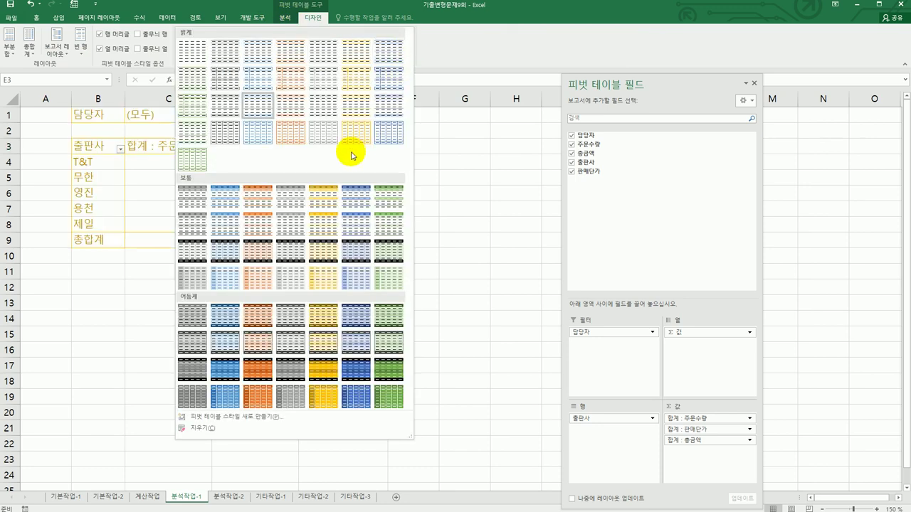
{"action": "left_click", "coordinate": [231, 134]}
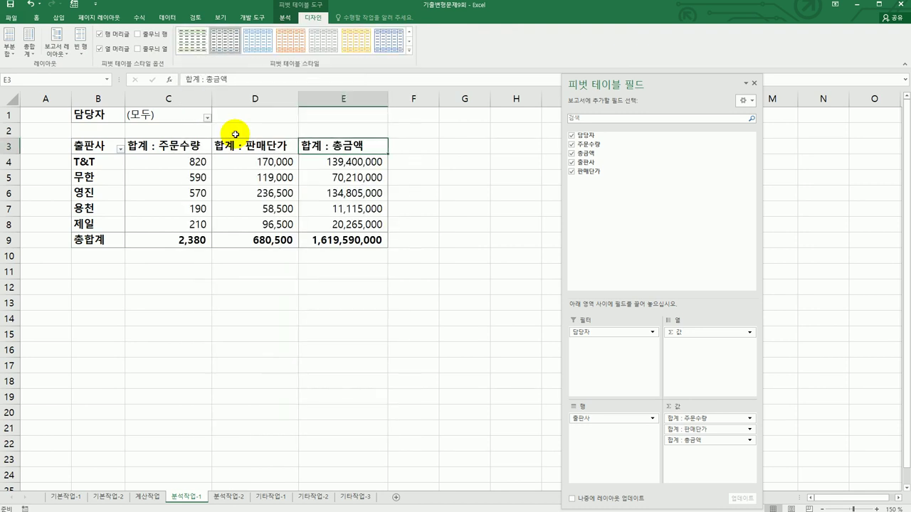
{"action": "left_click", "coordinate": [137, 34]}
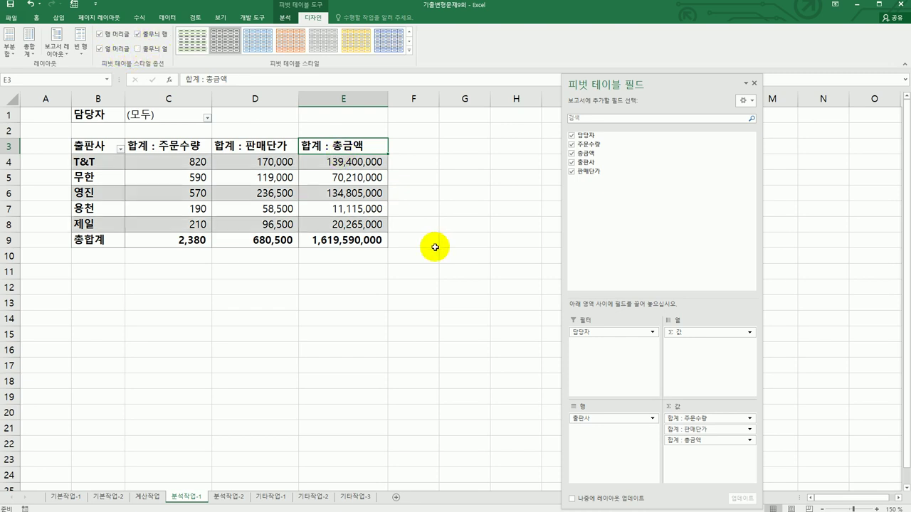
{"action": "left_click", "coordinate": [458, 302]}
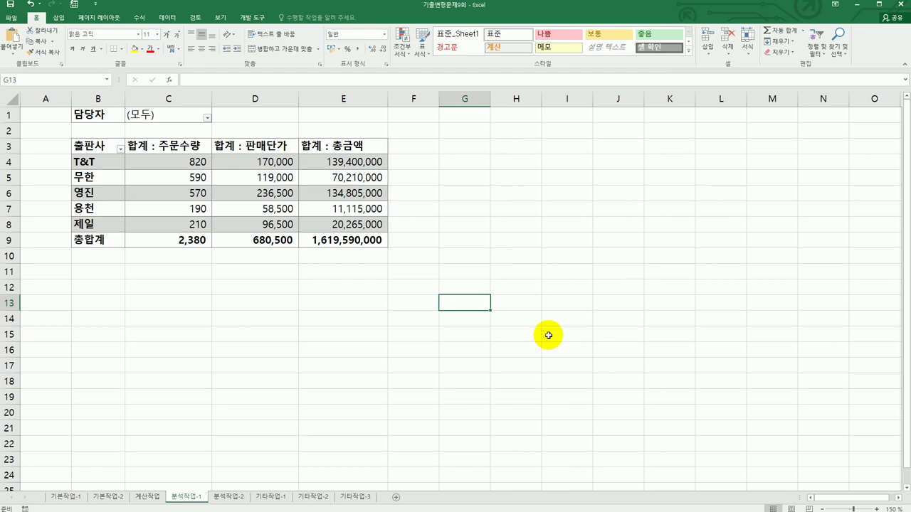
On sheet 분석작업-2, start Text to Columns for B3:B18 and choose delimited as the original data type.
{"action": "left_click", "coordinate": [228, 497]}
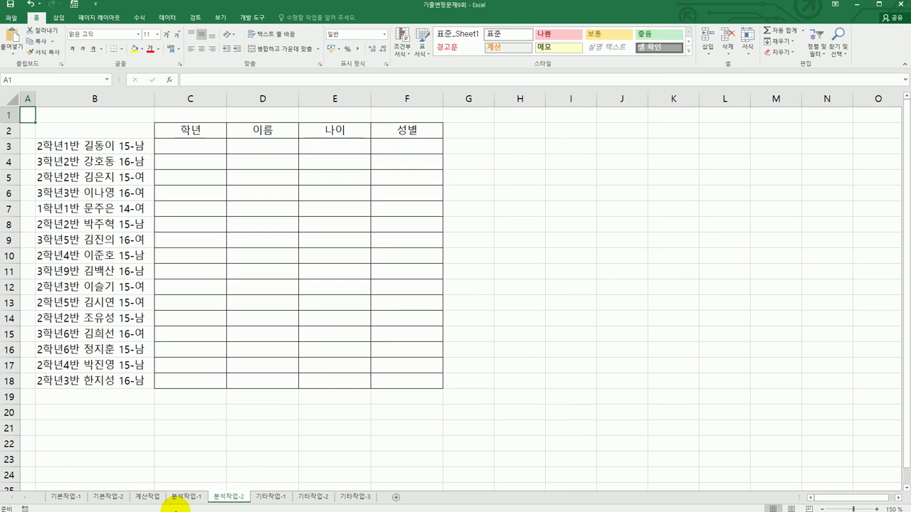
{"action": "left_click", "coordinate": [92, 147]}
{"action": "left_click_drag", "start_coordinate": [92, 147], "coordinate": [89, 377]}
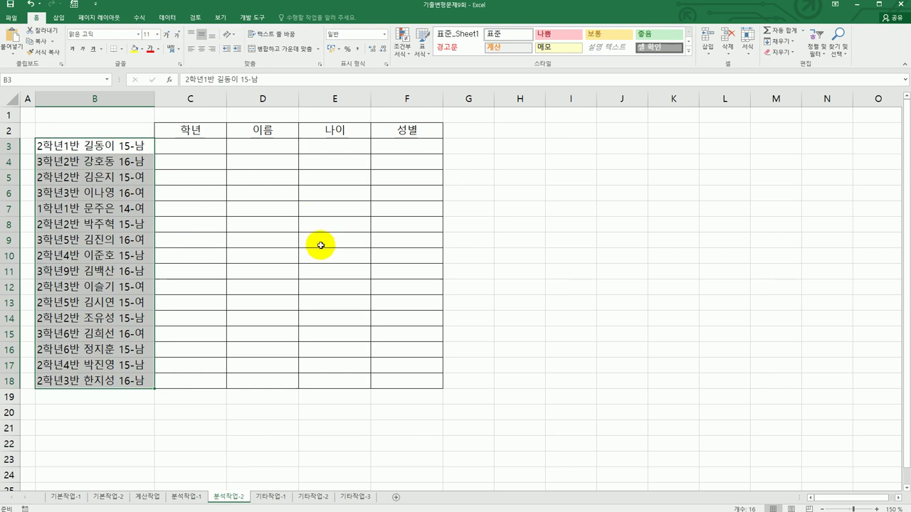
{"action": "left_click", "coordinate": [178, 17]}
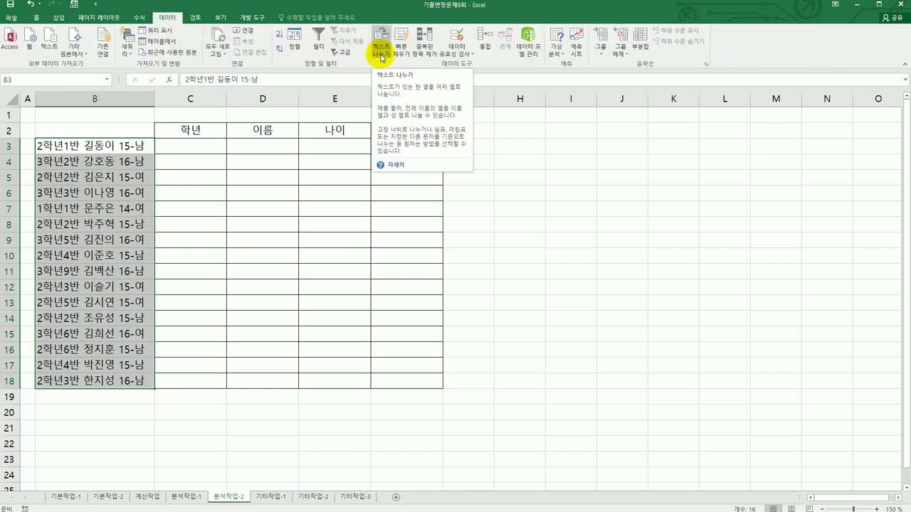
{"action": "left_click", "coordinate": [382, 51]}
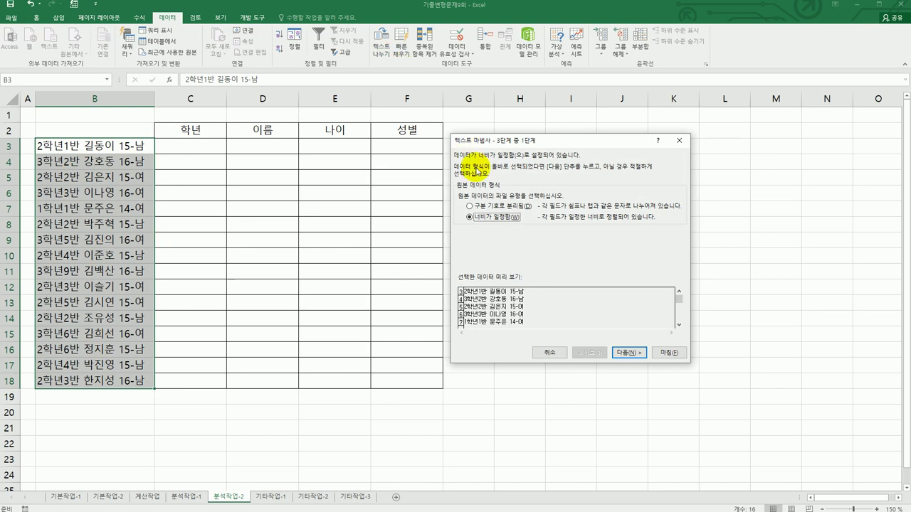
{"action": "left_click", "coordinate": [494, 208]}
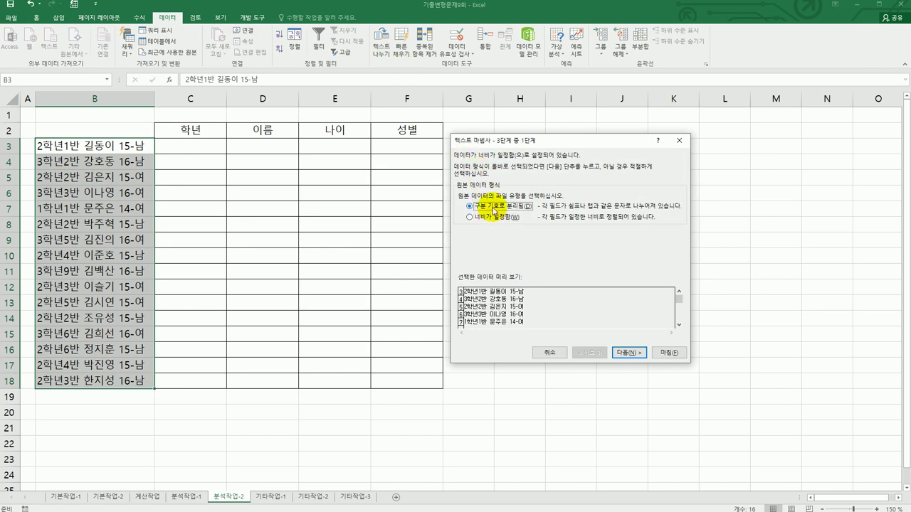
{"action": "left_click", "coordinate": [621, 356]}
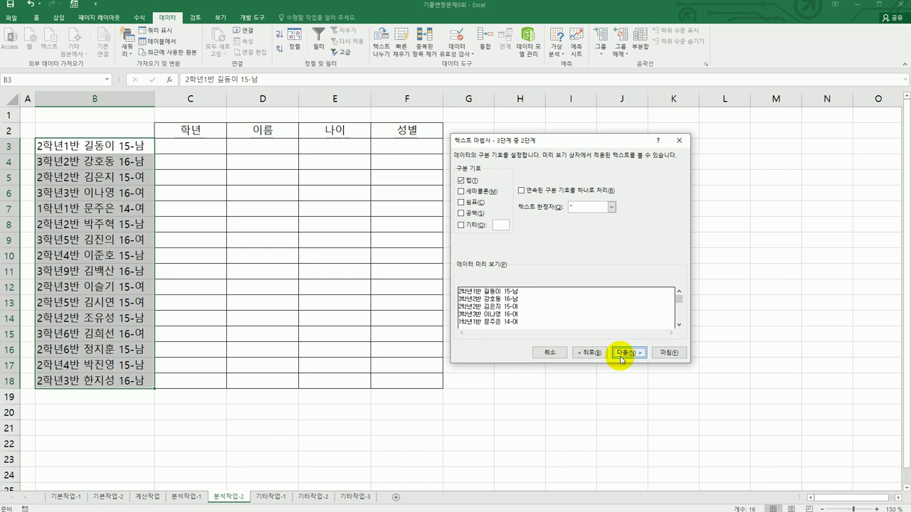
Set the delimiters to space and the custom character "-", with tab turned off, and continue to the column format stage.
{"action": "left_click", "coordinate": [475, 214]}
{"action": "left_click", "coordinate": [461, 180]}
{"action": "left_click", "coordinate": [475, 226]}
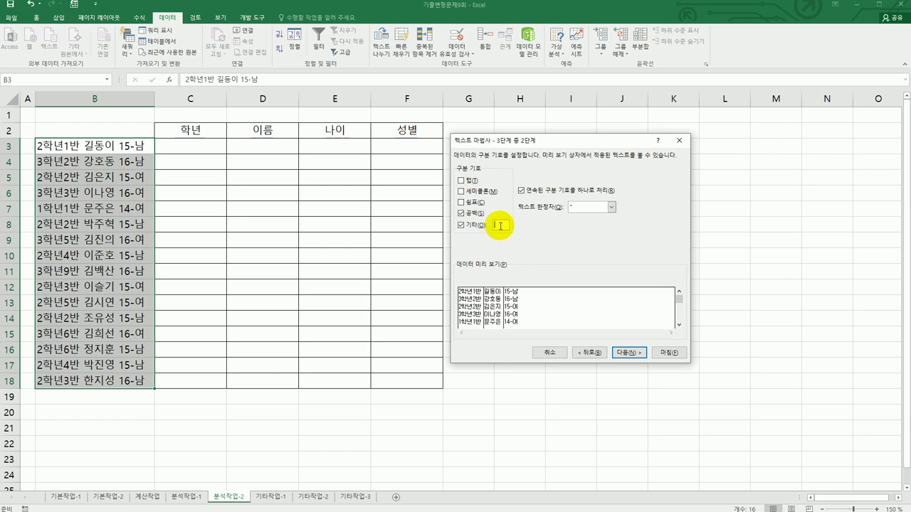
{"action": "type", "text": "-"}
{"action": "left_click", "coordinate": [629, 353]}
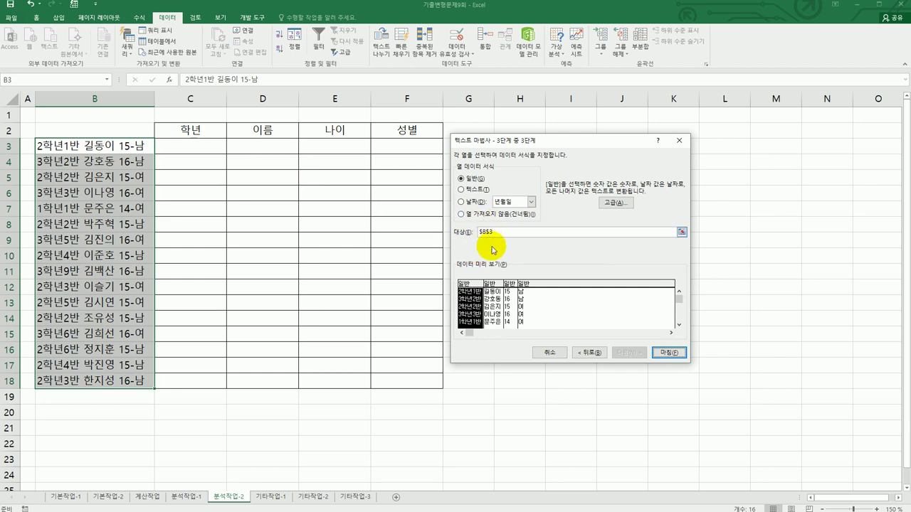
Set the split's destination to cell C3 and finish the conversion, agreeing to replace the existing data.
{"action": "left_click", "coordinate": [682, 232]}
{"action": "left_click", "coordinate": [192, 146]}
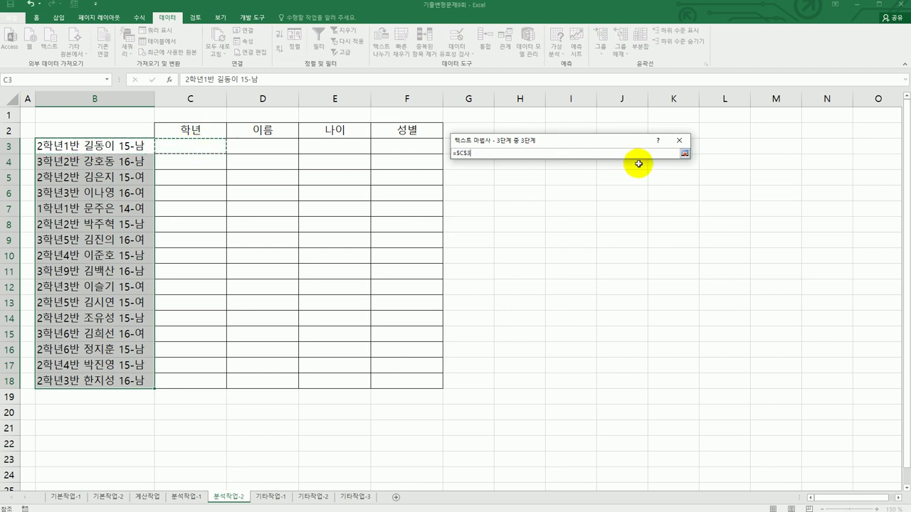
{"action": "left_click", "coordinate": [685, 153]}
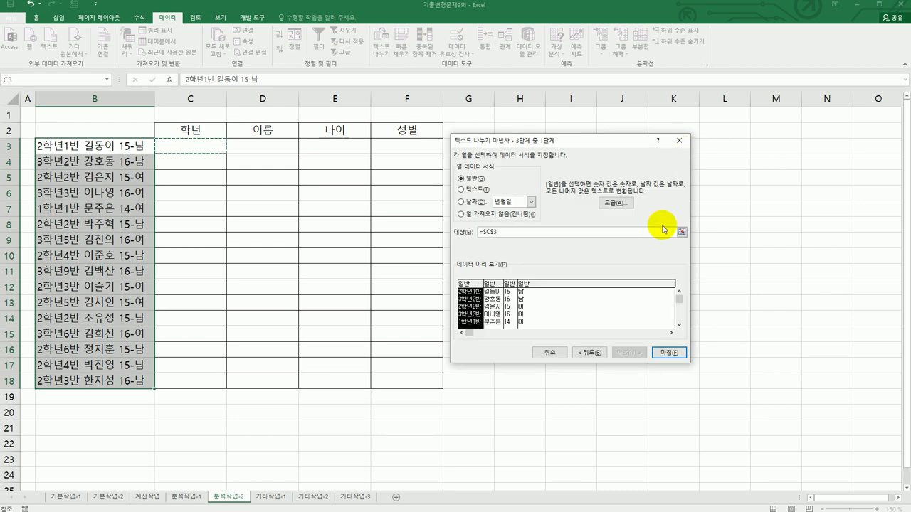
{"action": "left_click", "coordinate": [670, 353]}
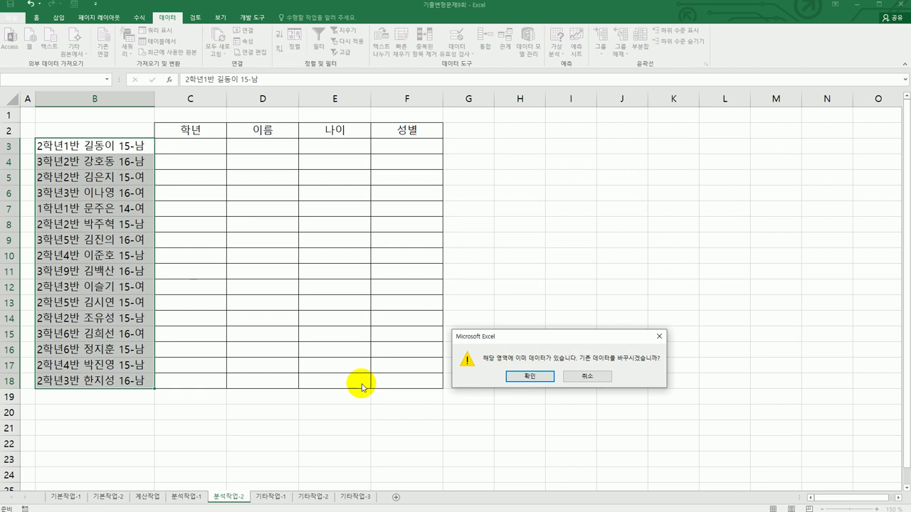
{"action": "left_click", "coordinate": [528, 377]}
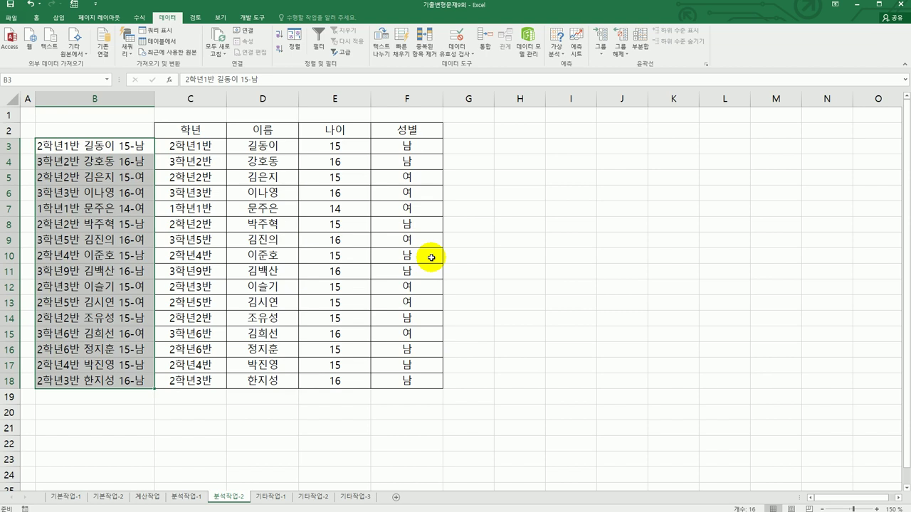
Delete the original source column B from sheet 분석작업-2.
{"action": "left_click", "coordinate": [109, 100]}
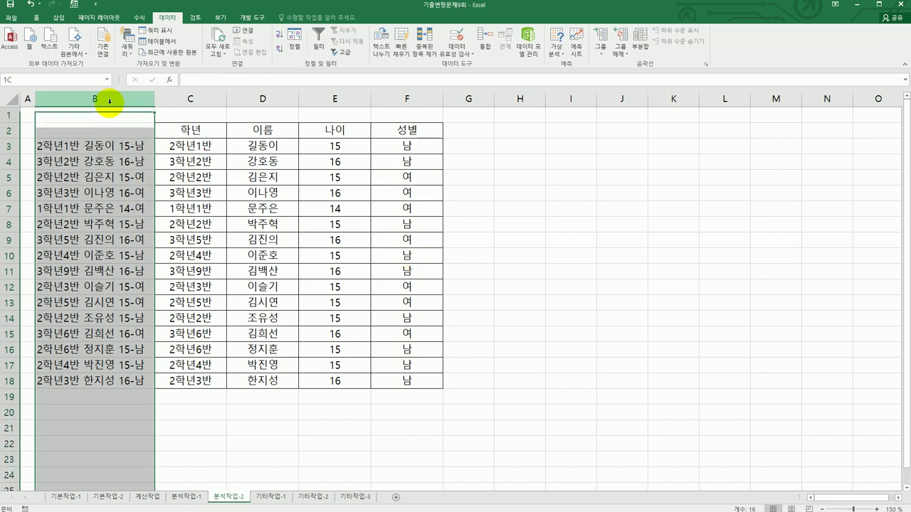
{"action": "right_click", "coordinate": [110, 101]}
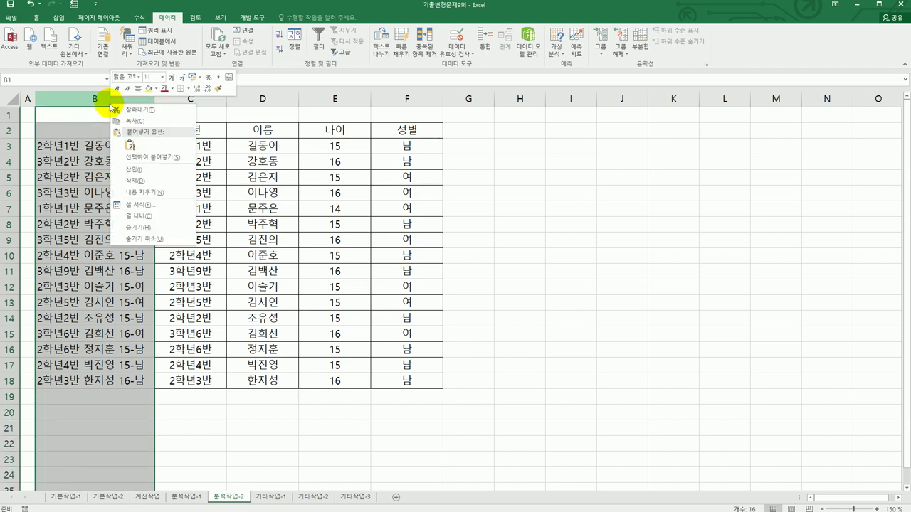
{"action": "left_click", "coordinate": [164, 178]}
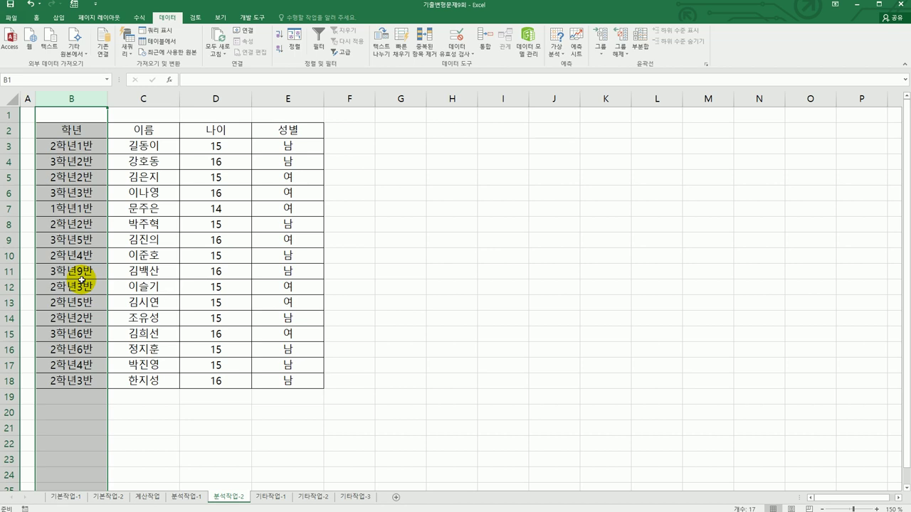
Start Text to Columns for the names in C3:C18, choose fixed width as the data type, and continue to the column-break stage.
{"action": "left_click", "coordinate": [152, 145]}
{"action": "left_click_drag", "start_coordinate": [152, 145], "coordinate": [146, 389]}
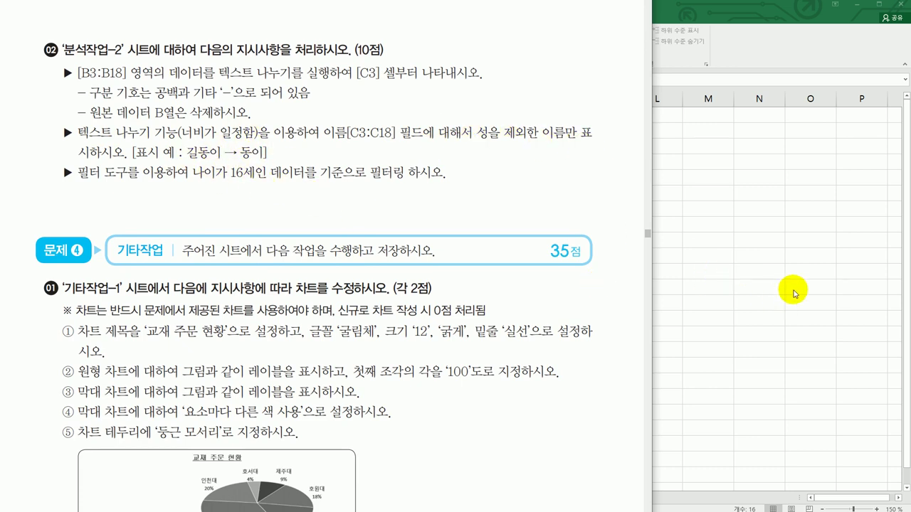
{"action": "key", "text": "alt+Tab"}
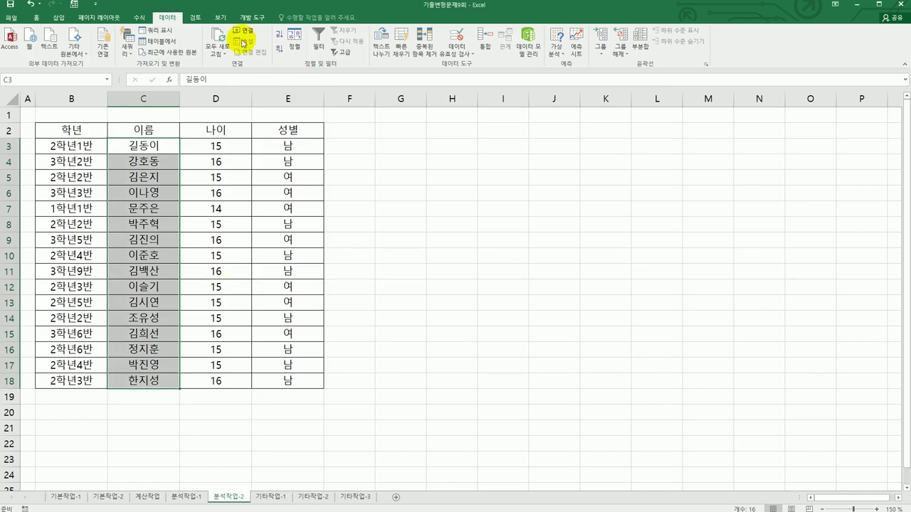
{"action": "left_click", "coordinate": [381, 41]}
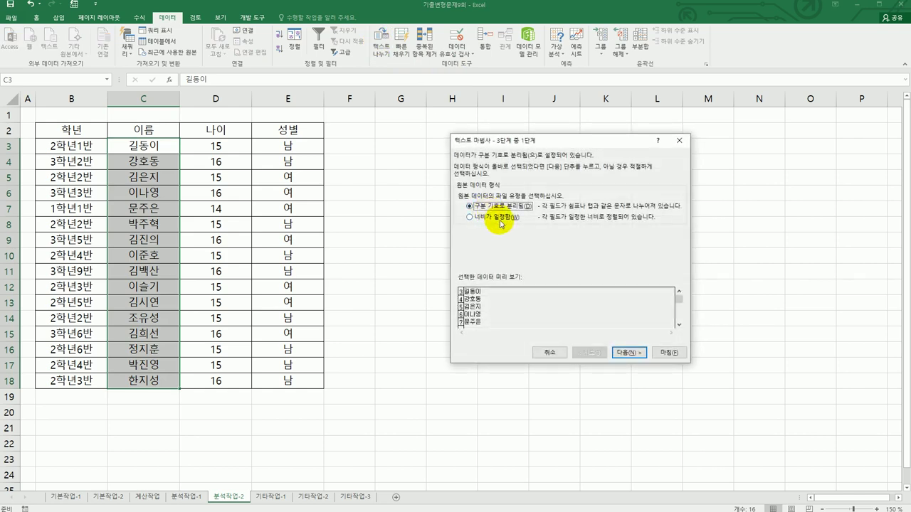
{"action": "left_click", "coordinate": [500, 219]}
{"action": "left_click", "coordinate": [629, 353]}
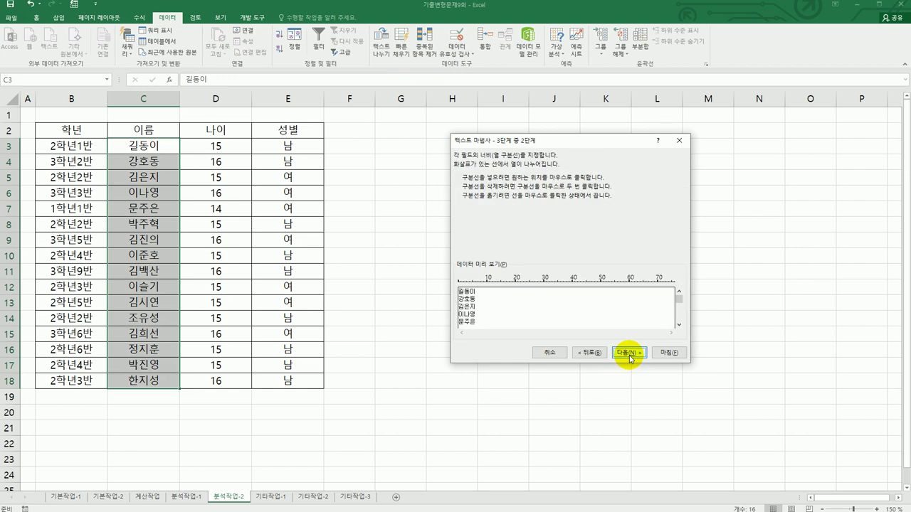
Place a column break after the surname character, set the surname column to be skipped, and finish the conversion with destination C3.
{"action": "left_click", "coordinate": [463, 290]}
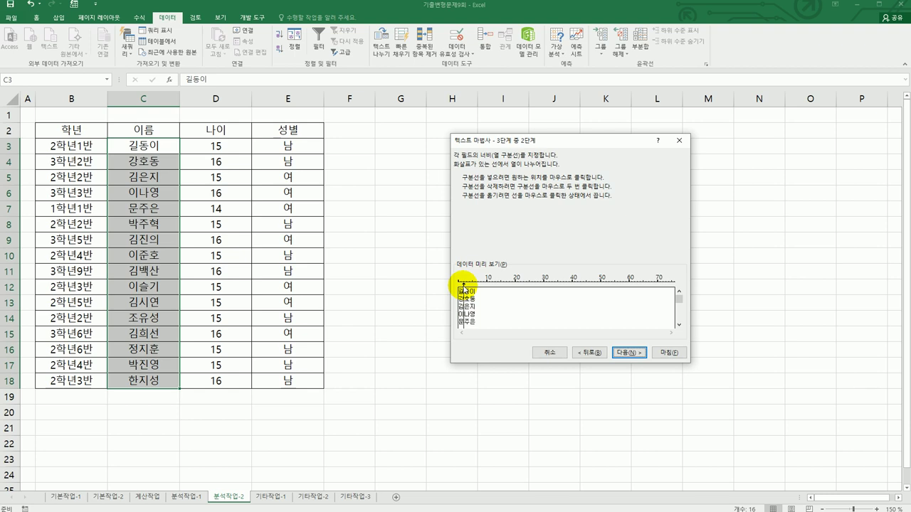
{"action": "left_click", "coordinate": [629, 352]}
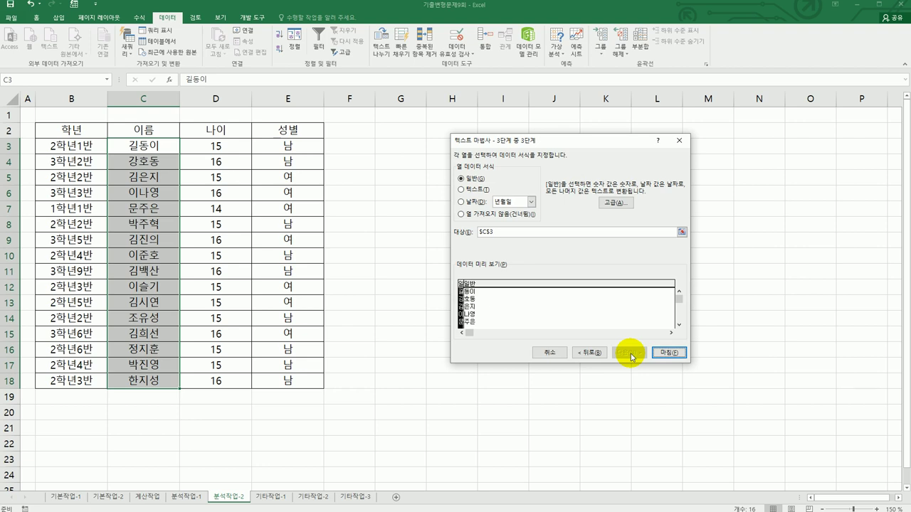
{"action": "left_click", "coordinate": [476, 217]}
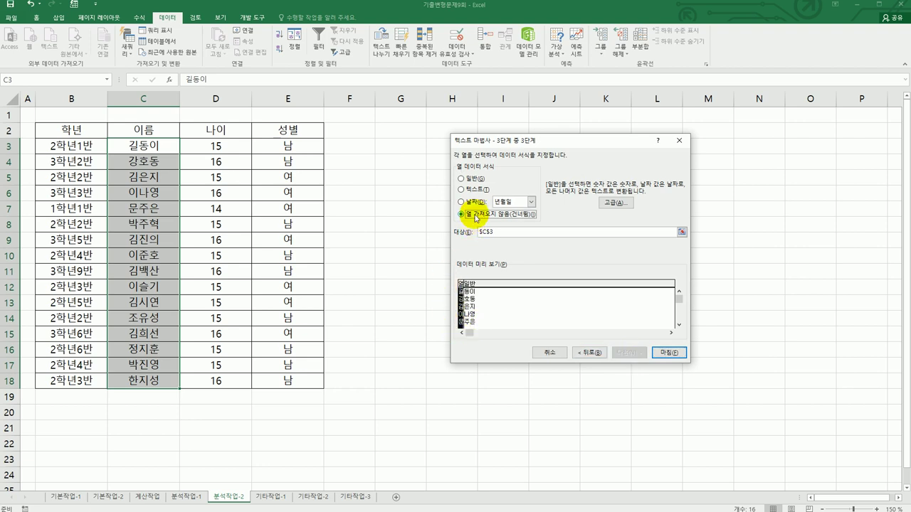
{"action": "left_click", "coordinate": [678, 351]}
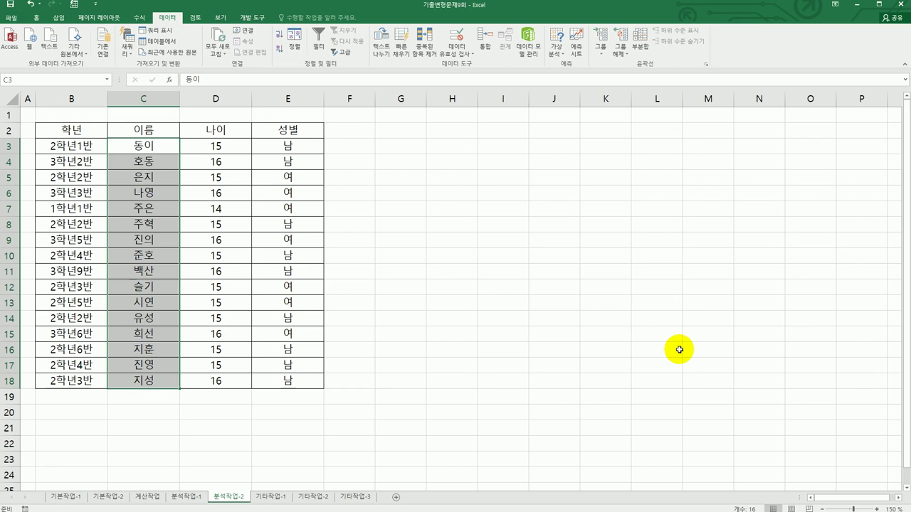
Turn on filtering for the 분석작업-2 table and filter the 나이 column to show only 16.
{"action": "left_click", "coordinate": [221, 130]}
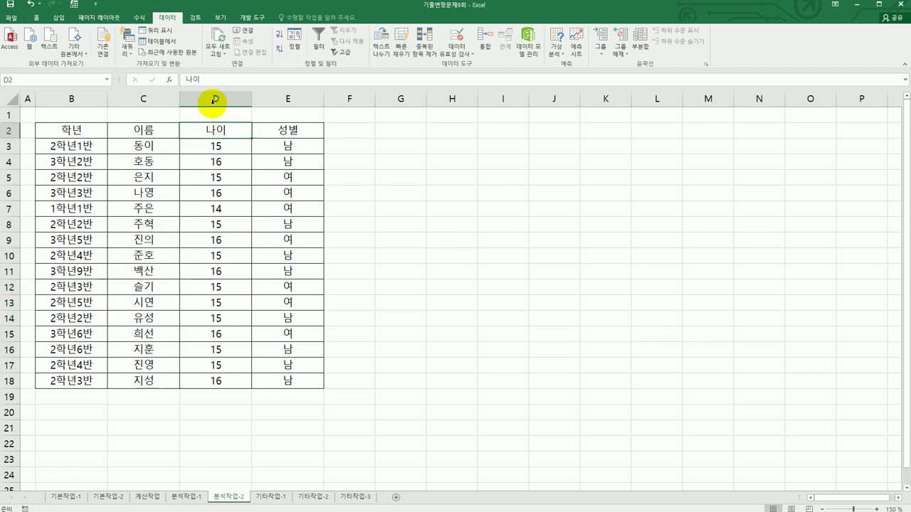
{"action": "left_click", "coordinate": [317, 50]}
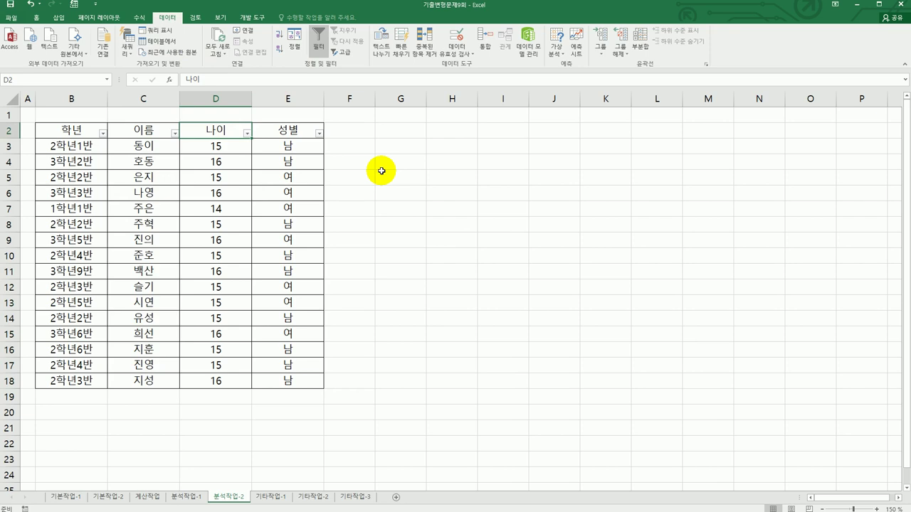
{"action": "left_click", "coordinate": [246, 133]}
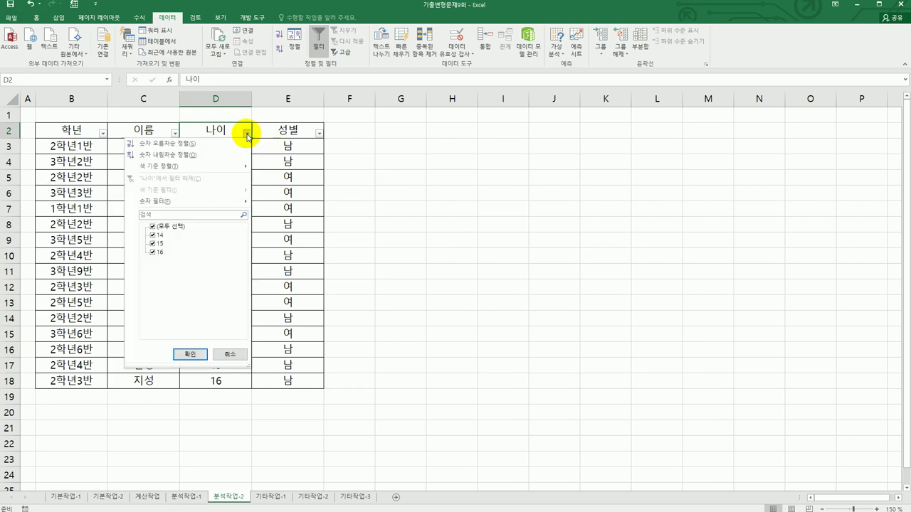
{"action": "left_click", "coordinate": [173, 228]}
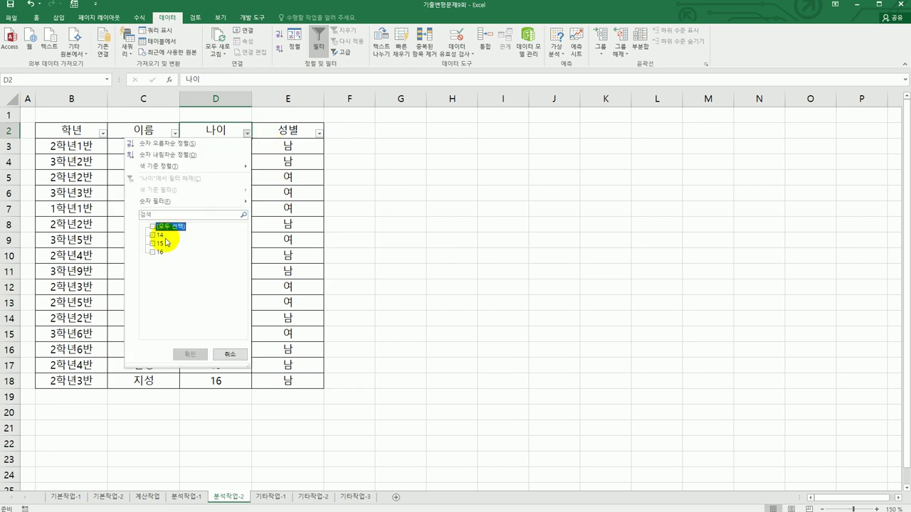
{"action": "left_click", "coordinate": [154, 253]}
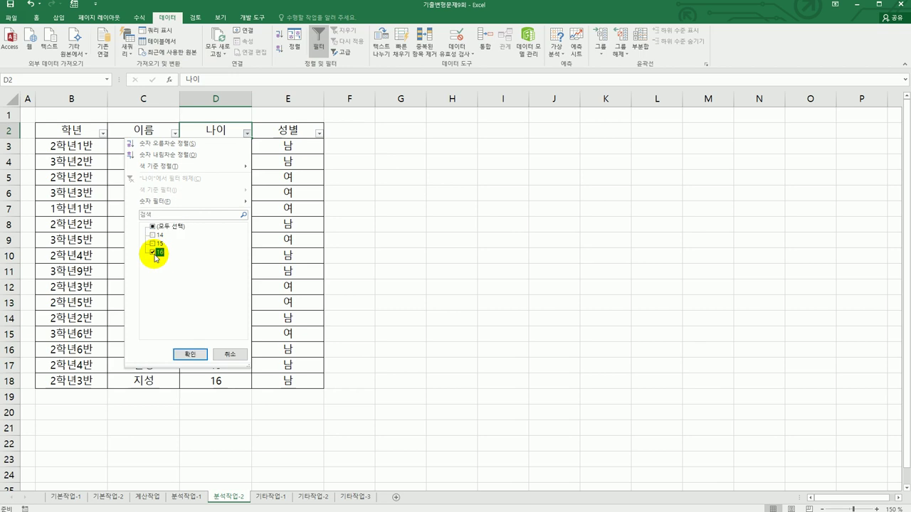
{"action": "left_click", "coordinate": [188, 353]}
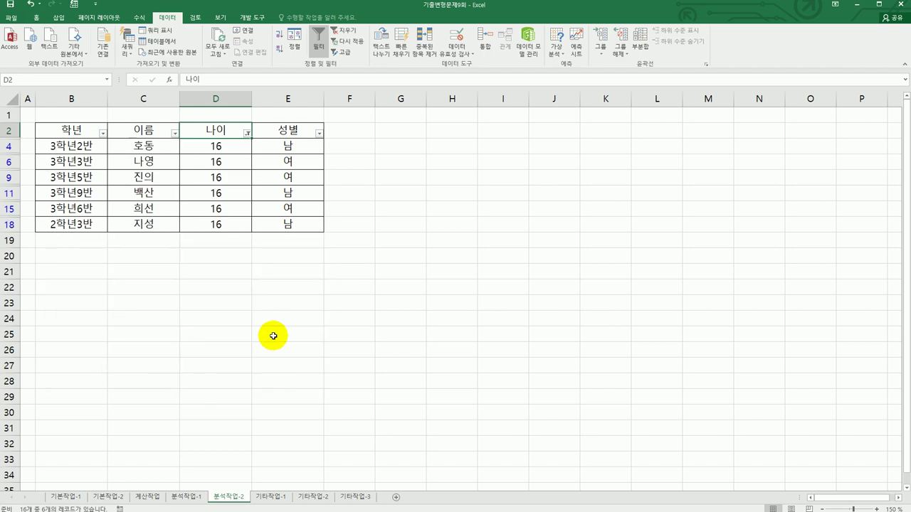
{"action": "left_click", "coordinate": [402, 334]}
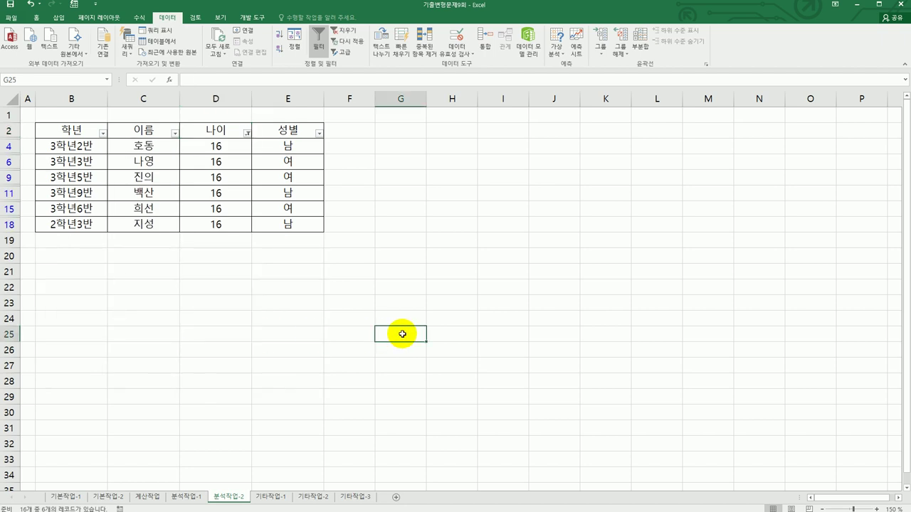
Review the chart exercise instructions, then add a chart title to the bar chart on sheet 기타작업-1.
{"action": "key", "text": "alt+Tab"}
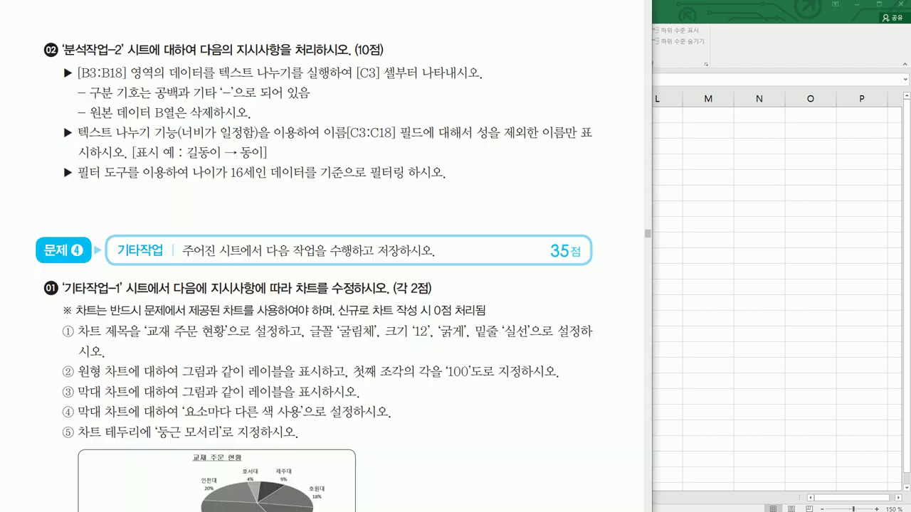
{"action": "scroll", "coordinate": [474, 265], "scroll_direction": "down", "scroll_amount": 3}
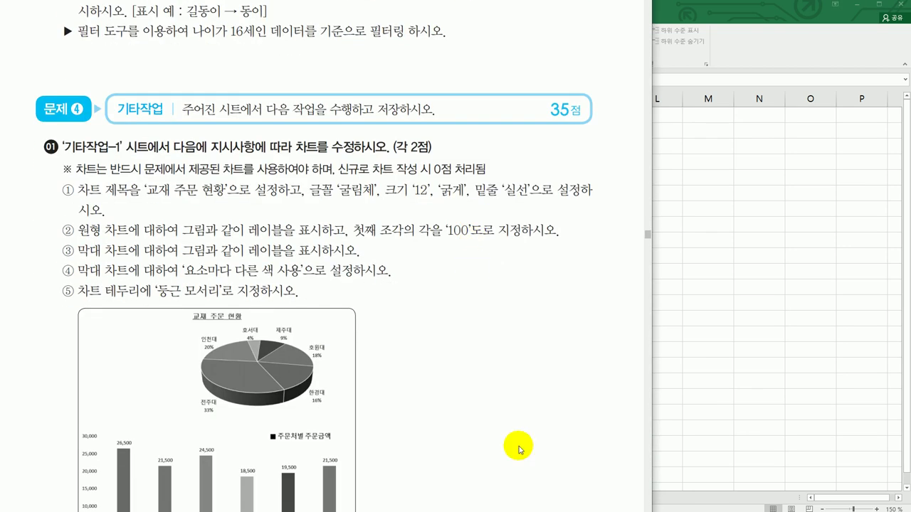
{"action": "scroll", "coordinate": [320, 285], "scroll_direction": "down", "scroll_amount": 3}
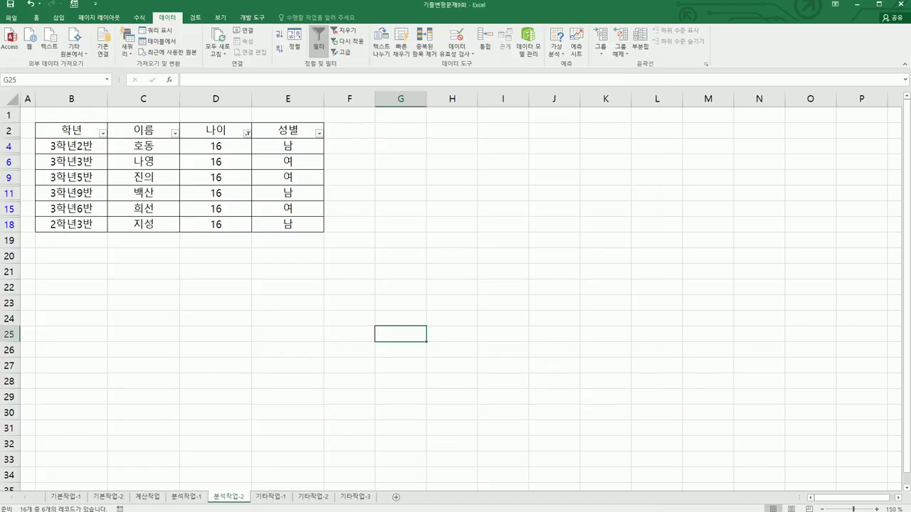
{"action": "left_click", "coordinate": [278, 498]}
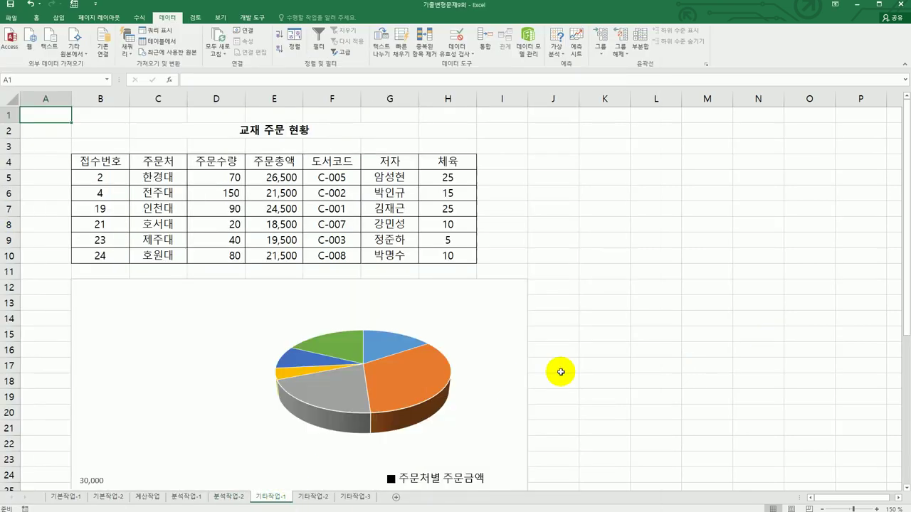
{"action": "left_click", "coordinate": [507, 343]}
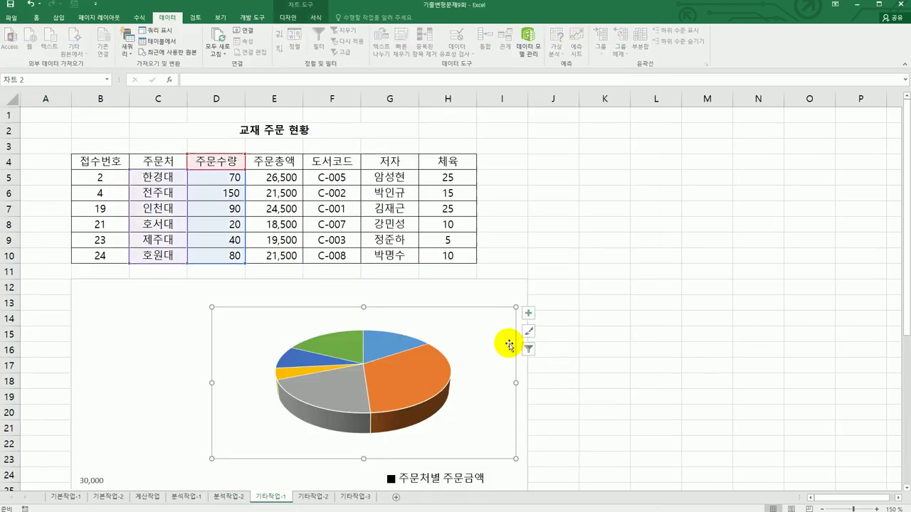
{"action": "left_click", "coordinate": [505, 299]}
{"action": "scroll", "coordinate": [588, 291], "scroll_direction": "down", "scroll_amount": 2}
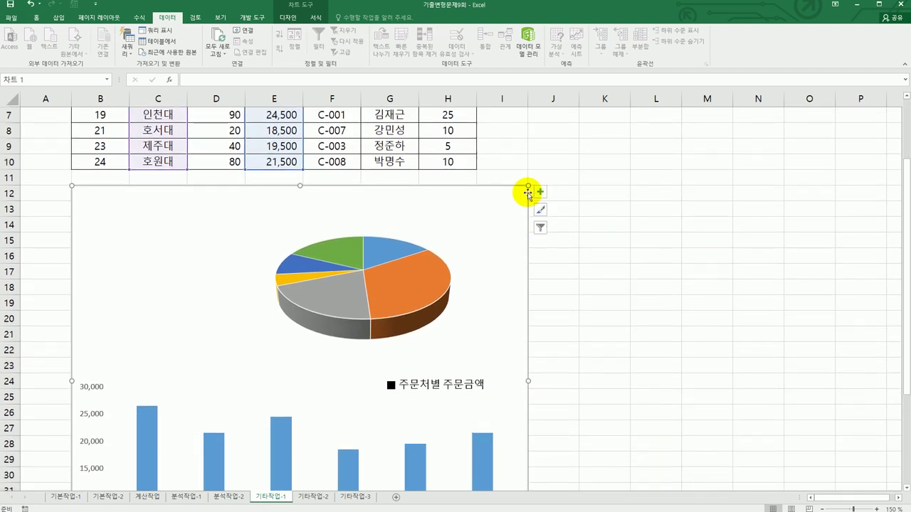
{"action": "left_click", "coordinate": [540, 193]}
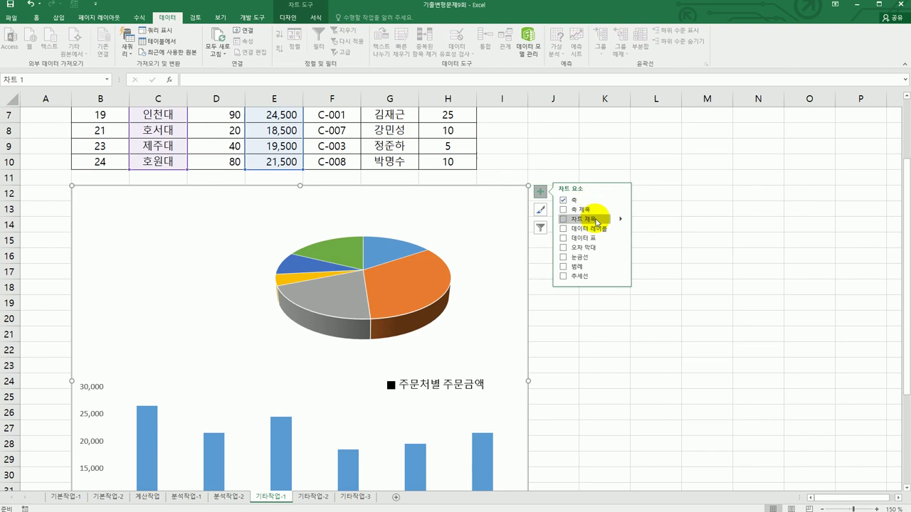
{"action": "left_click", "coordinate": [596, 222]}
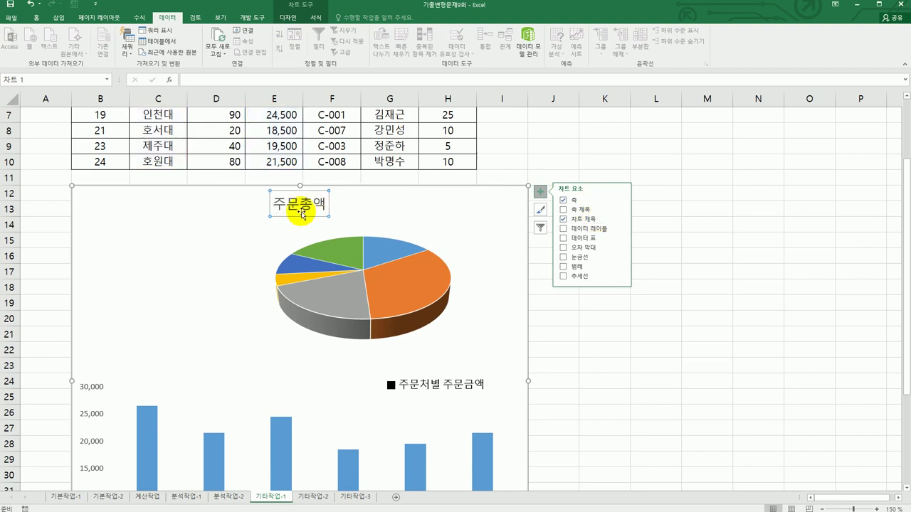
Replace the bar chart's title text with "교재 주문 현황" and select the title as an object.
{"action": "left_click_drag", "start_coordinate": [275, 204], "coordinate": [321, 206]}
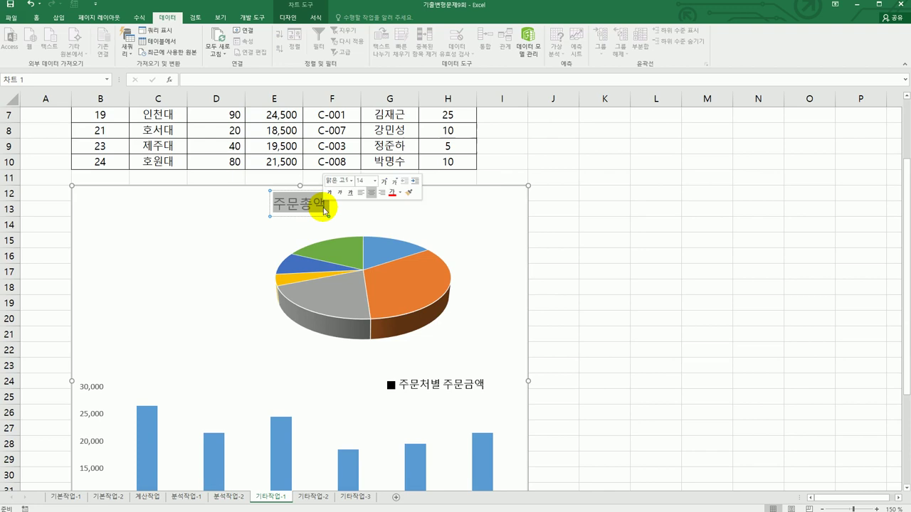
{"action": "type", "text": "교재 주문"}
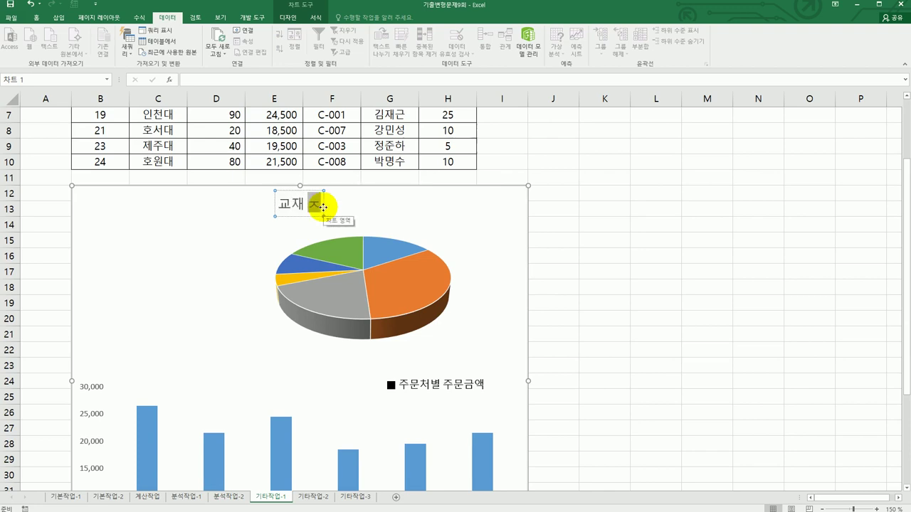
{"action": "type", "text": " 현황"}
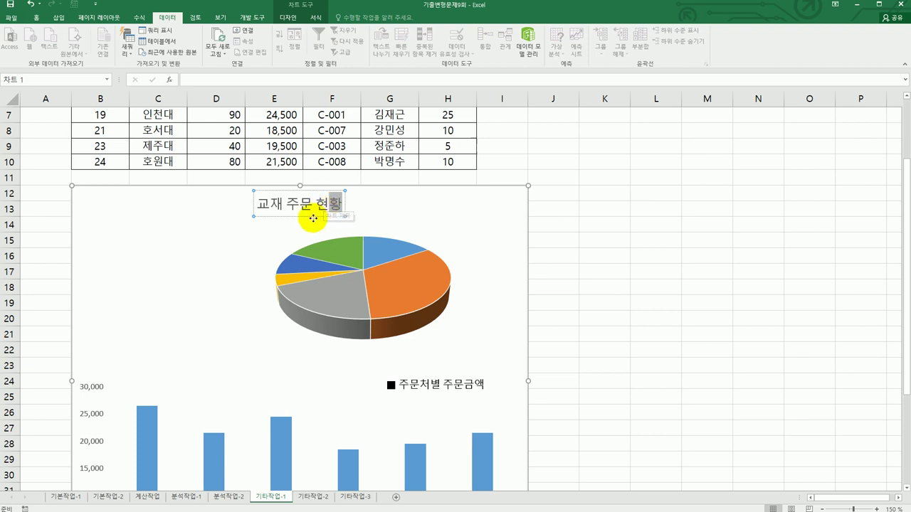
{"action": "left_click", "coordinate": [311, 207]}
{"action": "left_click", "coordinate": [308, 213]}
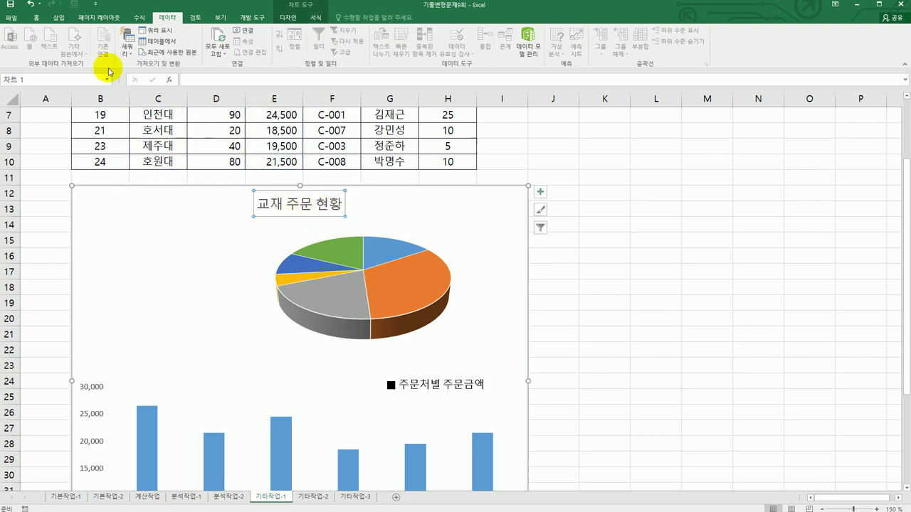
Format the chart title in 굴림체, size 12, bold, with a single underline.
{"action": "left_click", "coordinate": [37, 17]}
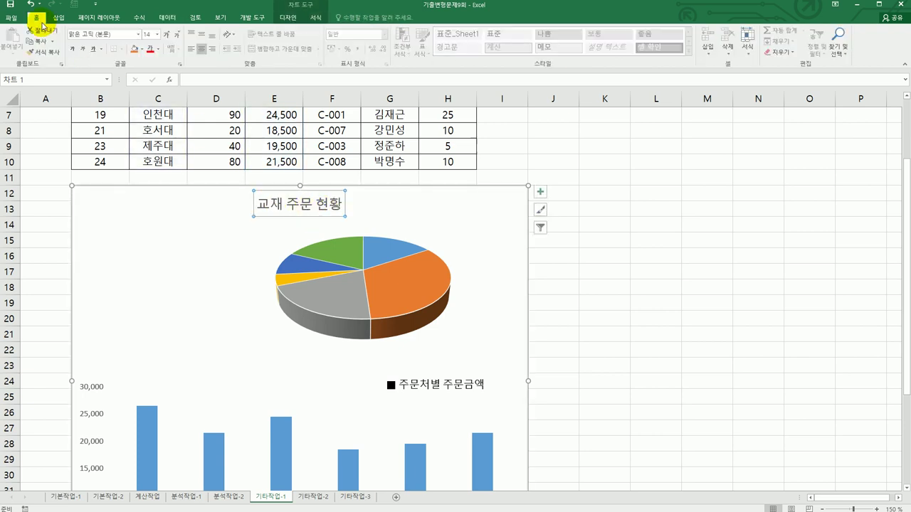
{"action": "left_click", "coordinate": [139, 35]}
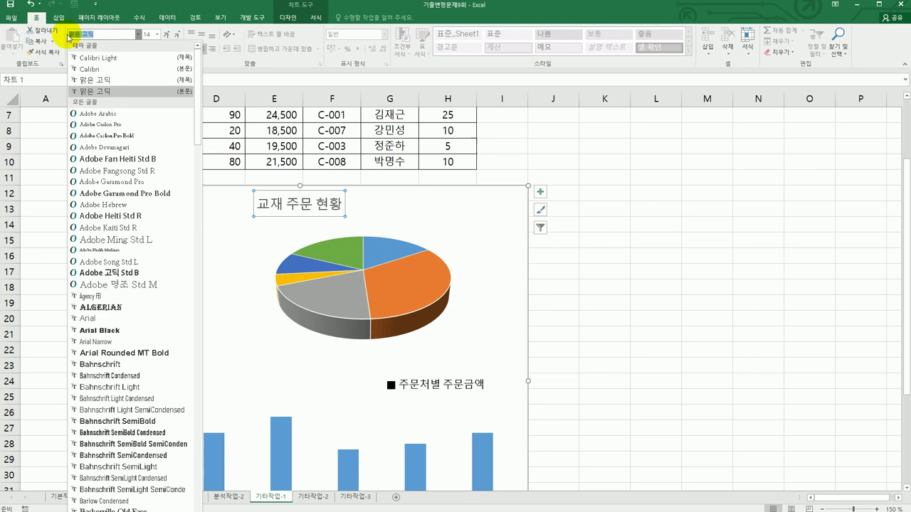
{"action": "type", "text": "굴림체"}
{"action": "key", "text": "Return"}
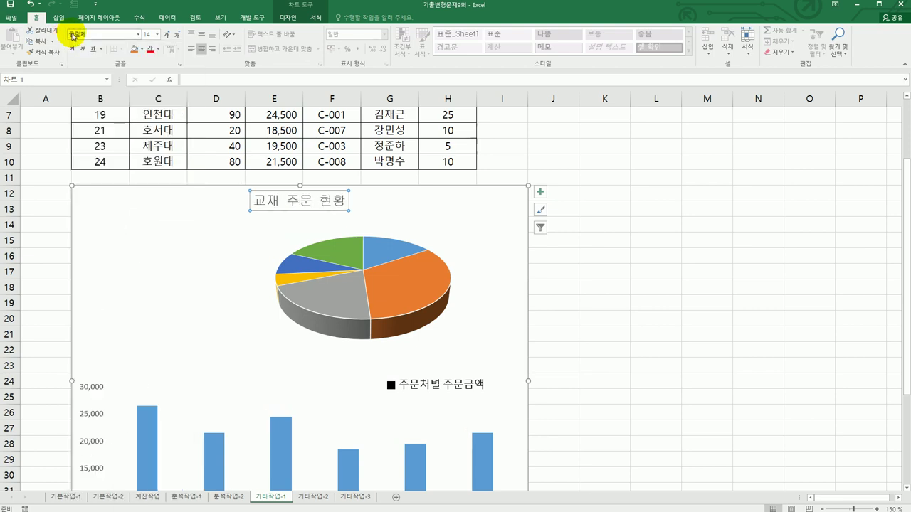
{"action": "left_click", "coordinate": [158, 35]}
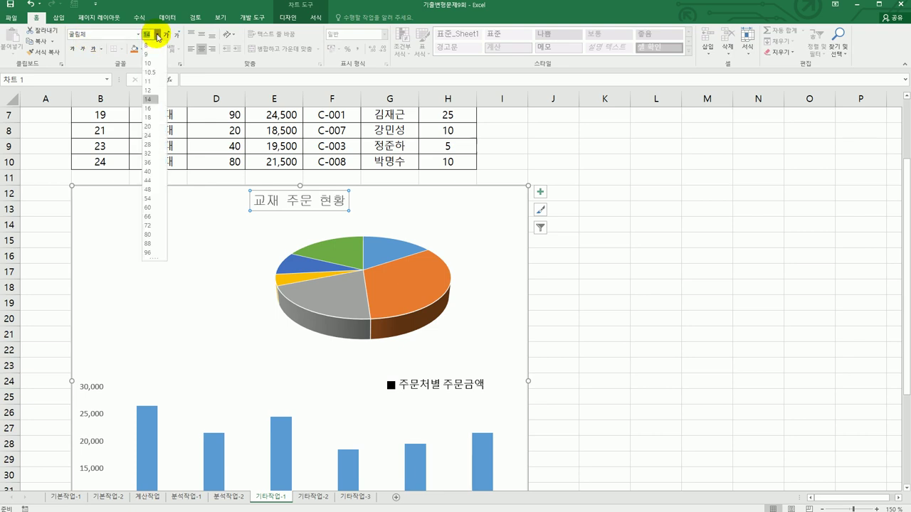
{"action": "left_click", "coordinate": [152, 89]}
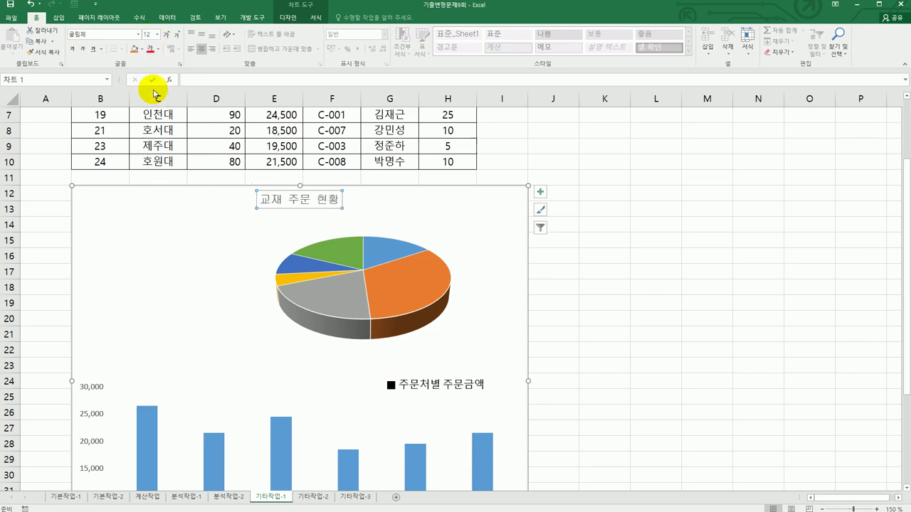
{"action": "left_click", "coordinate": [72, 48]}
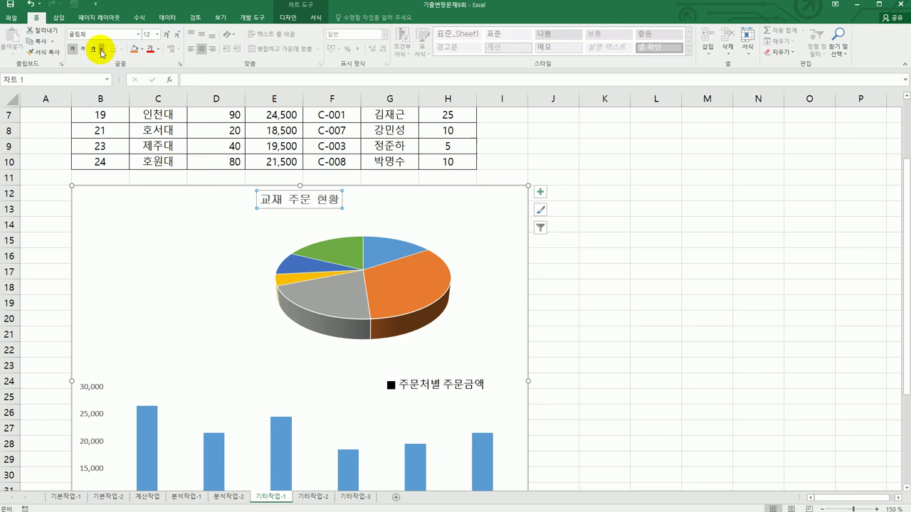
{"action": "left_click", "coordinate": [94, 50]}
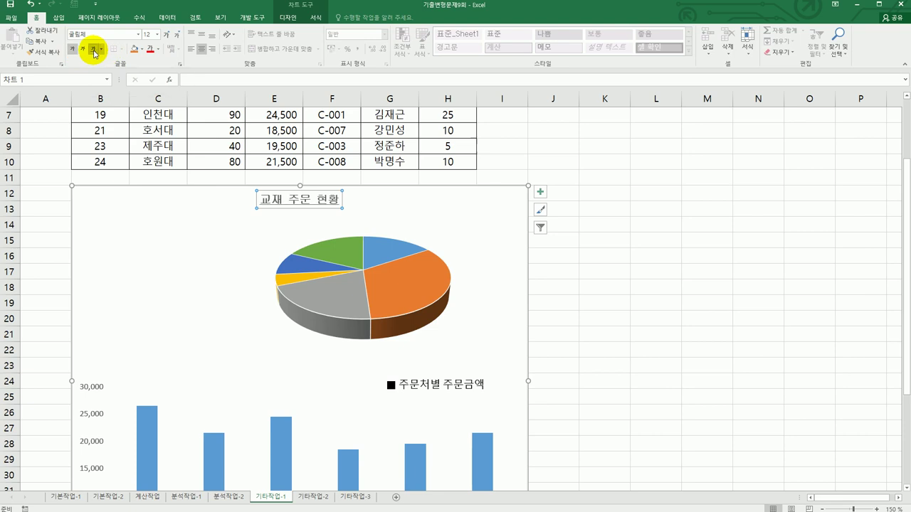
Add outside-end data labels to the pie chart, showing the category name (항목 이름) and percentage (백분율) without the value.
{"action": "left_click", "coordinate": [456, 233]}
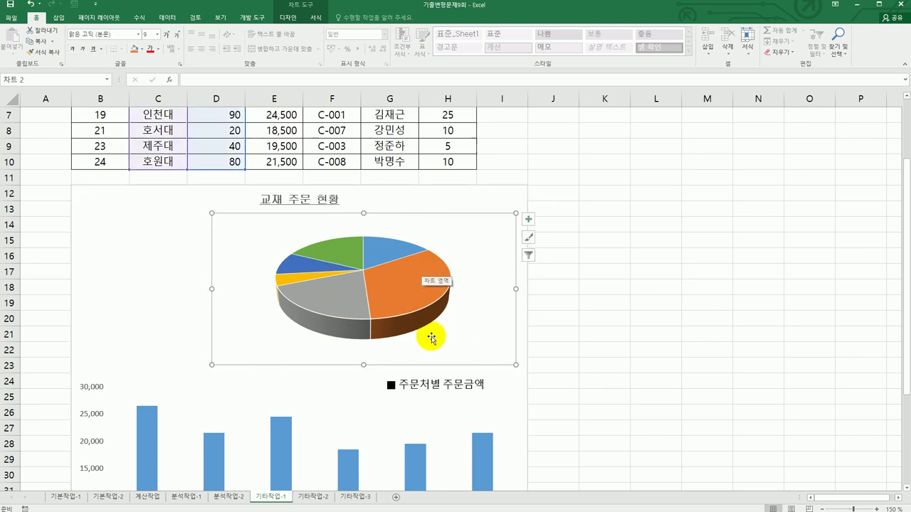
{"action": "key", "text": "alt+Tab"}
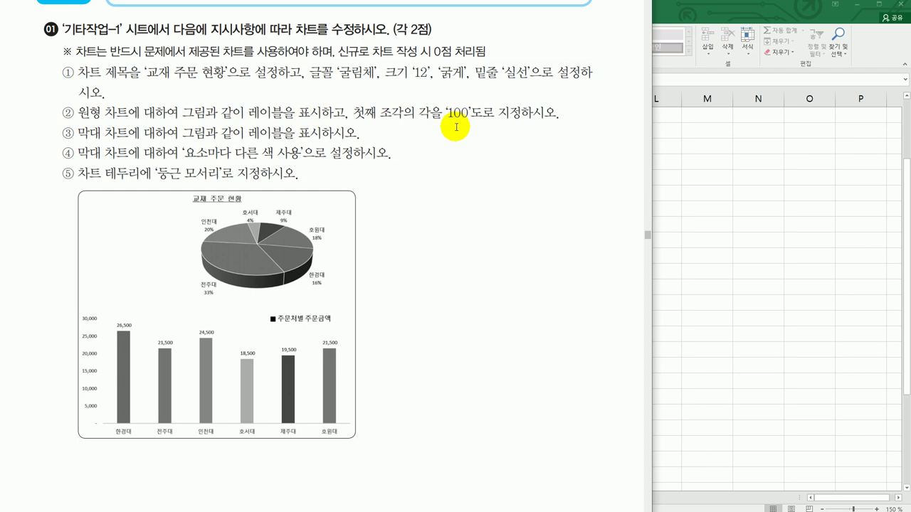
{"action": "key", "text": "alt+Tab"}
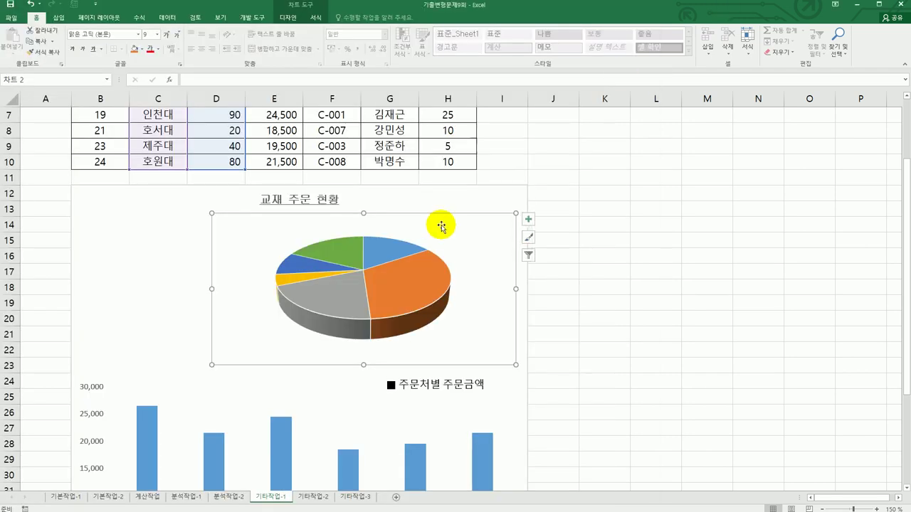
{"action": "mouse_move", "coordinate": [404, 253]}
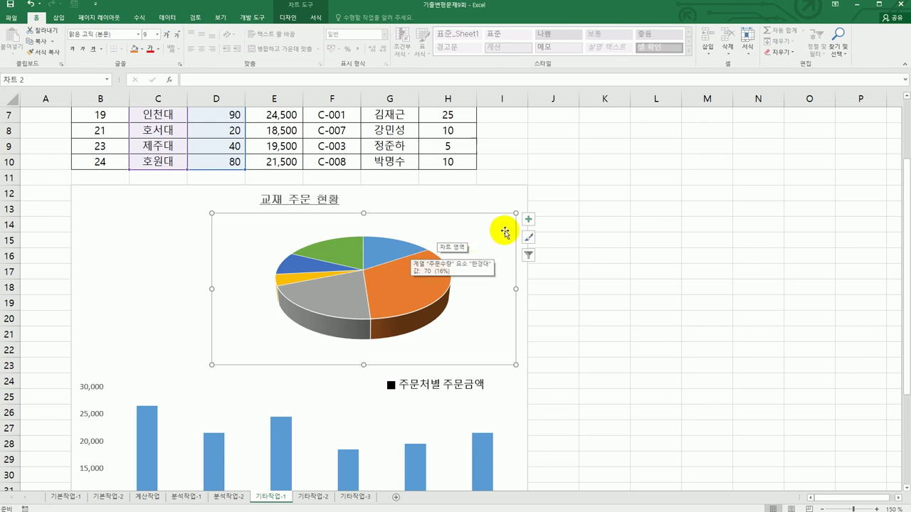
{"action": "left_click", "coordinate": [529, 219]}
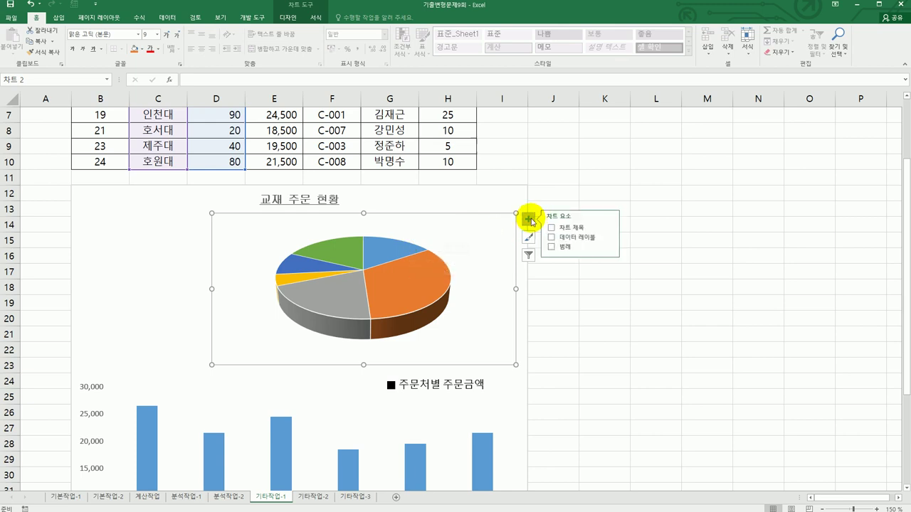
{"action": "left_click", "coordinate": [609, 239]}
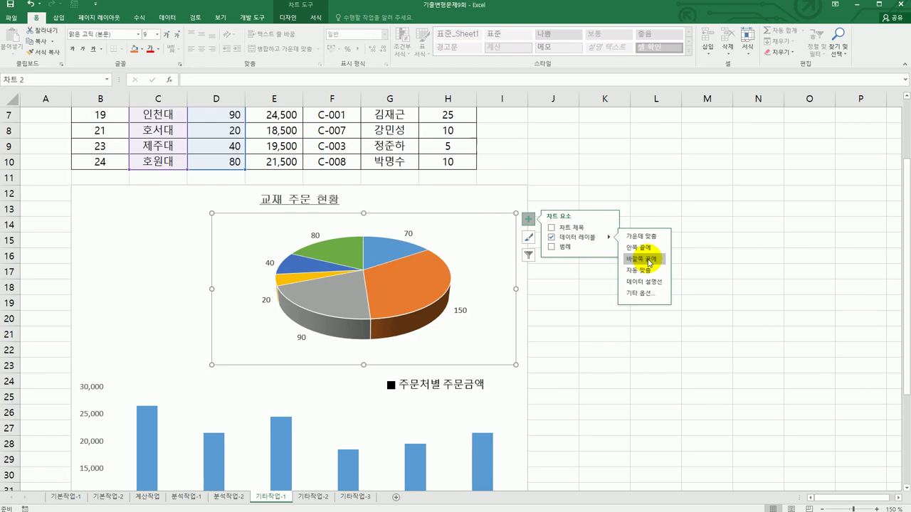
{"action": "left_click", "coordinate": [644, 293]}
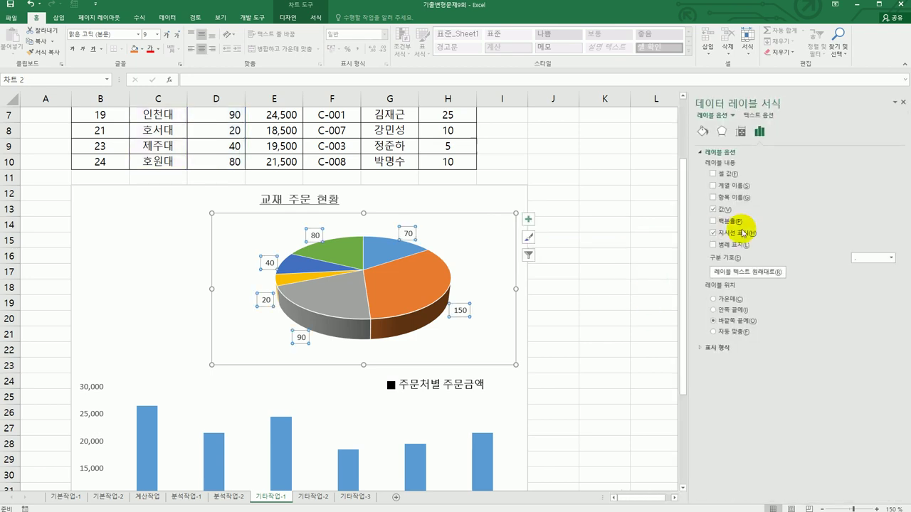
{"action": "left_click", "coordinate": [723, 210]}
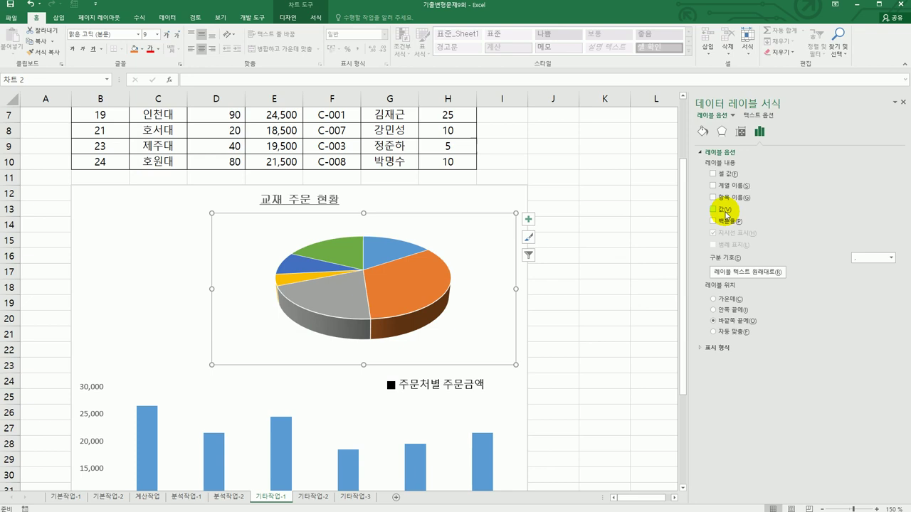
{"action": "left_click", "coordinate": [730, 197]}
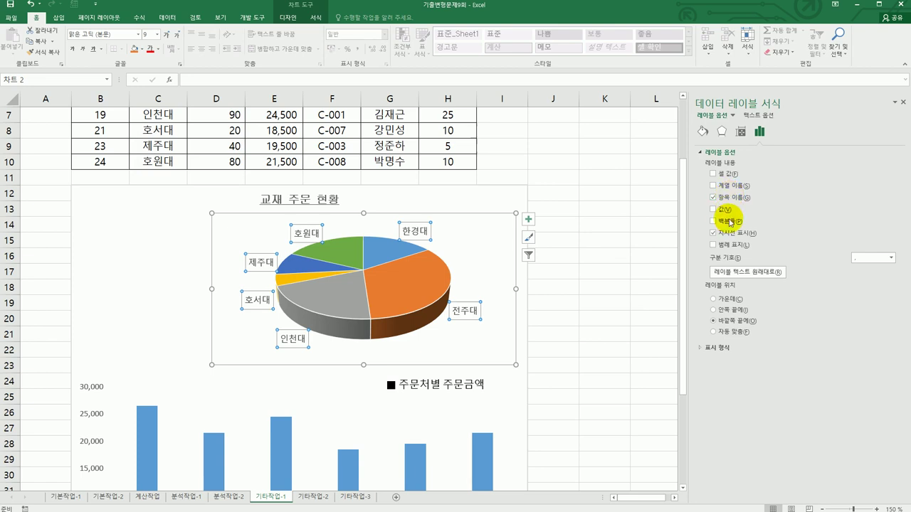
{"action": "left_click", "coordinate": [730, 222]}
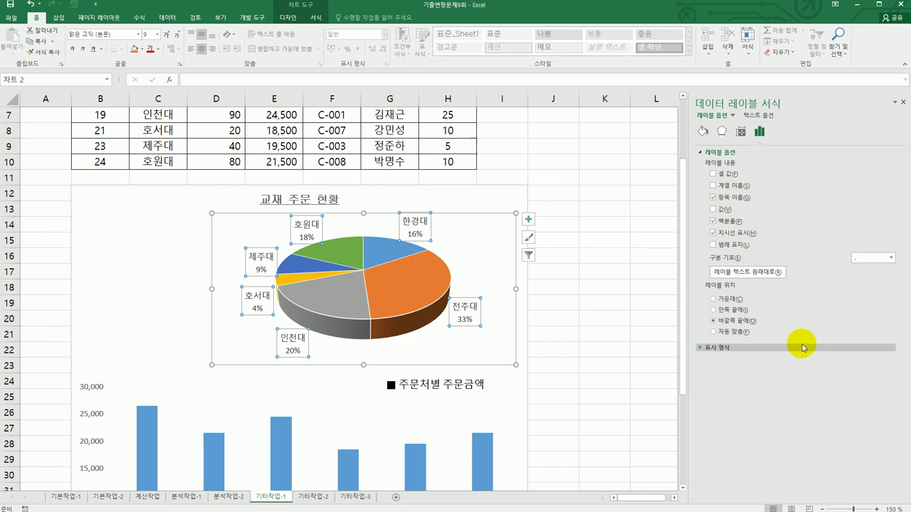
{"action": "left_click", "coordinate": [737, 237]}
Set the pie chart series' angle of first slice (첫째 조각의 각) to 100°.
{"action": "left_click", "coordinate": [423, 297]}
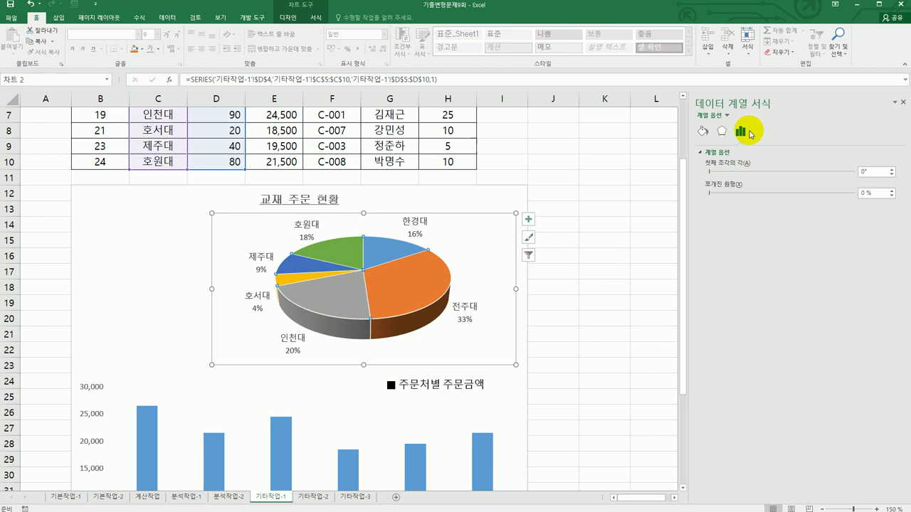
{"action": "double_click", "coordinate": [869, 171]}
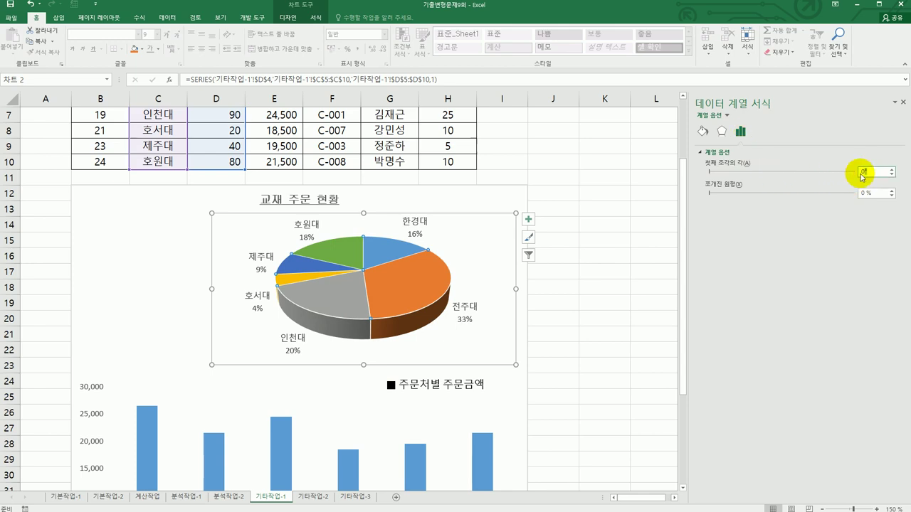
{"action": "type", "text": "100"}
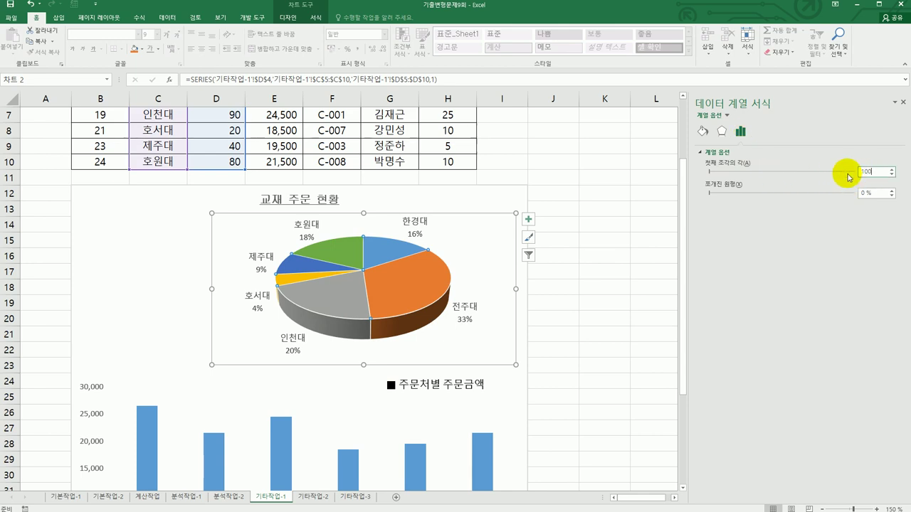
{"action": "key", "text": "Return"}
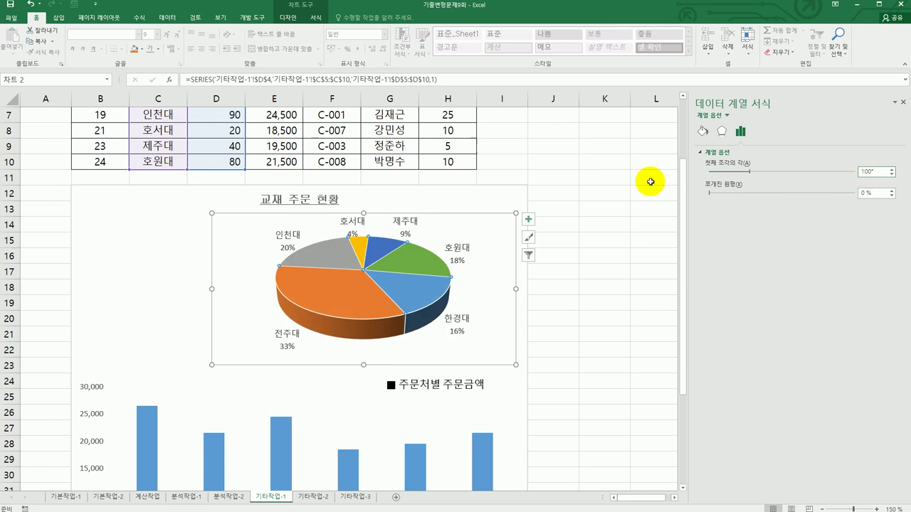
Check the next chart instruction and add outside-end (바깥쪽 끝에) data labels to the bar chart's series.
{"action": "key", "text": "alt+Tab"}
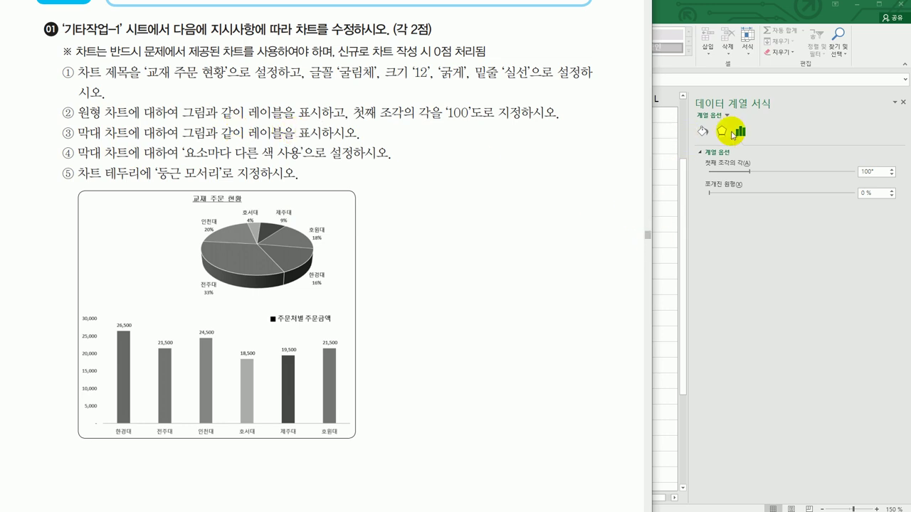
{"action": "key", "text": "alt+Tab"}
{"action": "scroll", "coordinate": [463, 413], "scroll_direction": "down", "scroll_amount": 3}
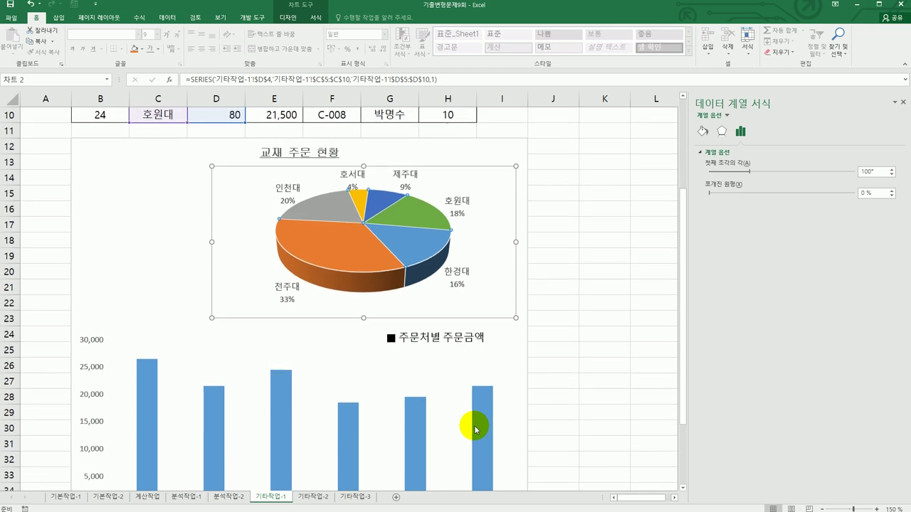
{"action": "left_click", "coordinate": [413, 358]}
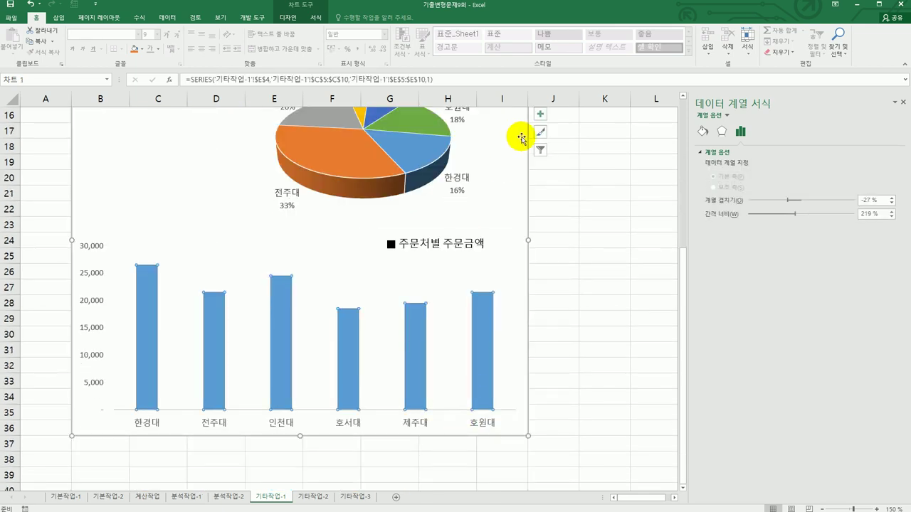
{"action": "left_click", "coordinate": [539, 115]}
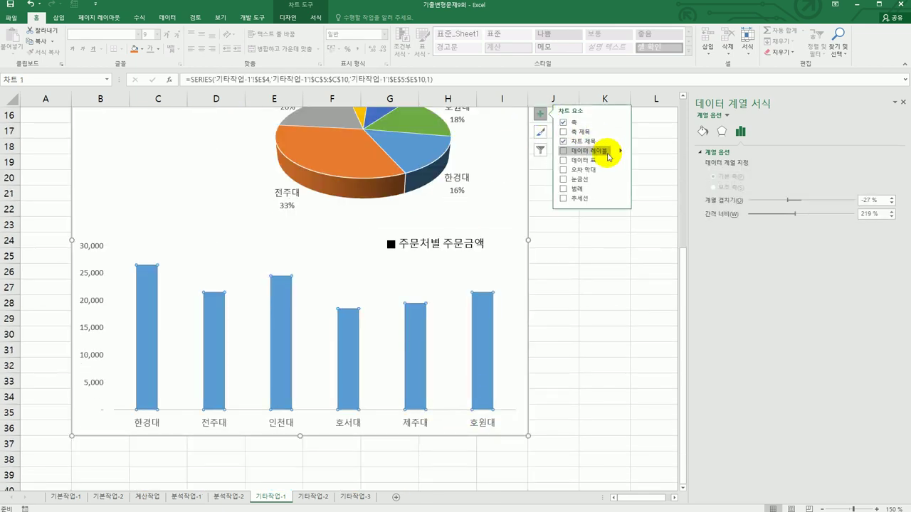
{"action": "left_click", "coordinate": [619, 152]}
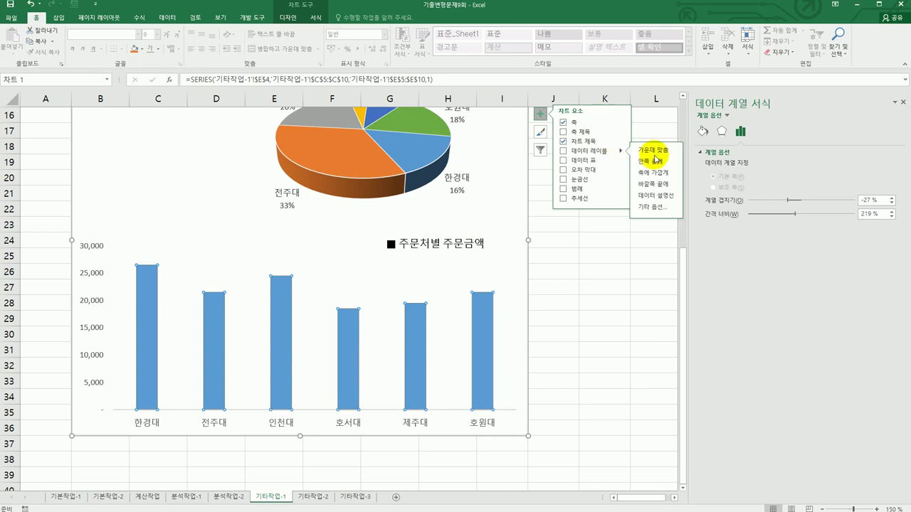
{"action": "left_click", "coordinate": [657, 187]}
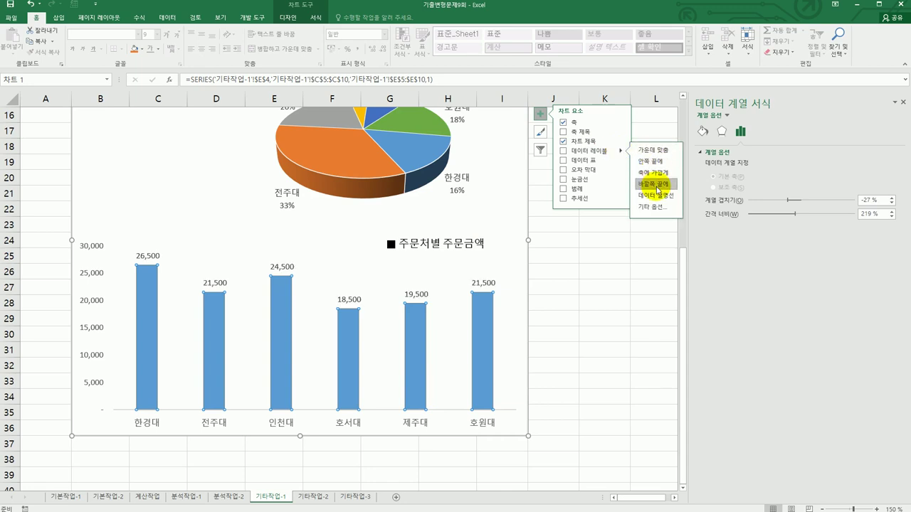
Check the next instruction and make the bar series use a different colour for each point (요소마다 다른 색 사용).
{"action": "key", "text": "alt+Tab"}
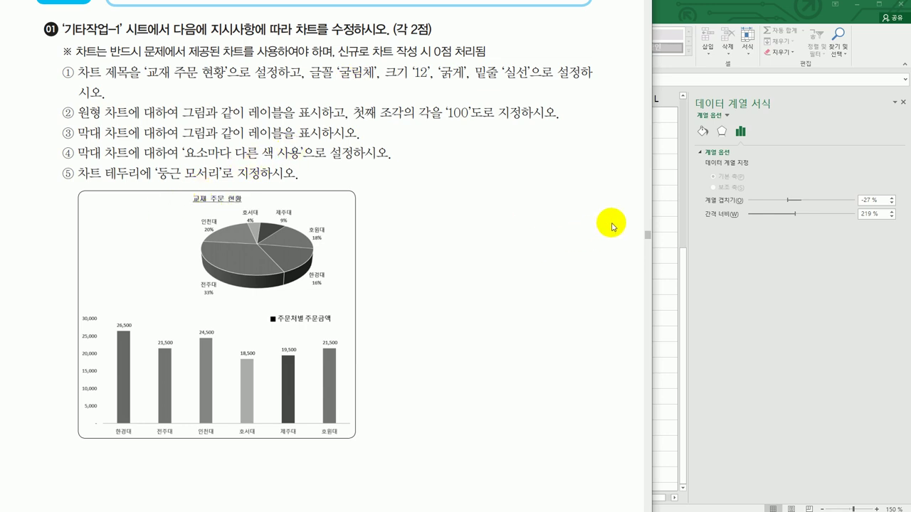
{"action": "key", "text": "alt+Tab"}
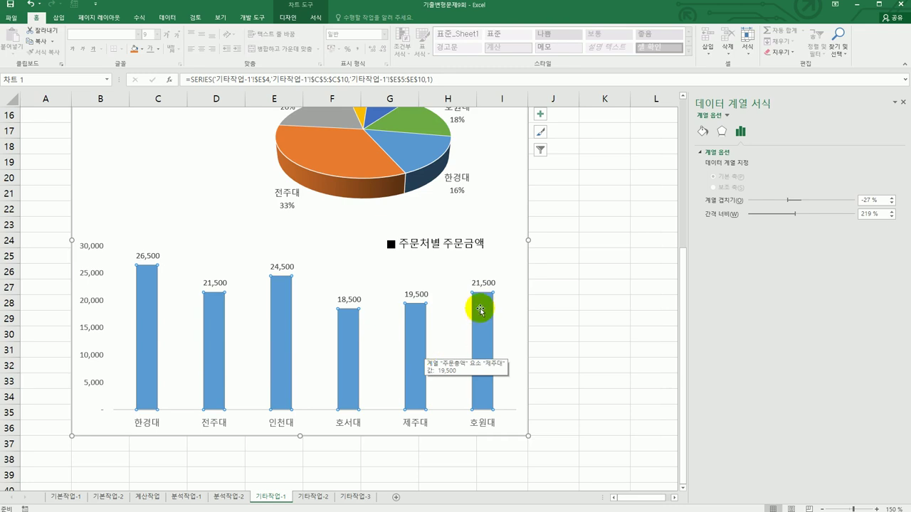
{"action": "left_click", "coordinate": [701, 133]}
{"action": "left_click", "coordinate": [713, 153]}
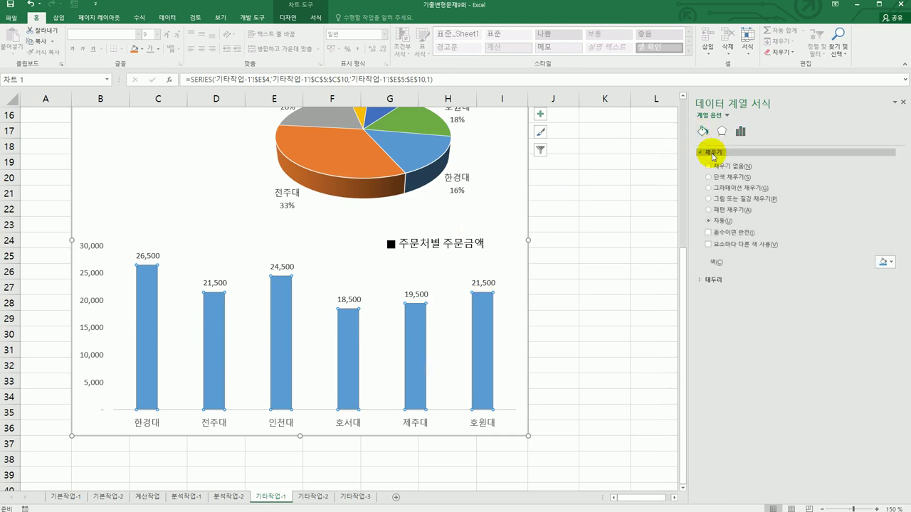
{"action": "left_click", "coordinate": [737, 246]}
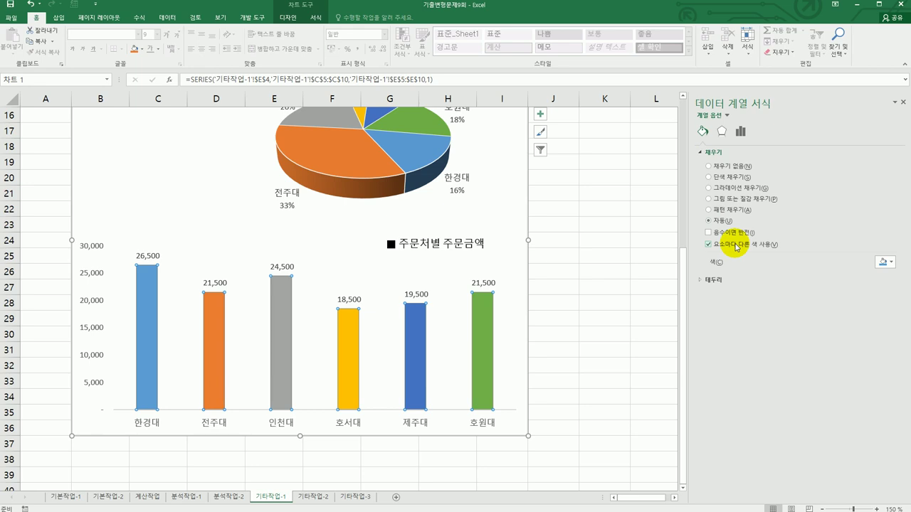
Give the overall chart area's border rounded corners (둥근 모서리) and close the formatting options.
{"action": "left_click", "coordinate": [520, 213]}
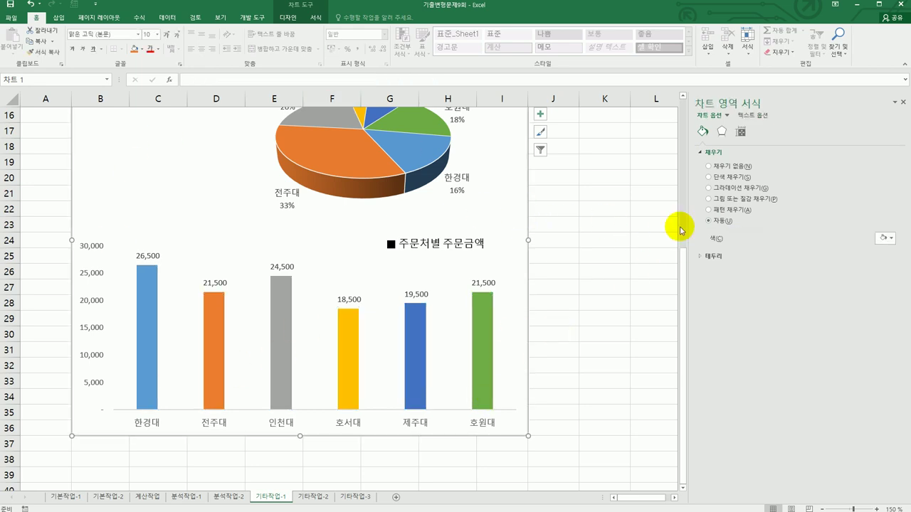
{"action": "left_click", "coordinate": [708, 258]}
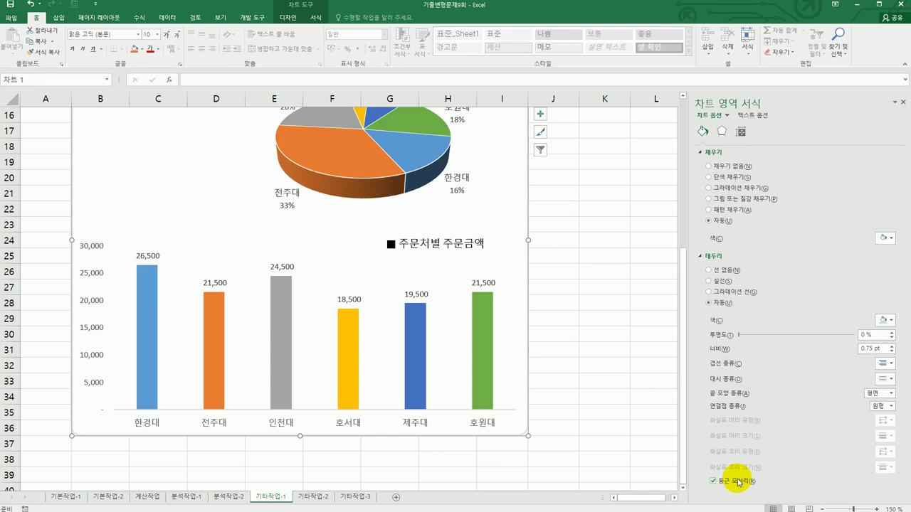
{"action": "left_click", "coordinate": [614, 349]}
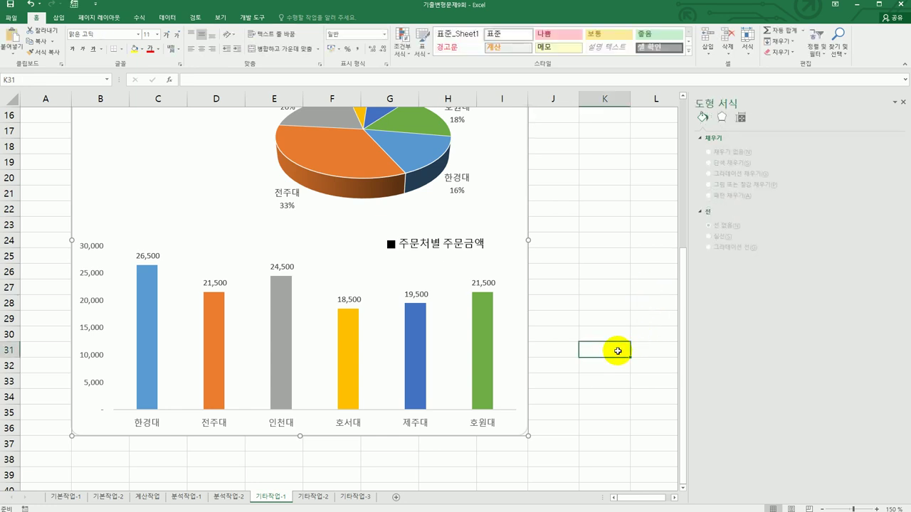
{"action": "scroll", "coordinate": [618, 351], "scroll_direction": "up", "scroll_amount": 1}
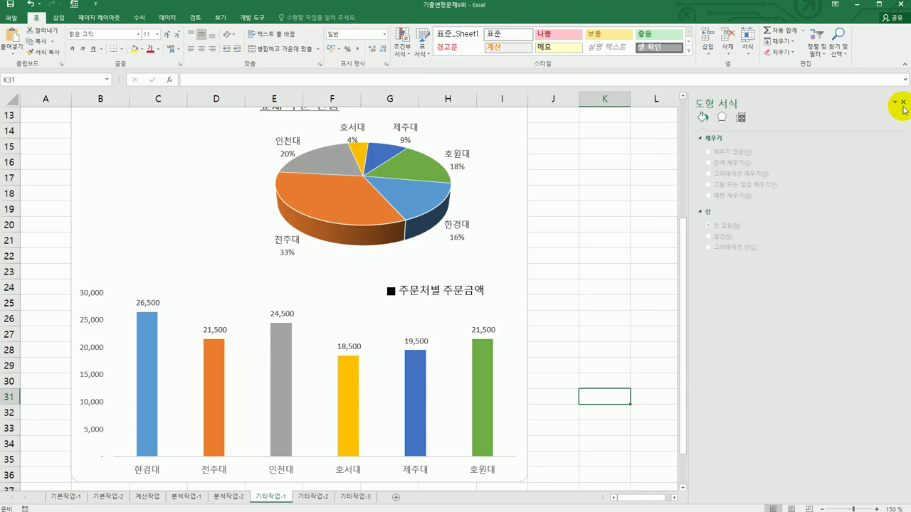
{"action": "left_click", "coordinate": [903, 103]}
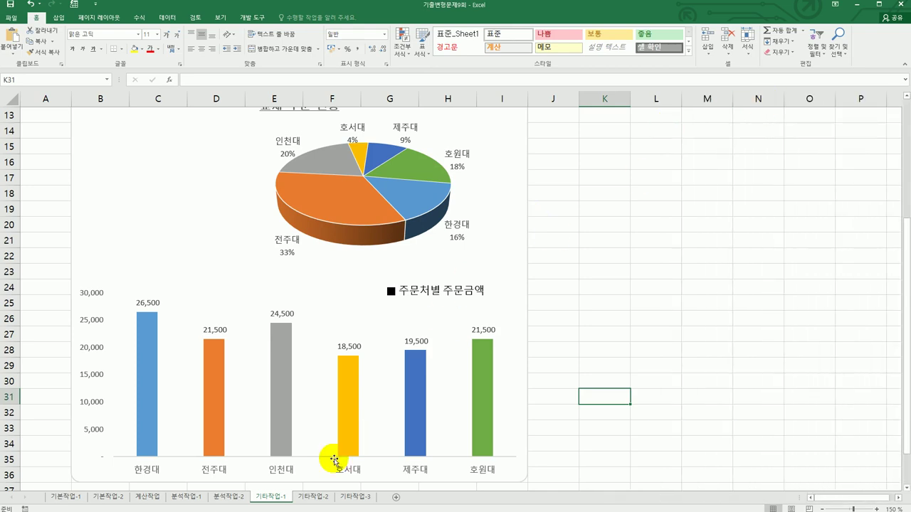
On sheet 기타작업-2, draw a form control button over about cells F2:G3.
{"action": "left_click", "coordinate": [319, 503]}
{"action": "left_click", "coordinate": [393, 379]}
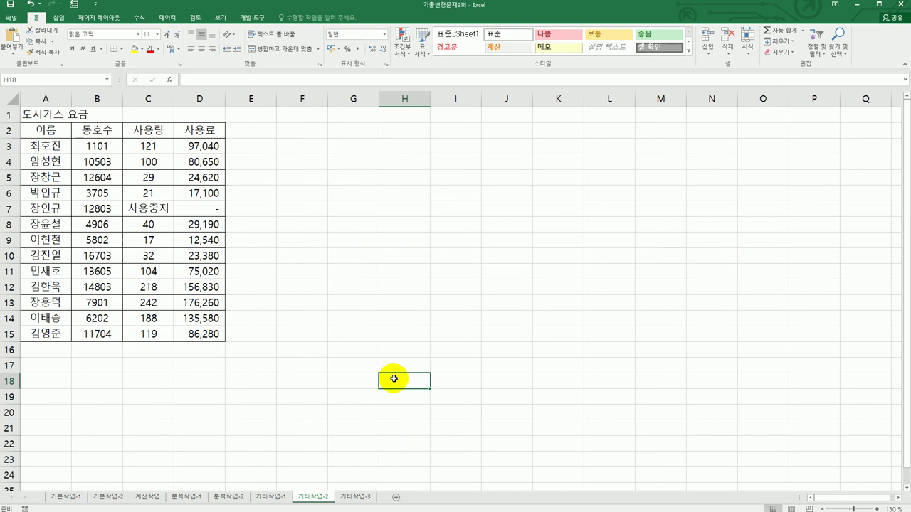
{"action": "left_click", "coordinate": [252, 17]}
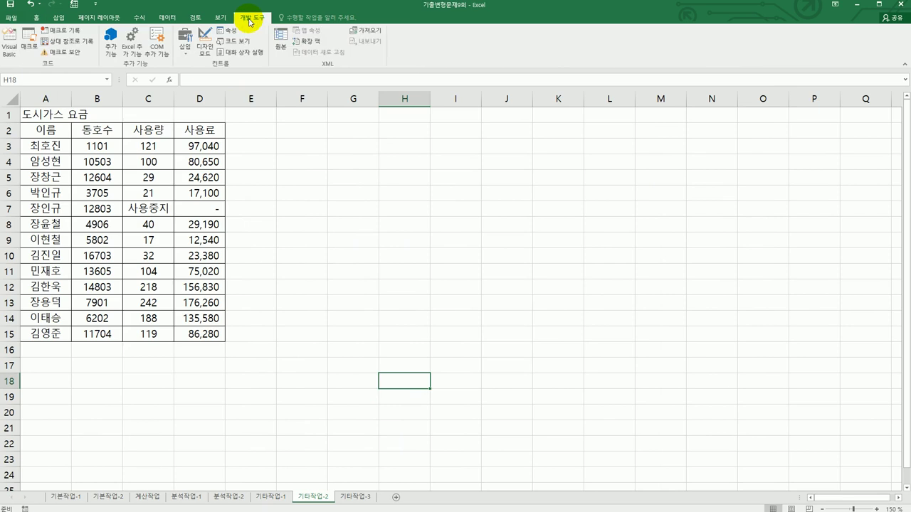
{"action": "left_click", "coordinate": [185, 51]}
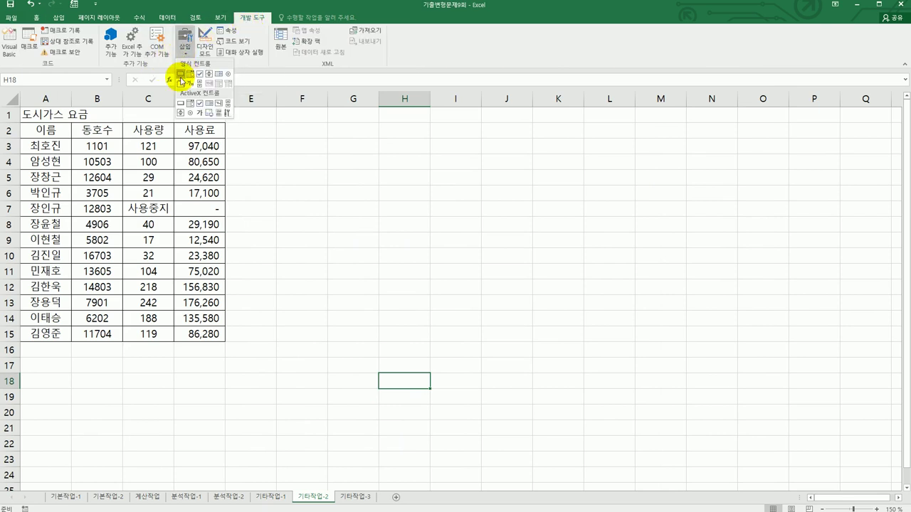
{"action": "left_click", "coordinate": [180, 74]}
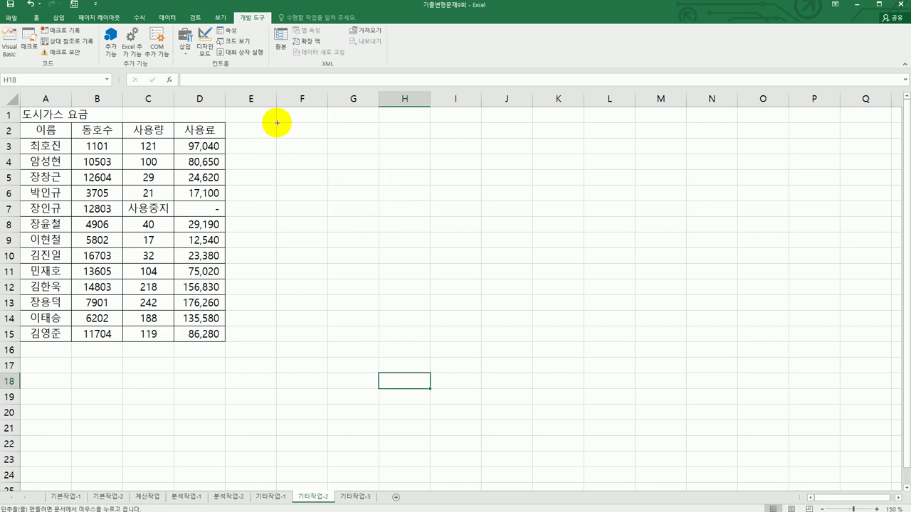
{"action": "left_click_drag", "start_coordinate": [277, 123], "coordinate": [369, 147]}
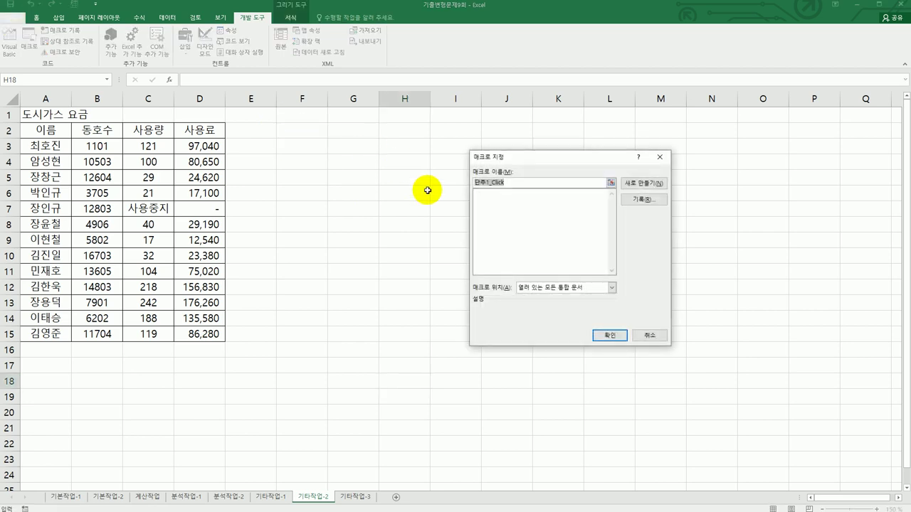
Name the new button's macro 동호수 and start recording it in the current workbook.
{"action": "type", "text": "ㅅ"}
{"action": "type", "text": "호수"}
{"action": "left_click", "coordinate": [632, 200]}
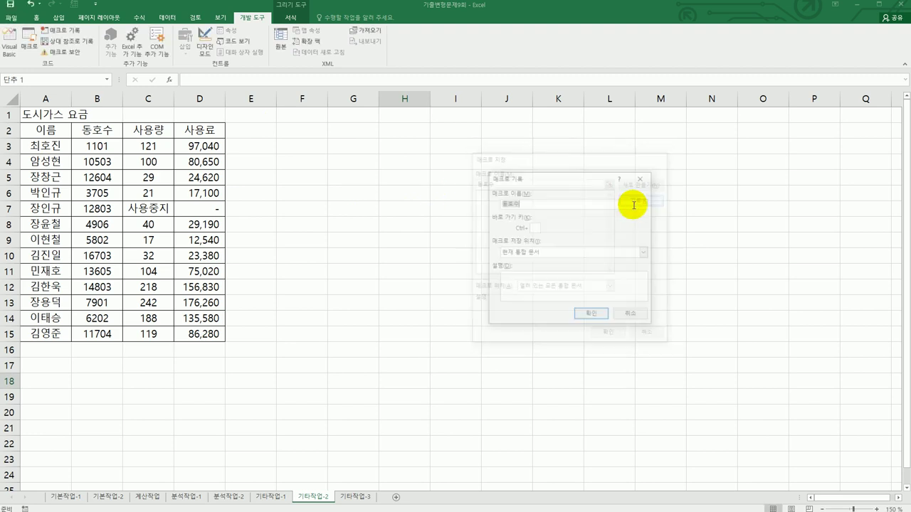
{"action": "left_click", "coordinate": [590, 315]}
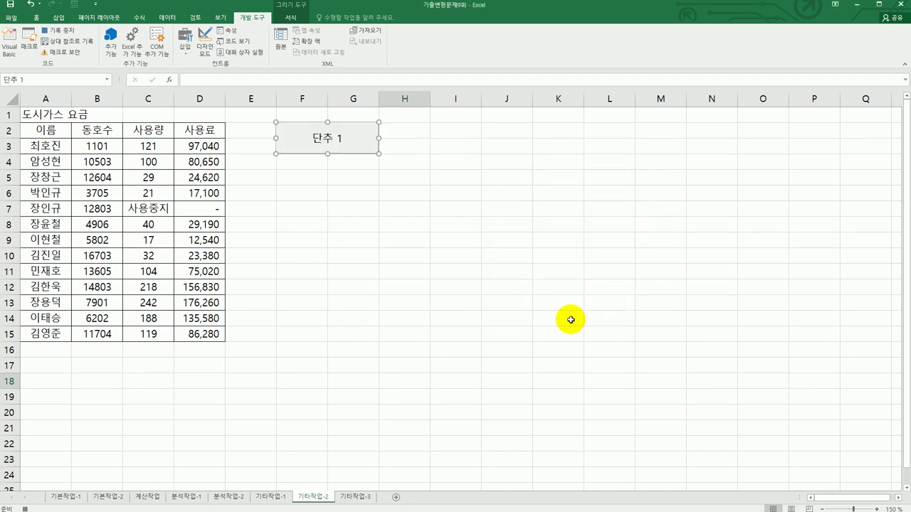
Check the instruction, give cells B3:B15 the custom number format ##동 ###호, and finish recording the macro.
{"action": "left_click_drag", "start_coordinate": [106, 149], "coordinate": [113, 332]}
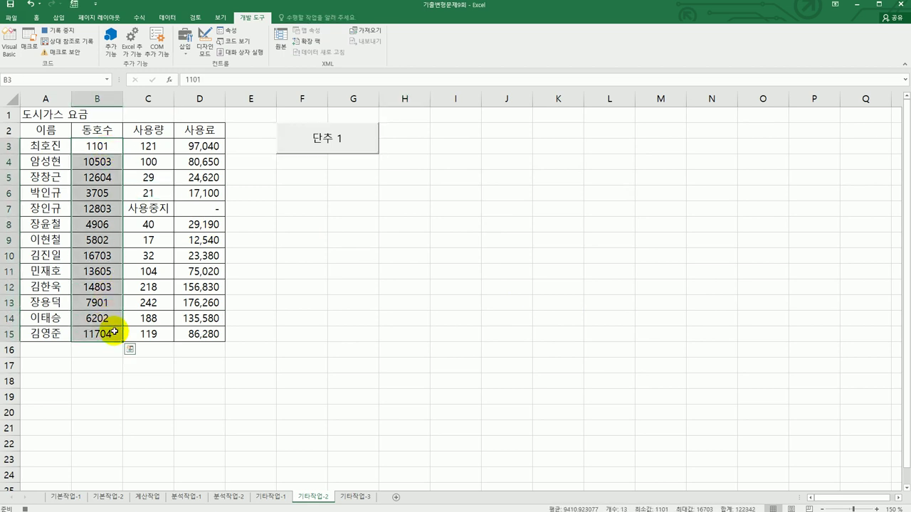
{"action": "right_click", "coordinate": [100, 163]}
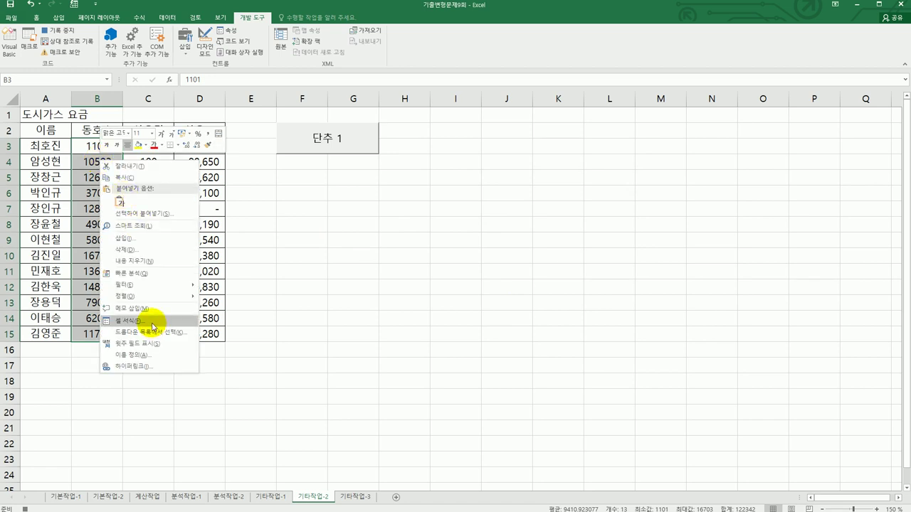
{"action": "left_click", "coordinate": [150, 319]}
{"action": "left_click_drag", "start_coordinate": [187, 196], "coordinate": [536, 202]}
{"action": "left_click", "coordinate": [475, 264]}
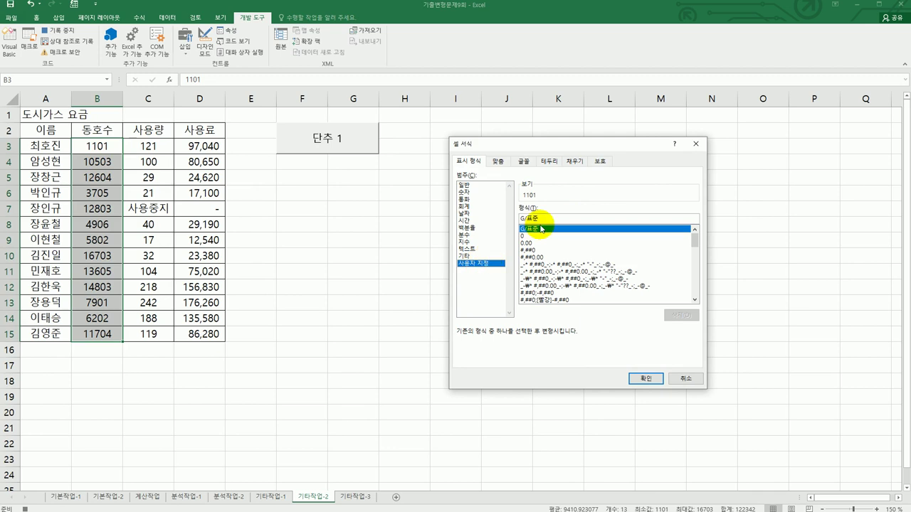
{"action": "key", "text": "BackSpace"}
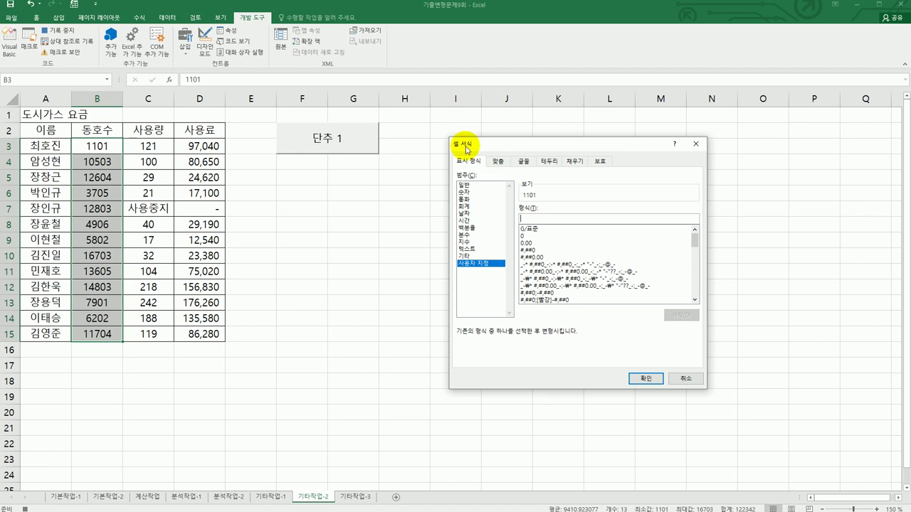
{"action": "key", "text": "alt+Tab"}
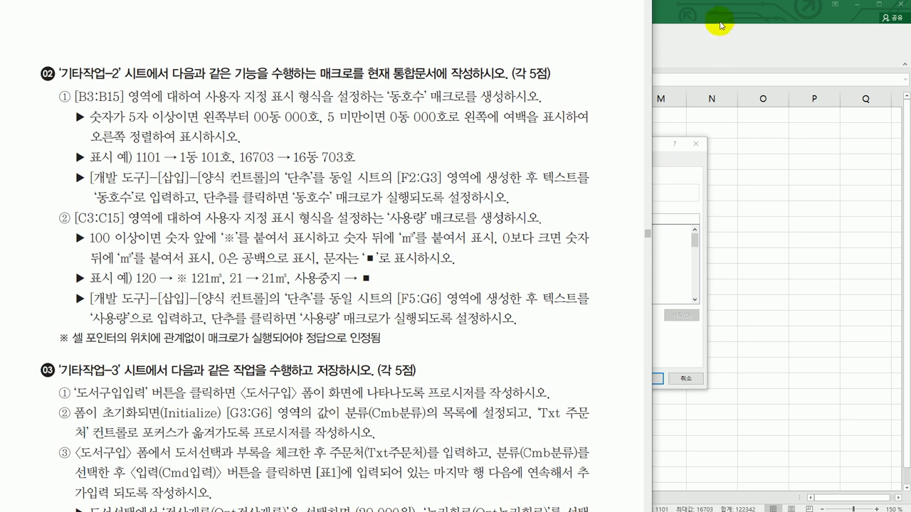
{"action": "left_click", "coordinate": [720, 25]}
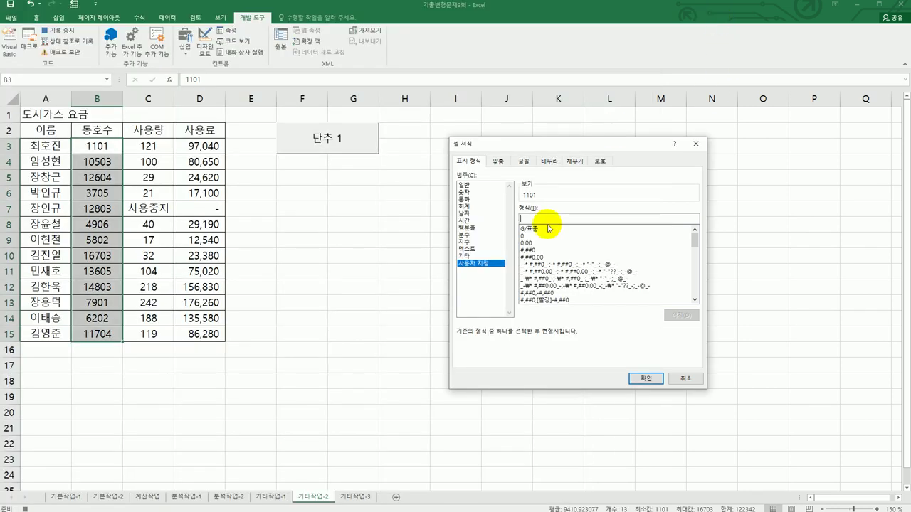
{"action": "type", "text": "#동 ###호"}
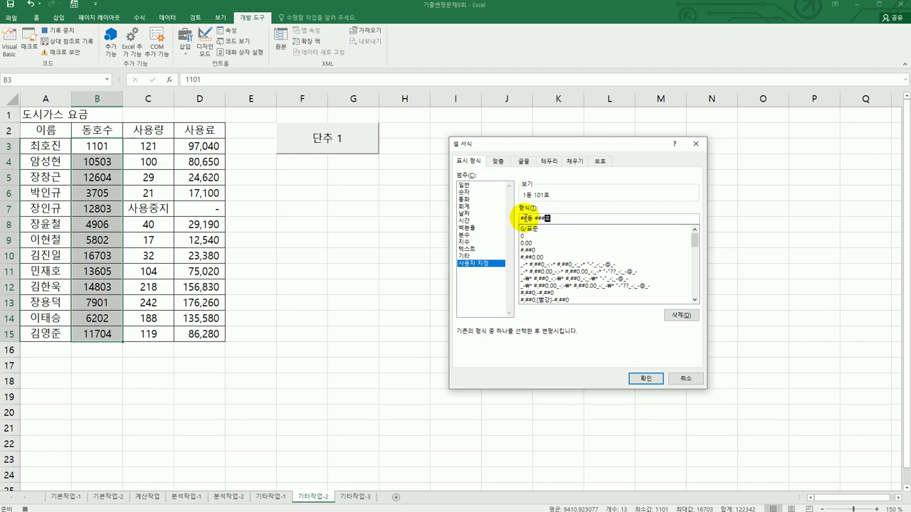
{"action": "left_click", "coordinate": [642, 377]}
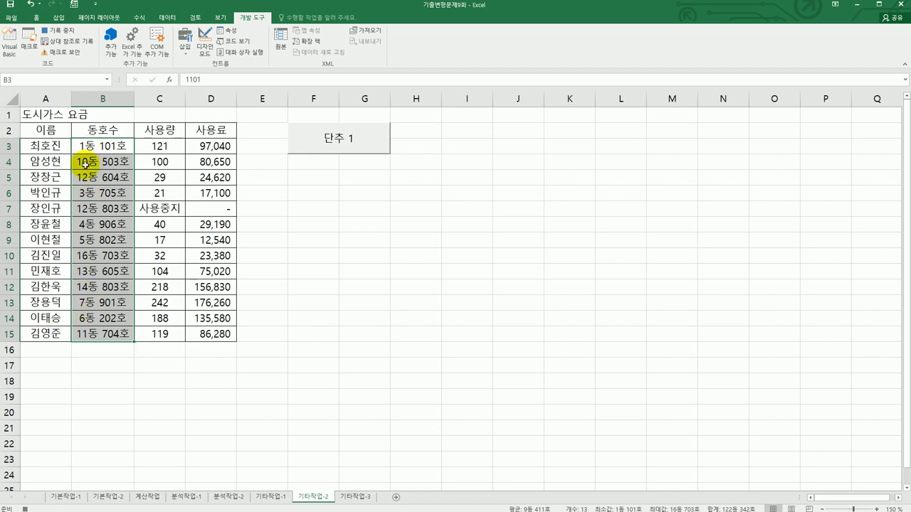
{"action": "left_click", "coordinate": [86, 331]}
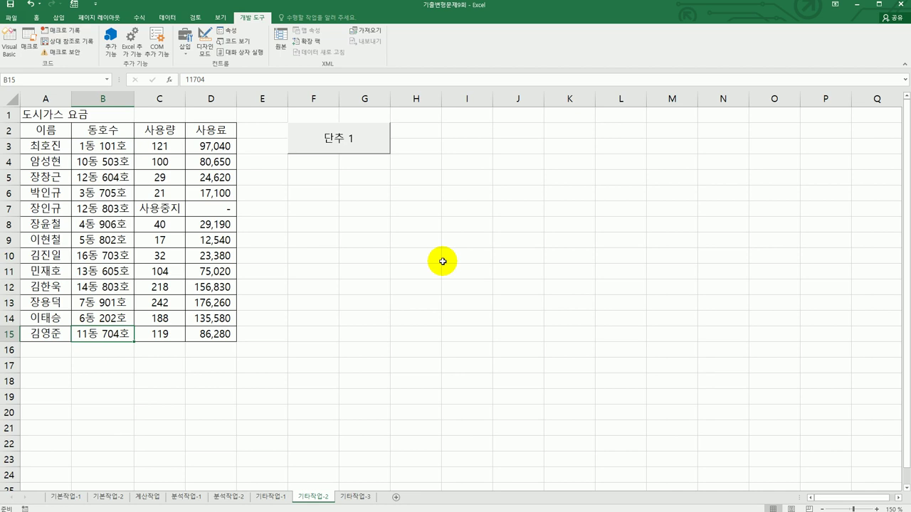
Change the text on the button over F2:G3 to 동호수.
{"action": "right_click", "coordinate": [350, 138]}
{"action": "left_click", "coordinate": [383, 171]}
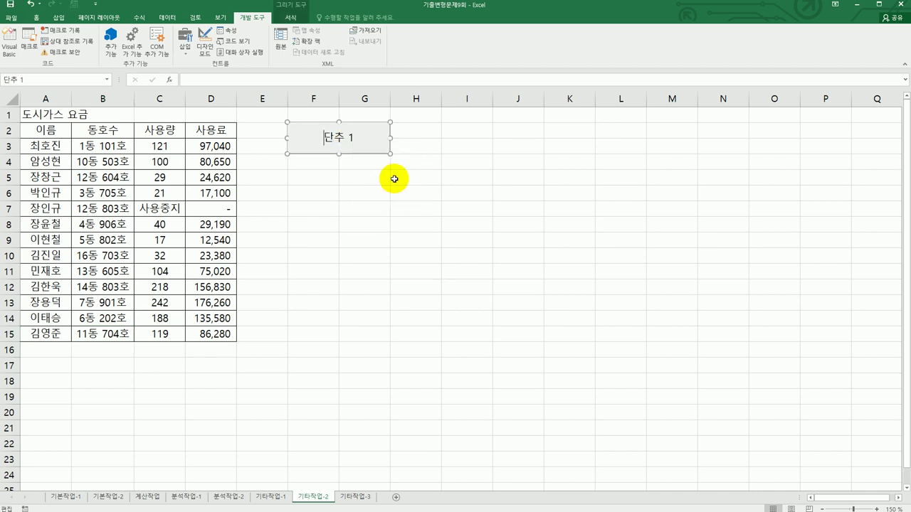
{"action": "key", "text": "ctrl+a"}
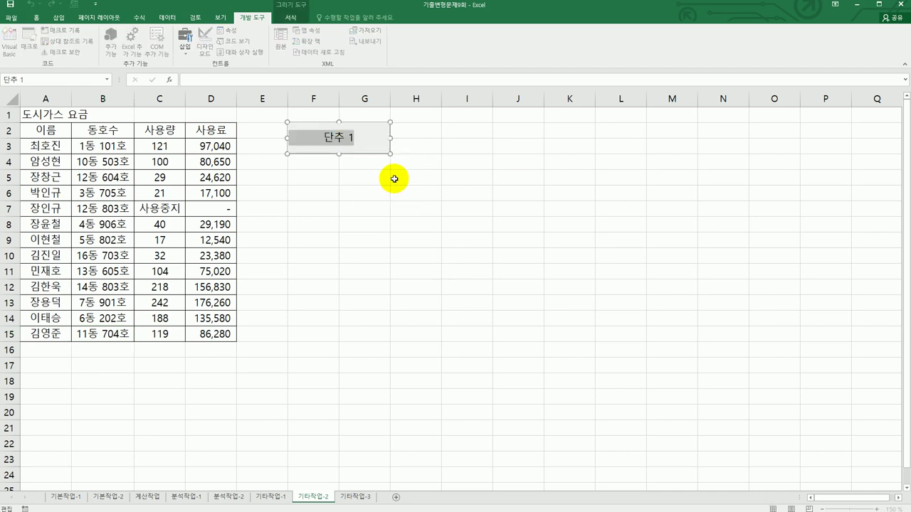
{"action": "type", "text": "동호수"}
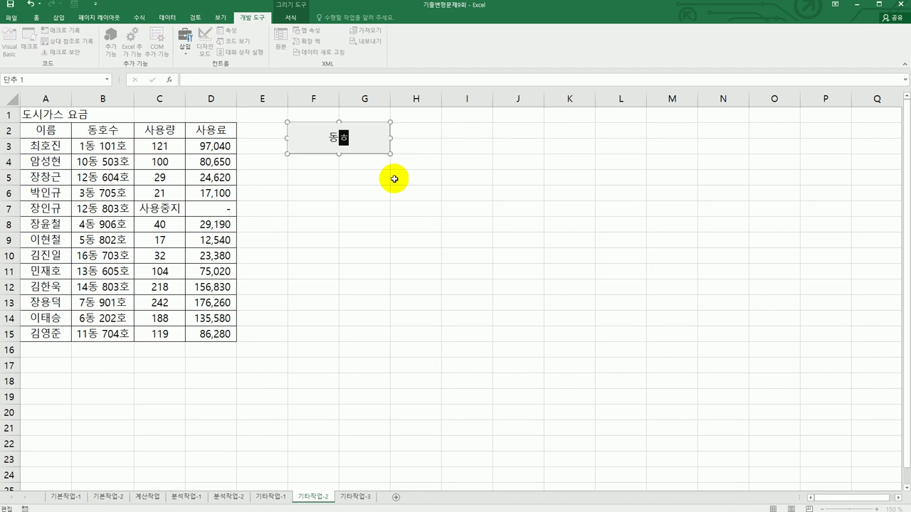
{"action": "left_click", "coordinate": [466, 197]}
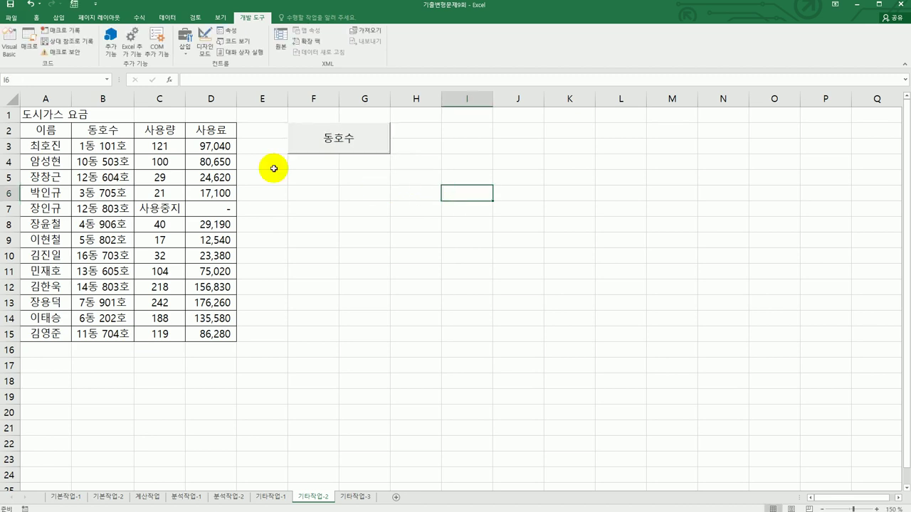
Draw a form control button over cells F5:G6 and start recording a macro named 사용량 for it.
{"action": "left_click", "coordinate": [185, 48]}
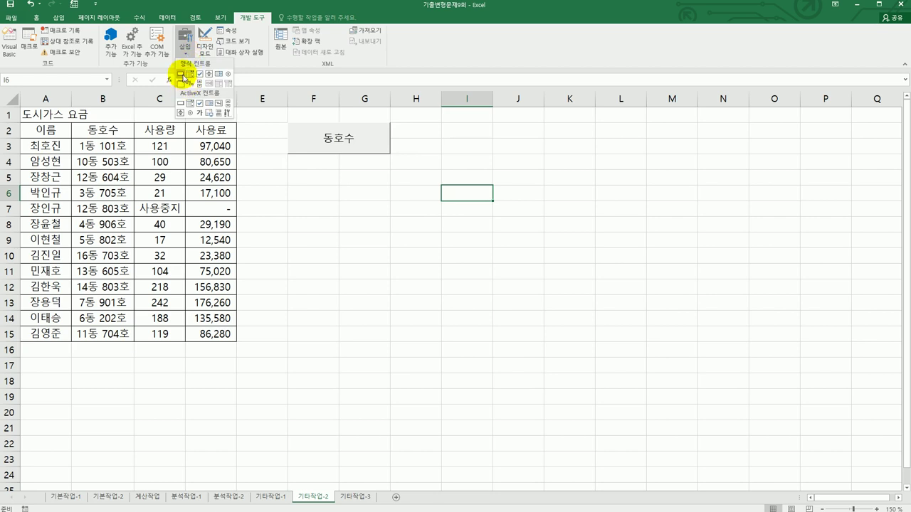
{"action": "left_click", "coordinate": [181, 73]}
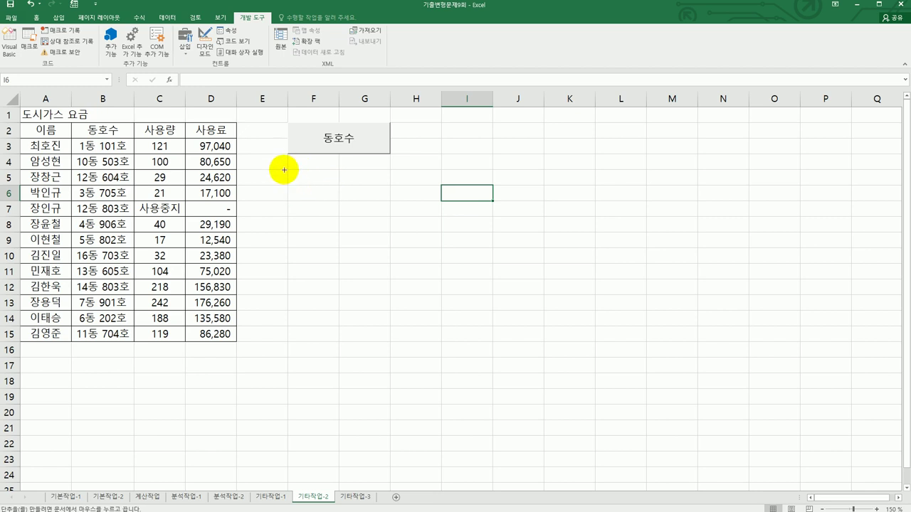
{"action": "left_click_drag", "start_coordinate": [288, 170], "coordinate": [388, 207]}
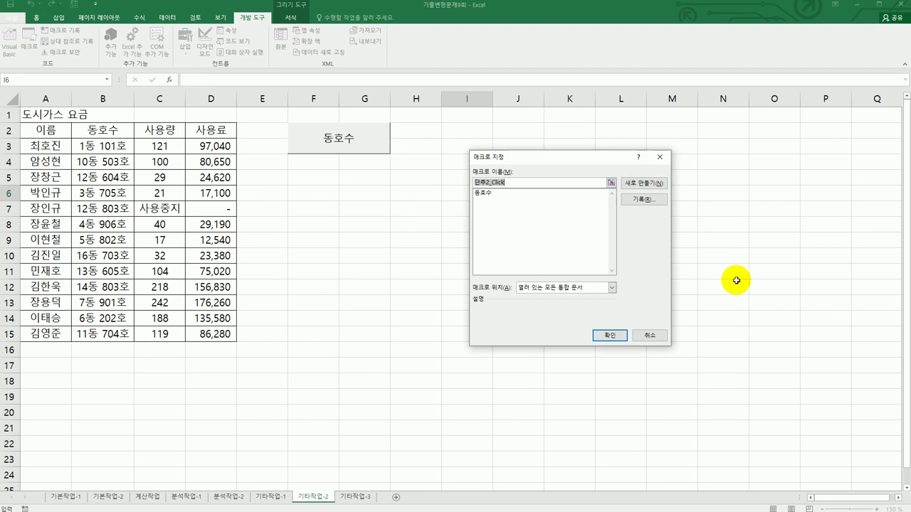
{"action": "type", "text": "사용량"}
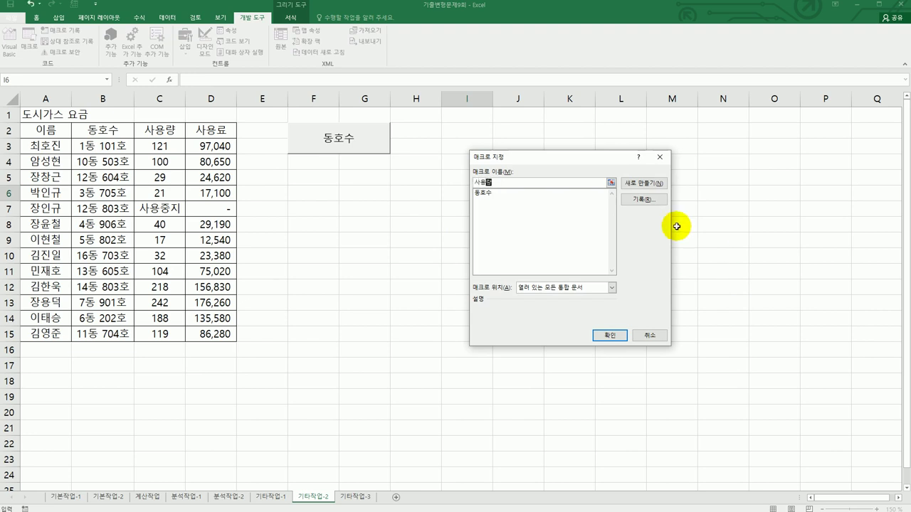
{"action": "left_click", "coordinate": [643, 199]}
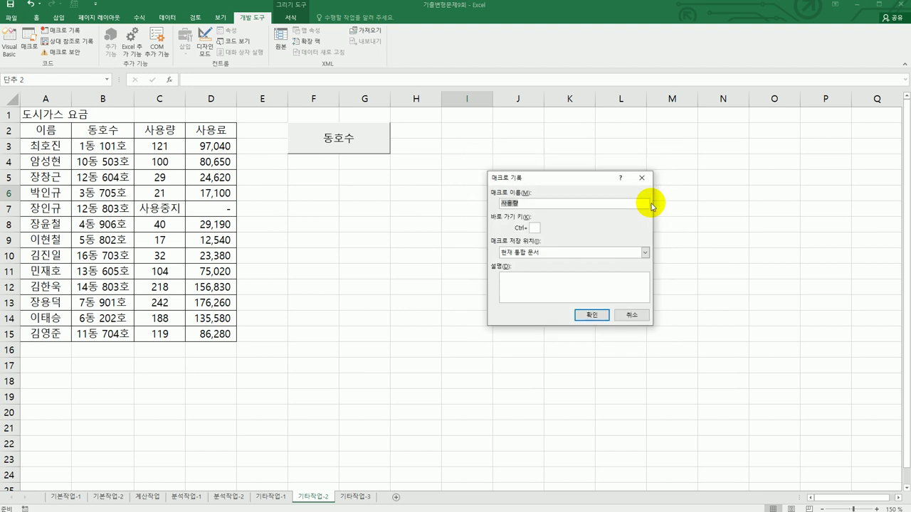
{"action": "left_click", "coordinate": [596, 314]}
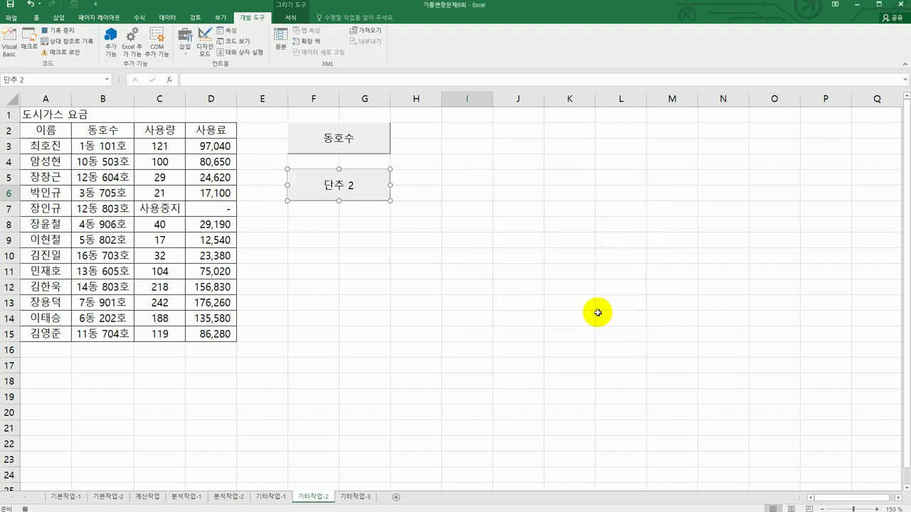
Select C3:C15, check the 사용량 instruction, and open the range's custom number format (사용자 지정) settings.
{"action": "left_click_drag", "start_coordinate": [157, 146], "coordinate": [146, 338]}
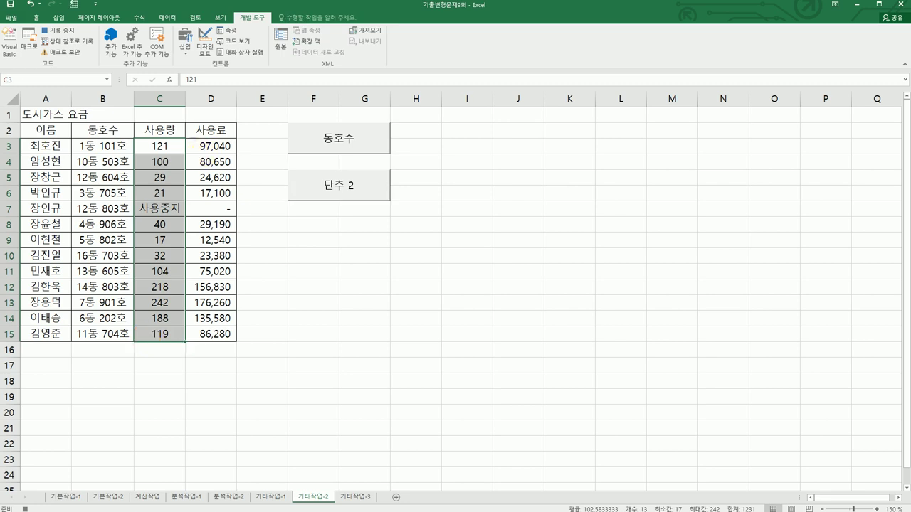
{"action": "key", "text": "alt+Tab"}
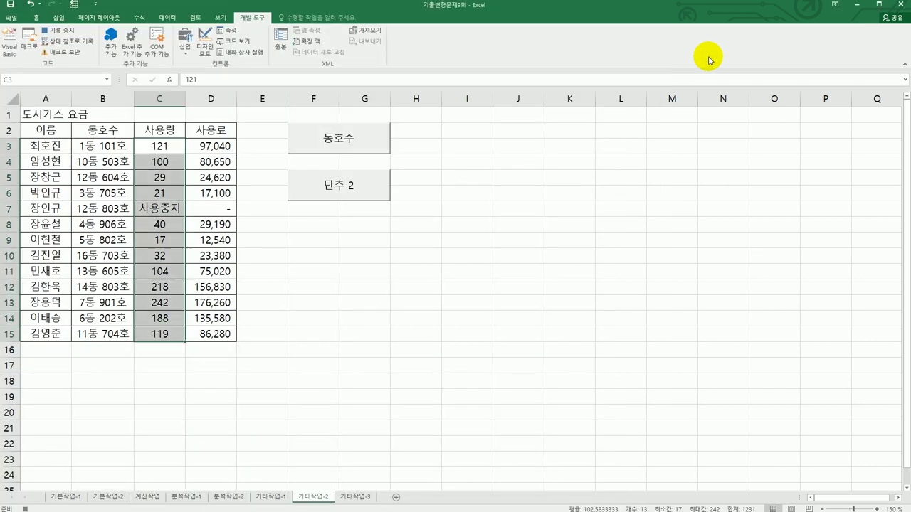
{"action": "left_click", "coordinate": [708, 58]}
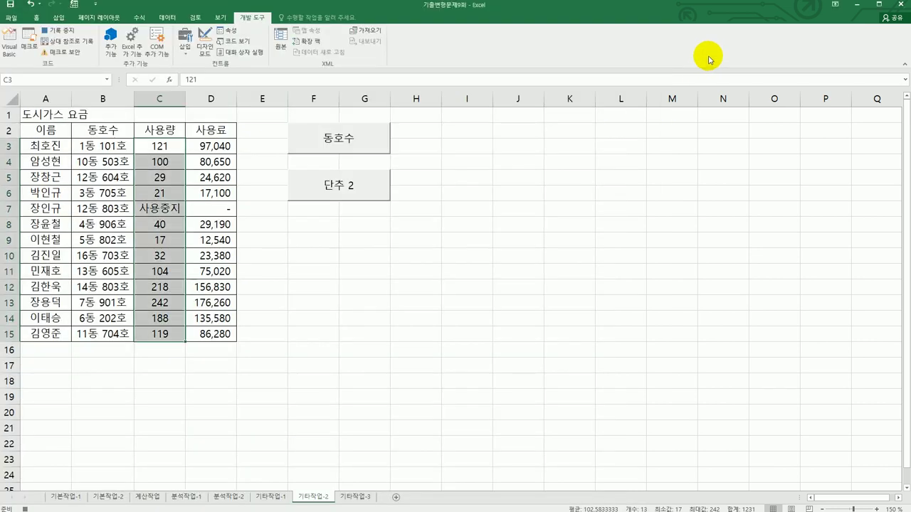
{"action": "right_click", "coordinate": [154, 162]}
{"action": "left_click", "coordinate": [201, 324]}
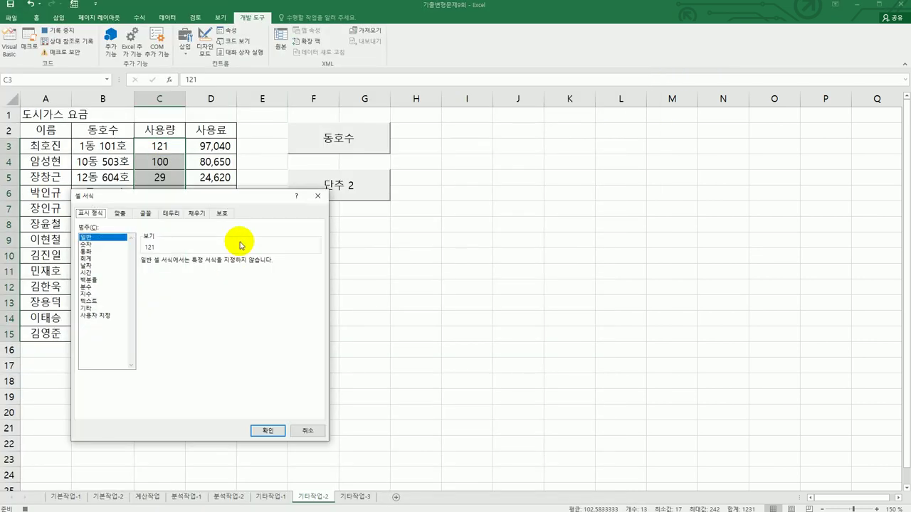
{"action": "left_click_drag", "start_coordinate": [230, 192], "coordinate": [603, 121]}
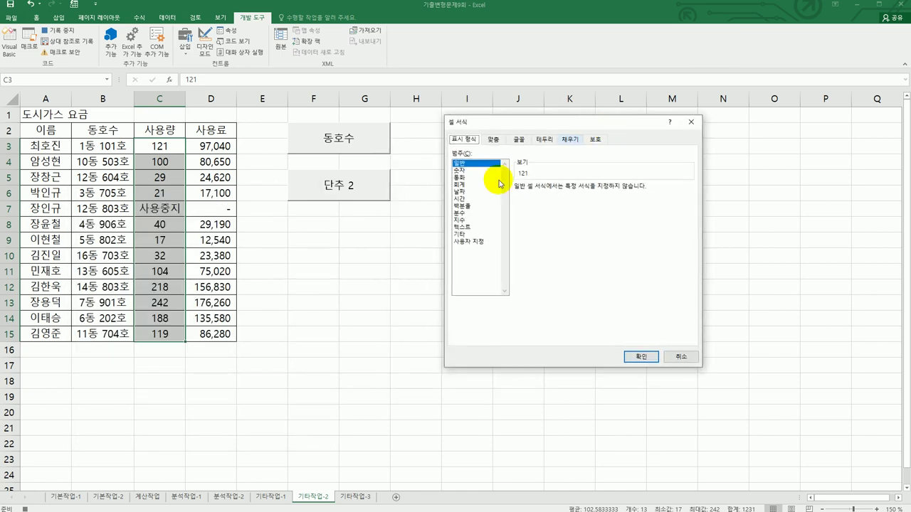
{"action": "left_click", "coordinate": [469, 241]}
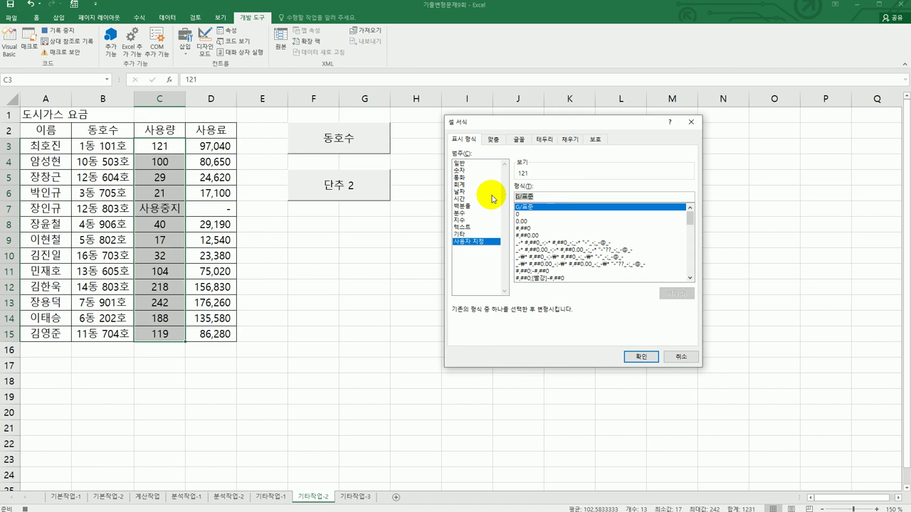
Enter the custom format's first section as [>=100]"※" 0㎥, using the special characters ※ and ㎥.
{"action": "type", "text": "["}
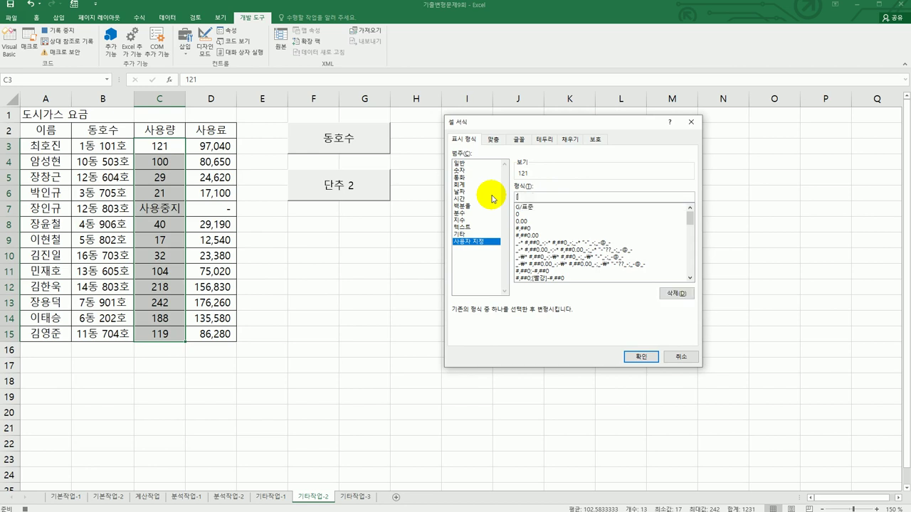
{"action": "type", "text": ">=100]\"ㅁ"}
{"action": "key", "text": "Hangul_Hanja"}
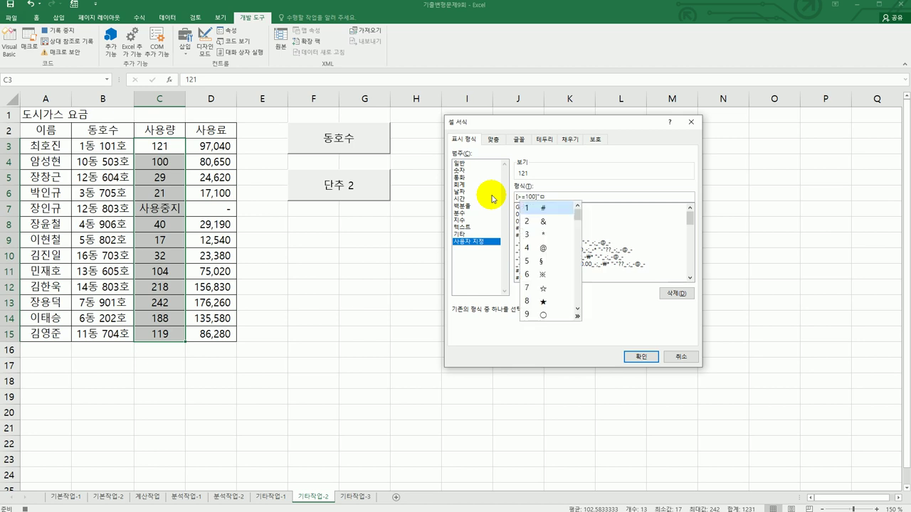
{"action": "type", "text": "6"}
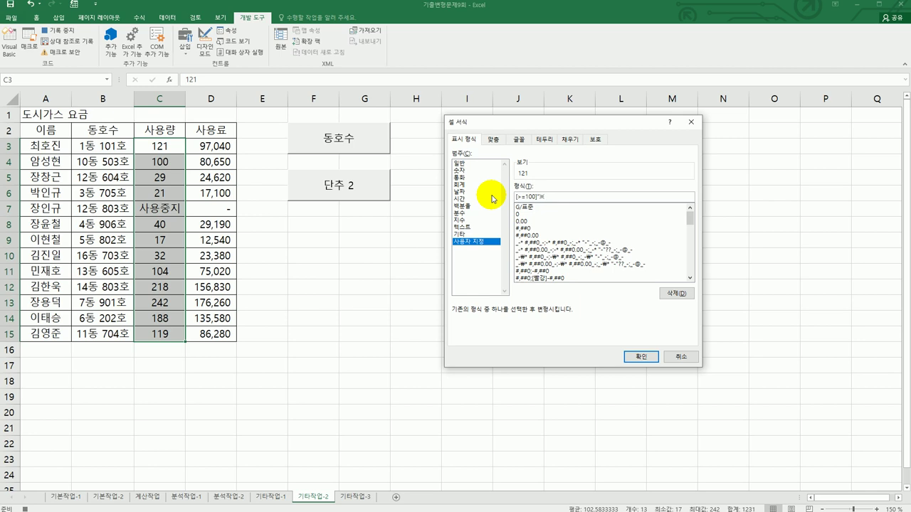
{"action": "type", "text": "\"0"}
{"action": "type", "text": "ㅁ"}
{"action": "key", "text": "Hangul_Hanja"}
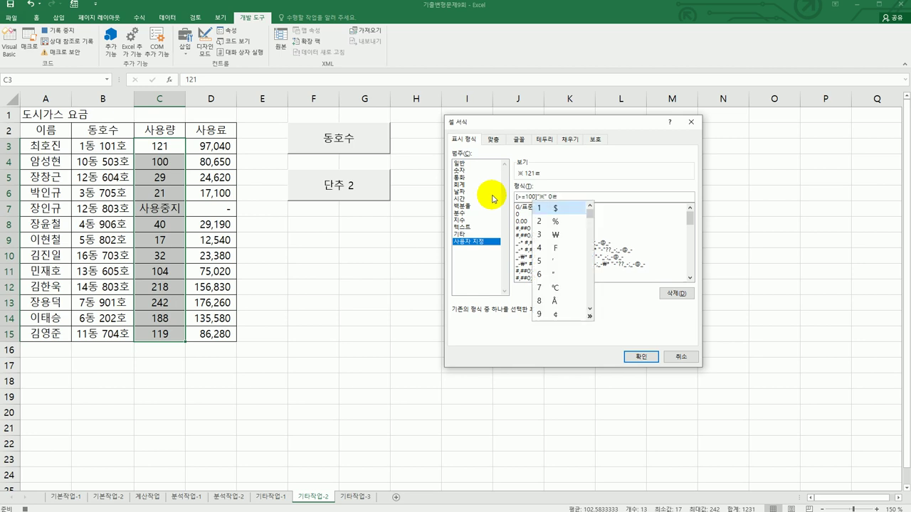
{"action": "left_click", "coordinate": [589, 316]}
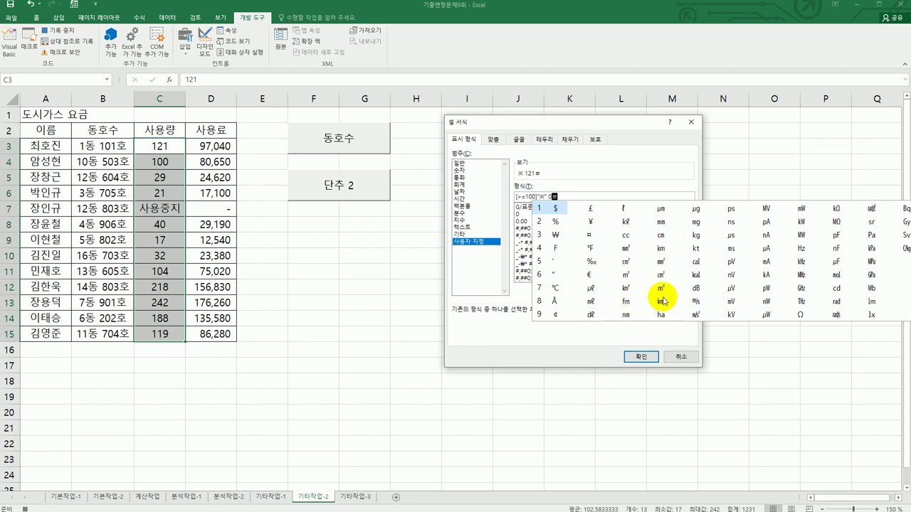
{"action": "left_click", "coordinate": [625, 275]}
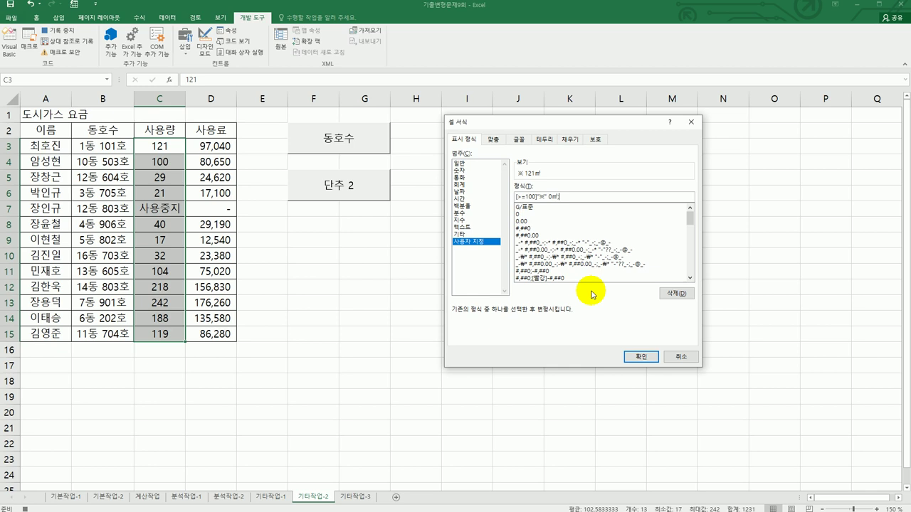
Add 0 ㎥ as the custom format's second section, using the special character ㎥.
{"action": "type", "text": ";0ㄹ"}
{"action": "key", "text": "Hangul_Hanja"}
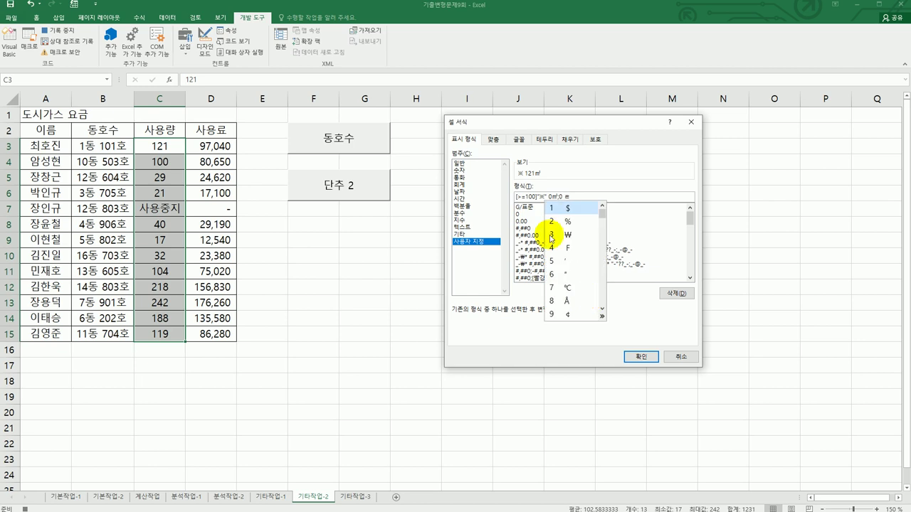
{"action": "left_click", "coordinate": [602, 317]}
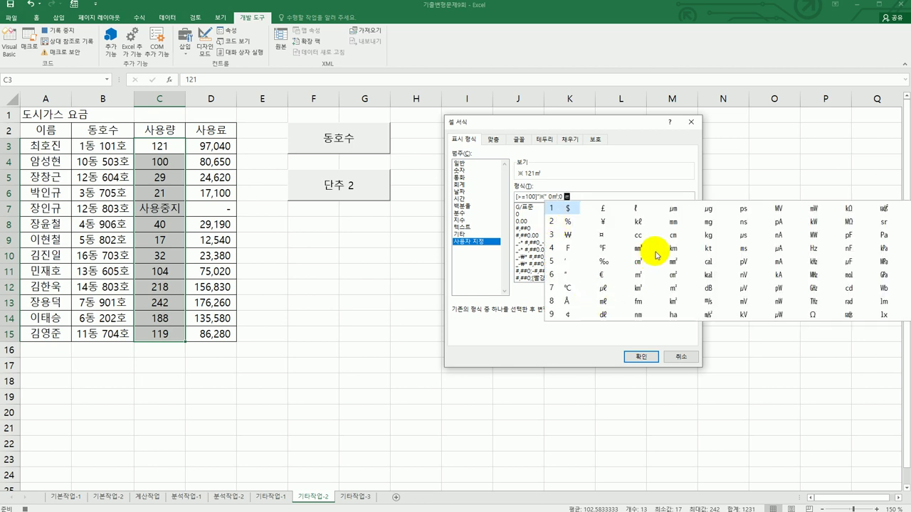
{"action": "left_click", "coordinate": [638, 274]}
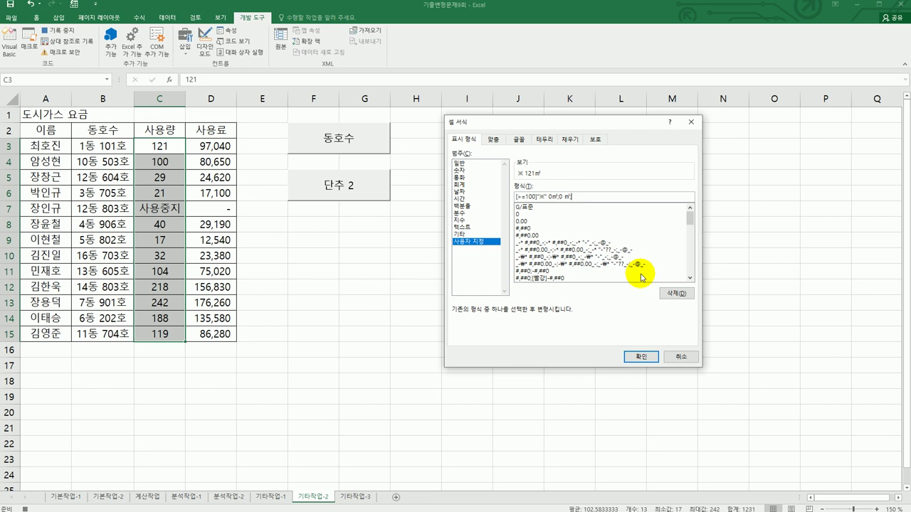
Add 0 as the format's third section and "■" as its text section, using the special character ■.
{"action": "type", "text": ";0"}
{"action": "type", "text": ";\"ㅁ"}
{"action": "key", "text": "Hangul_Hanja"}
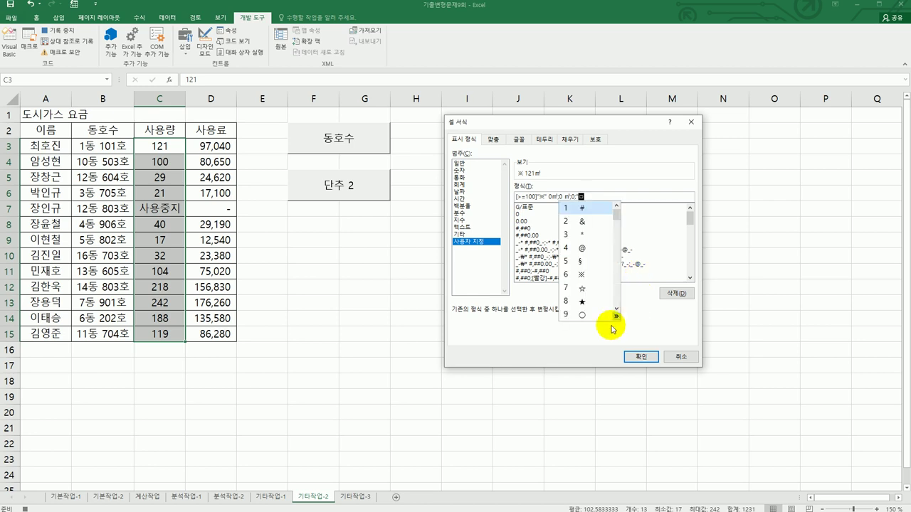
{"action": "left_click", "coordinate": [616, 316]}
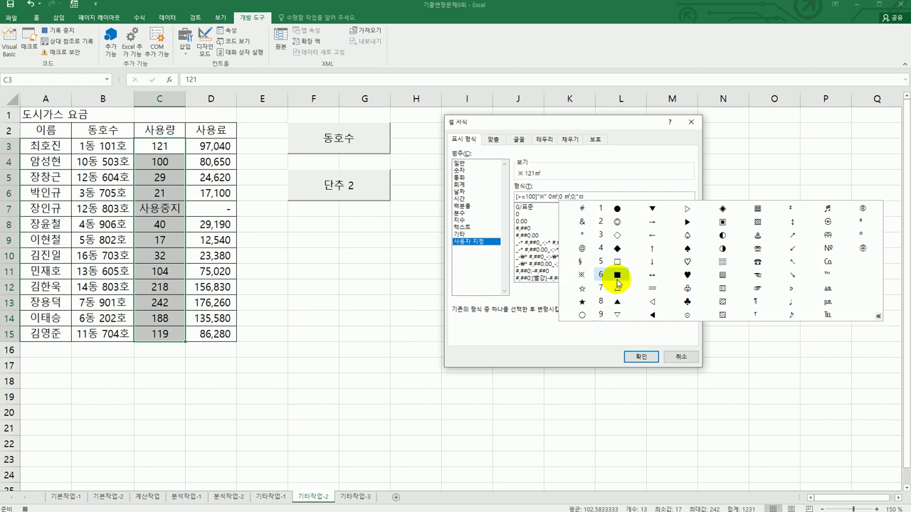
{"action": "left_click", "coordinate": [617, 277]}
{"action": "type", "text": "\""}
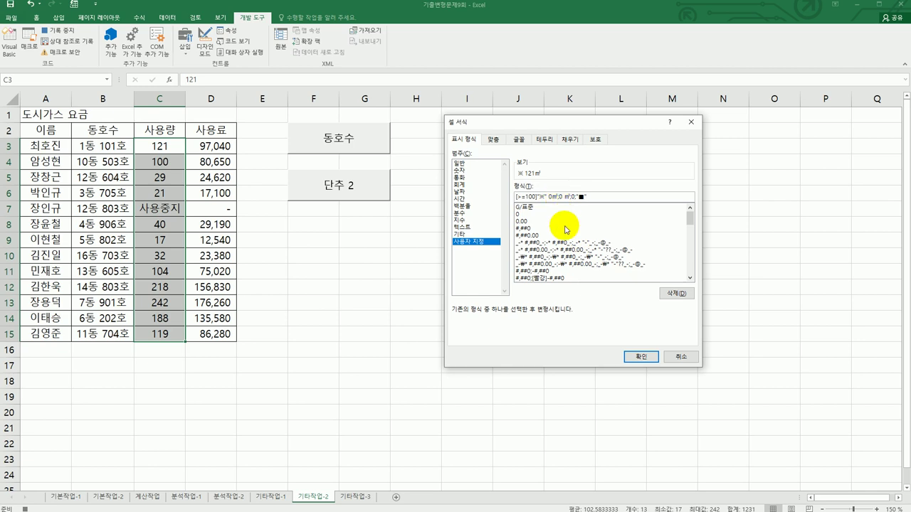
Insert the condition [>0] before the second section and remove the 0 from the third section of the format.
{"action": "type", "text": "[>0]"}
{"action": "key", "text": "alt+Tab"}
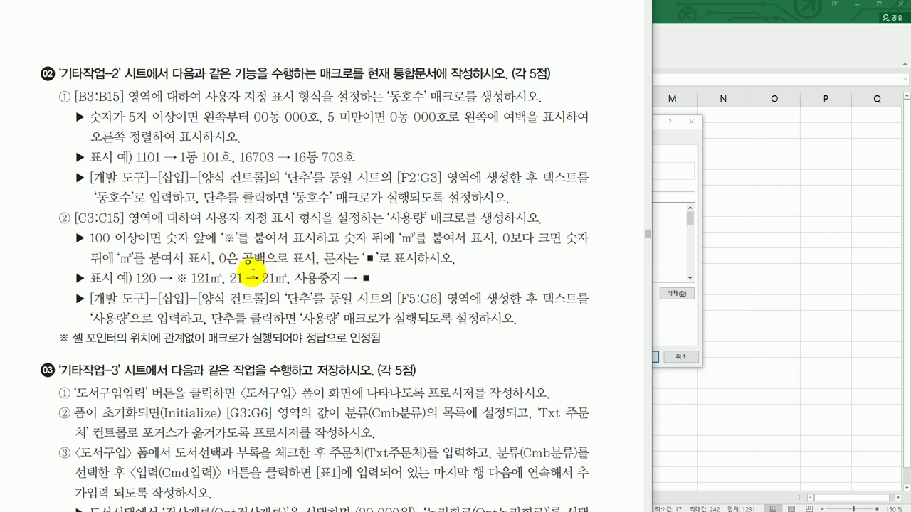
{"action": "left_click", "coordinate": [677, 154]}
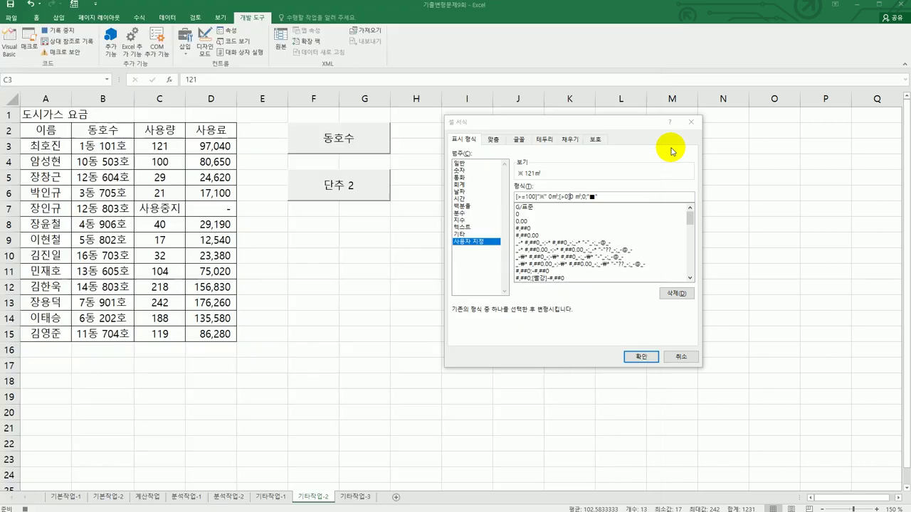
{"action": "left_click", "coordinate": [582, 197]}
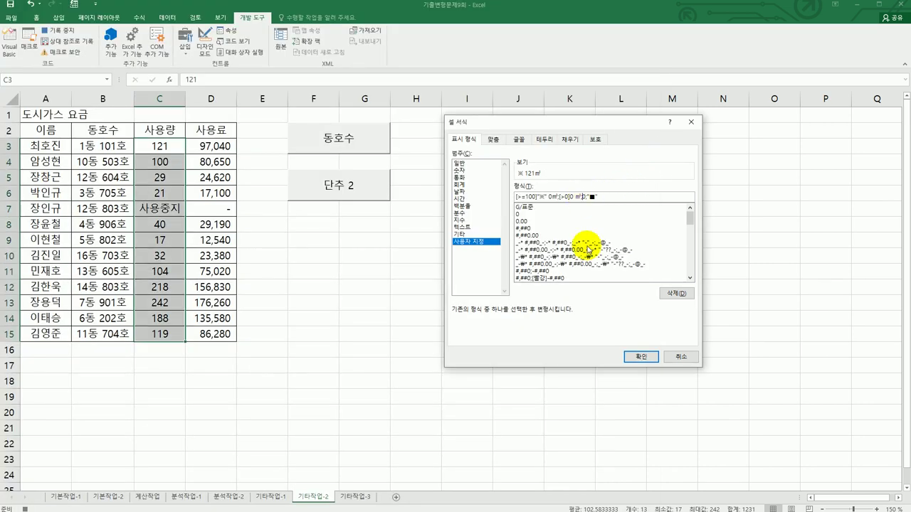
{"action": "key", "text": "BackSpace"}
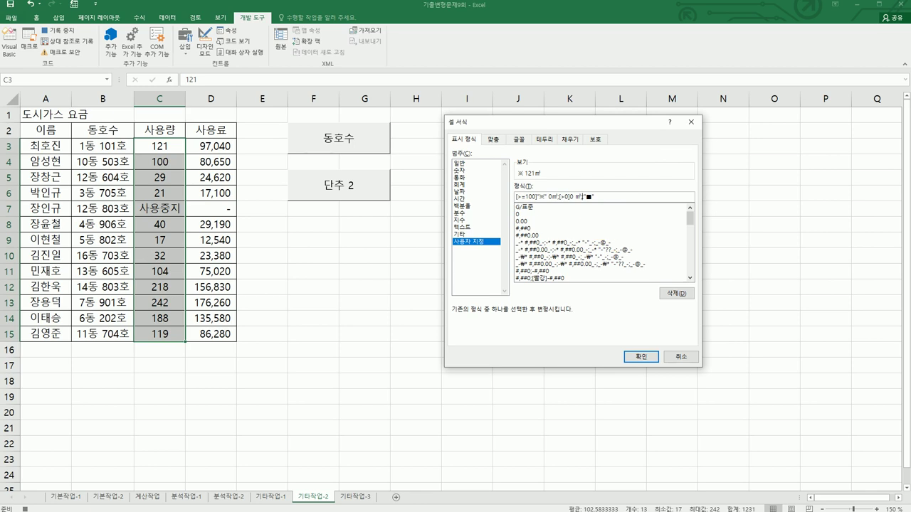
Recheck the 사용량 instruction, apply the custom format with an empty zero section to C3:C15, and stop recording the macro.
{"action": "key", "text": "alt+Tab"}
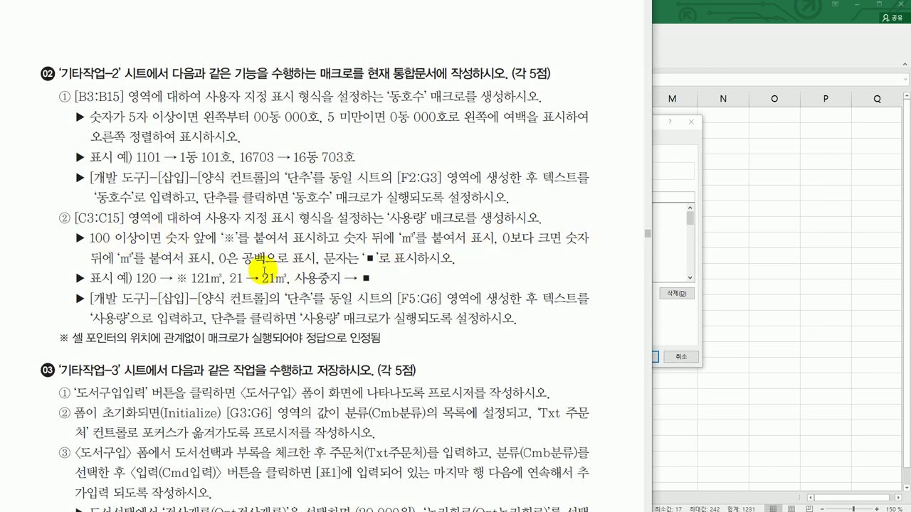
{"action": "left_click", "coordinate": [683, 153]}
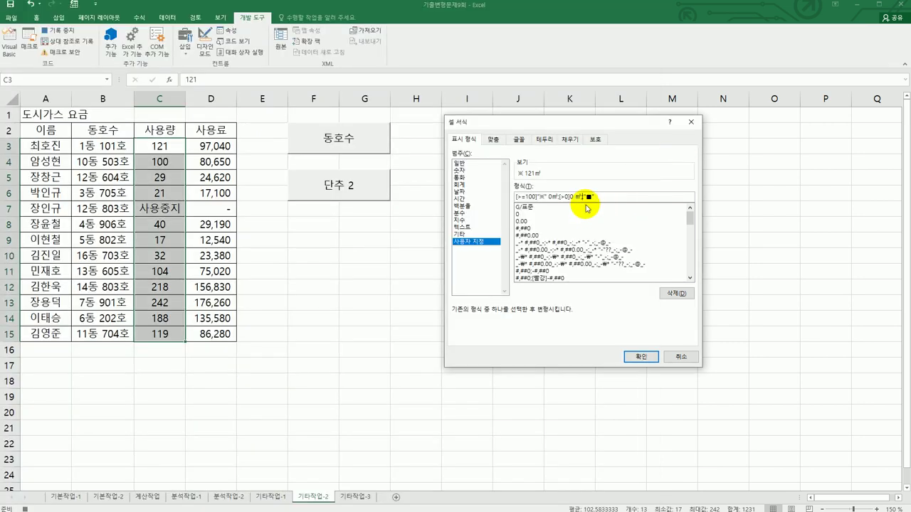
{"action": "type", "text": ";"}
{"action": "key", "text": "alt+Tab"}
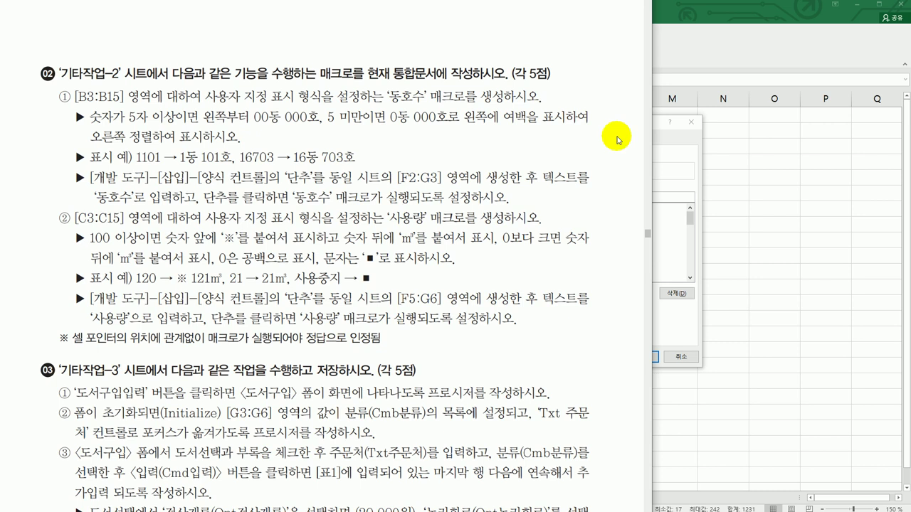
{"action": "left_click", "coordinate": [683, 176]}
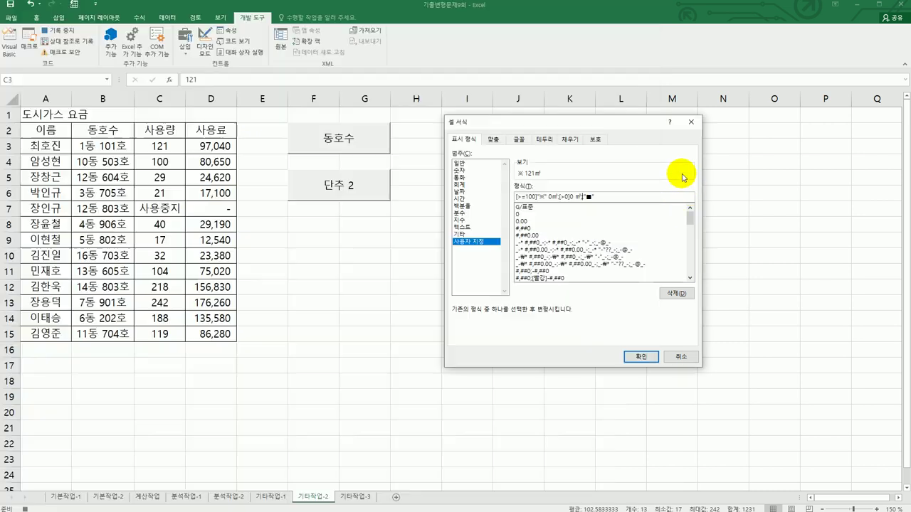
{"action": "left_click", "coordinate": [642, 357]}
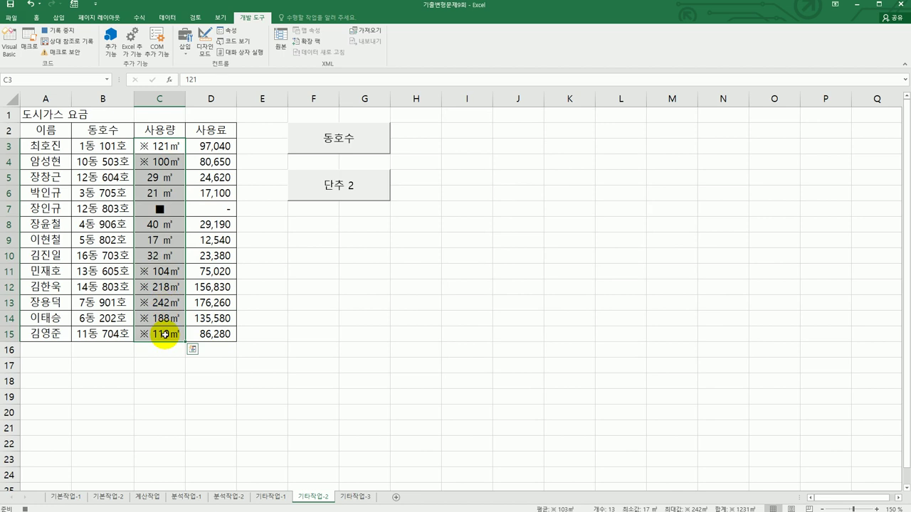
{"action": "left_click", "coordinate": [57, 31]}
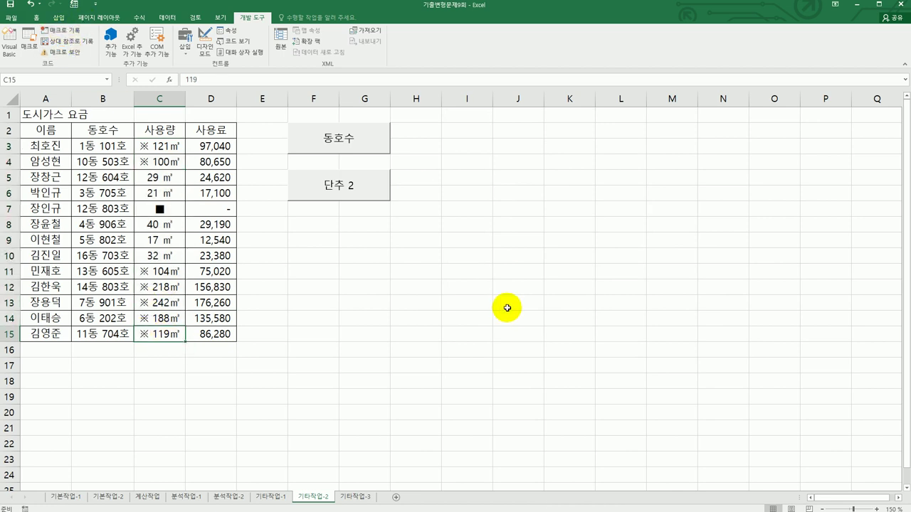
Change the text on the button over F5:G6 to 사용량.
{"action": "right_click", "coordinate": [346, 195]}
{"action": "left_click", "coordinate": [385, 235]}
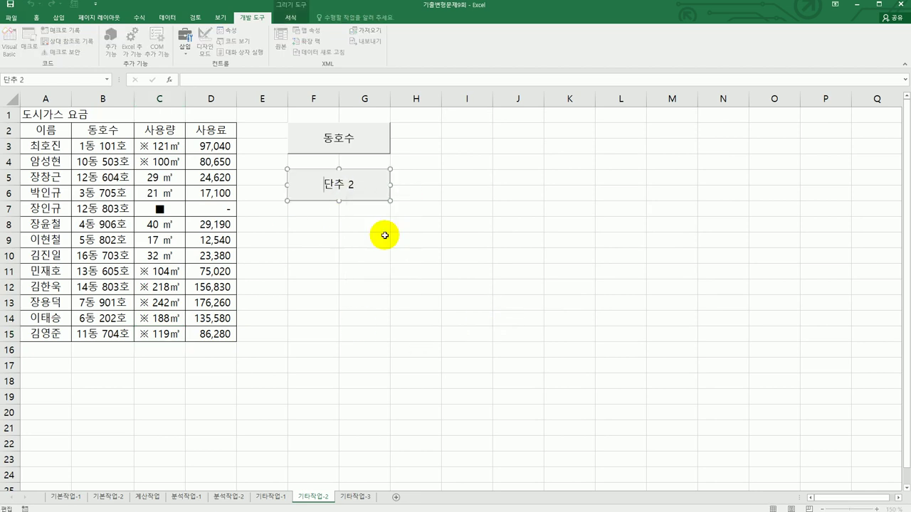
{"action": "key", "text": "ctrl+a"}
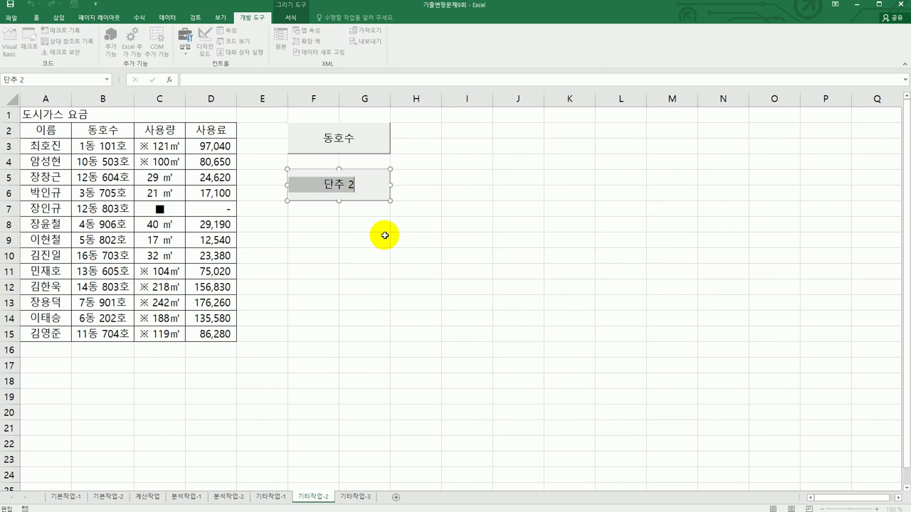
{"action": "type", "text": "사용량"}
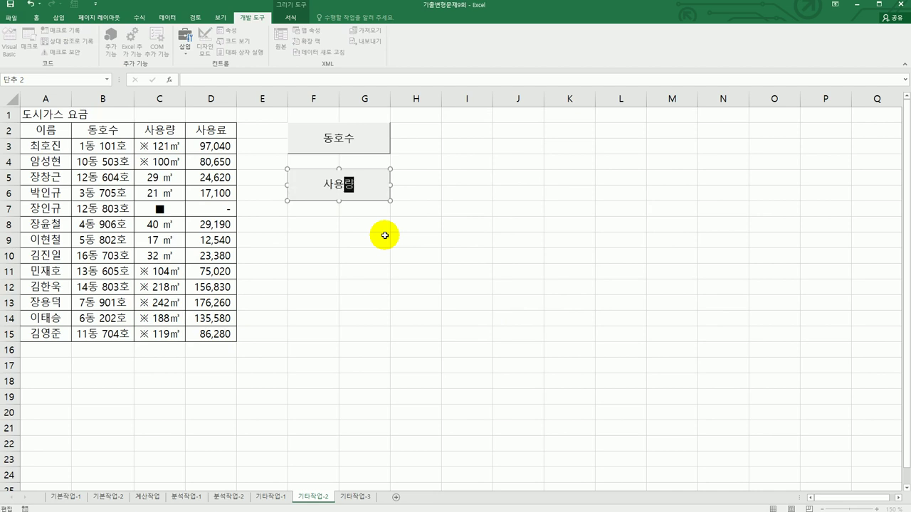
{"action": "left_click", "coordinate": [384, 235]}
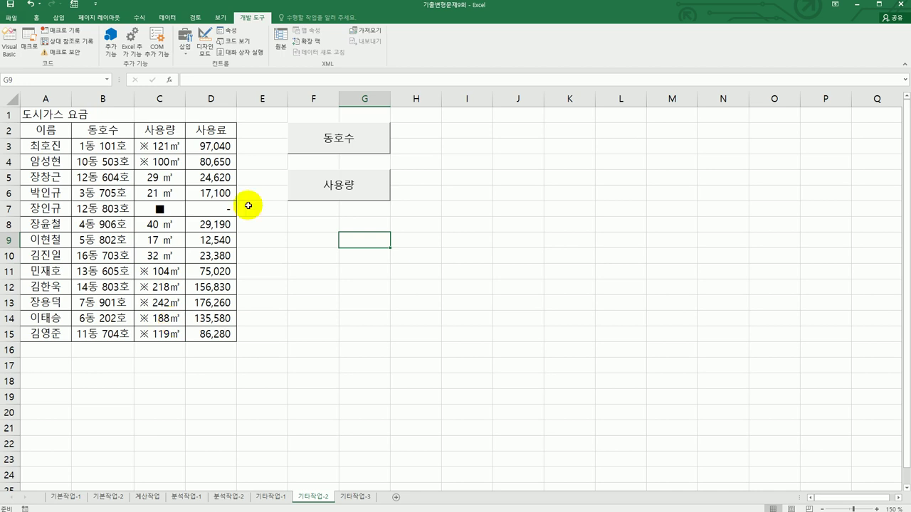
Read the task 03 instructions and enter 도서구입.Show in the click procedure of the 도서구입입력 button on sheet 기타작업-3.
{"action": "key", "text": "alt+Tab"}
{"action": "scroll", "coordinate": [345, 294], "scroll_direction": "down", "scroll_amount": 5}
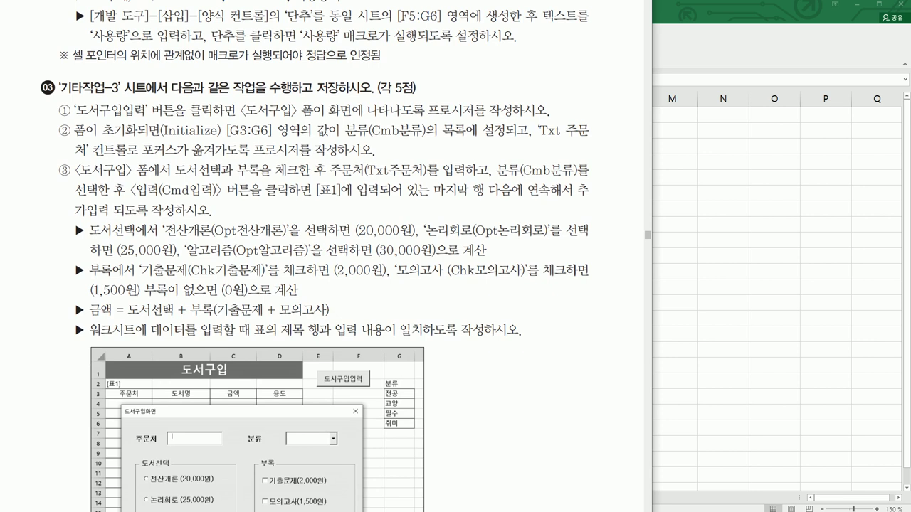
{"action": "scroll", "coordinate": [341, 284], "scroll_direction": "down", "scroll_amount": 3}
{"action": "scroll", "coordinate": [342, 285], "scroll_direction": "up", "scroll_amount": 4}
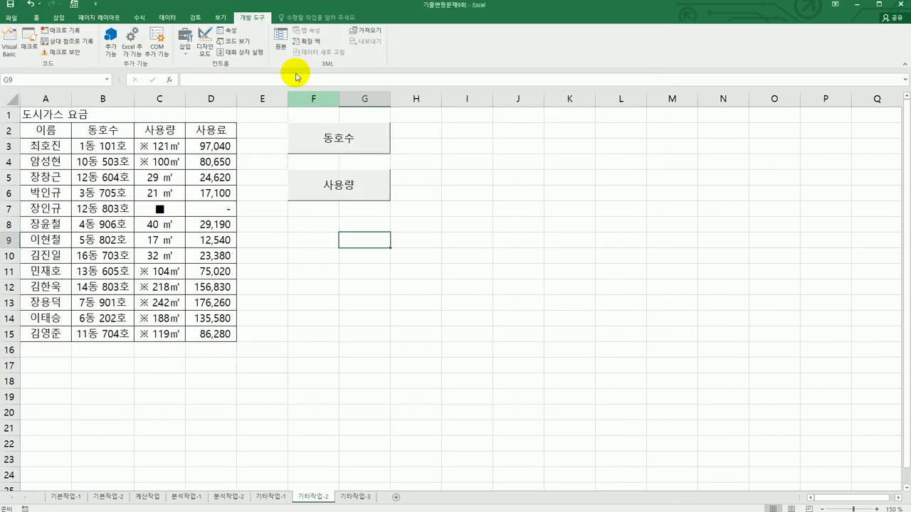
{"action": "left_click", "coordinate": [209, 46]}
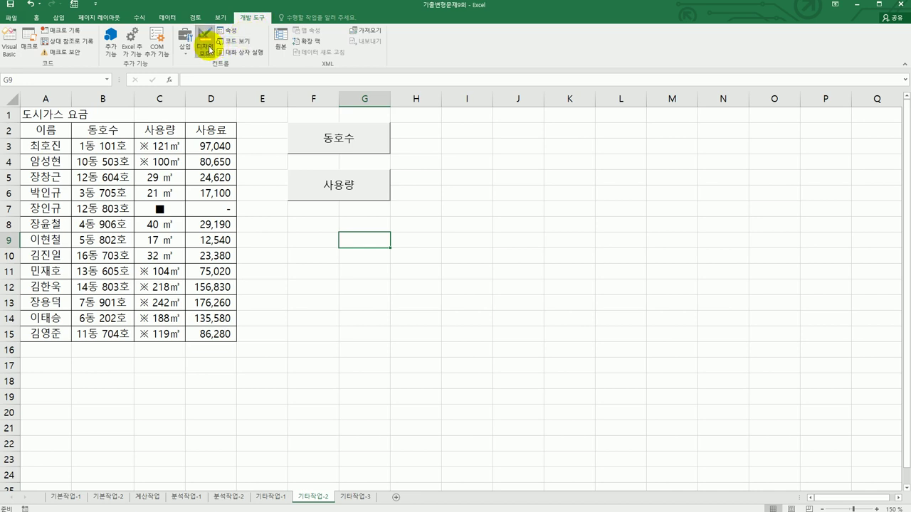
{"action": "left_click", "coordinate": [355, 497]}
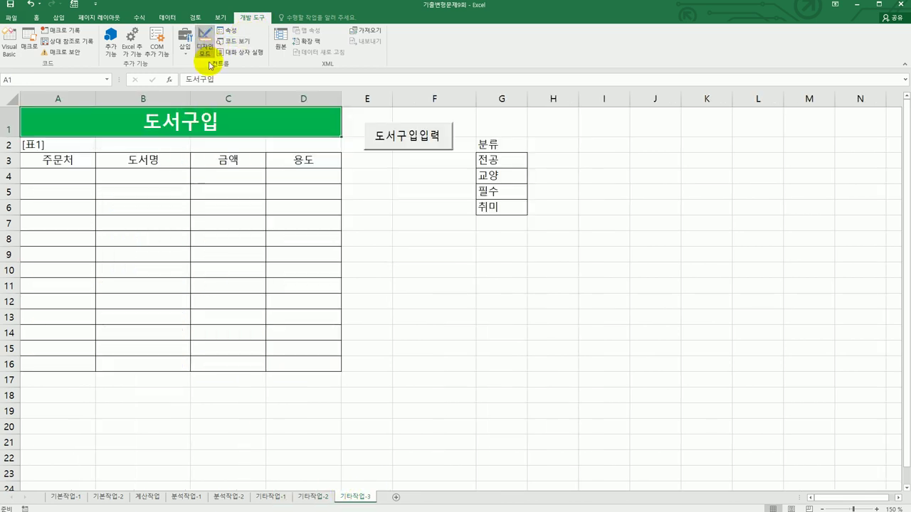
{"action": "left_click", "coordinate": [414, 143]}
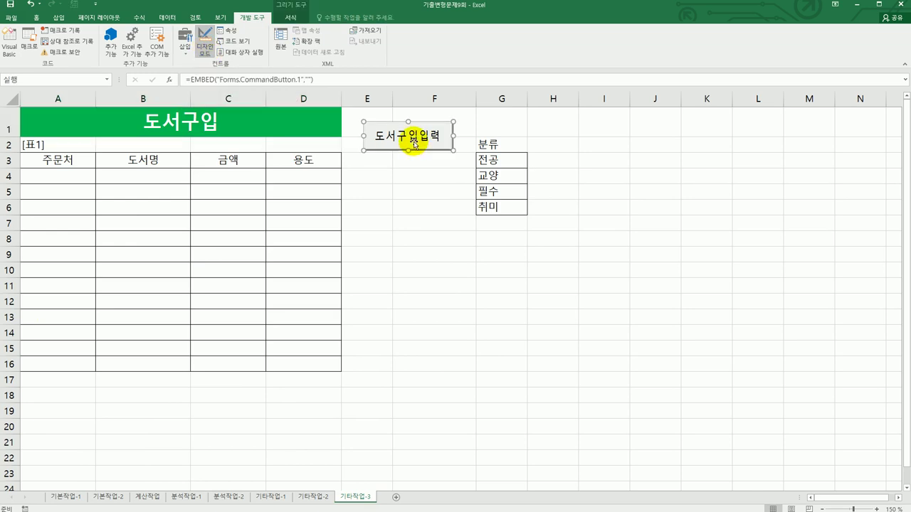
{"action": "double_click", "coordinate": [414, 142]}
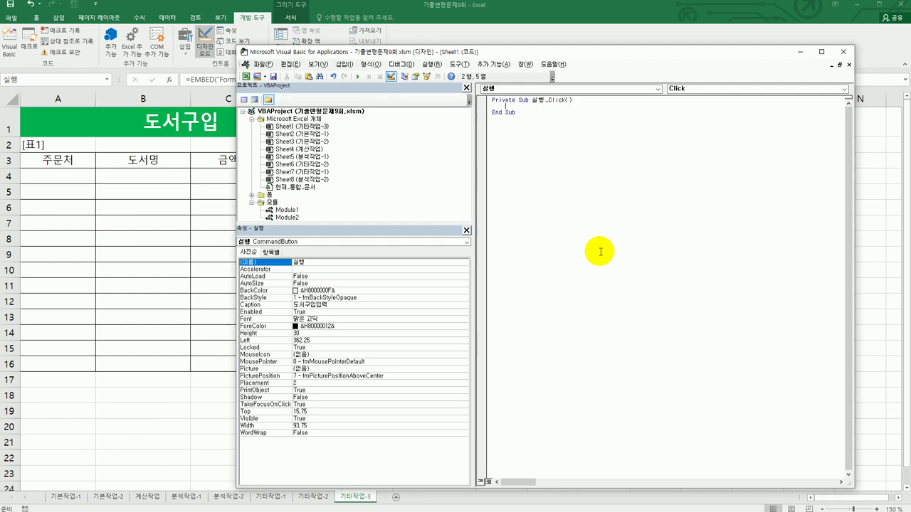
{"action": "type", "text": "도서구입.show"}
Open the code of the 도서구입 form and add an Initialize procedure for its UserForm object.
{"action": "left_click", "coordinate": [267, 195]}
{"action": "double_click", "coordinate": [267, 195]}
{"action": "left_click", "coordinate": [278, 203]}
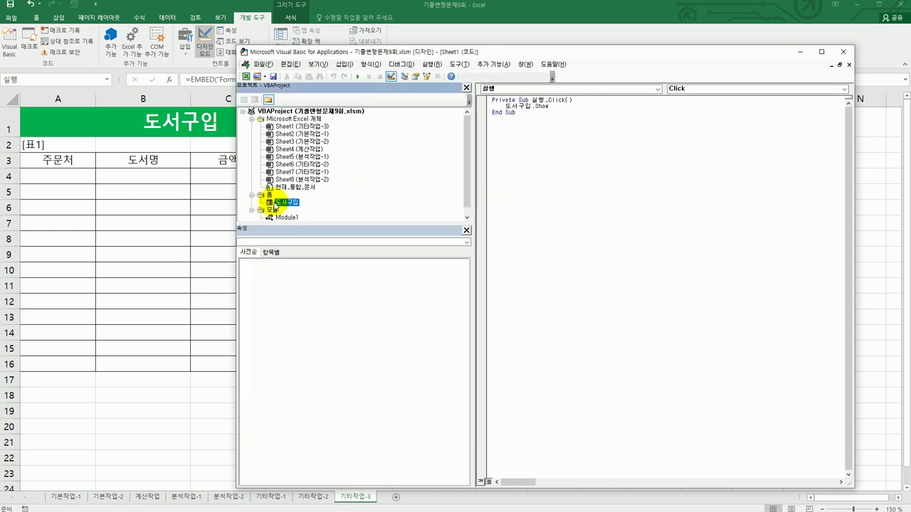
{"action": "left_click", "coordinate": [243, 100]}
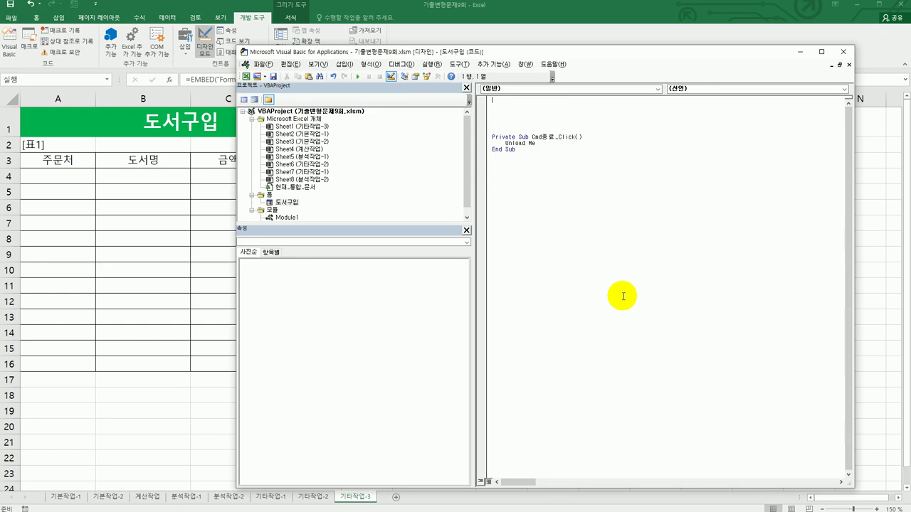
{"action": "left_click", "coordinate": [610, 89]}
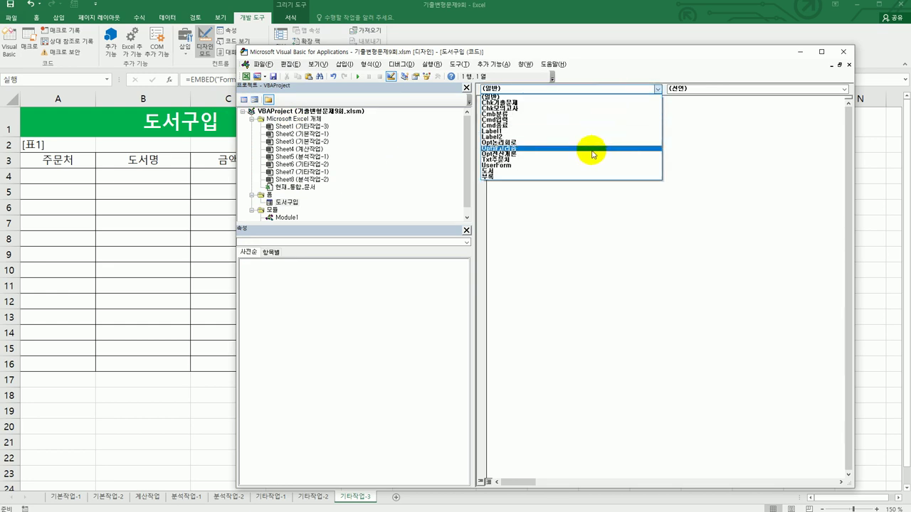
{"action": "left_click", "coordinate": [589, 165]}
{"action": "left_click", "coordinate": [693, 89]}
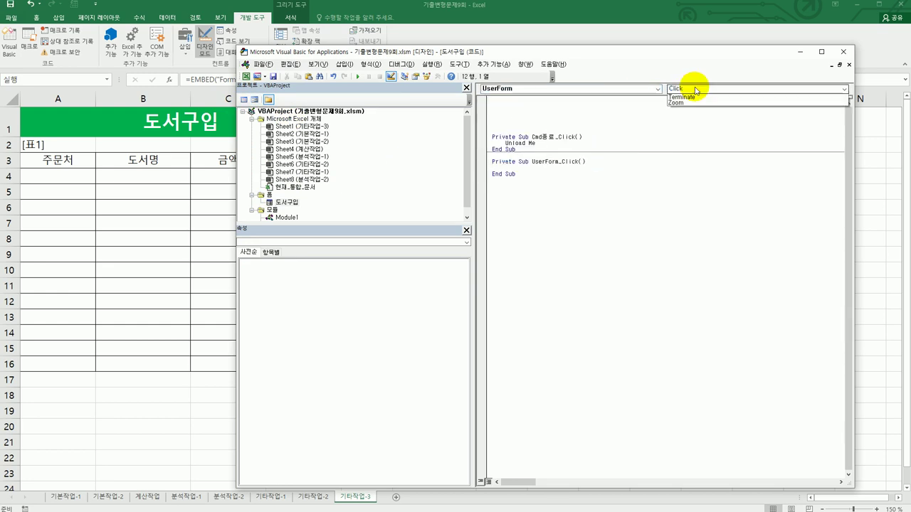
{"action": "left_click", "coordinate": [701, 143]}
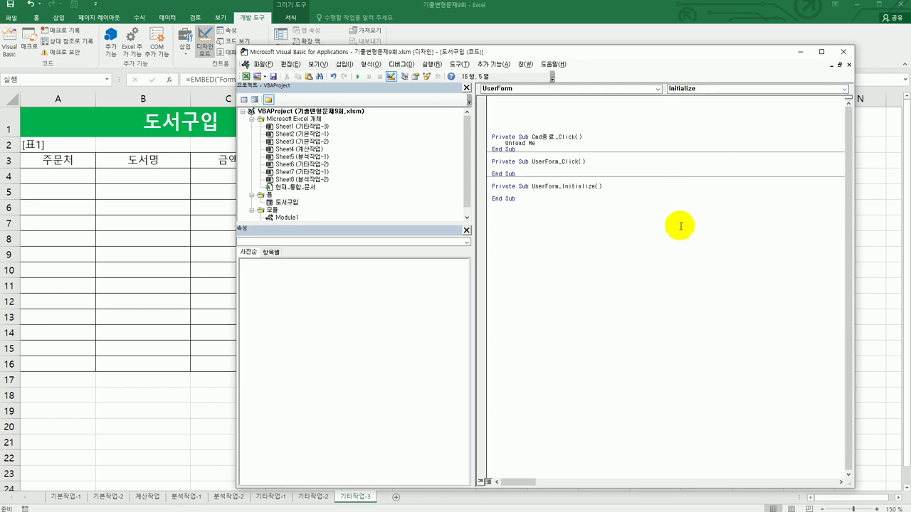
Enter Cmb분류.RowSource = "G3:G6" and Txt주문처.SetFocus in the UserForm_Initialize procedure.
{"action": "type", "text": "cmb분류.RowSource"}
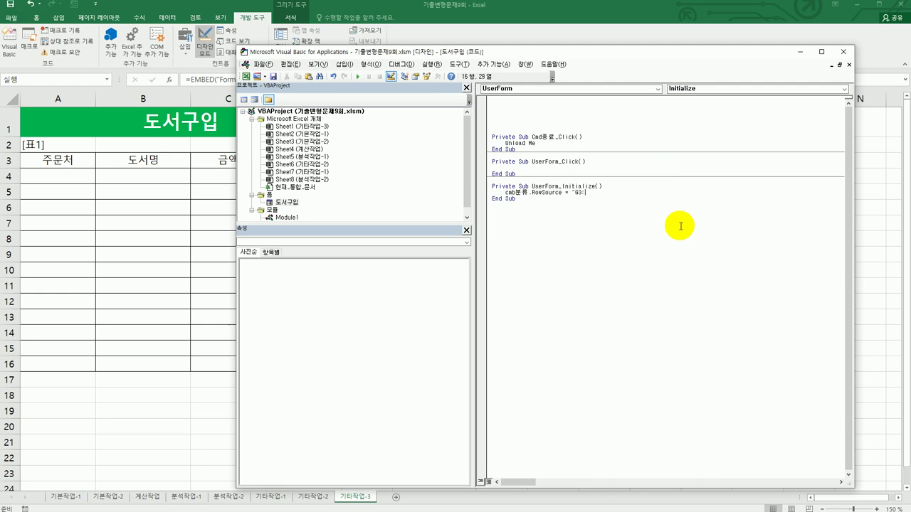
{"action": "type", "text": "= \"G3:G6"}
{"action": "key", "text": "Return"}
{"action": "type", "text": "txt주문처."}
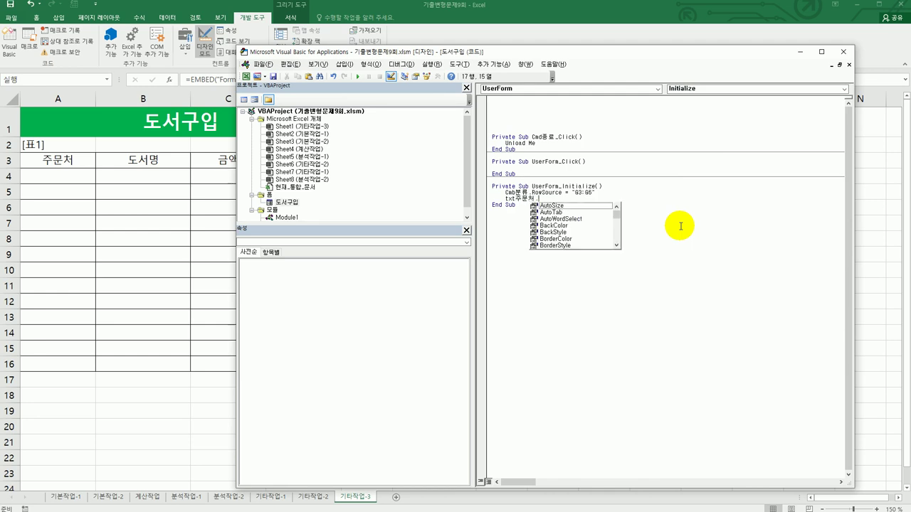
{"action": "type", "text": "set"}
{"action": "key", "text": "Tab"}
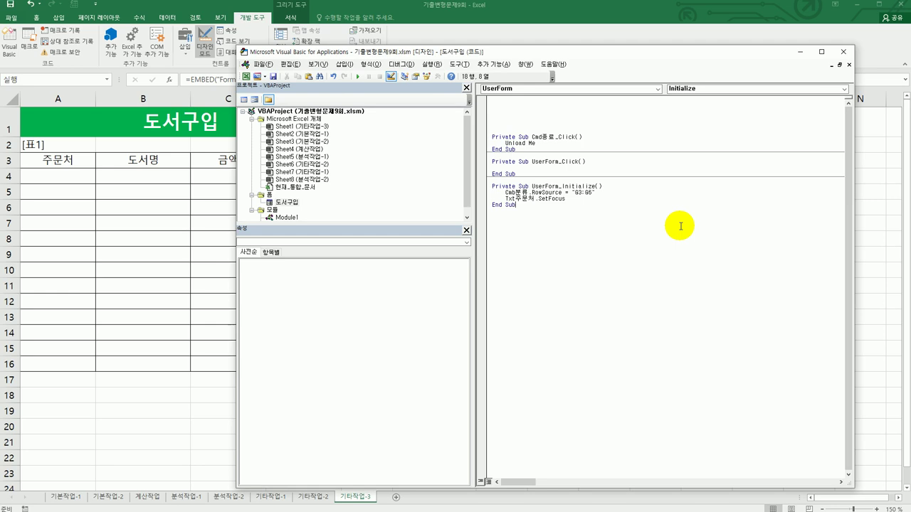
Check the control names of the 주문처 text box, the 분류 combo box and the 입력 button on the 도서구입 form.
{"action": "double_click", "coordinate": [287, 202]}
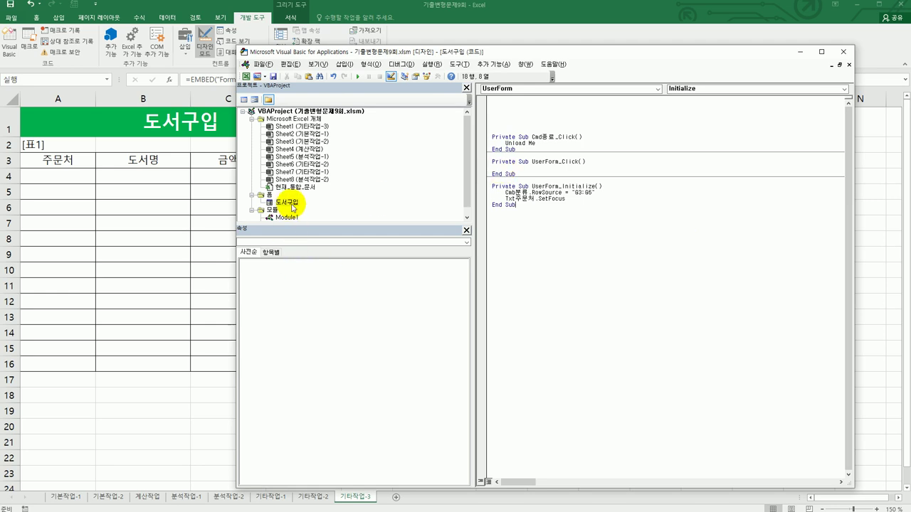
{"action": "left_click", "coordinate": [569, 127]}
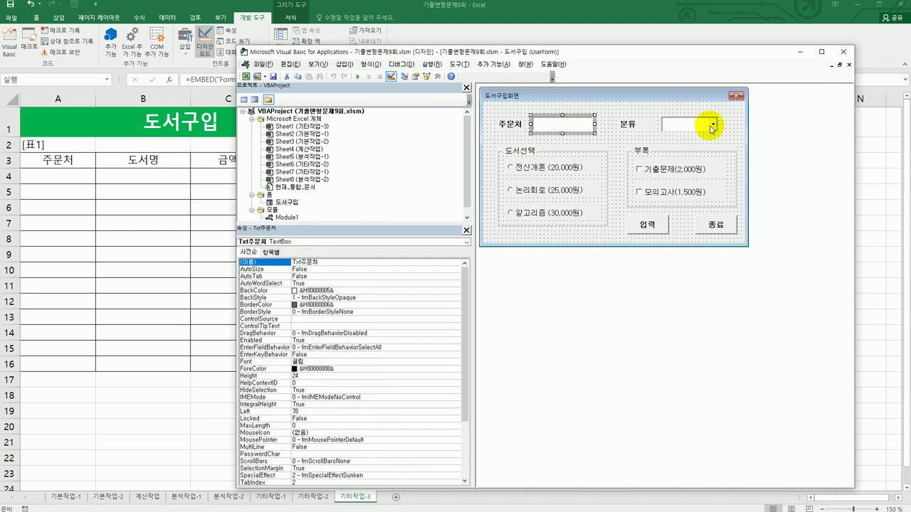
{"action": "left_click", "coordinate": [710, 126]}
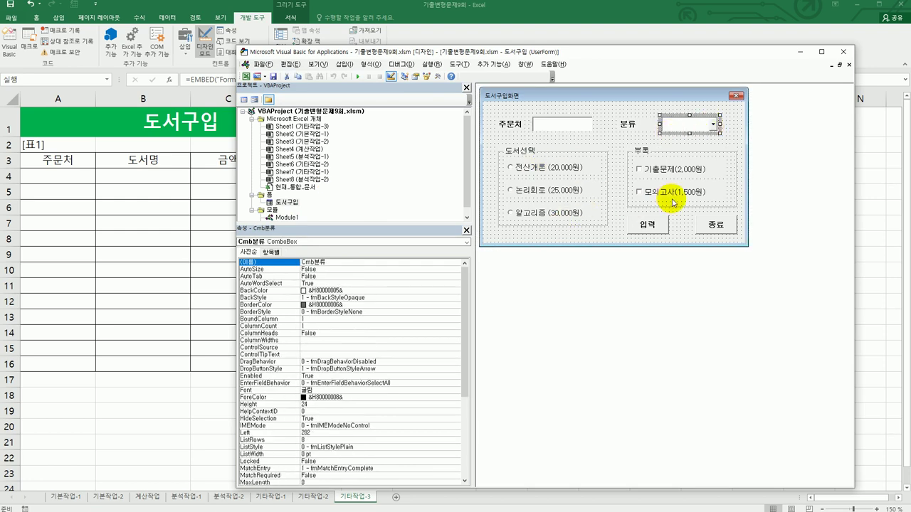
{"action": "left_click", "coordinate": [647, 225]}
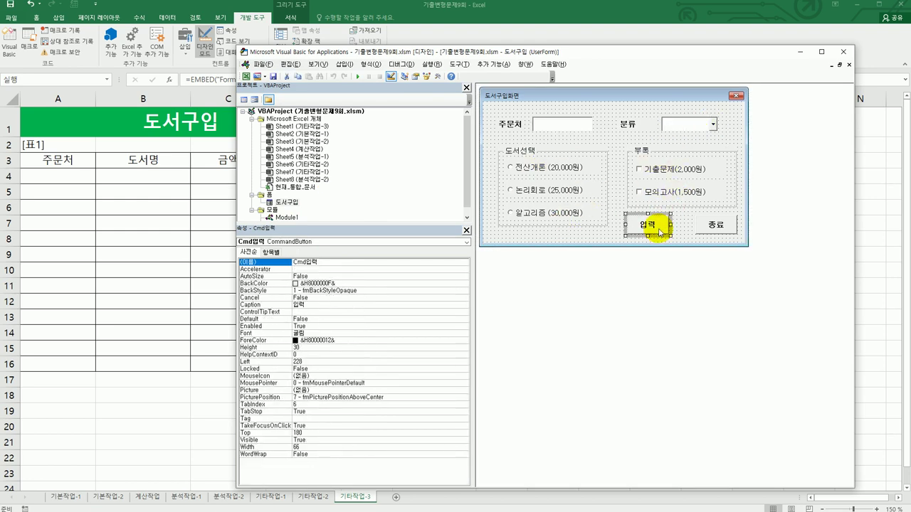
Examine the header row from A3 and the first entry row of 표1 on sheet 기타작업-3.
{"action": "left_click", "coordinate": [69, 179]}
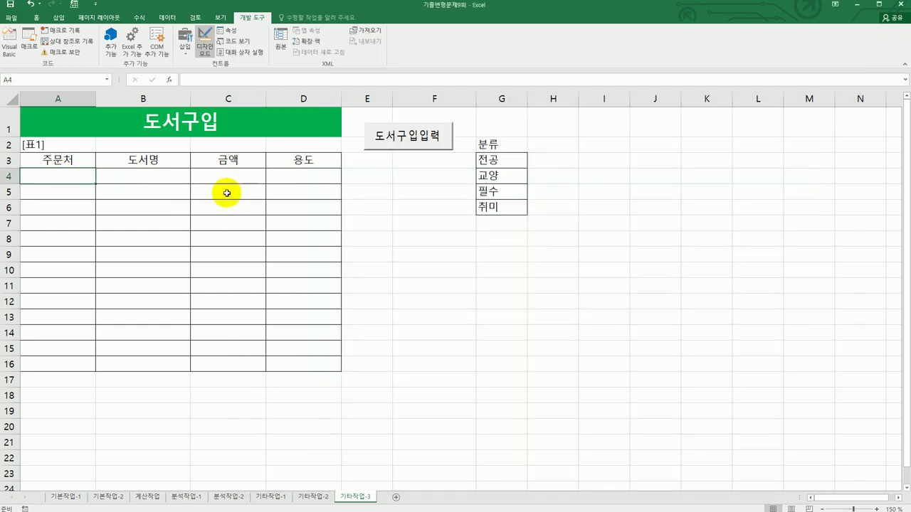
{"action": "mouse_move", "coordinate": [76, 163]}
{"action": "left_mouse_down"}
{"action": "mouse_move", "coordinate": [283, 157]}
{"action": "mouse_move", "coordinate": [280, 125]}
{"action": "left_mouse_up"}
{"action": "left_click", "coordinate": [68, 163]}
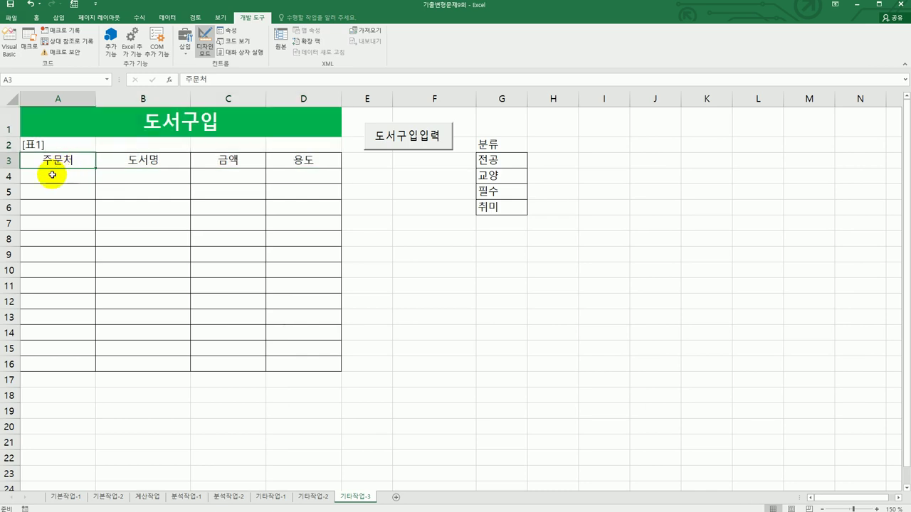
{"action": "left_click", "coordinate": [45, 179]}
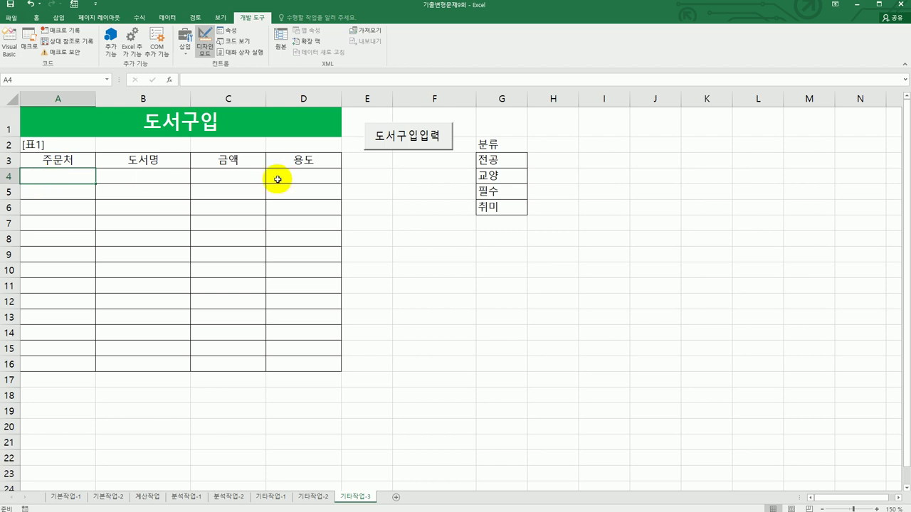
Turn off design mode, test the 도서구입입력 button and the form's 분류 list, and close the form.
{"action": "left_click", "coordinate": [208, 43]}
{"action": "left_click", "coordinate": [411, 140]}
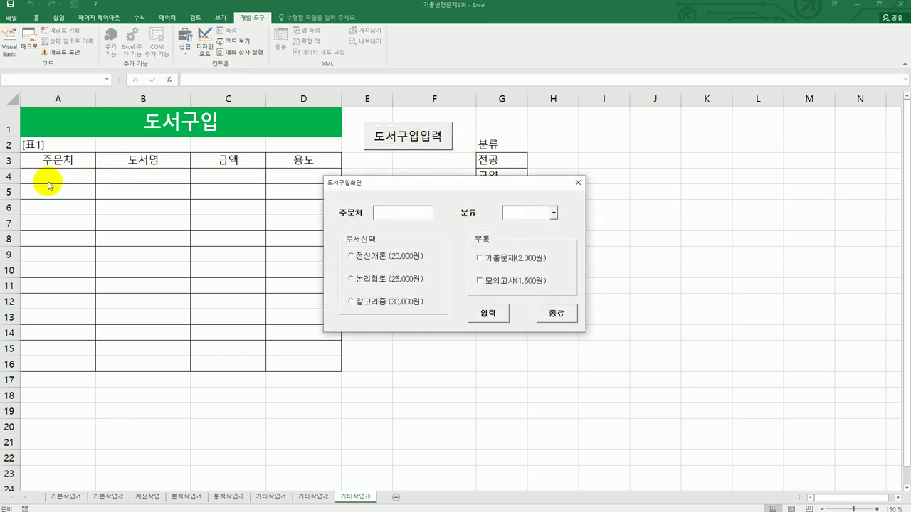
{"action": "left_click", "coordinate": [554, 213]}
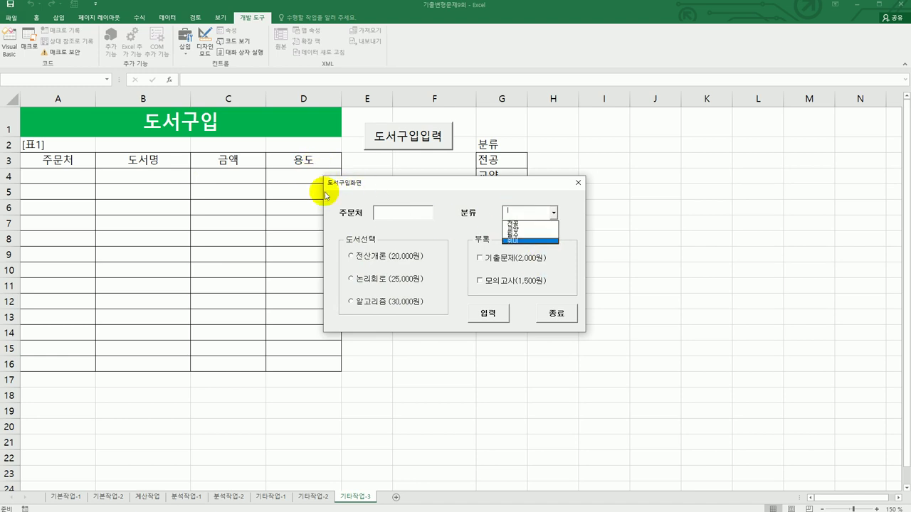
{"action": "left_click", "coordinate": [436, 235]}
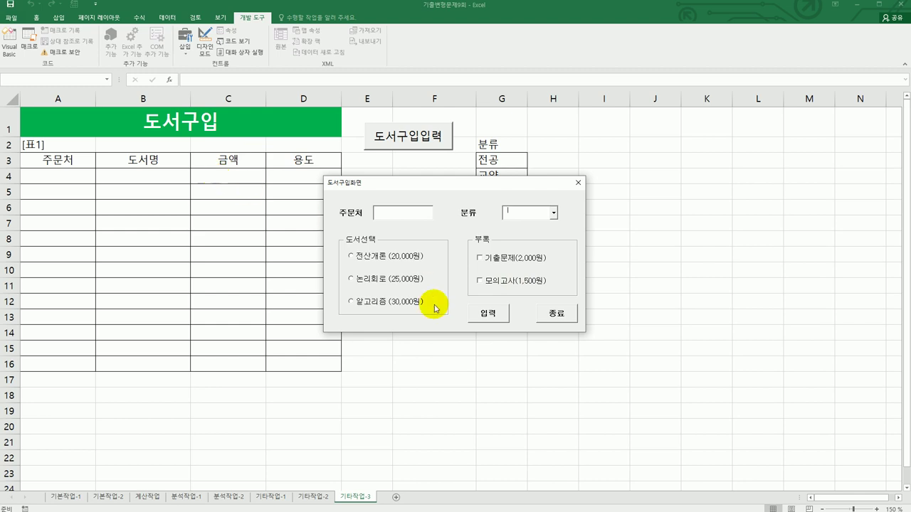
{"action": "left_click", "coordinate": [557, 315]}
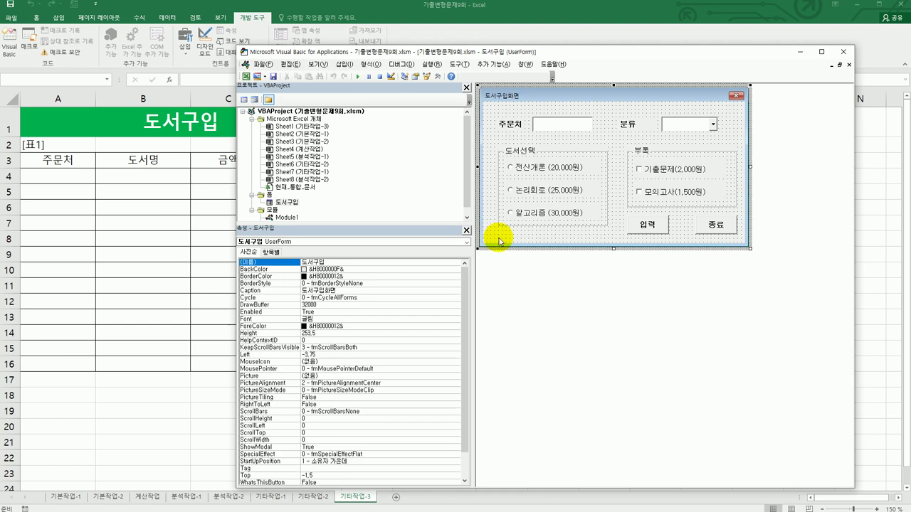
Create the click procedure of the form's 입력 button and enter i = Range("A3").CurrentRegion.Rows.Count + 1.
{"action": "double_click", "coordinate": [646, 225]}
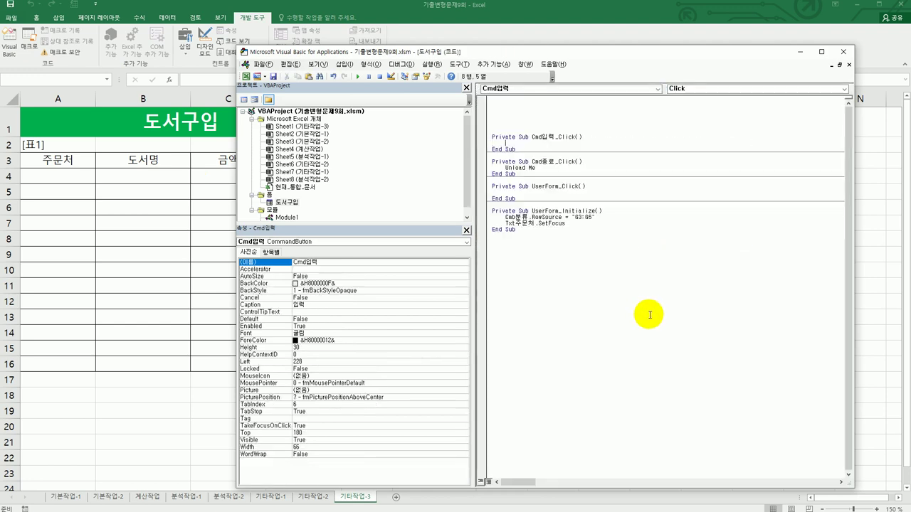
{"action": "type", "text": "i = range(\""}
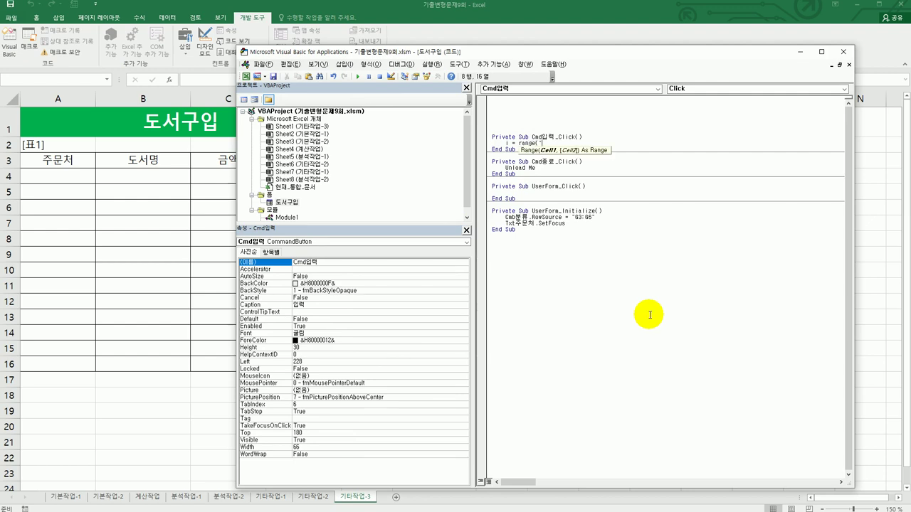
{"action": "type", "text": "A3\").cu"}
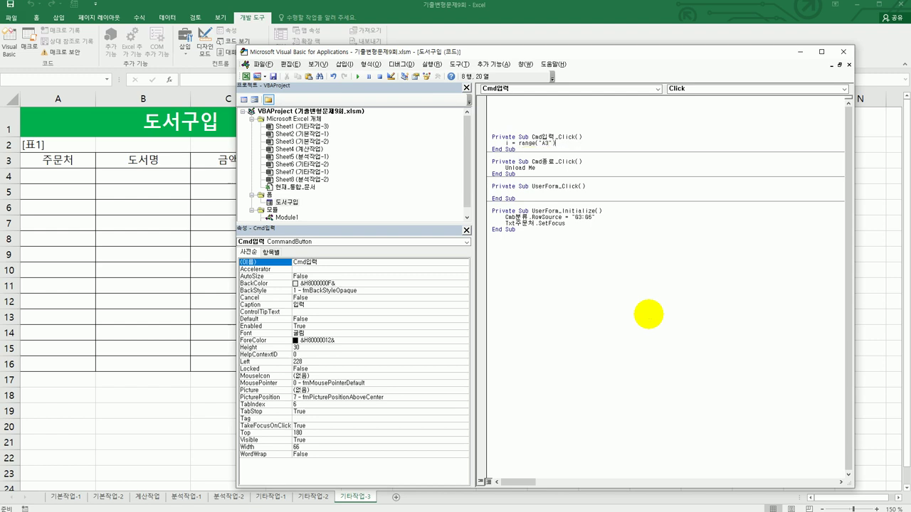
{"action": "type", "text": "r"}
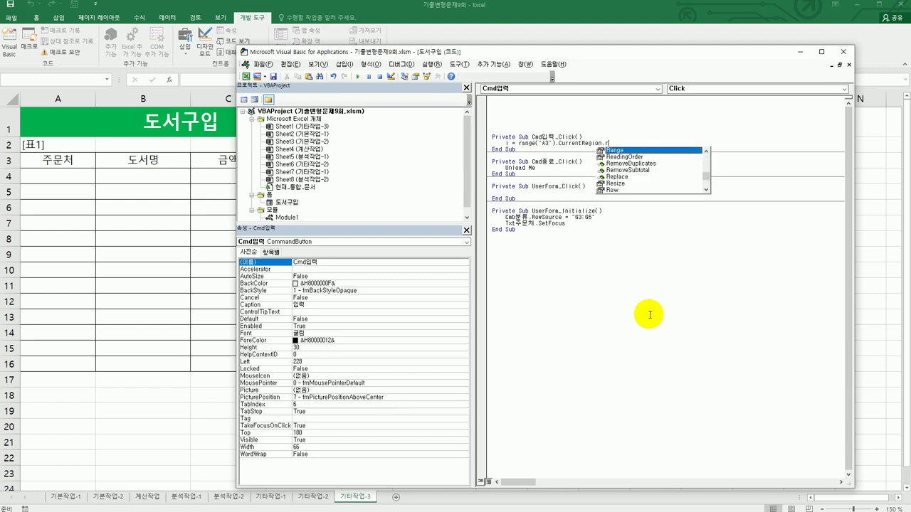
{"action": "type", "text": "rentRegion.Rows.Count "}
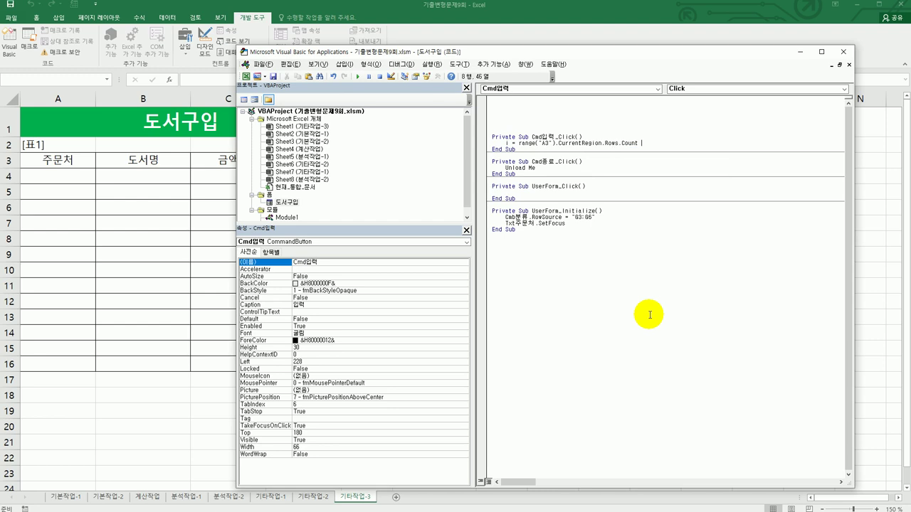
{"action": "type", "text": "+ 1"}
{"action": "key", "text": "Return"}
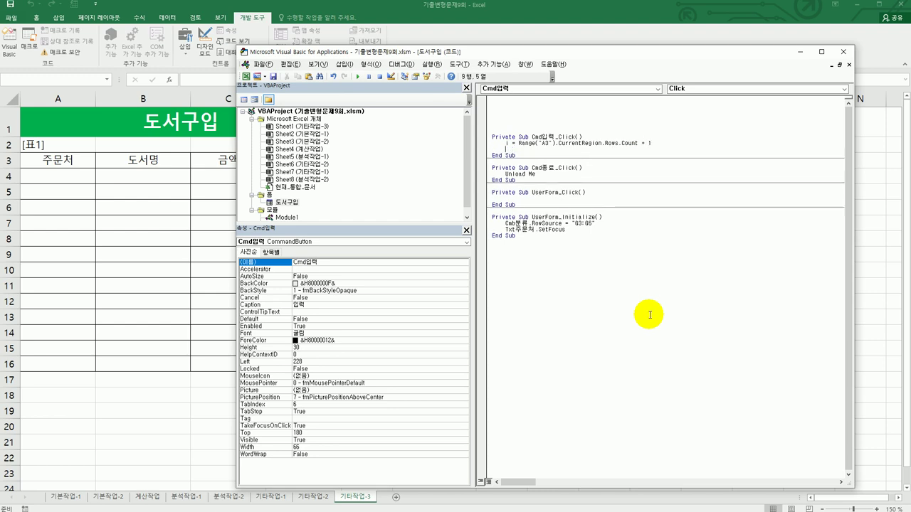
Add the line Cells(i, 1) = Txt주문처 to the Cmd입력_Click procedure, set off by blank lines.
{"action": "key", "text": "Return"}
{"action": "type", "text": "cells(i,1) ="}
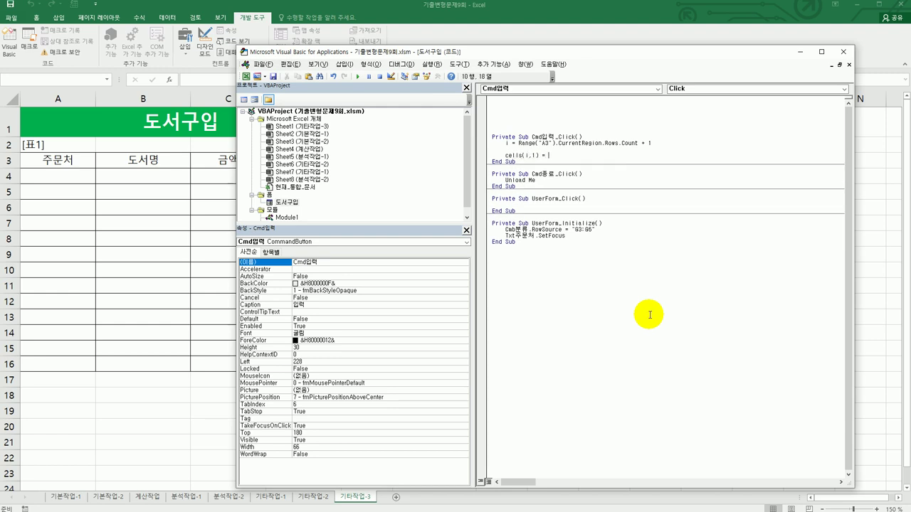
{"action": "type", "text": " txt"}
{"action": "type", "text": "주문ㅊ"}
{"action": "key", "text": "Return"}
{"action": "key", "text": "Return"}
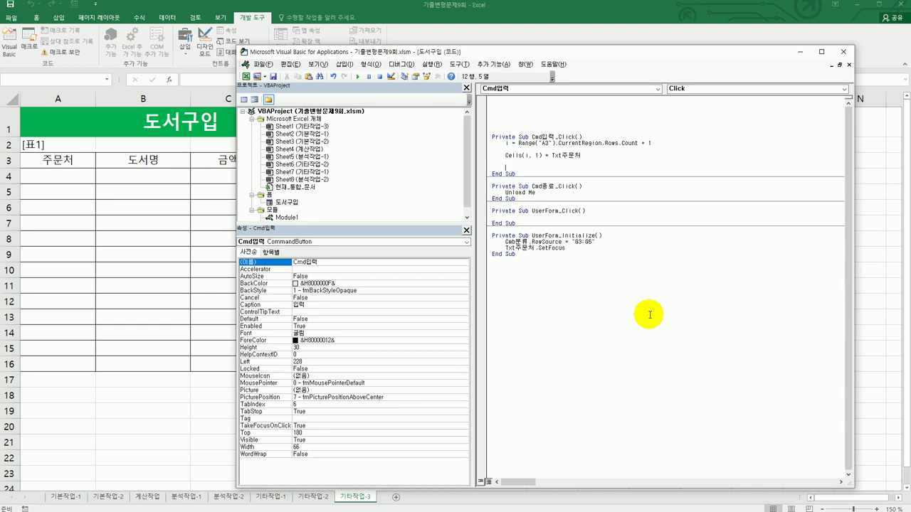
Begin a cells(i,2) line in Cmd입력_Click and insert the start of an if statement above it.
{"action": "type", "text": "cells(i,2)"}
{"action": "left_click", "coordinate": [649, 314]}
{"action": "key", "text": "Return"}
{"action": "key", "text": "Home"}
{"action": "key", "text": "Return"}
{"action": "key", "text": "Up"}
{"action": "type", "text": "if"}
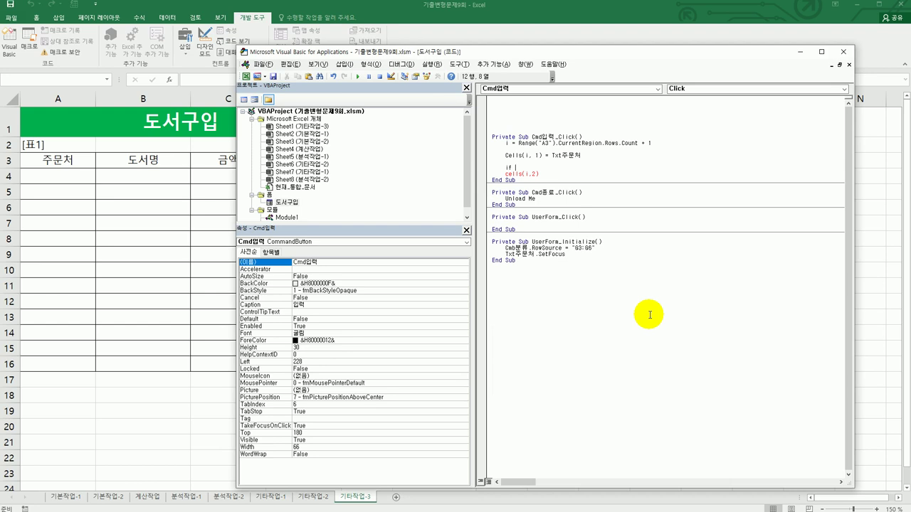
Check the names of the three option buttons in the 도서선택 frame and return to the form's code.
{"action": "double_click", "coordinate": [284, 202]}
{"action": "left_click", "coordinate": [500, 170]}
{"action": "left_click", "coordinate": [500, 170]}
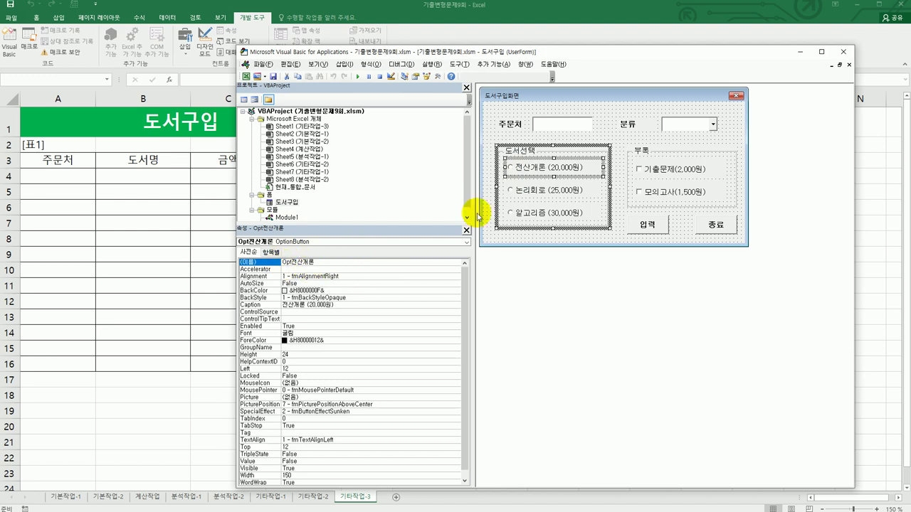
{"action": "left_click", "coordinate": [524, 196]}
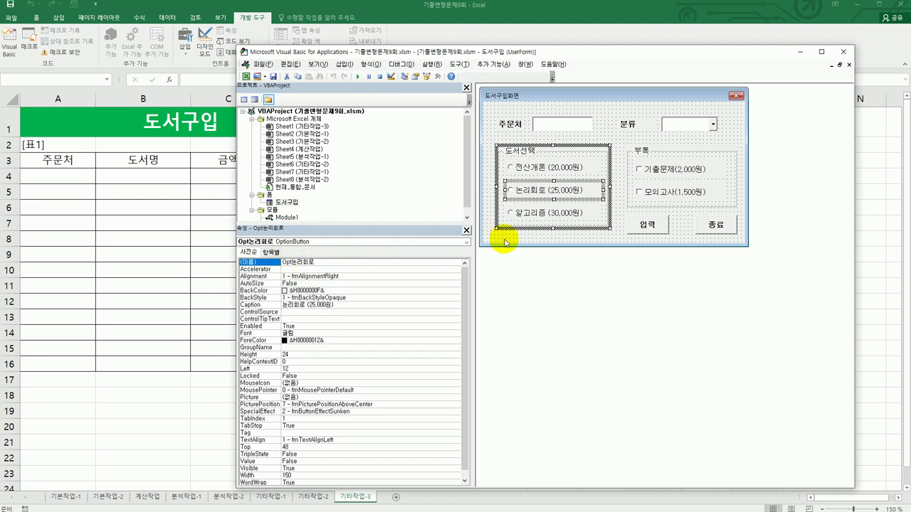
{"action": "left_click", "coordinate": [525, 215]}
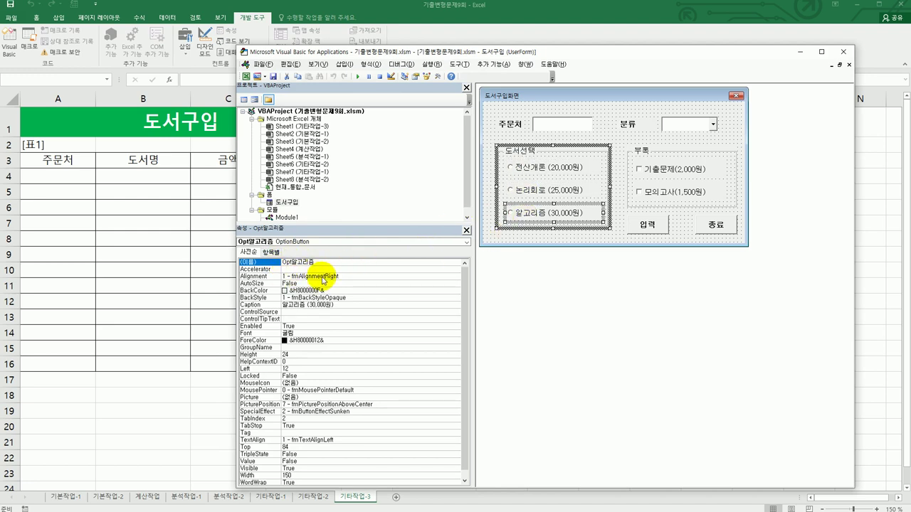
{"action": "left_click", "coordinate": [244, 99]}
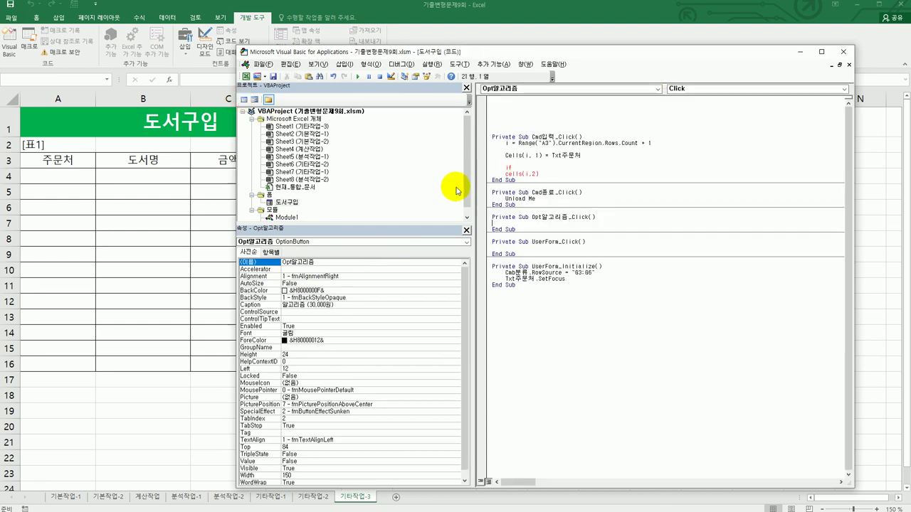
Complete the condition as If Opt전산개론 = True Then and indent the cells(i,2) line beneath it.
{"action": "left_click", "coordinate": [523, 167]}
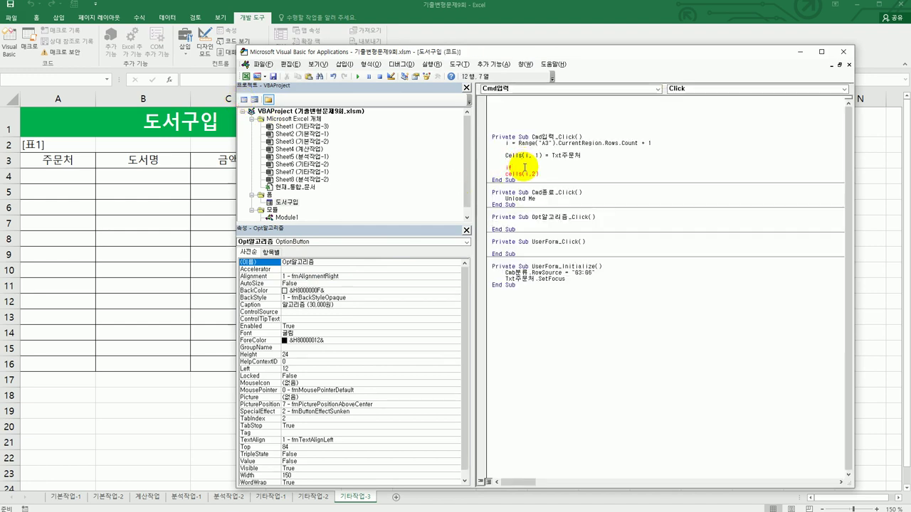
{"action": "type", "text": "opt전산개론 ="}
{"action": "key", "text": "BackSpace"}
{"action": "key", "text": "BackSpace"}
{"action": "key", "text": "BackSpace"}
{"action": "type", "text": "fhs"}
{"action": "key", "text": "BackSpace"}
{"action": "key", "text": "BackSpace"}
{"action": "key", "text": "BackSpace"}
{"action": "type", "text": "론 =true then"}
{"action": "key", "text": "Down"}
{"action": "key", "text": "Home"}
{"action": "key", "text": "Tab"}
{"action": "key", "text": "End"}
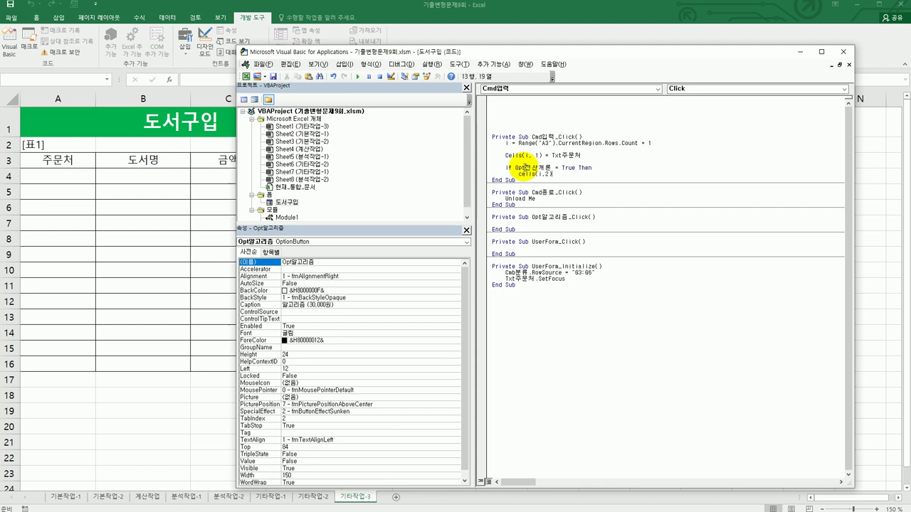
Complete the line as Cells(i, 2) = "전산개론" and add 도서선택 = 20000 below it.
{"action": "type", "text": "= \"전산개론\""}
{"action": "key", "text": "Return"}
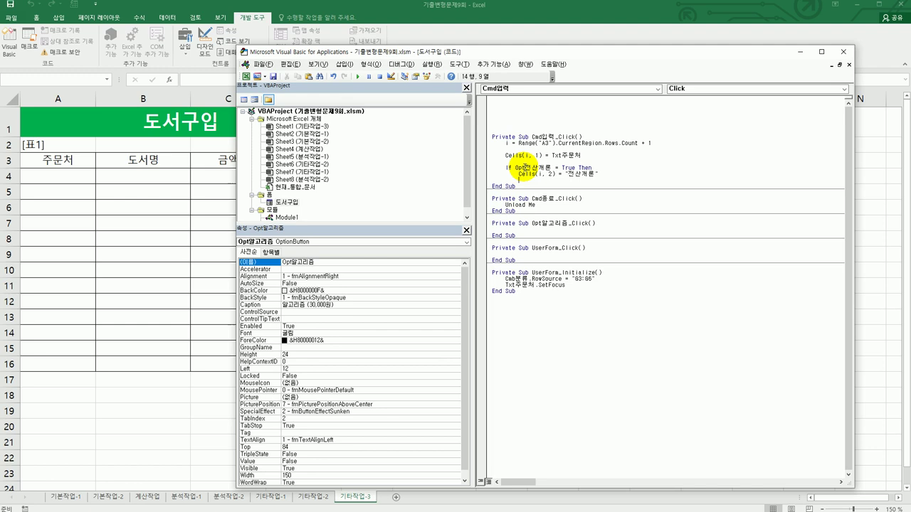
{"action": "type", "text": "도서선택 = 20000"}
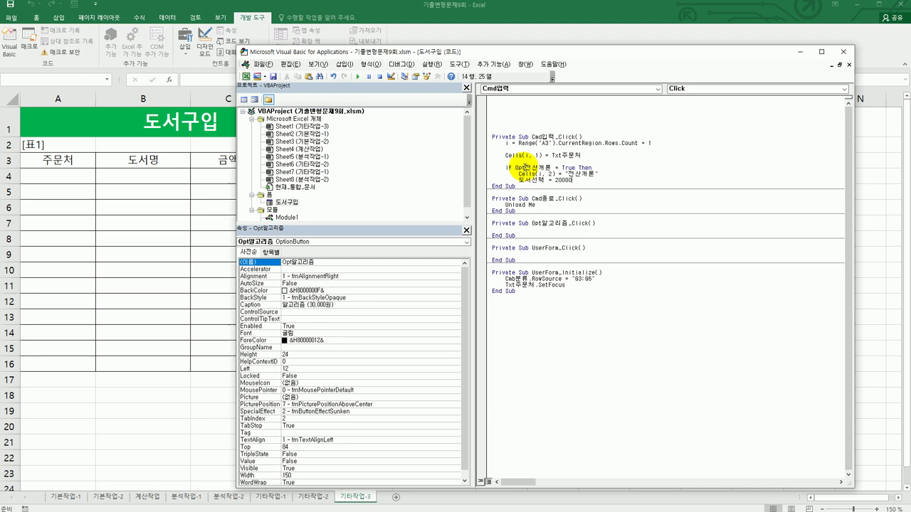